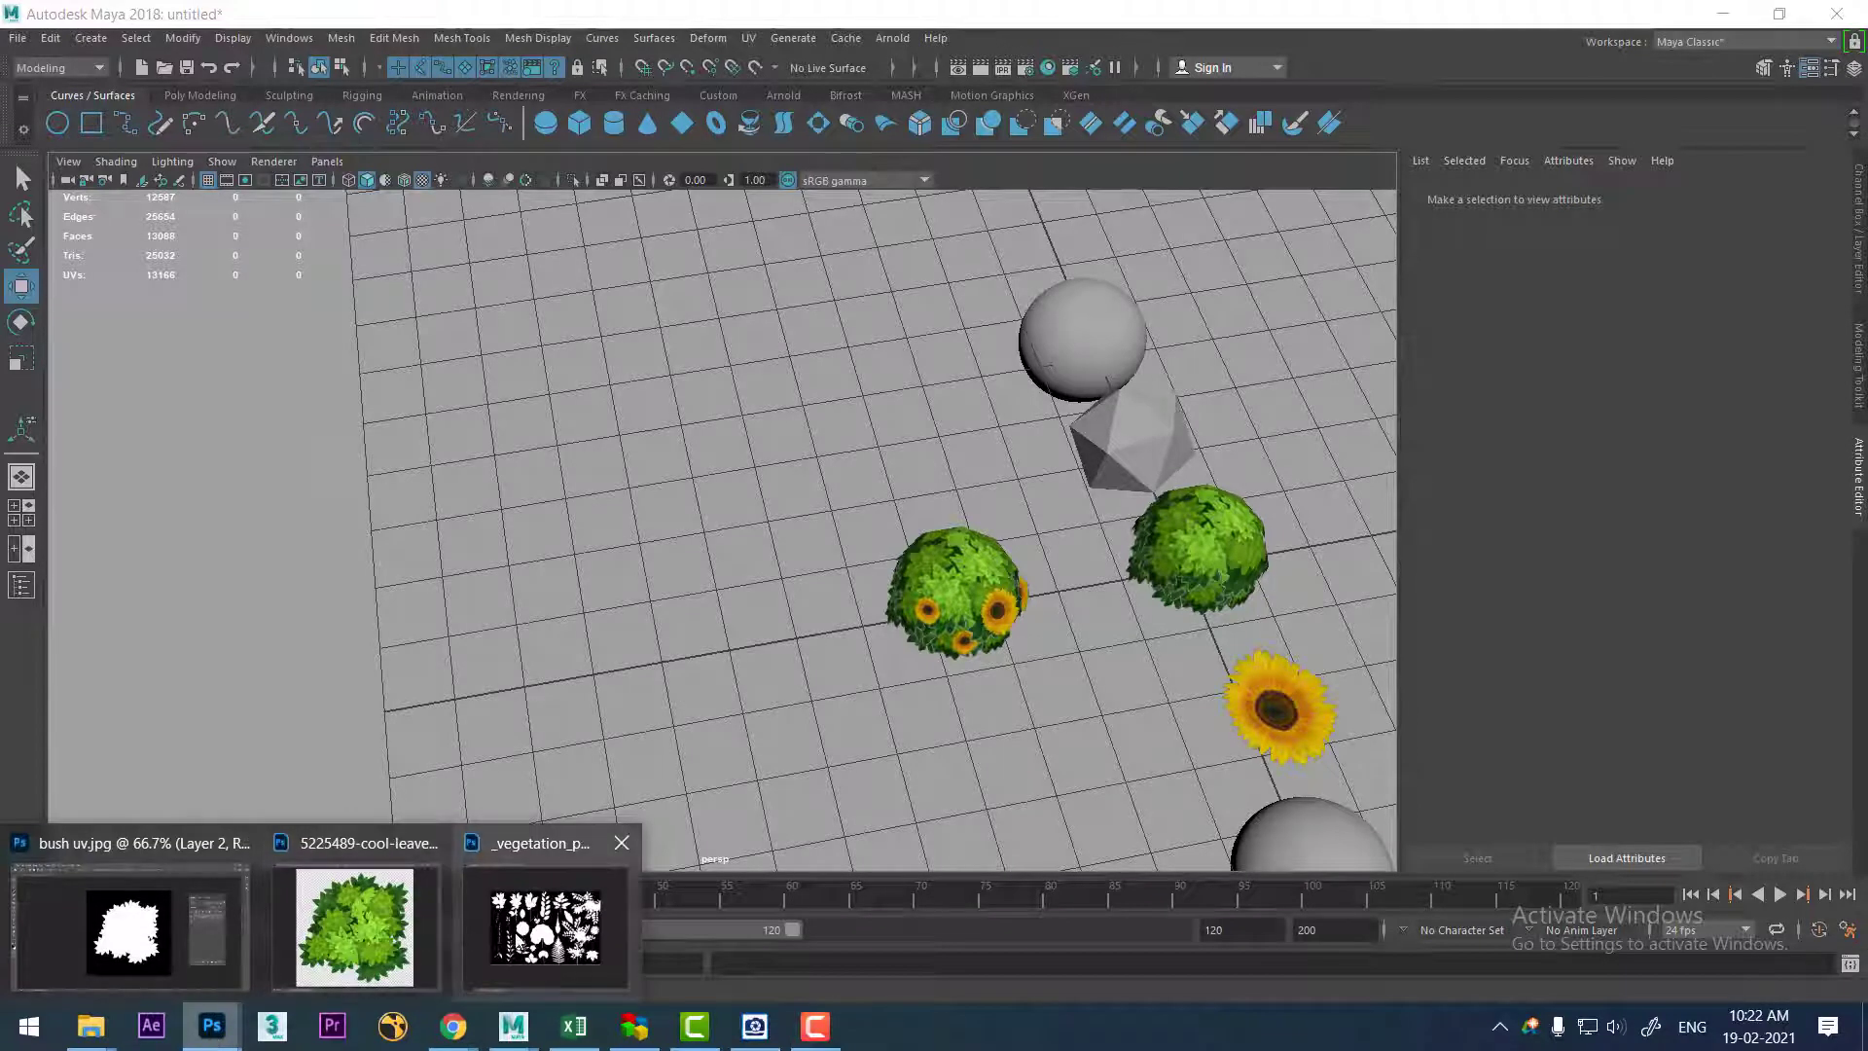
- Bring up the vegetation pack in Photoshop and toggle the mask layer off and back on
{"action": "left_click", "coordinate": [530, 929]}
{"action": "left_click", "coordinate": [1410, 417]}
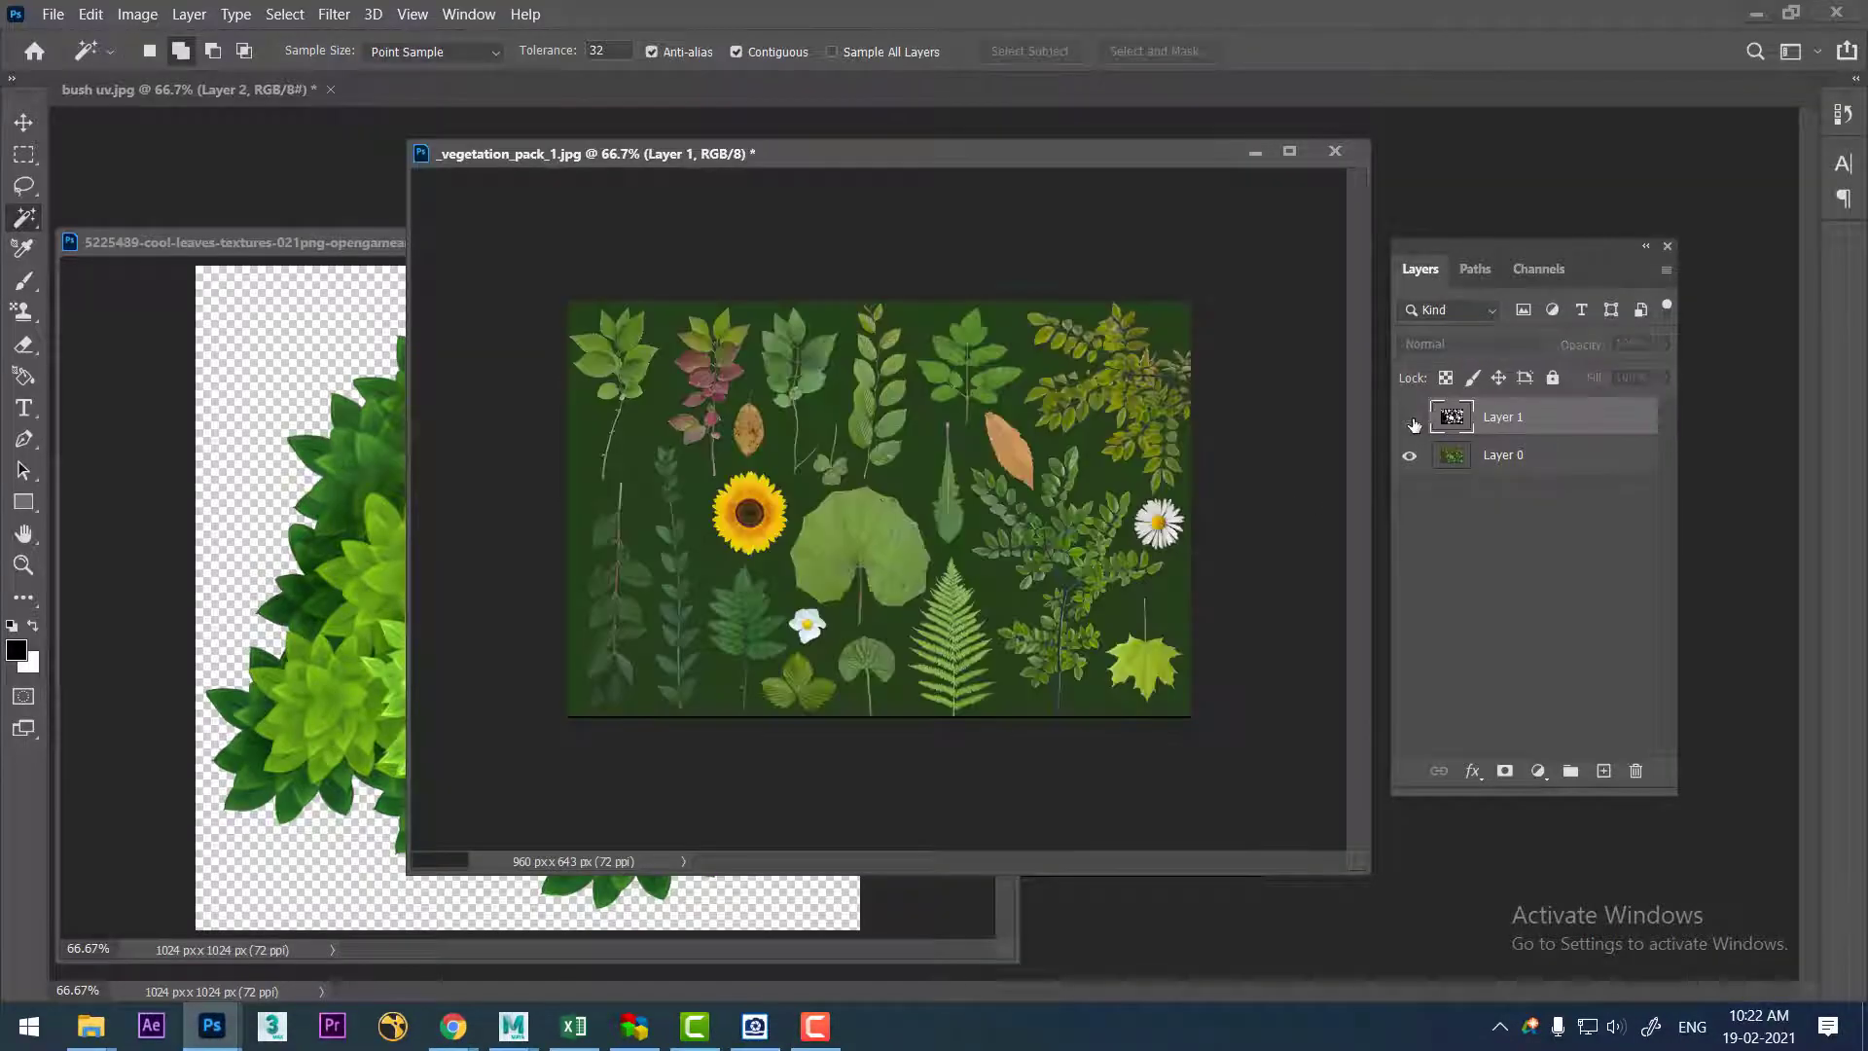
{"action": "left_click", "coordinate": [1409, 418]}
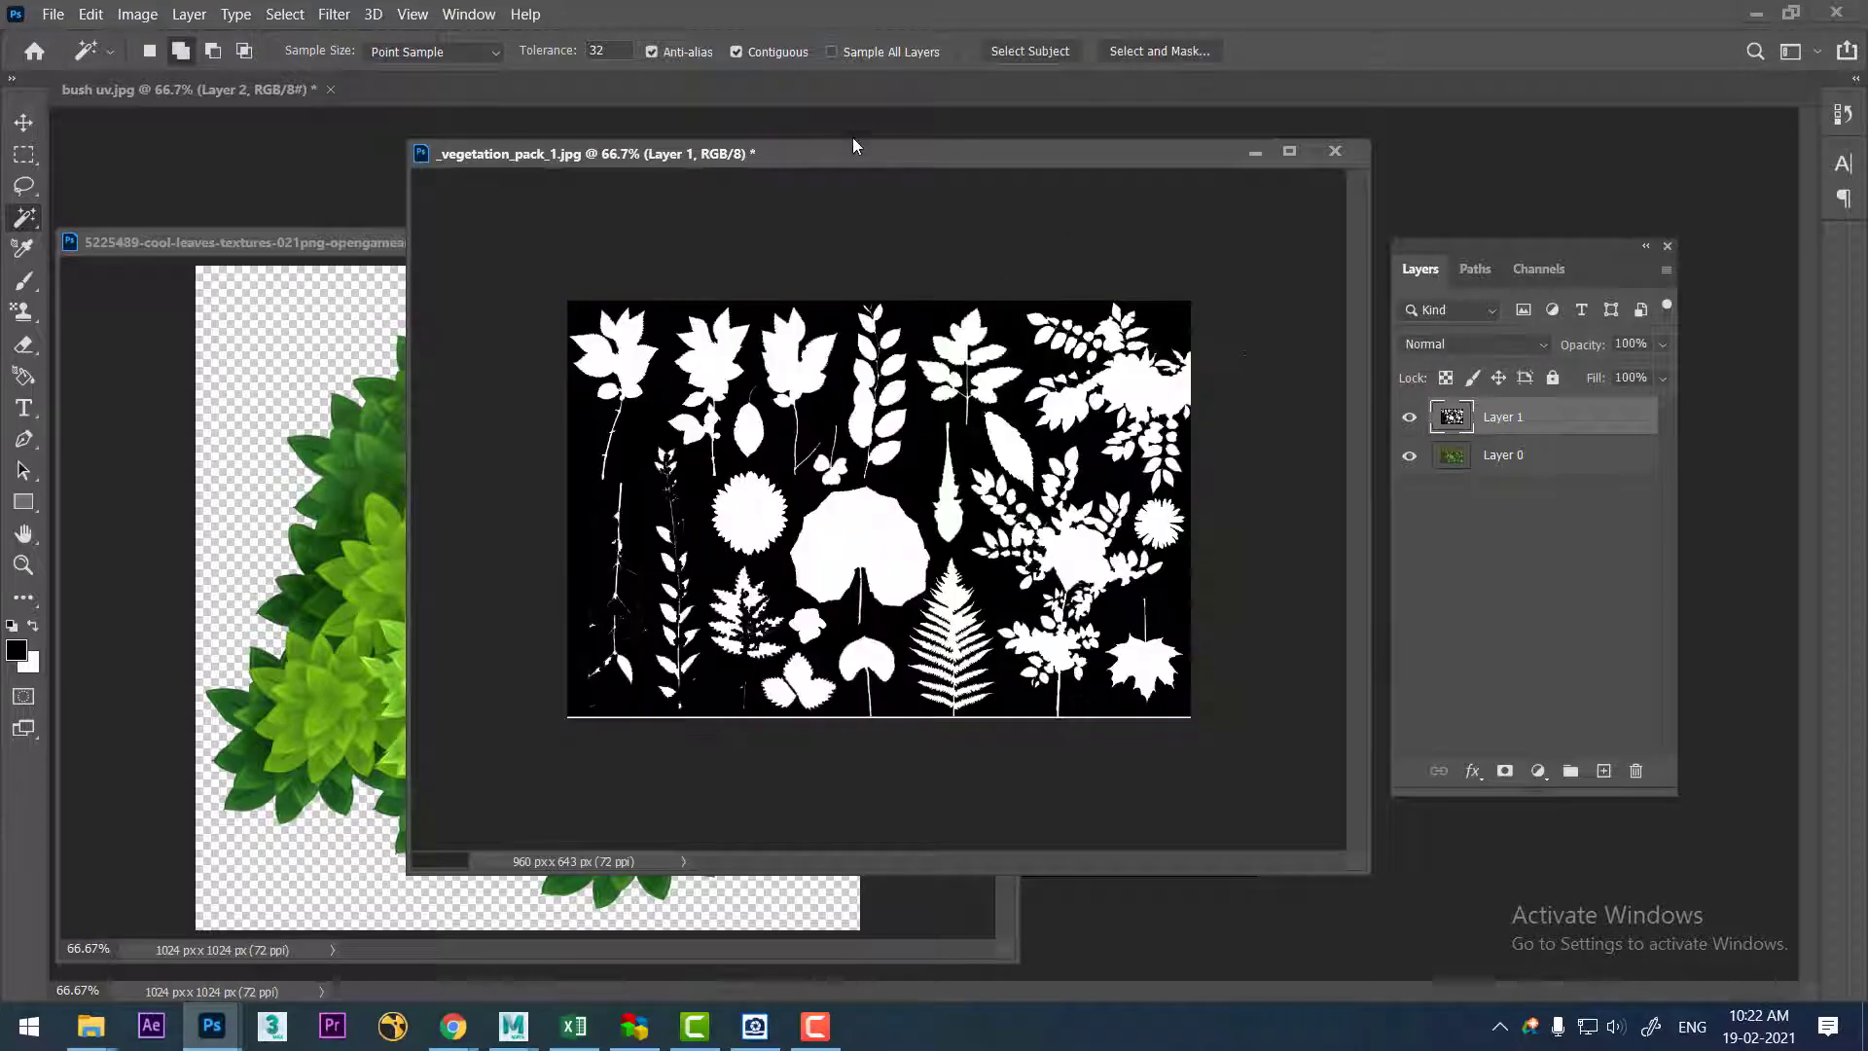
{"action": "left_click_drag", "start_coordinate": [821, 153], "coordinate": [786, 161]}
- Open Image Size and show the image dimensions in inches (13.333 × 8.931)
{"action": "right_click", "coordinate": [774, 161]}
{"action": "left_click", "coordinate": [857, 194]}
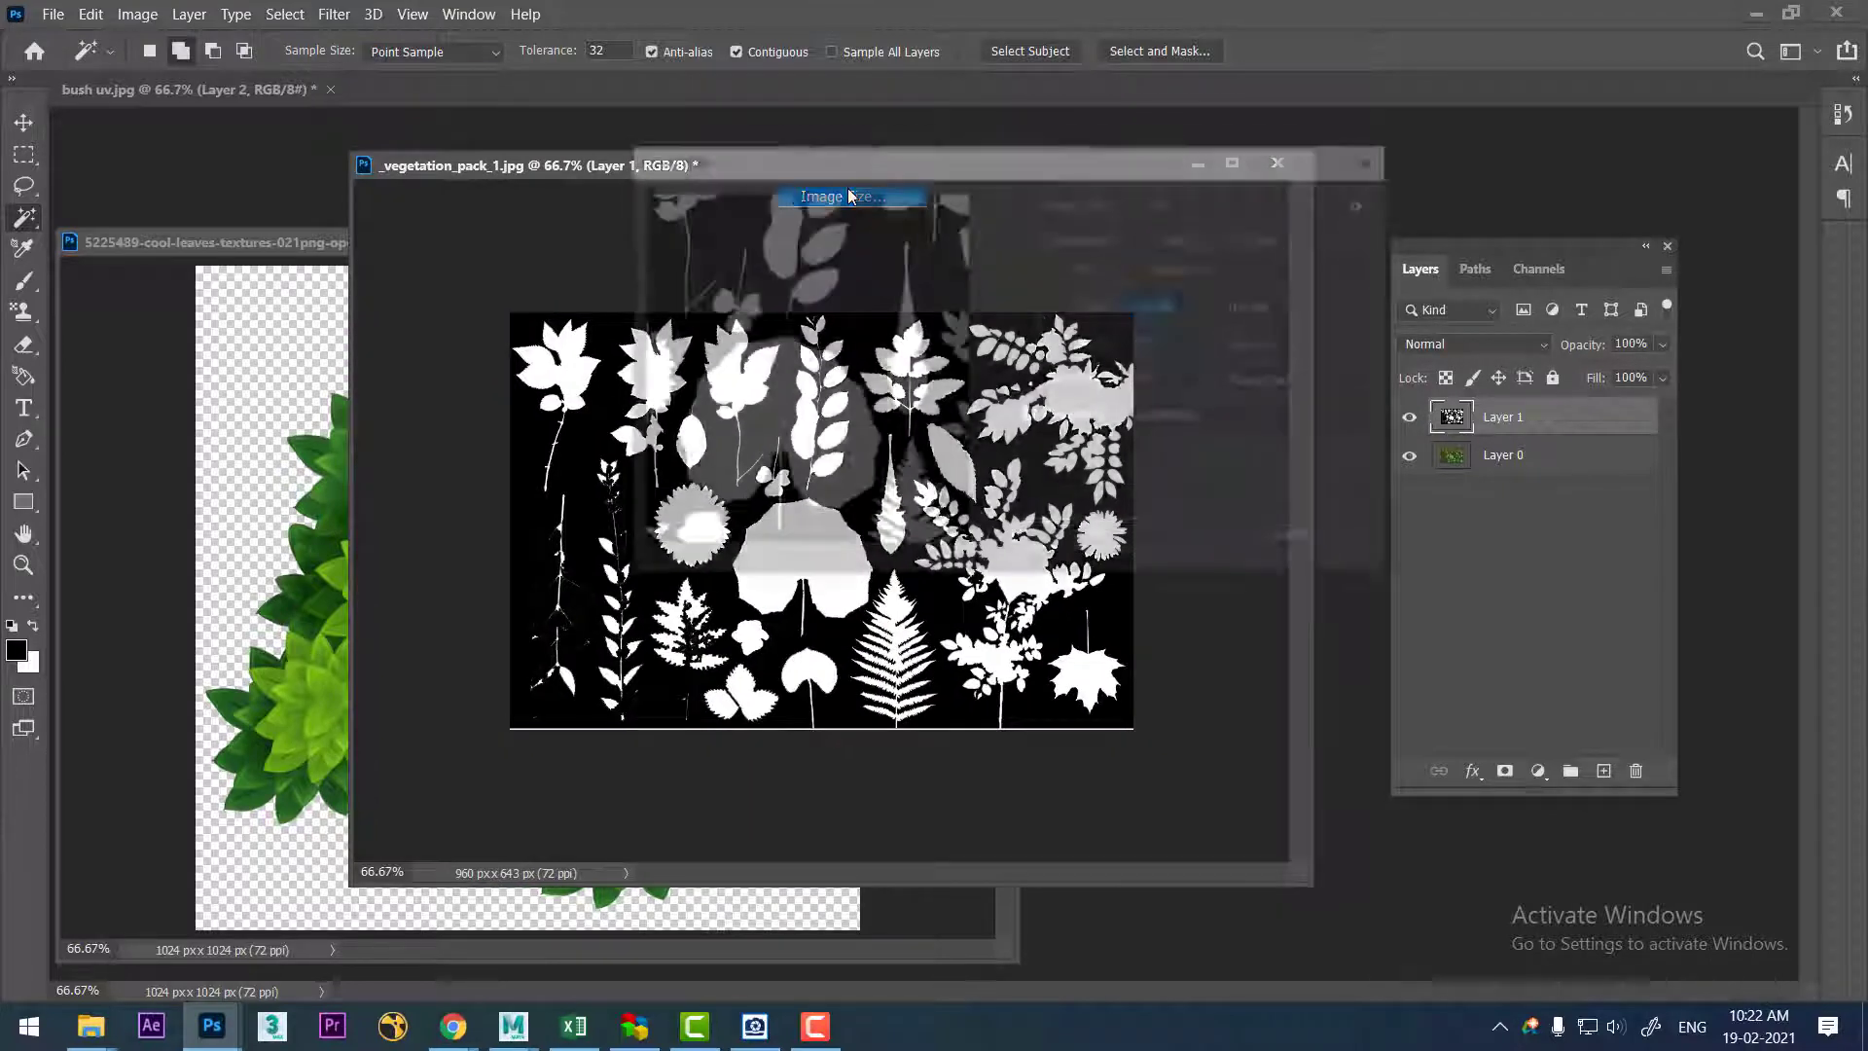
{"action": "left_click", "coordinate": [1296, 306]}
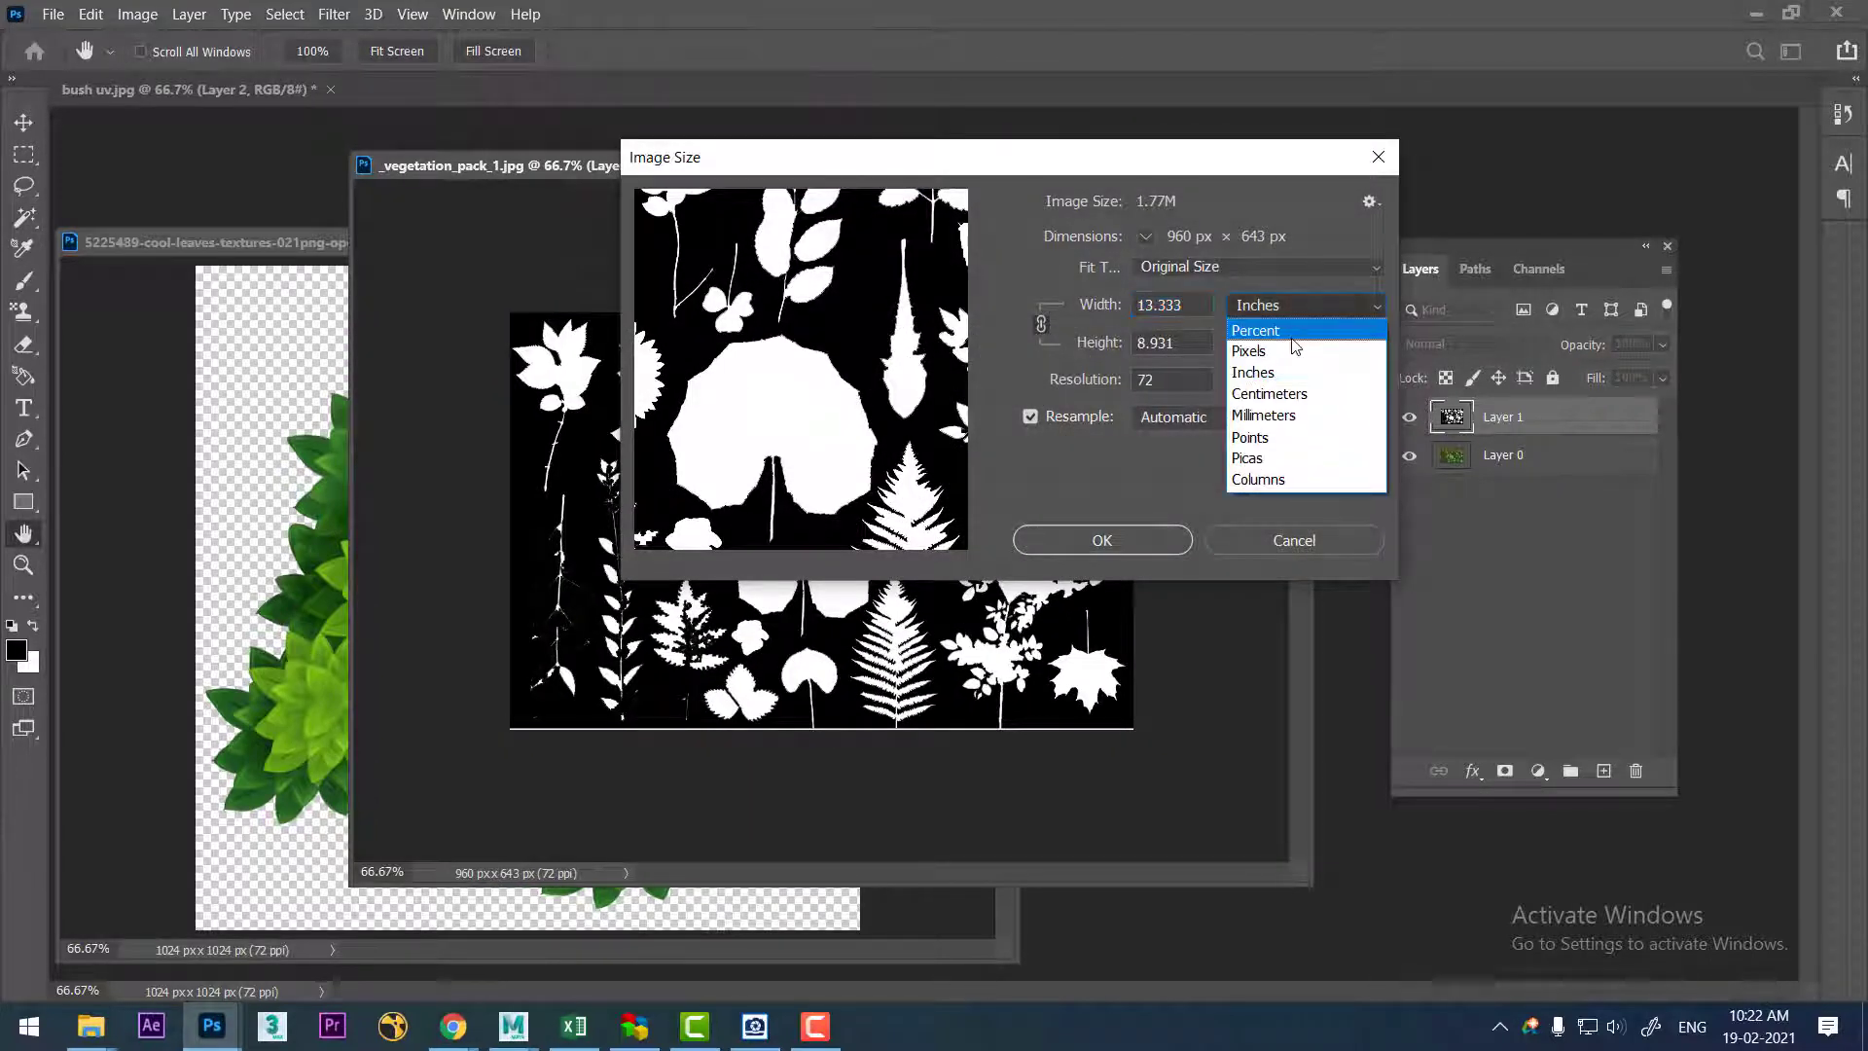
{"action": "left_click", "coordinate": [1291, 331]}
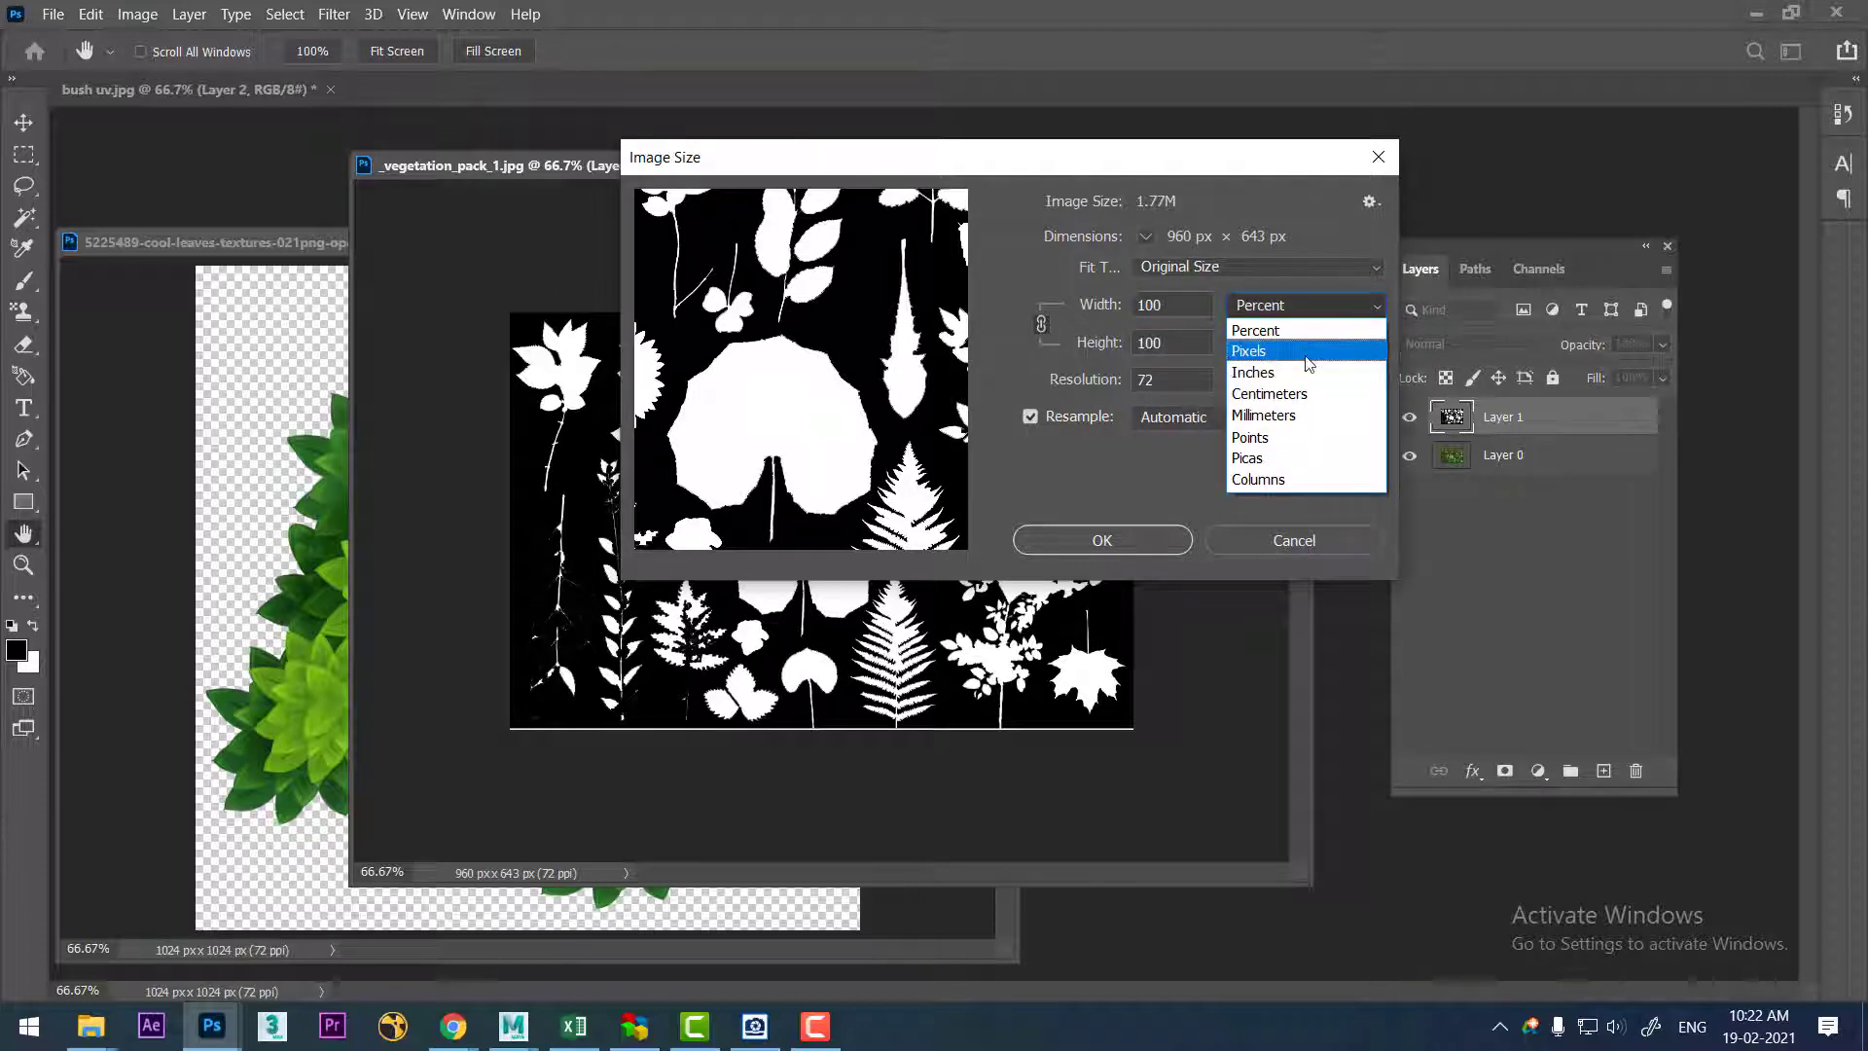
{"action": "left_click", "coordinate": [1307, 346]}
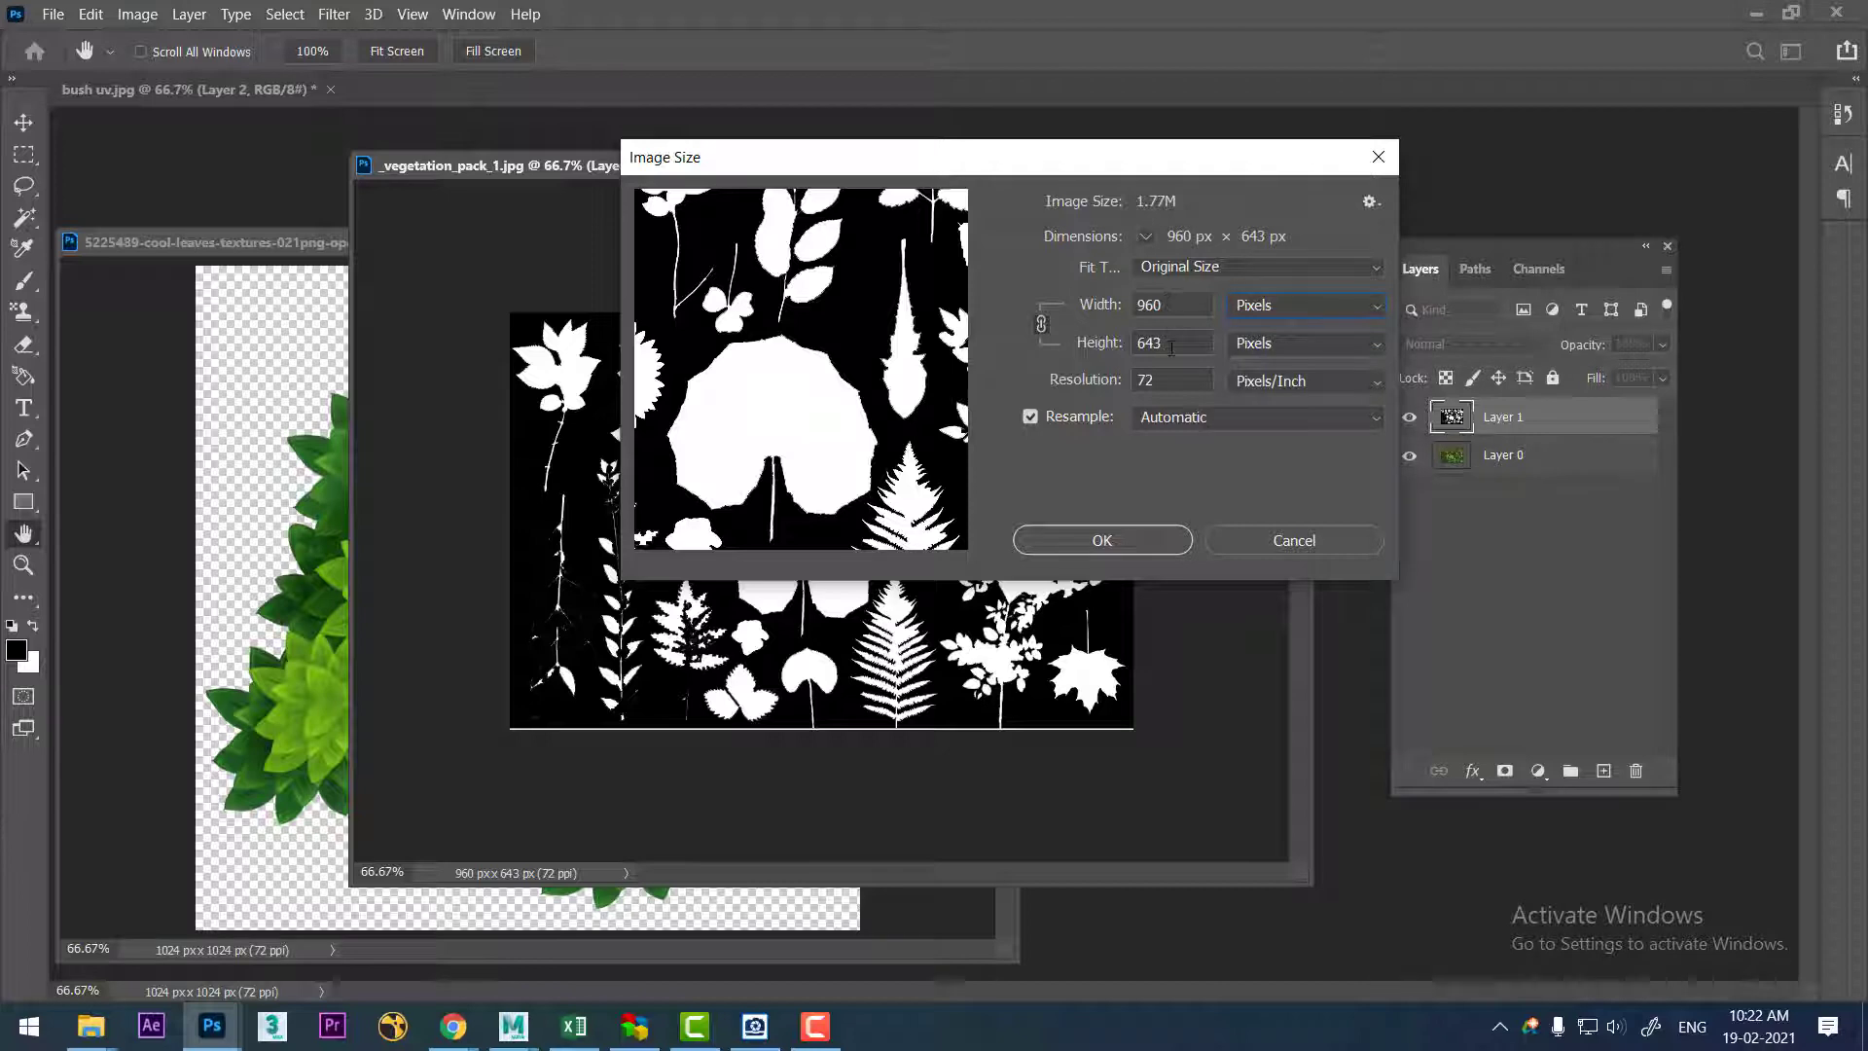
{"action": "left_click", "coordinate": [1284, 311]}
{"action": "left_click", "coordinate": [1299, 368]}
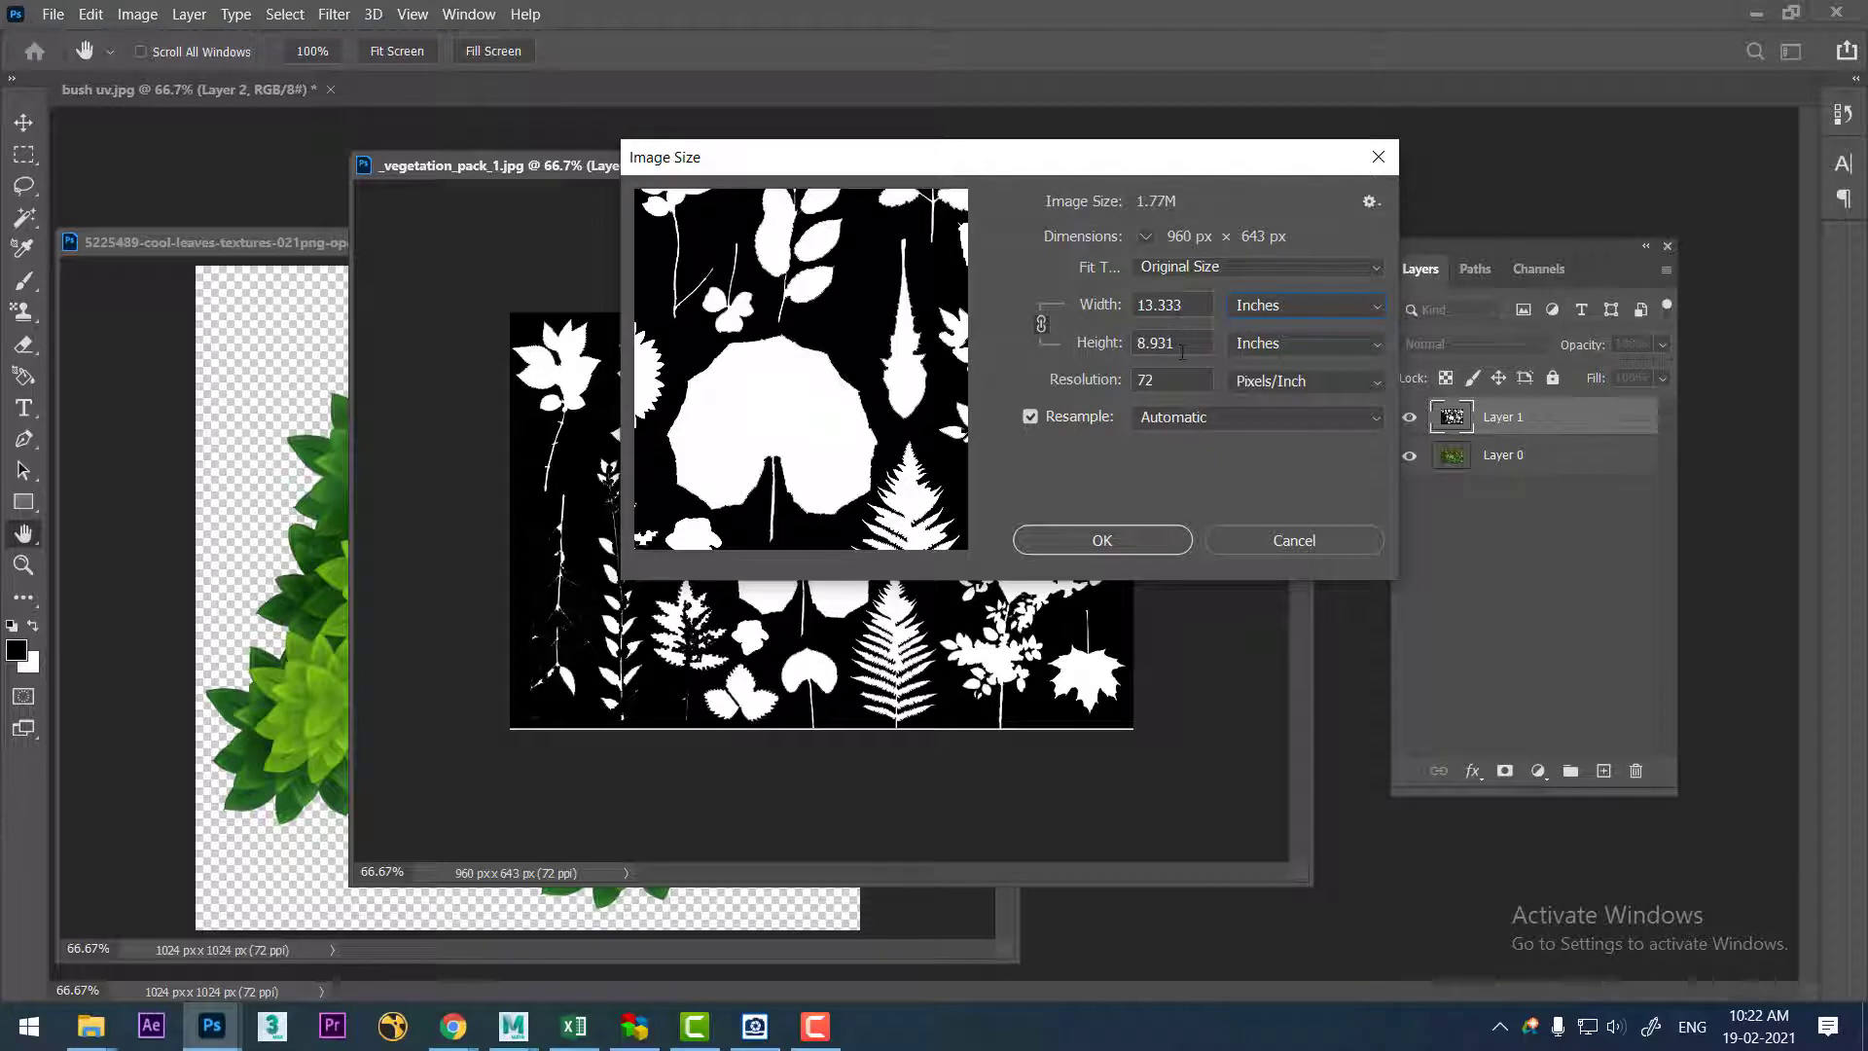
{"action": "key", "text": "shift+Tab"}
- Create a polygon plane in Maya and scale it up to 6.657
{"action": "mouse_move", "coordinate": [511, 1026]}
{"action": "left_click", "coordinate": [593, 934]}
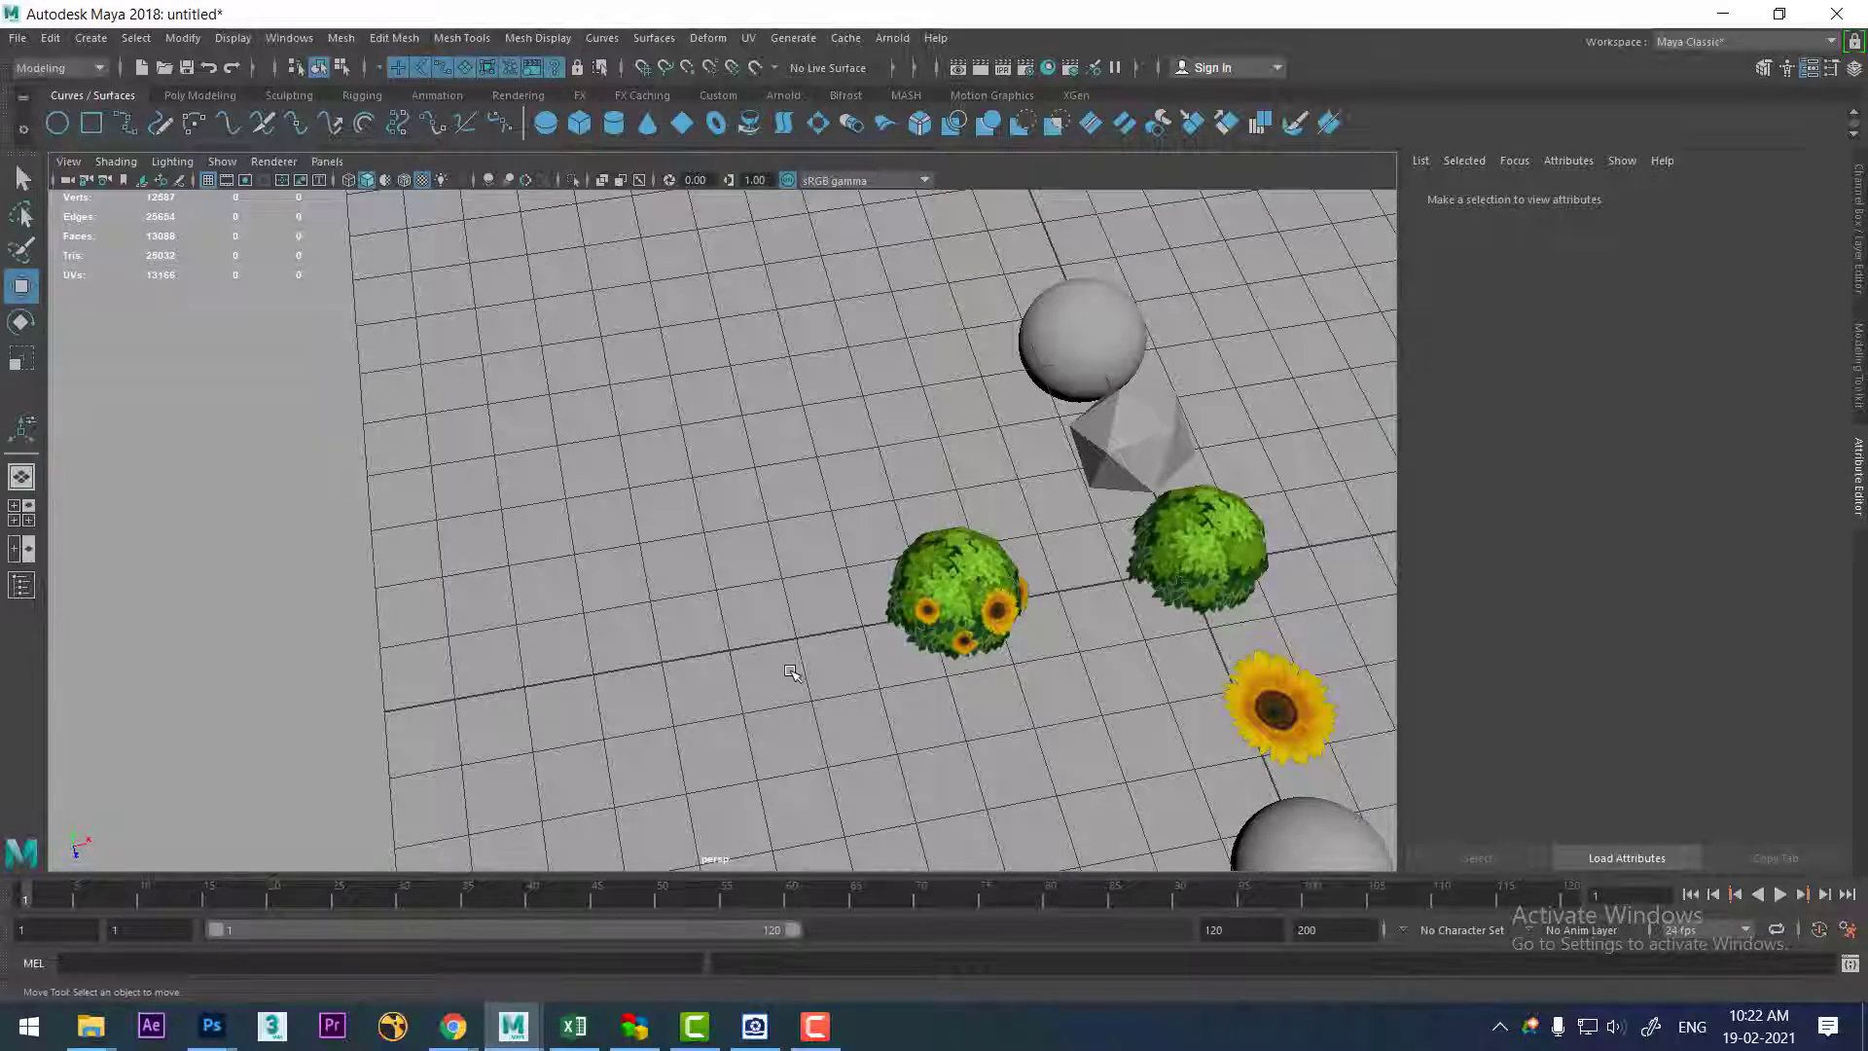
{"action": "left_click_drag", "start_coordinate": [790, 672], "coordinate": [725, 616], "text": "alt"}
{"action": "right_click_drag", "start_coordinate": [599, 511], "coordinate": [540, 484], "text": "shift"}
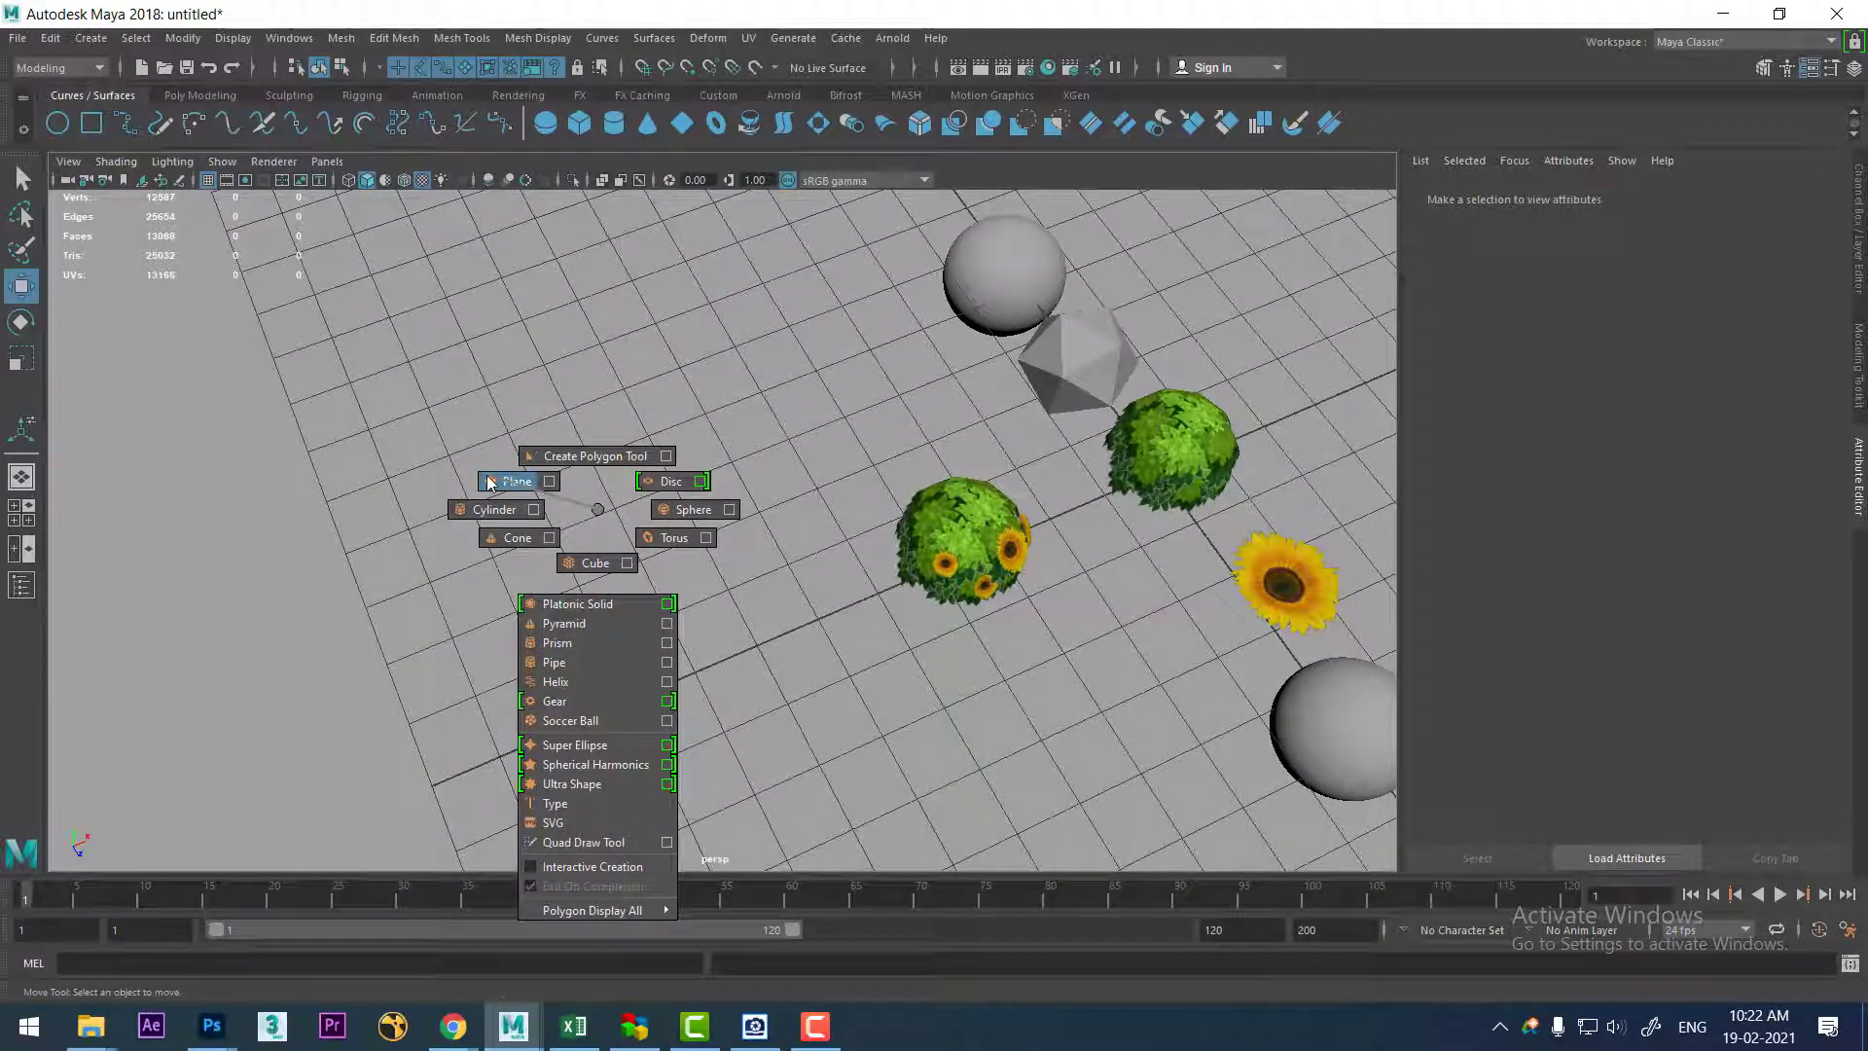
{"action": "key", "text": "r"}
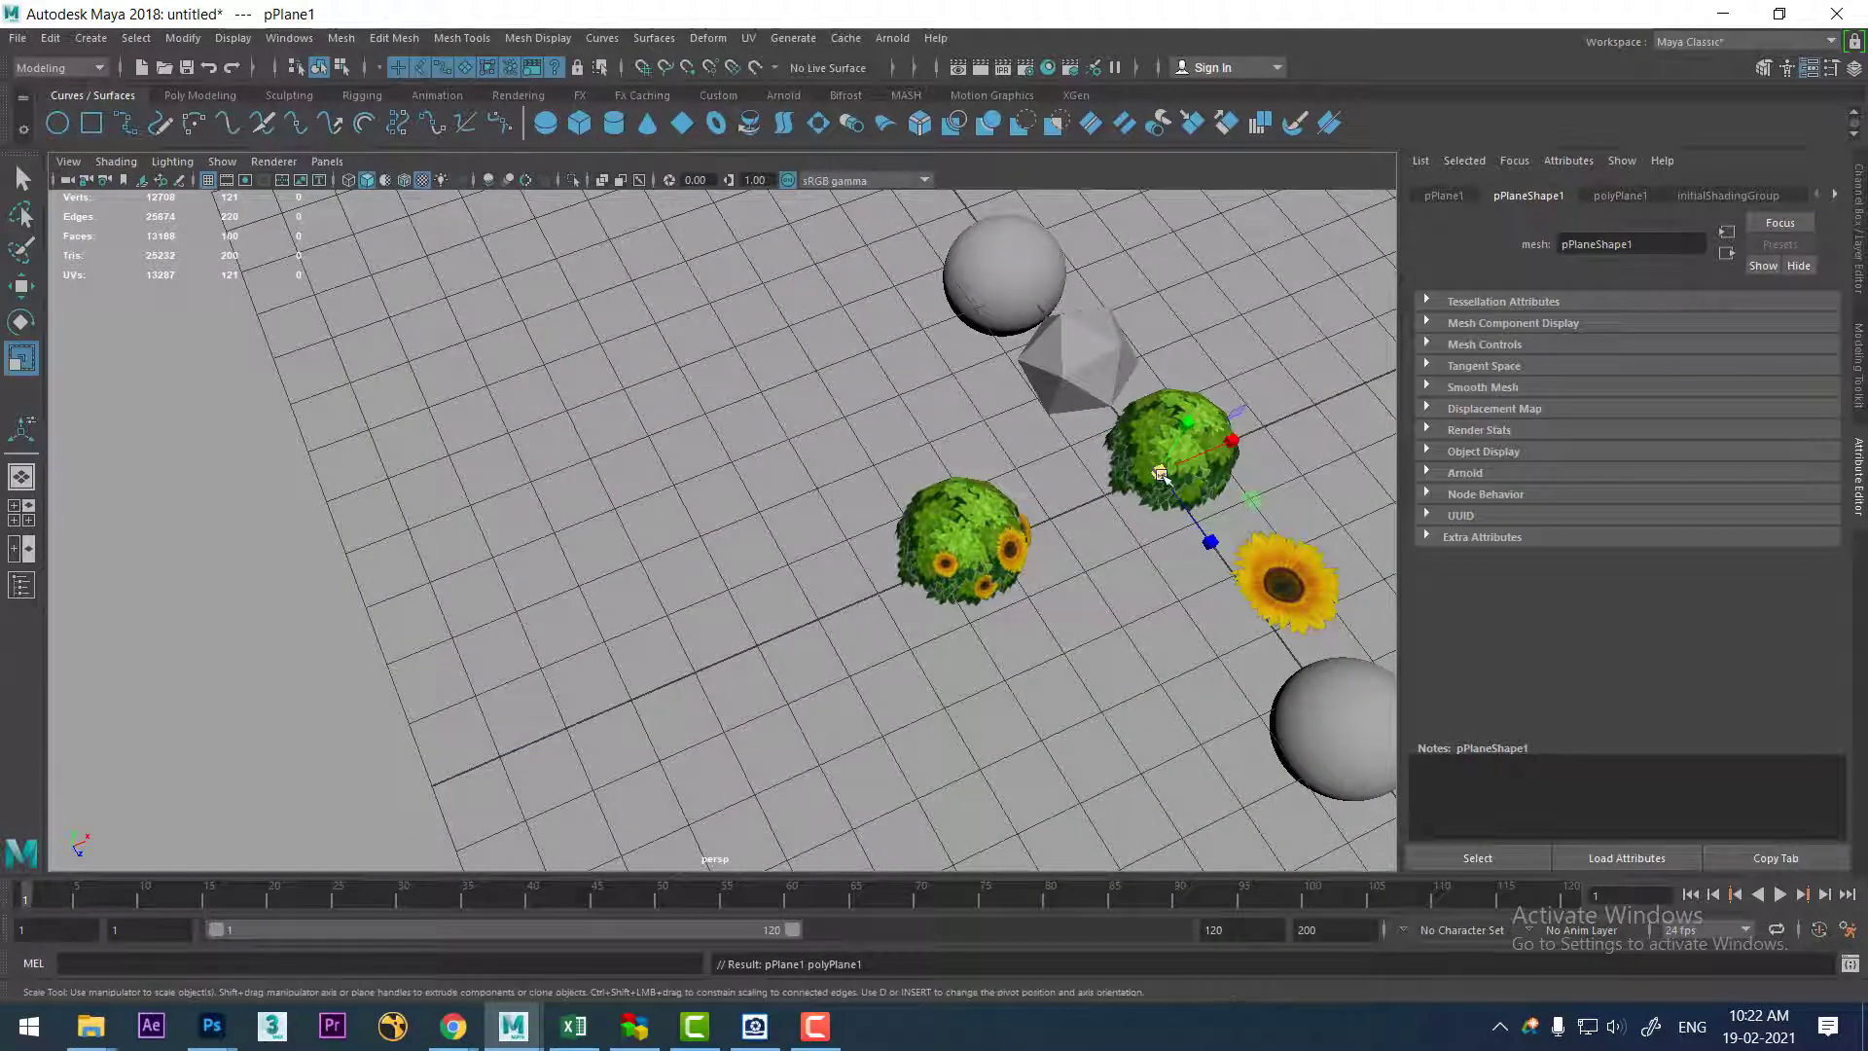
{"action": "left_click_drag", "start_coordinate": [1161, 474], "coordinate": [1392, 389]}
- Isolate the plane, frame it, and show its Channel Box attributes
{"action": "key", "text": "alt+h"}
{"action": "scroll", "coordinate": [1021, 495], "scroll_direction": "up", "scroll_amount": 5}
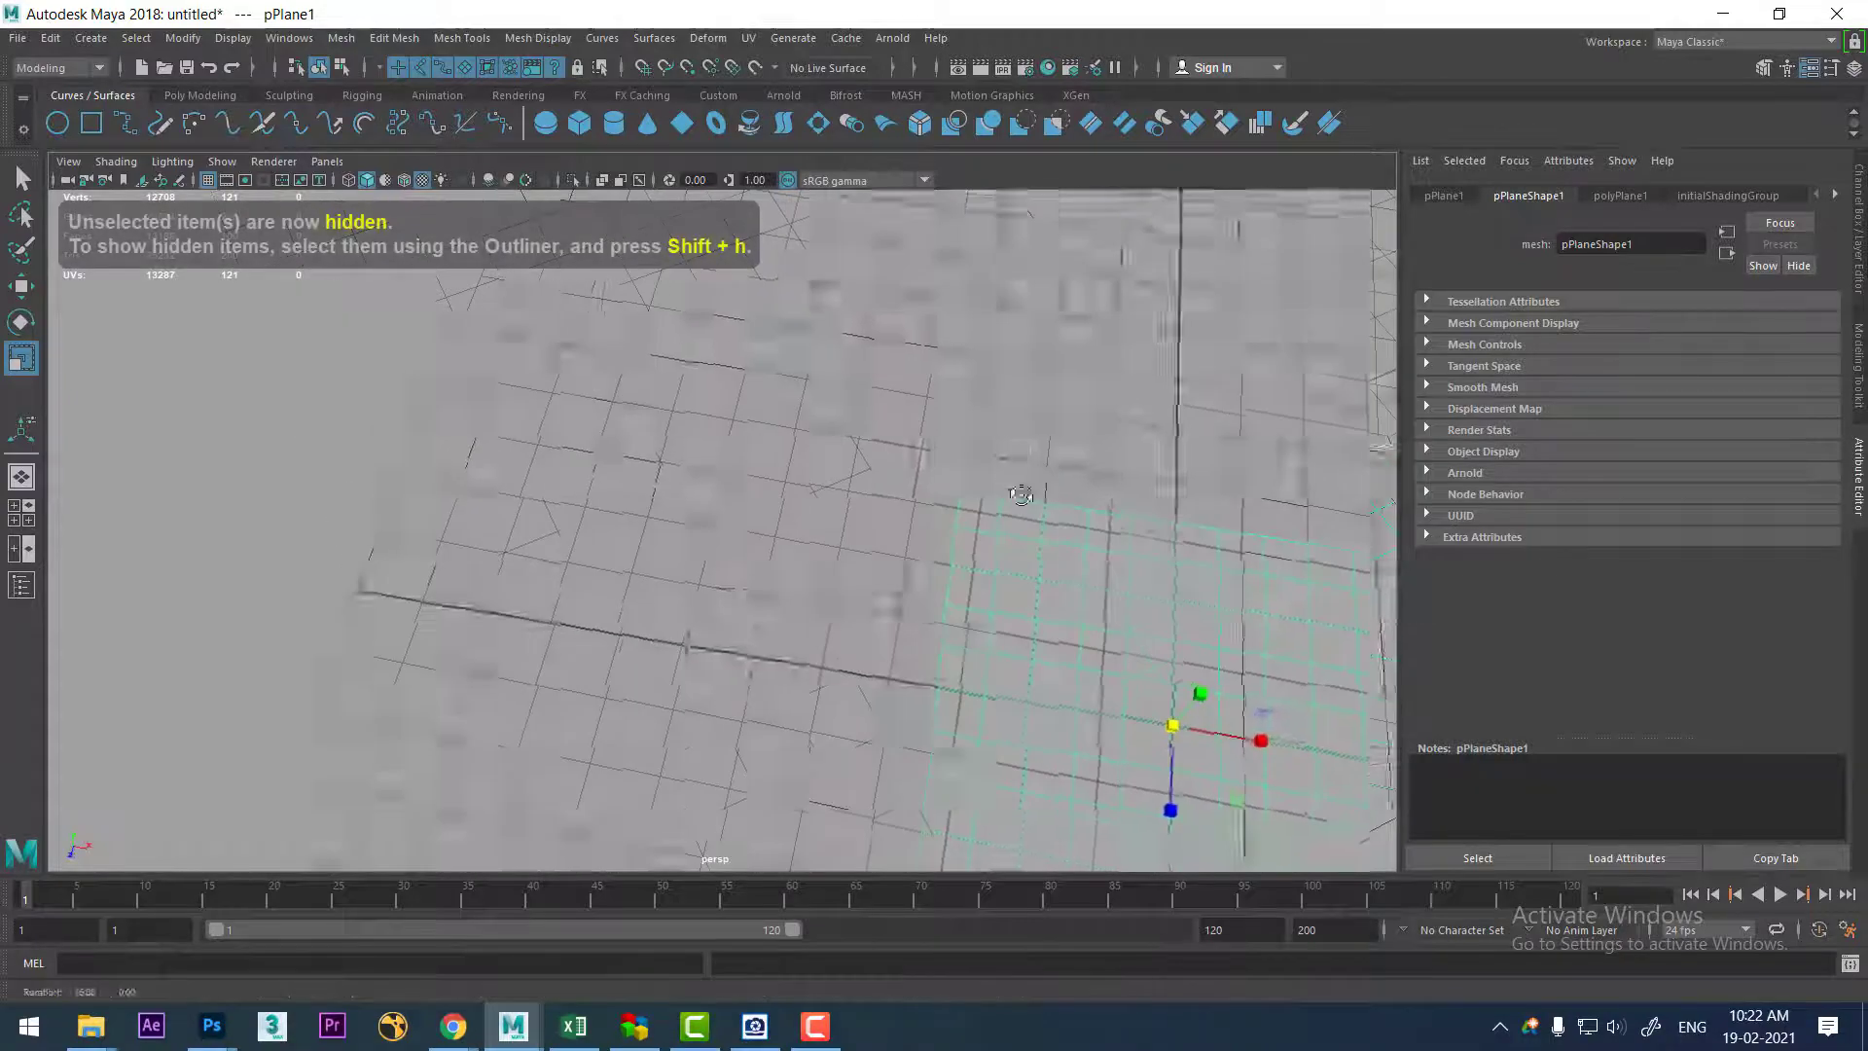
{"action": "key", "text": "f"}
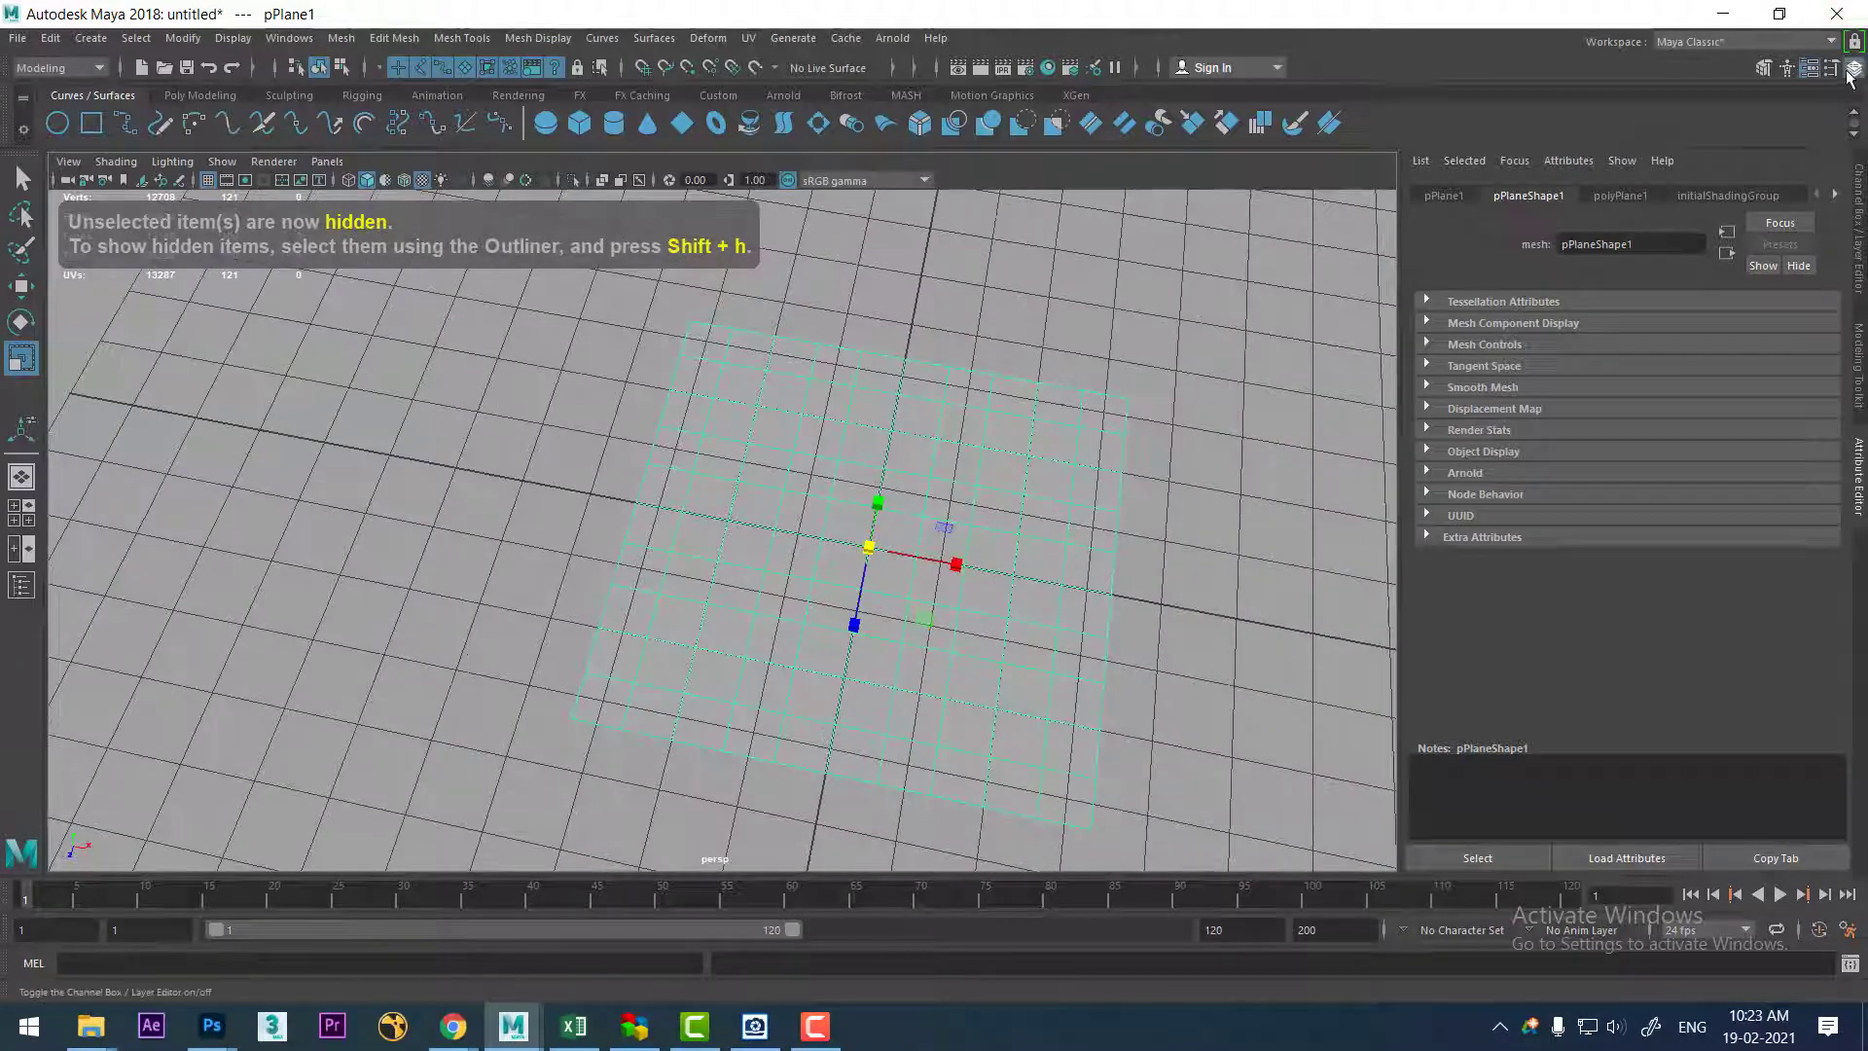
{"action": "left_click", "coordinate": [1853, 68]}
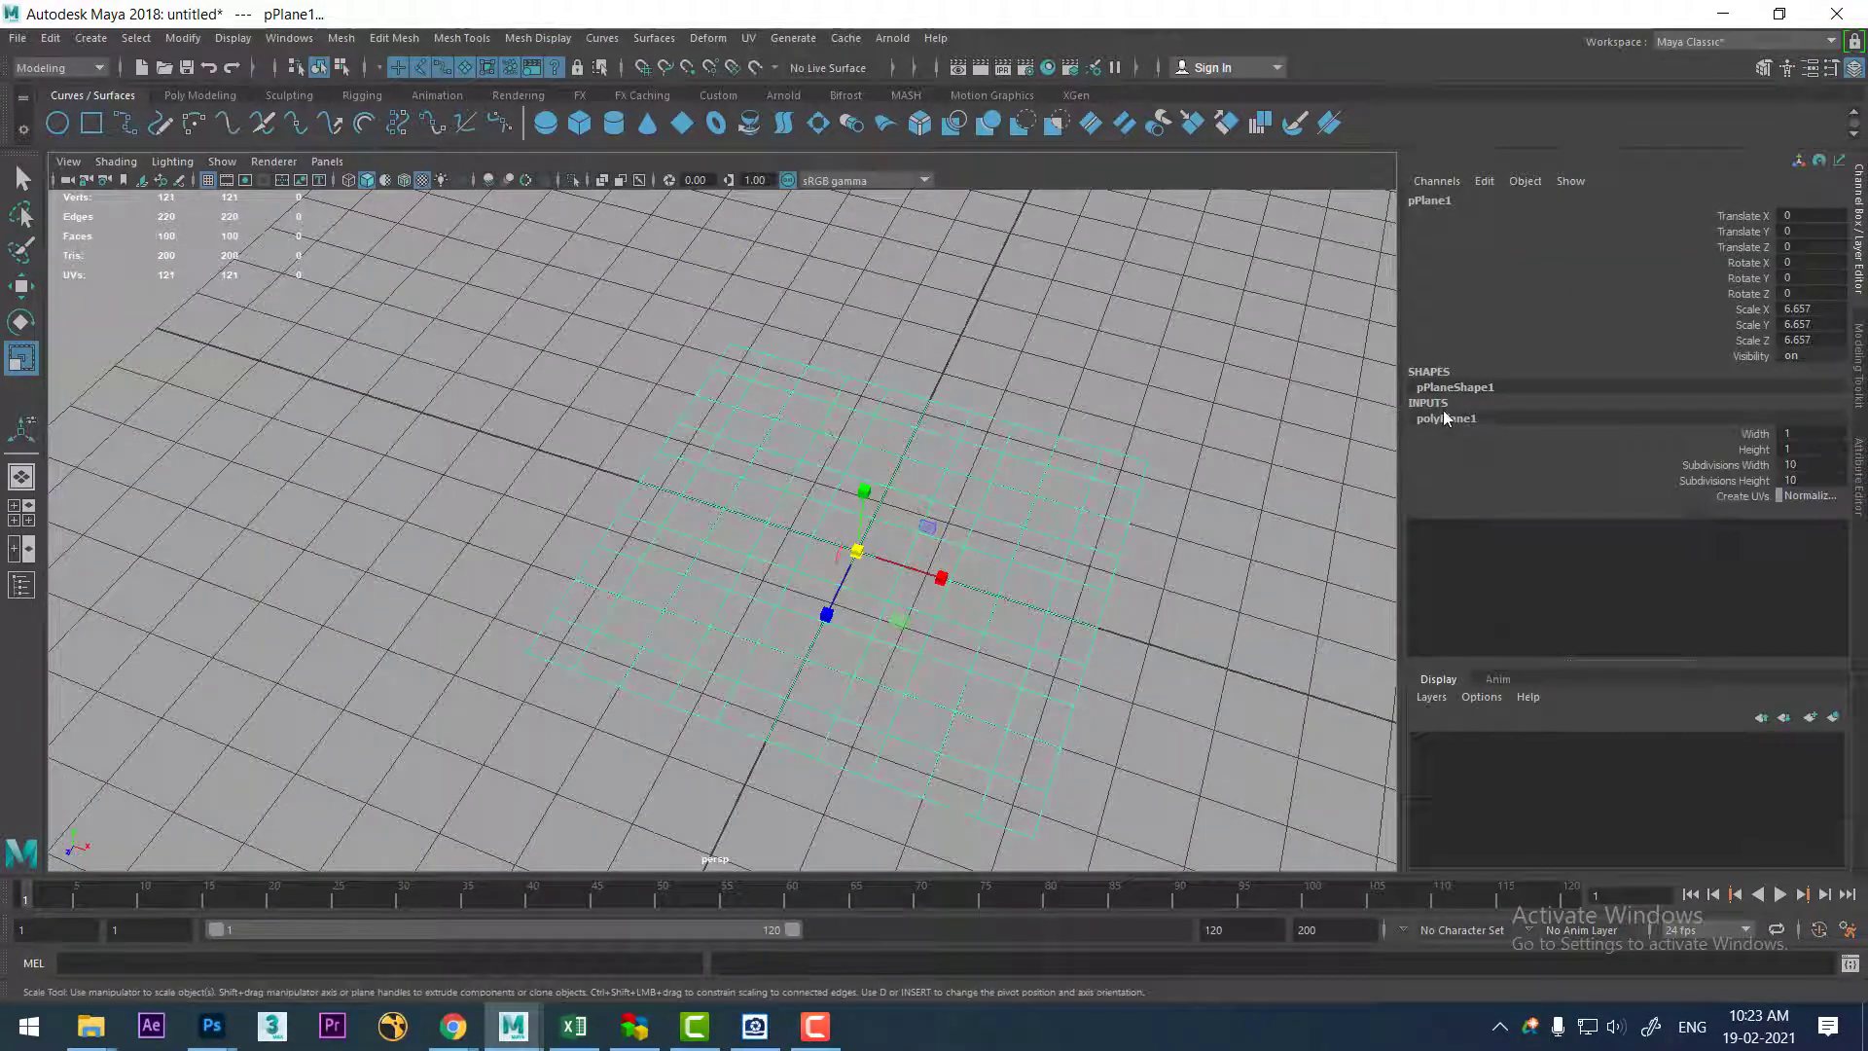
{"action": "key", "text": "alt+Tab"}
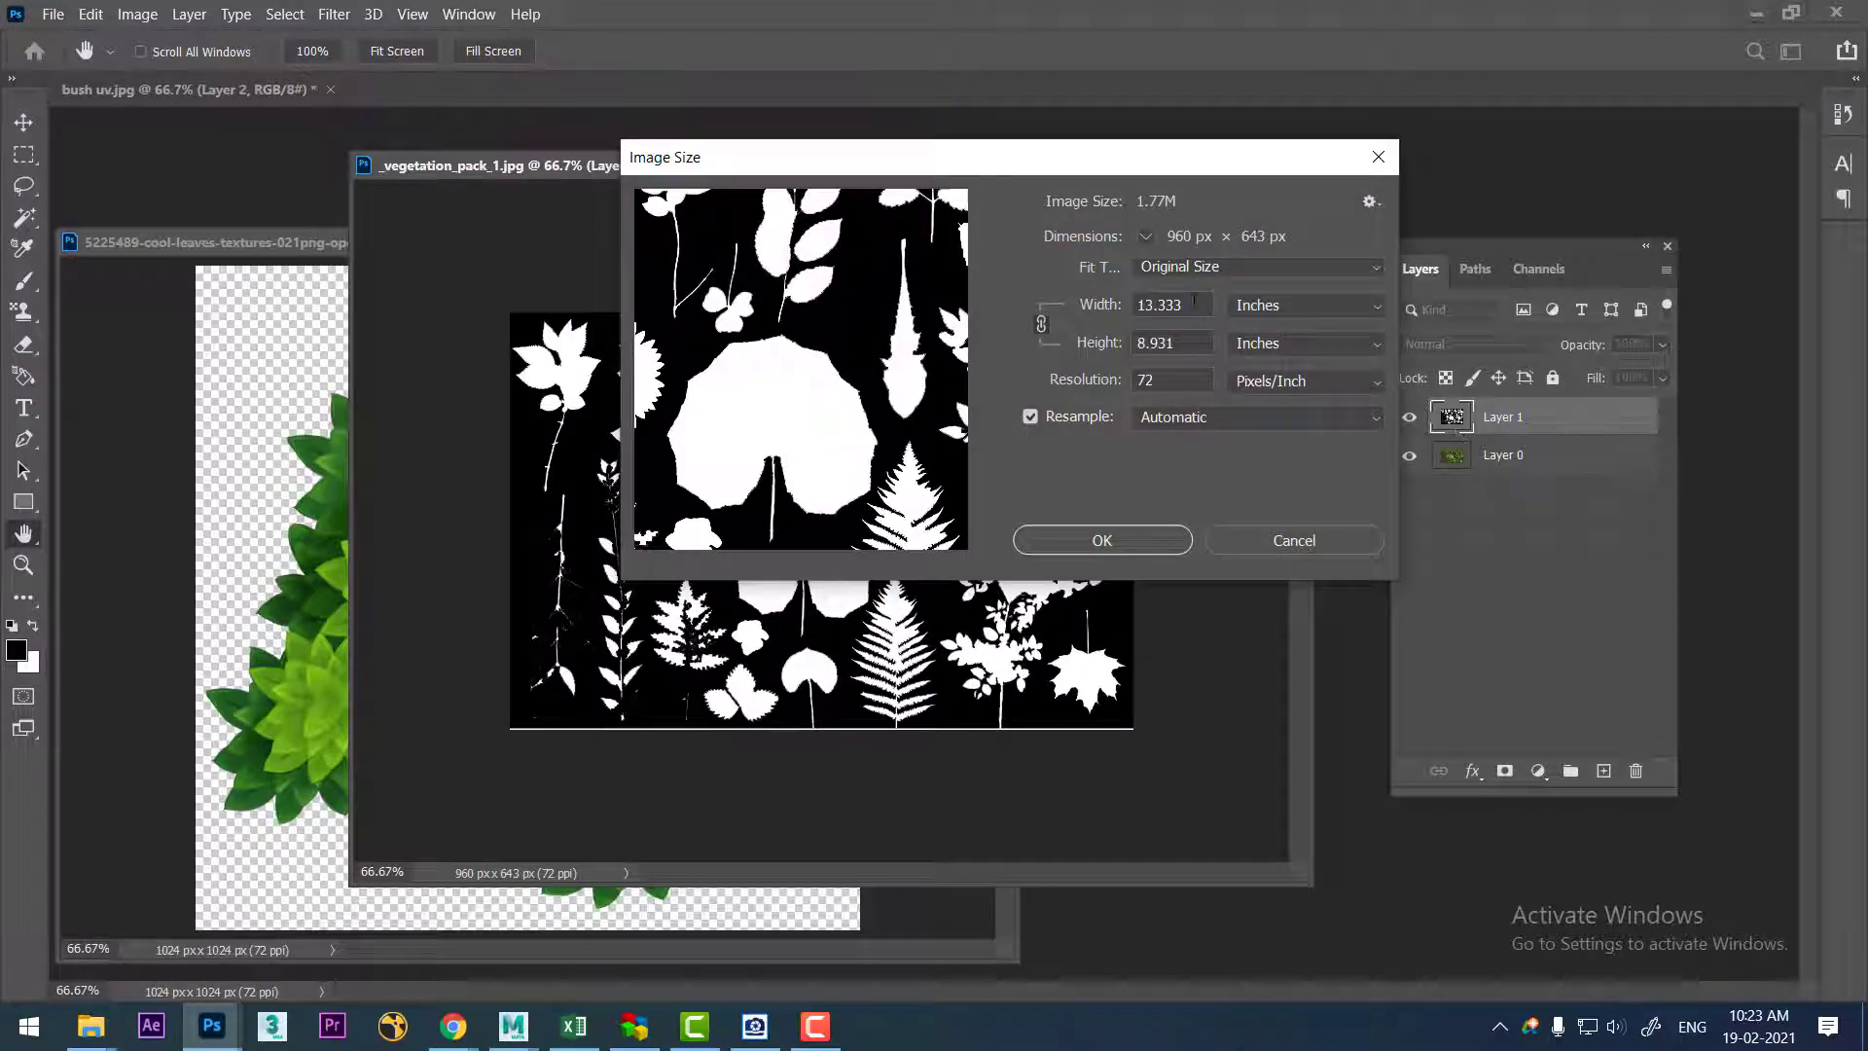
- Set the plane's construction Width to 13.333
{"action": "key", "text": "alt+Tab"}
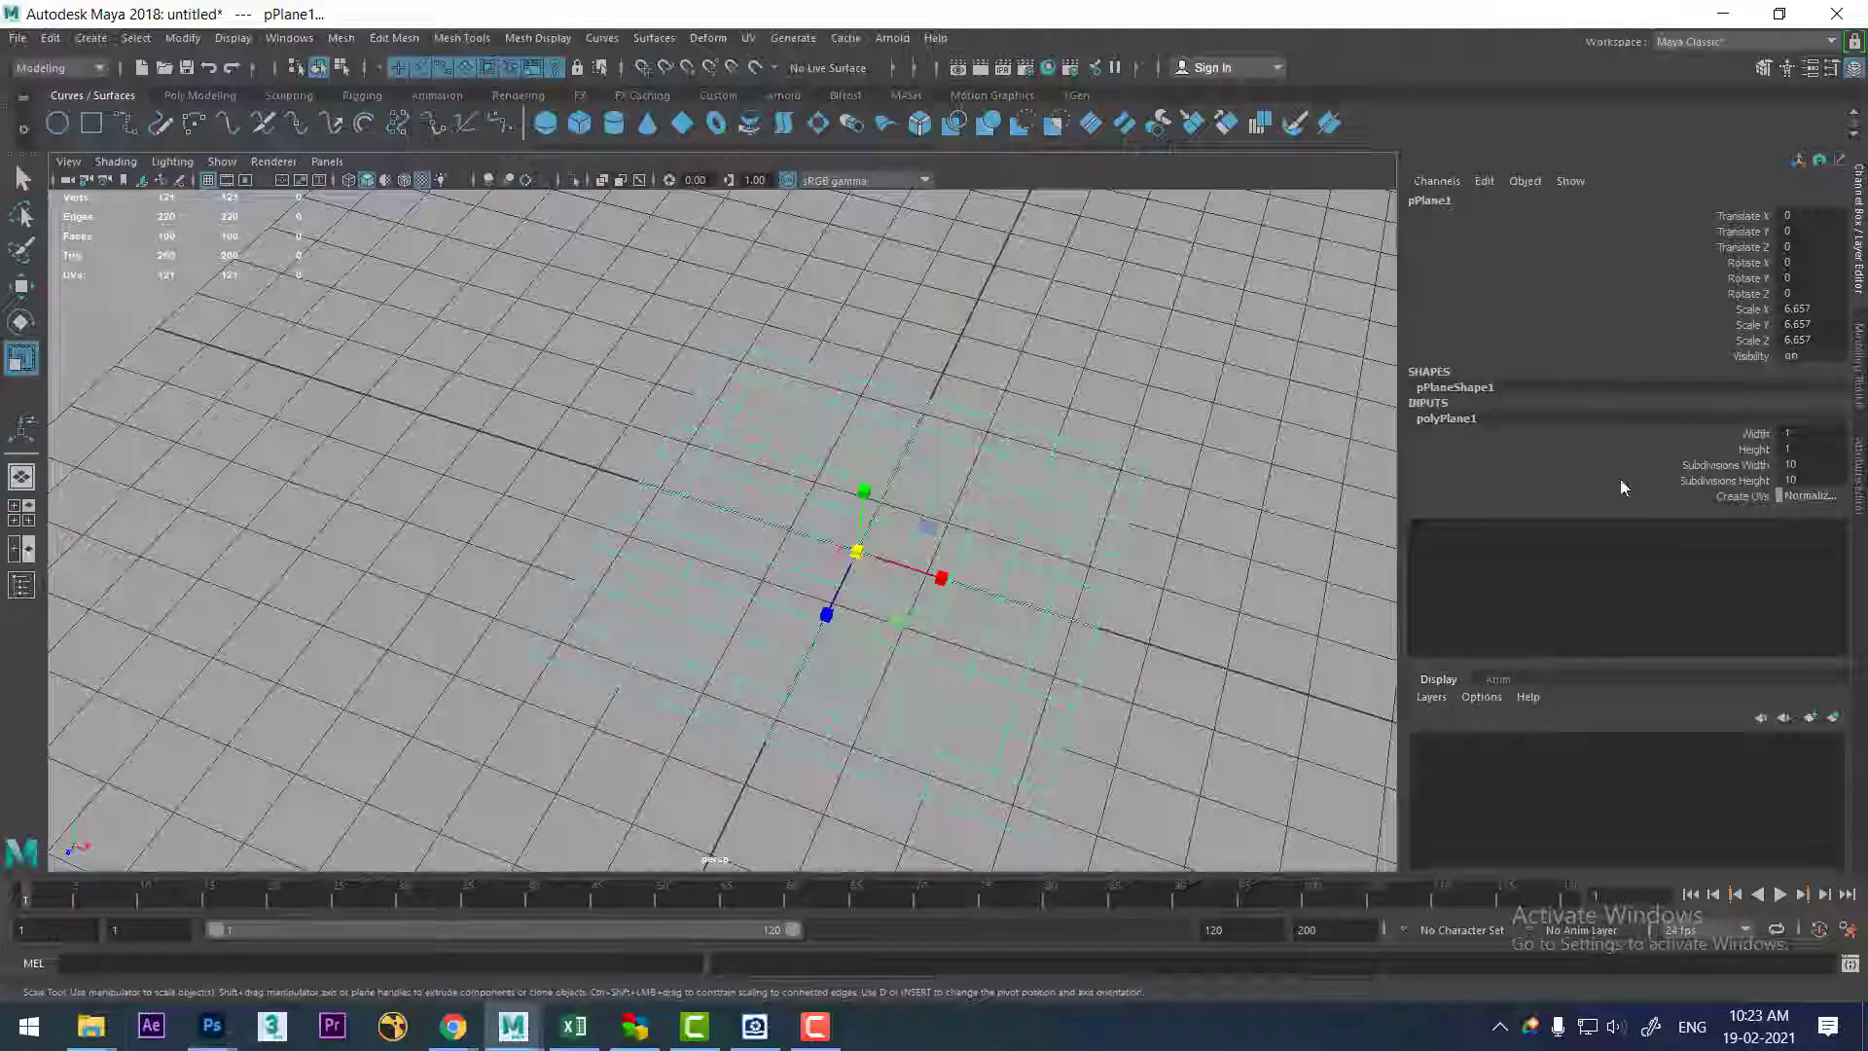
{"action": "double_click", "coordinate": [1787, 435]}
{"action": "type", "text": "3.333"}
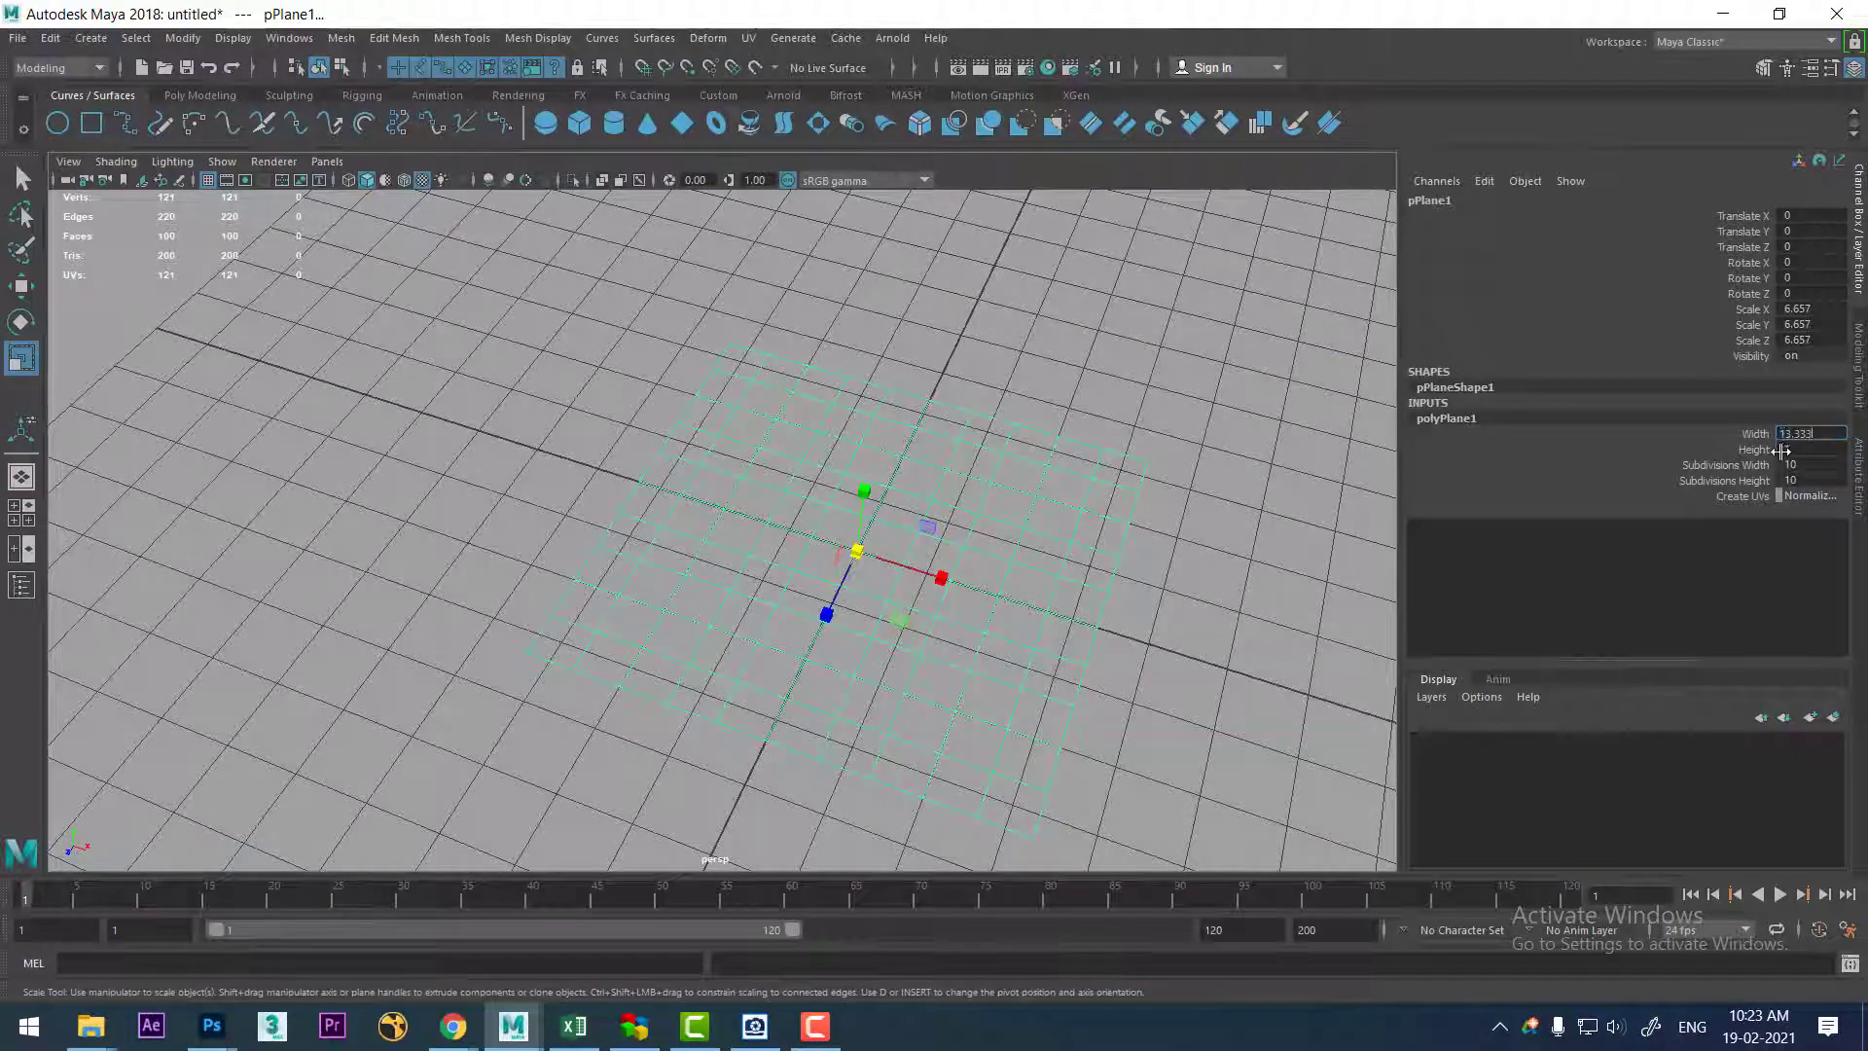
{"action": "key", "text": "Return"}
{"action": "mouse_move", "coordinate": [1013, 633]}
{"action": "left_mouse_down", "text": "alt"}
{"action": "mouse_move", "coordinate": [776, 608]}
{"action": "mouse_move", "coordinate": [957, 547]}
{"action": "mouse_move", "coordinate": [921, 564]}
{"action": "left_mouse_up", "text": "alt"}
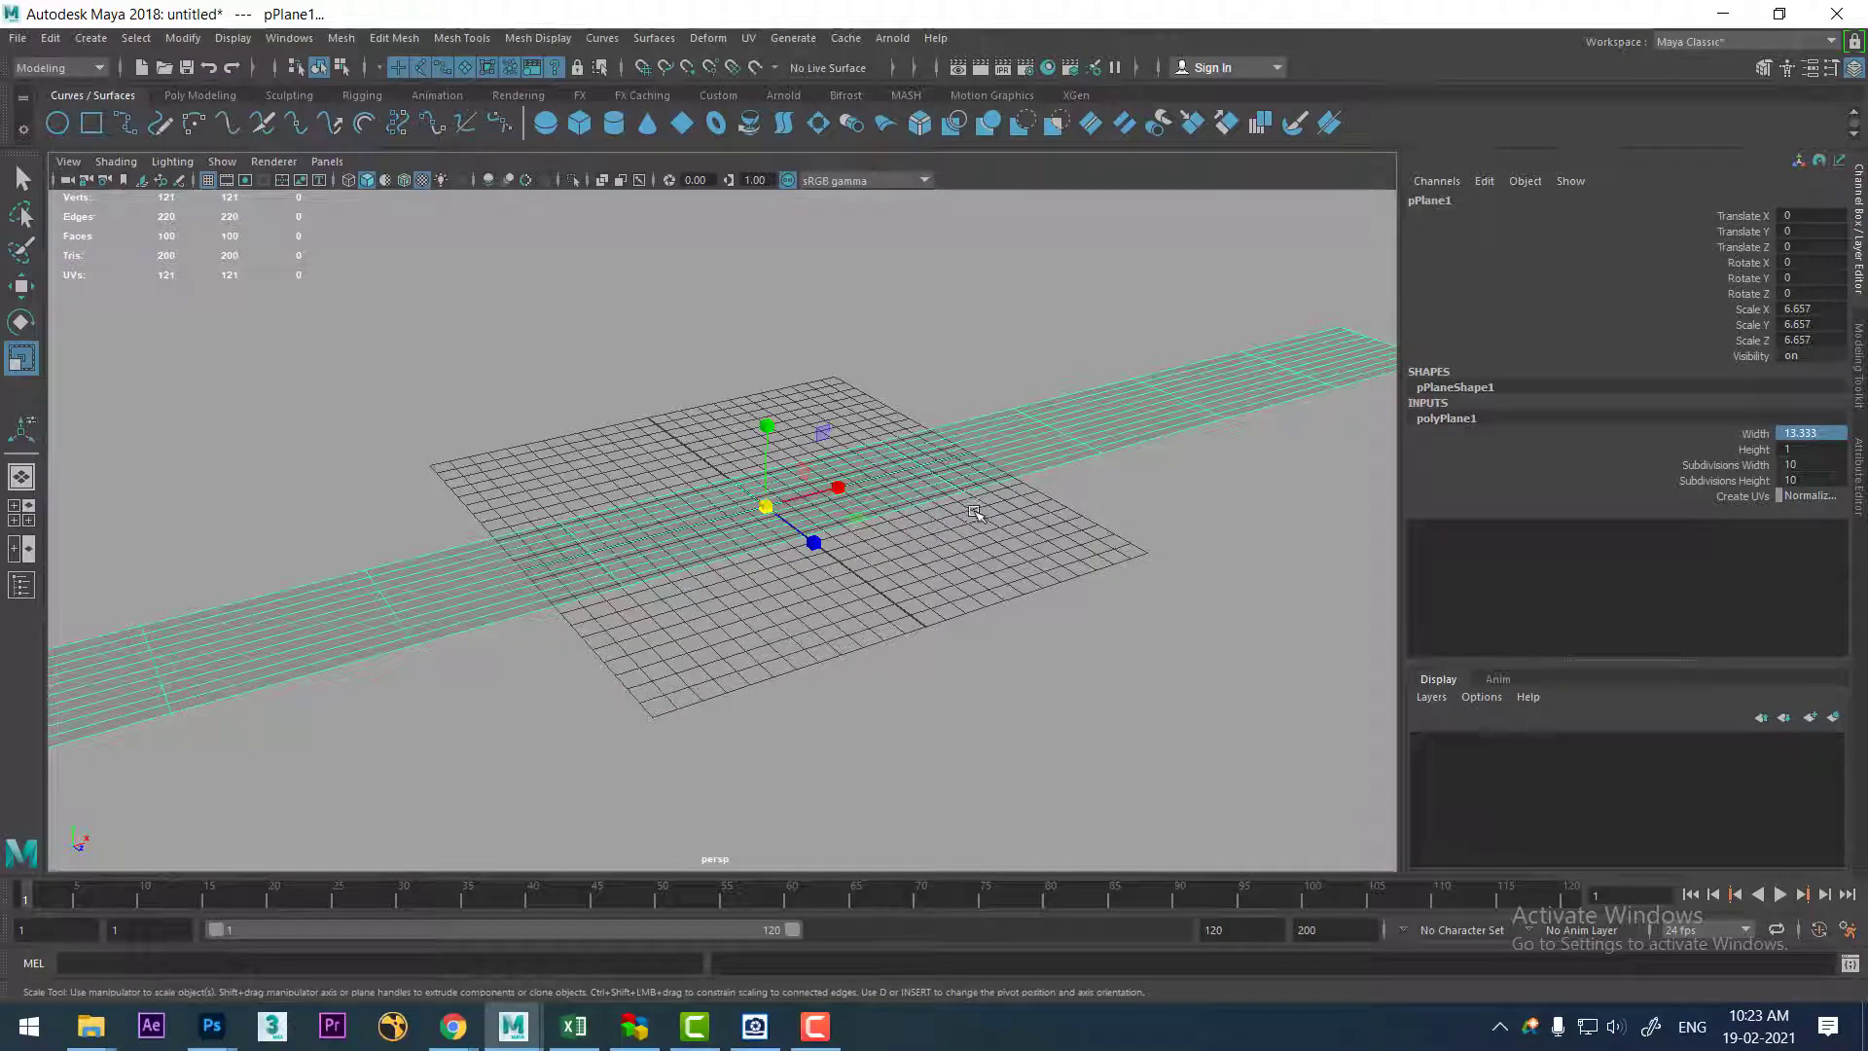
- Check Photoshop's image size in centimeters, then back in inches
{"action": "key", "text": "Caps_Lock"}
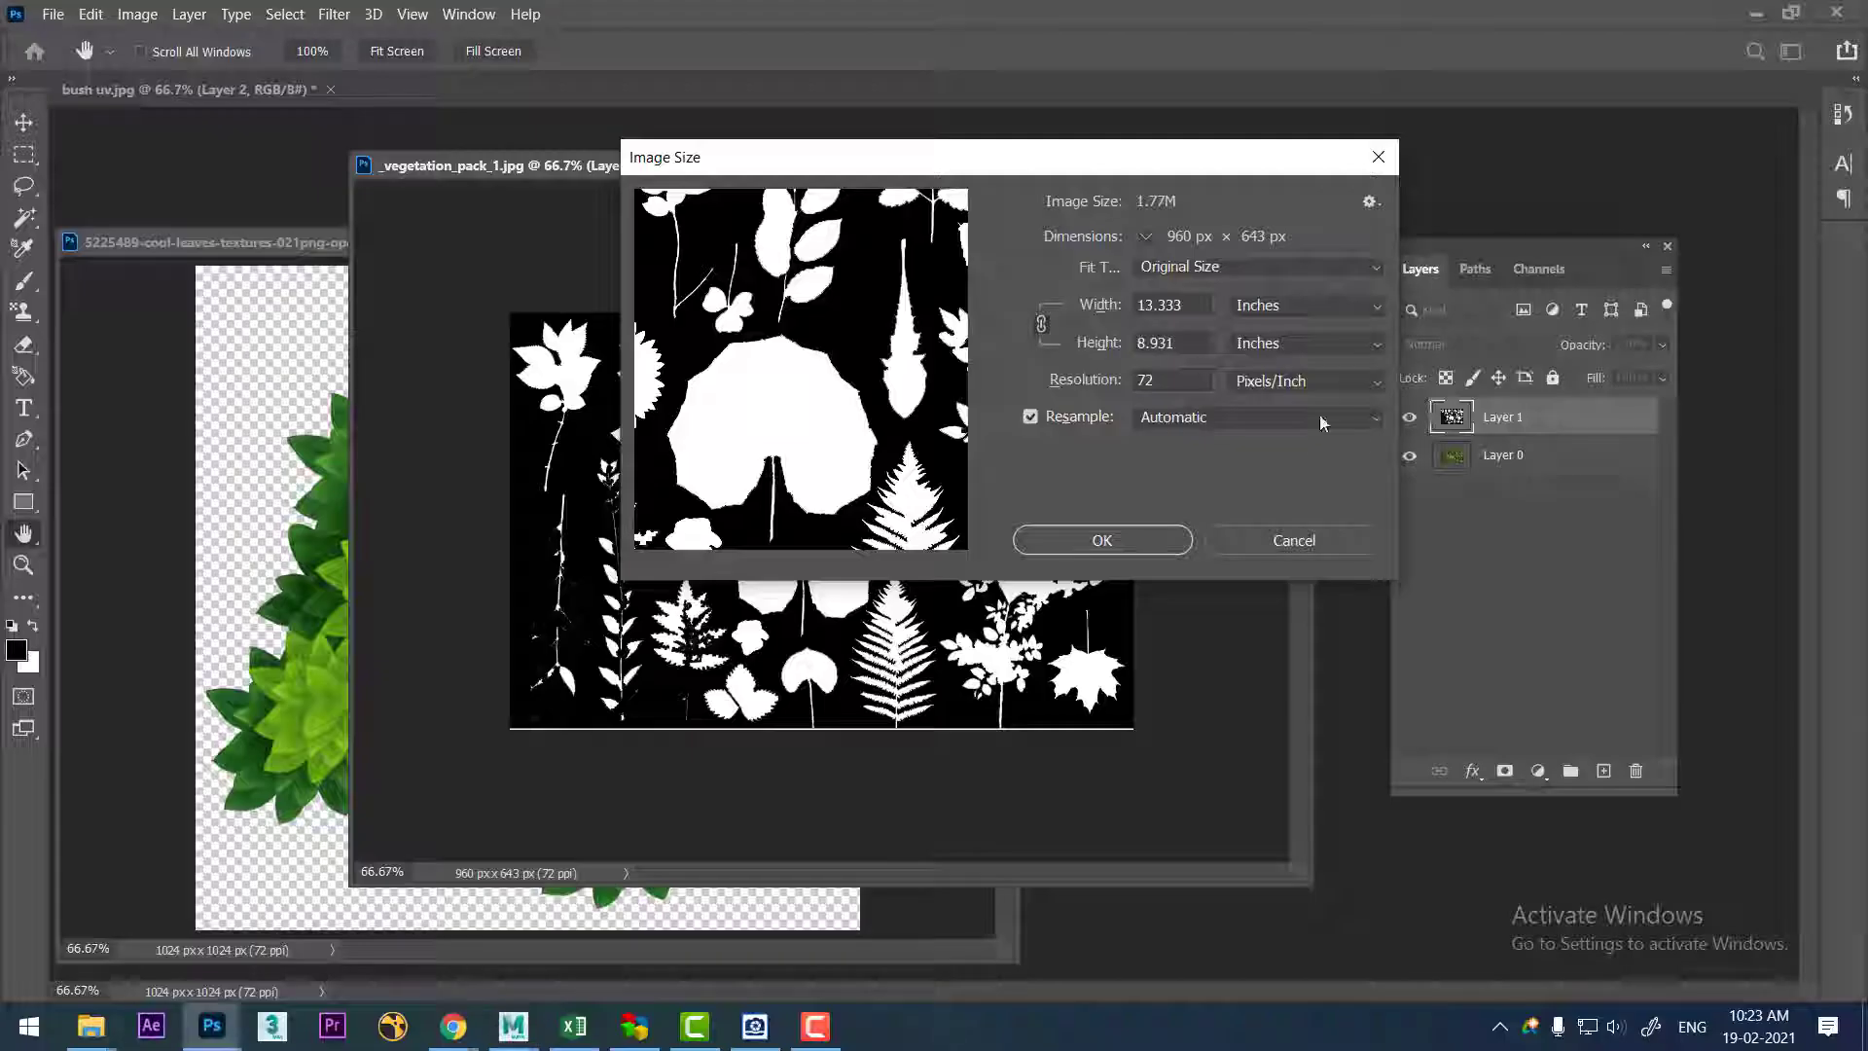
{"action": "left_click", "coordinate": [1323, 306]}
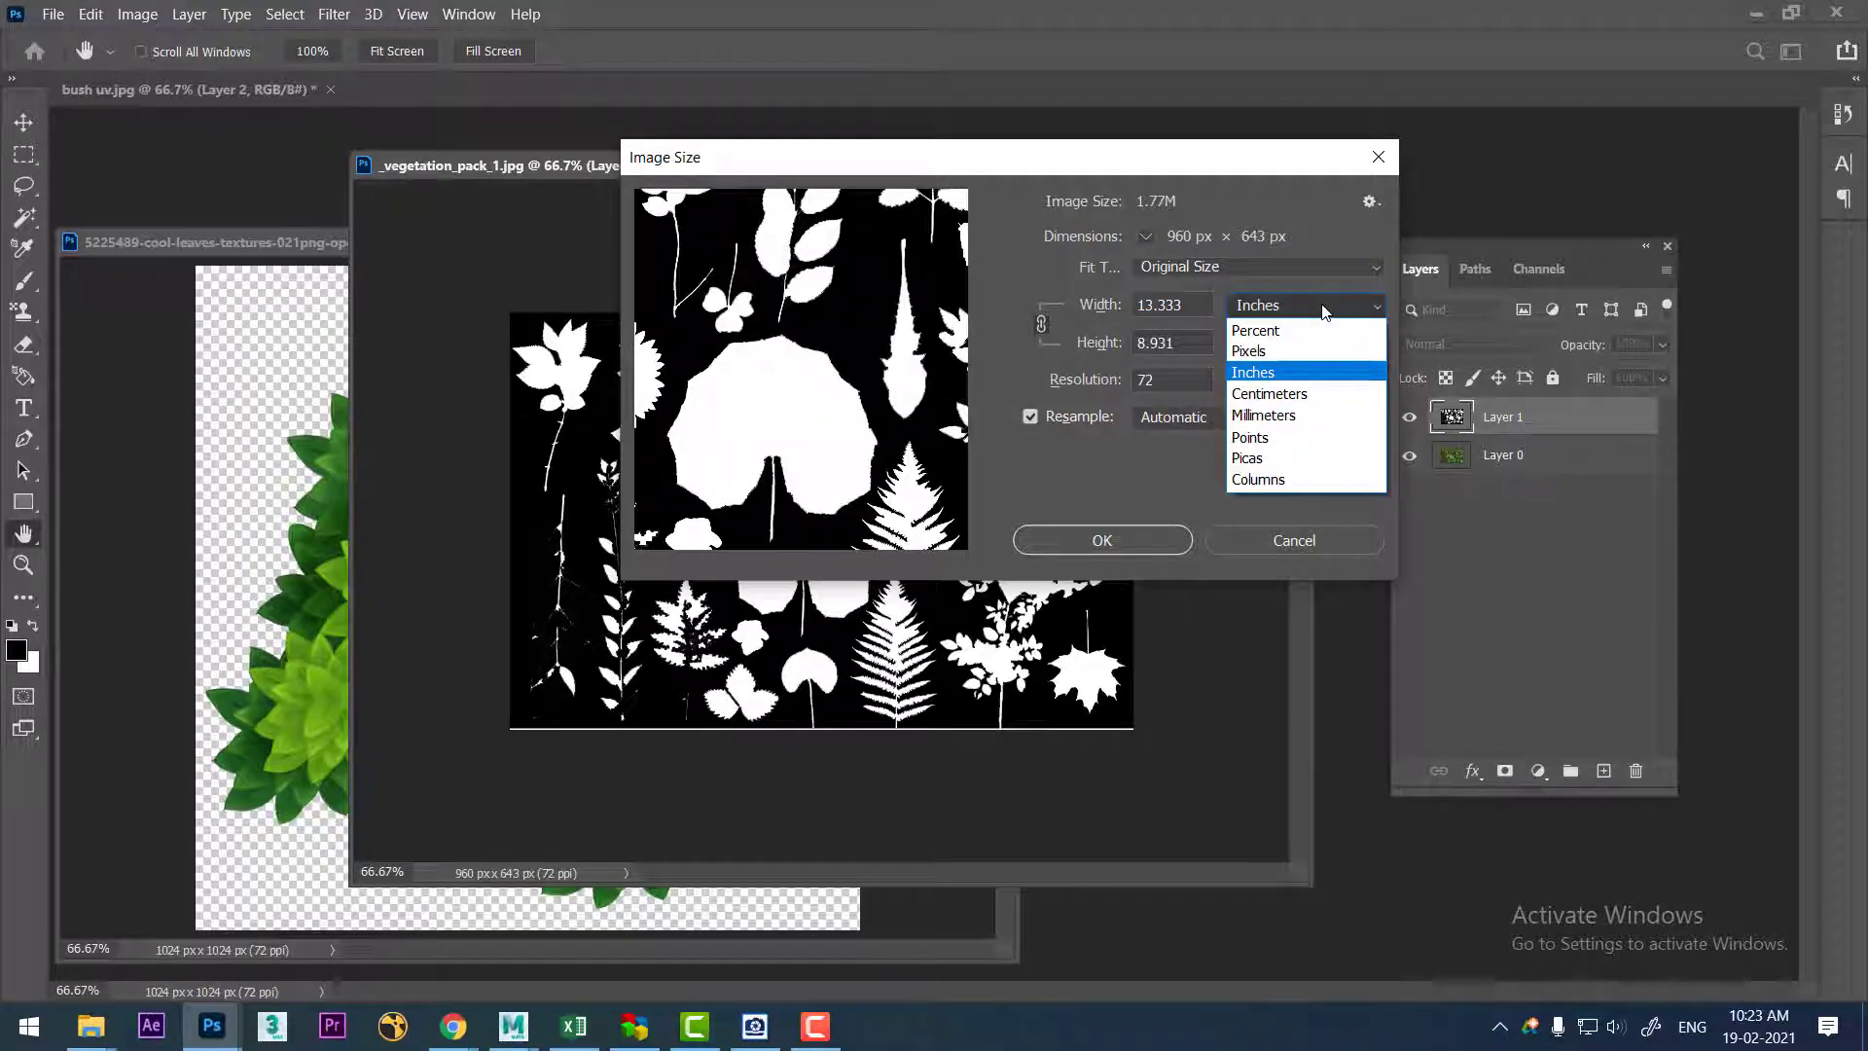
{"action": "left_click", "coordinate": [1309, 393]}
{"action": "left_click", "coordinate": [1326, 307]}
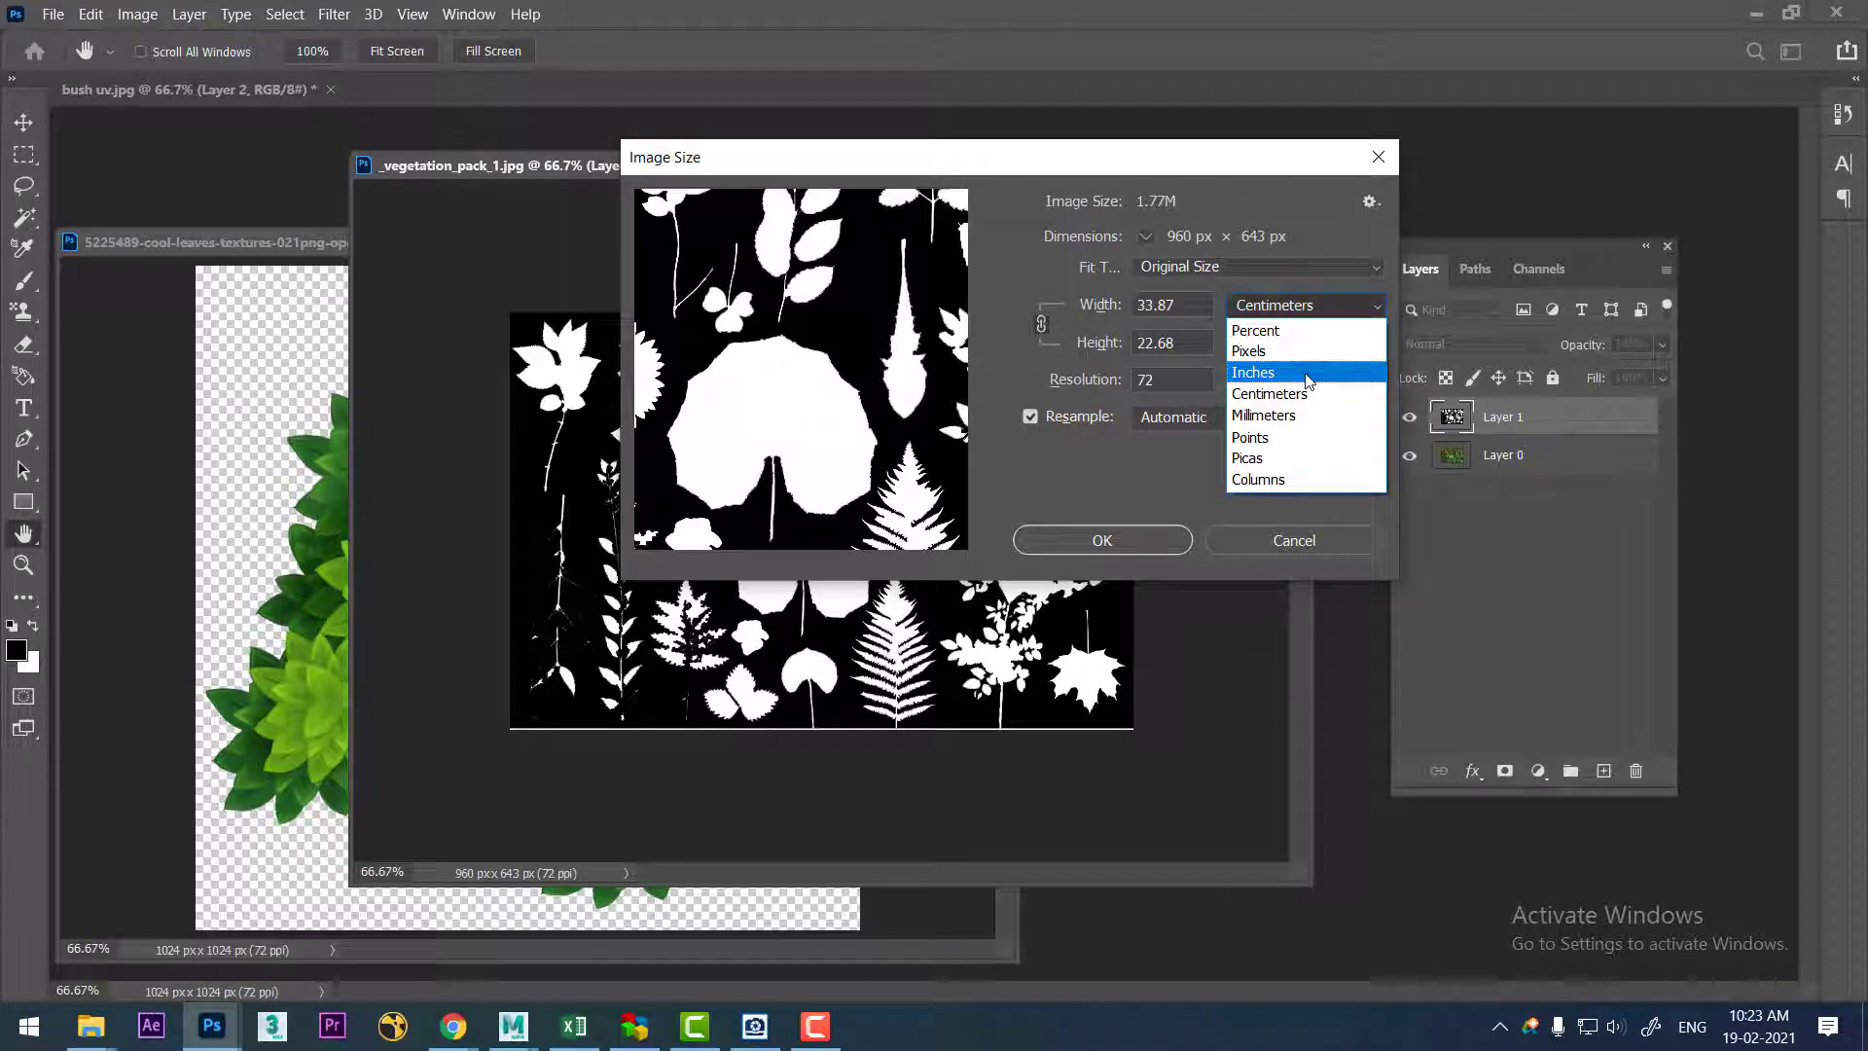
{"action": "left_click", "coordinate": [1308, 374]}
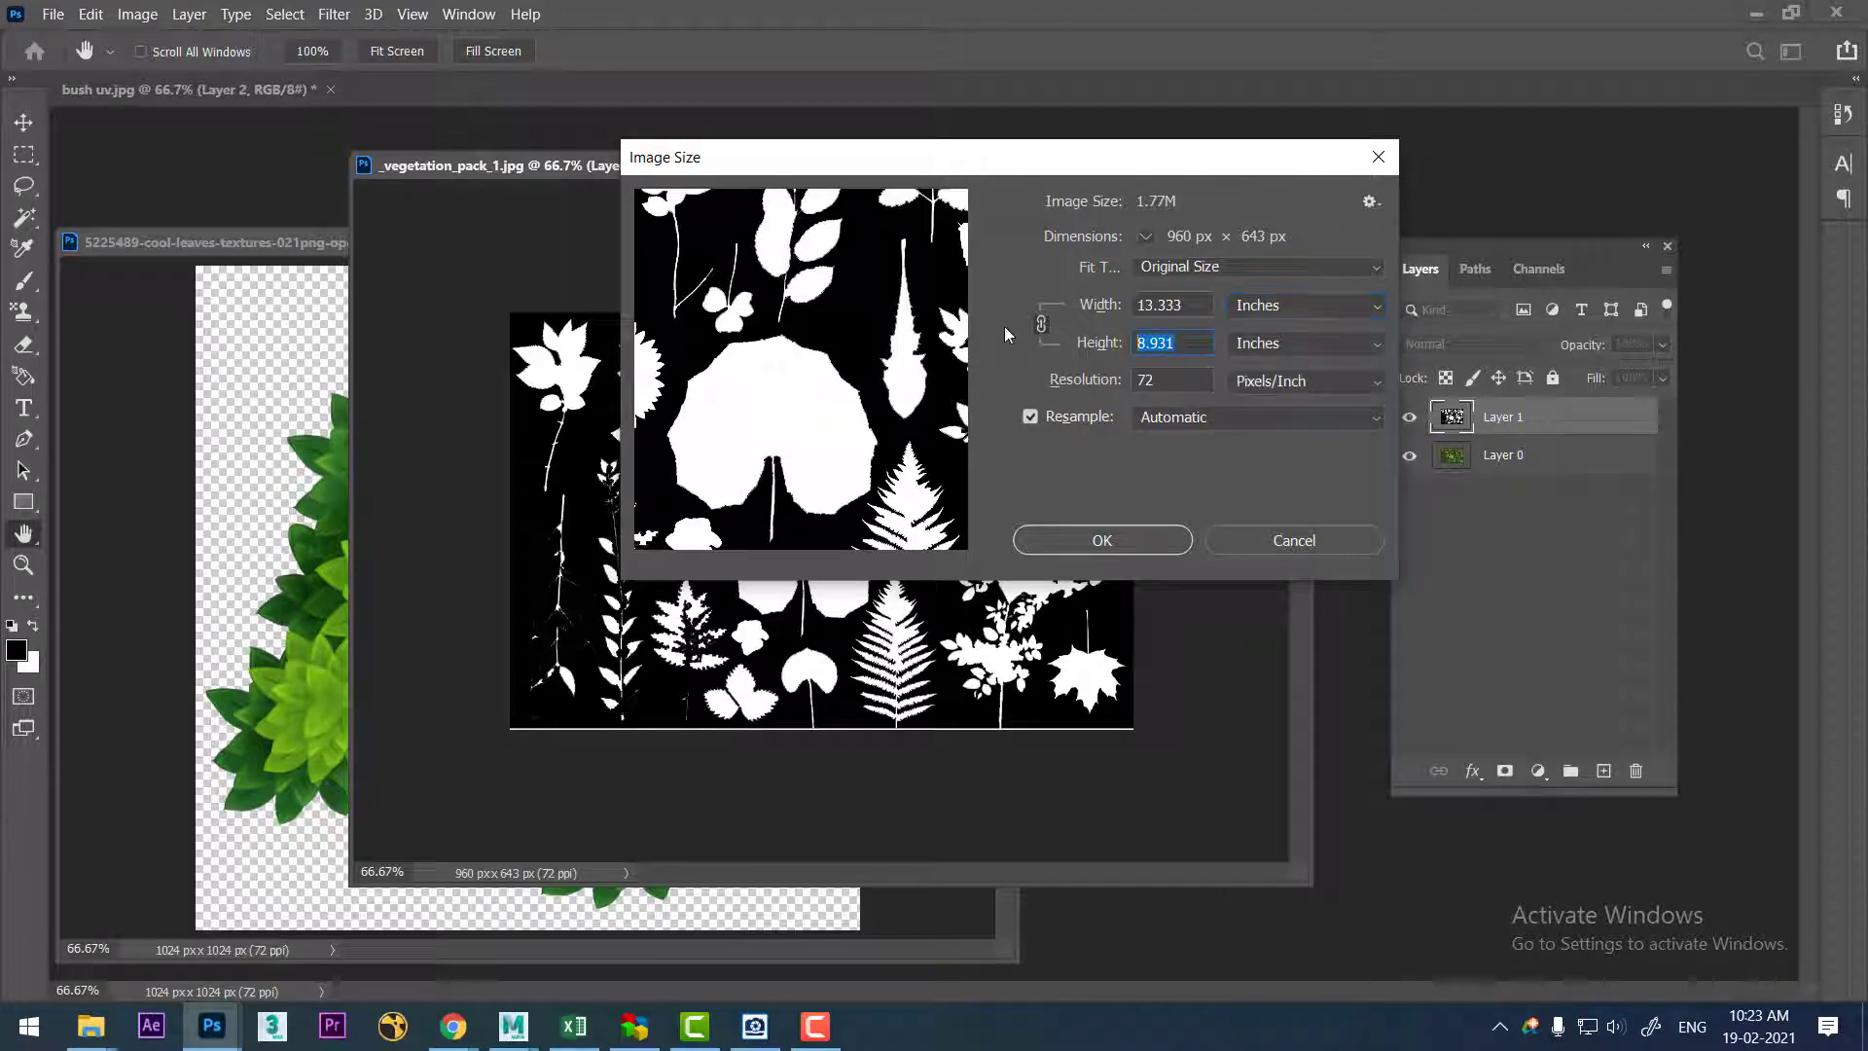
- Set the plane's construction Height to 8.931
{"action": "key", "text": "alt+Tab"}
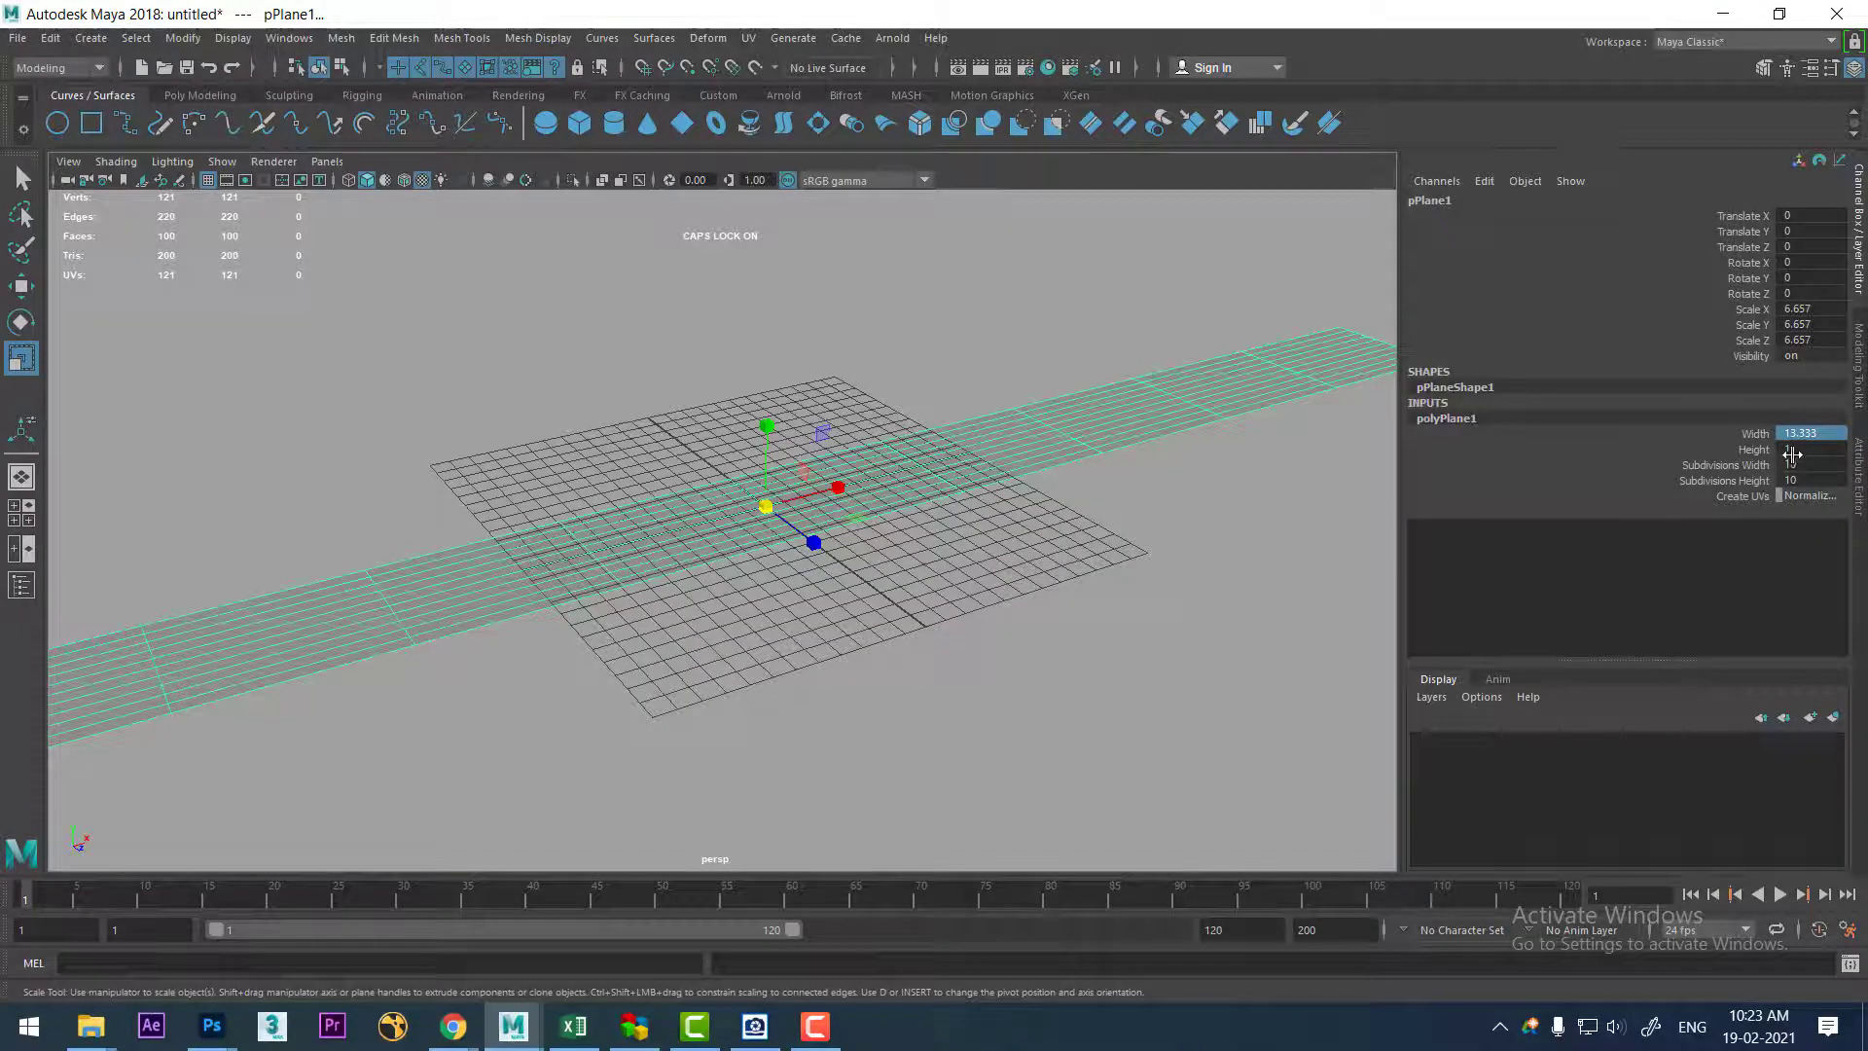
{"action": "double_click", "coordinate": [1793, 451]}
{"action": "type", "text": "8.931"}
{"action": "key", "text": "Return"}
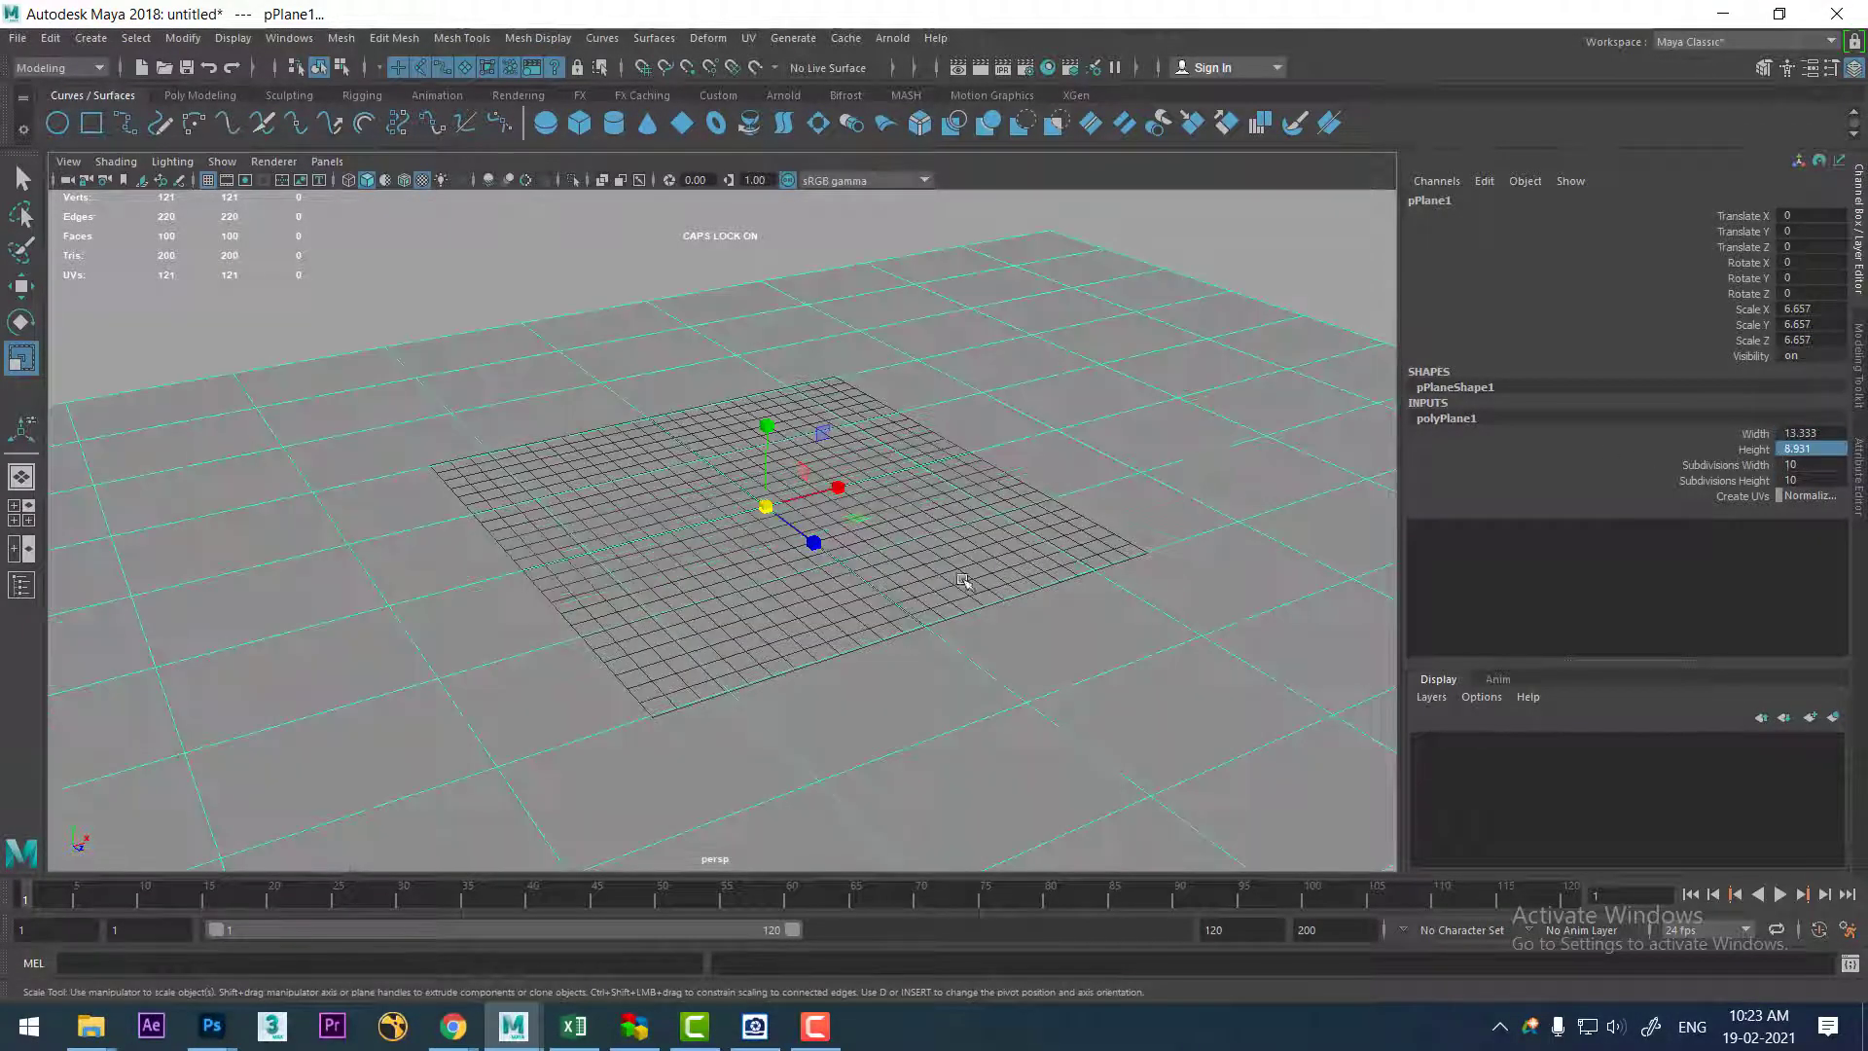
{"action": "mouse_move", "coordinate": [692, 471]}
{"action": "left_mouse_down", "text": "alt"}
{"action": "mouse_move", "coordinate": [582, 556]}
{"action": "mouse_move", "coordinate": [585, 538]}
{"action": "left_mouse_up", "text": "alt"}
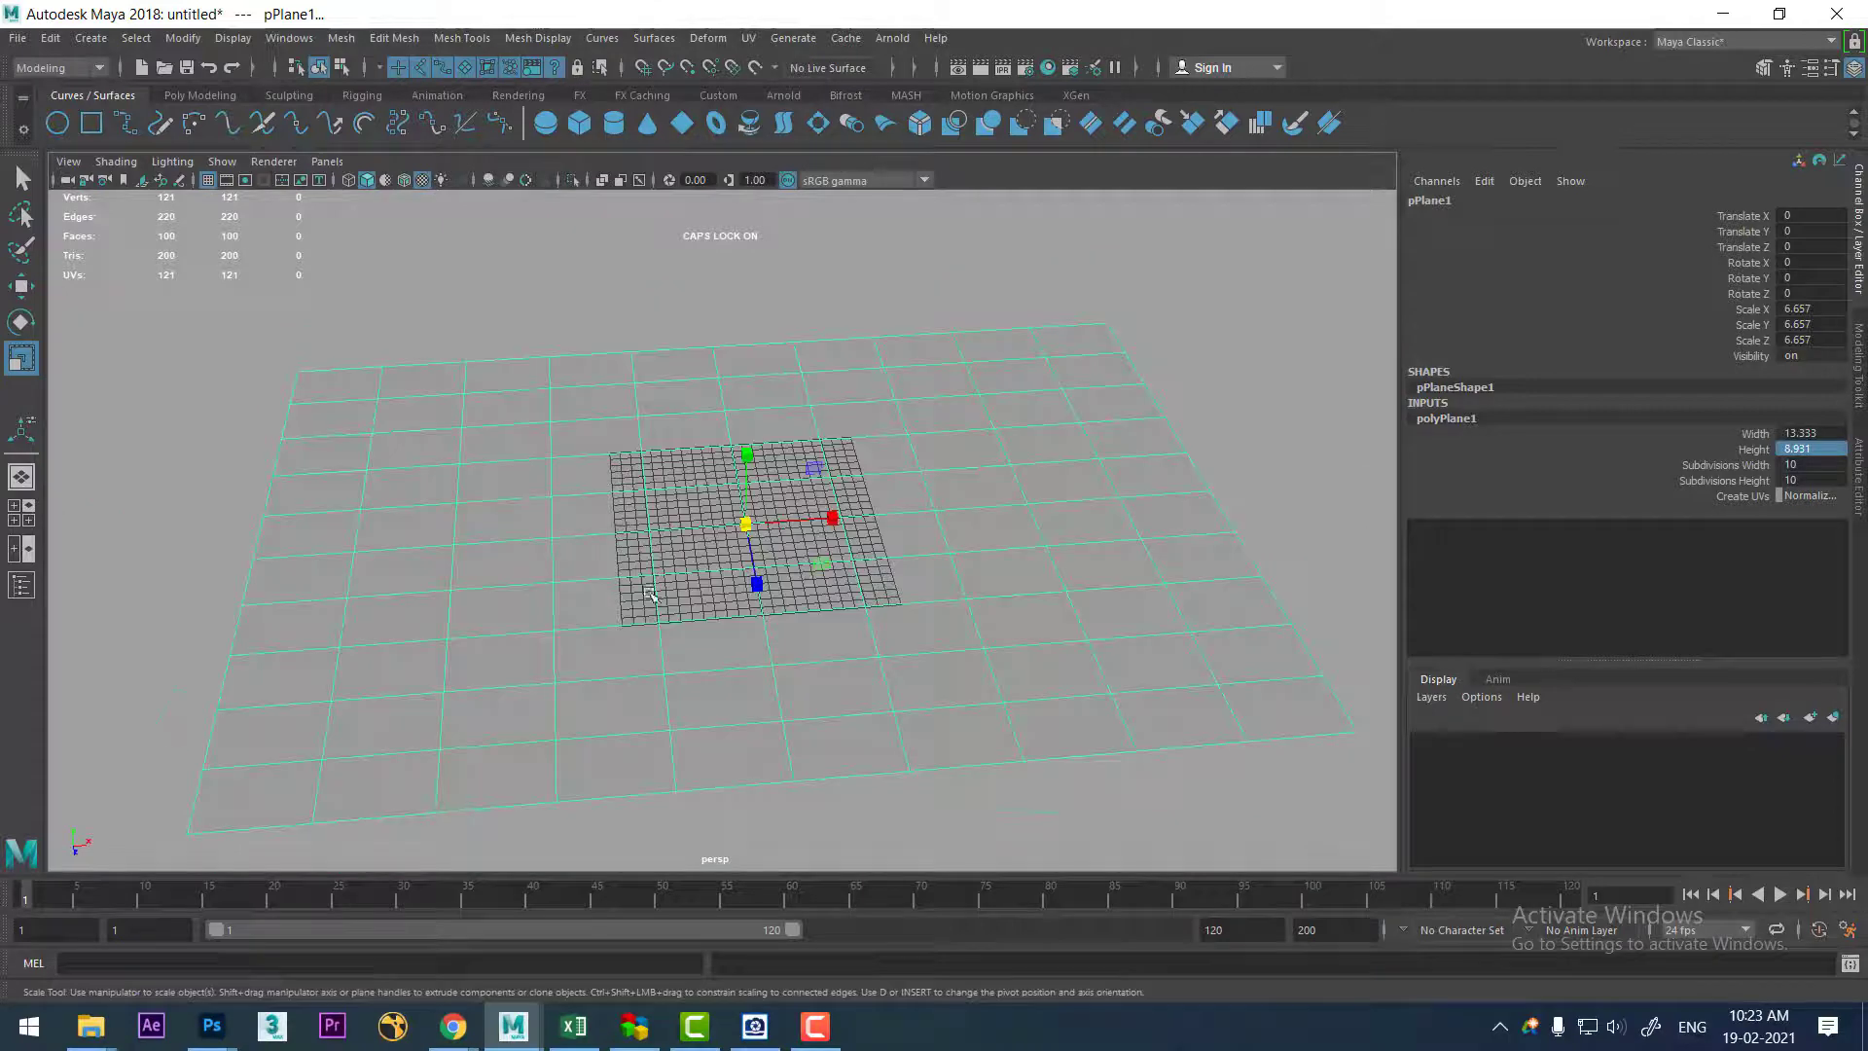
- Apply the vegetation texture material to the resized plane
{"action": "right_click", "coordinate": [552, 432]}
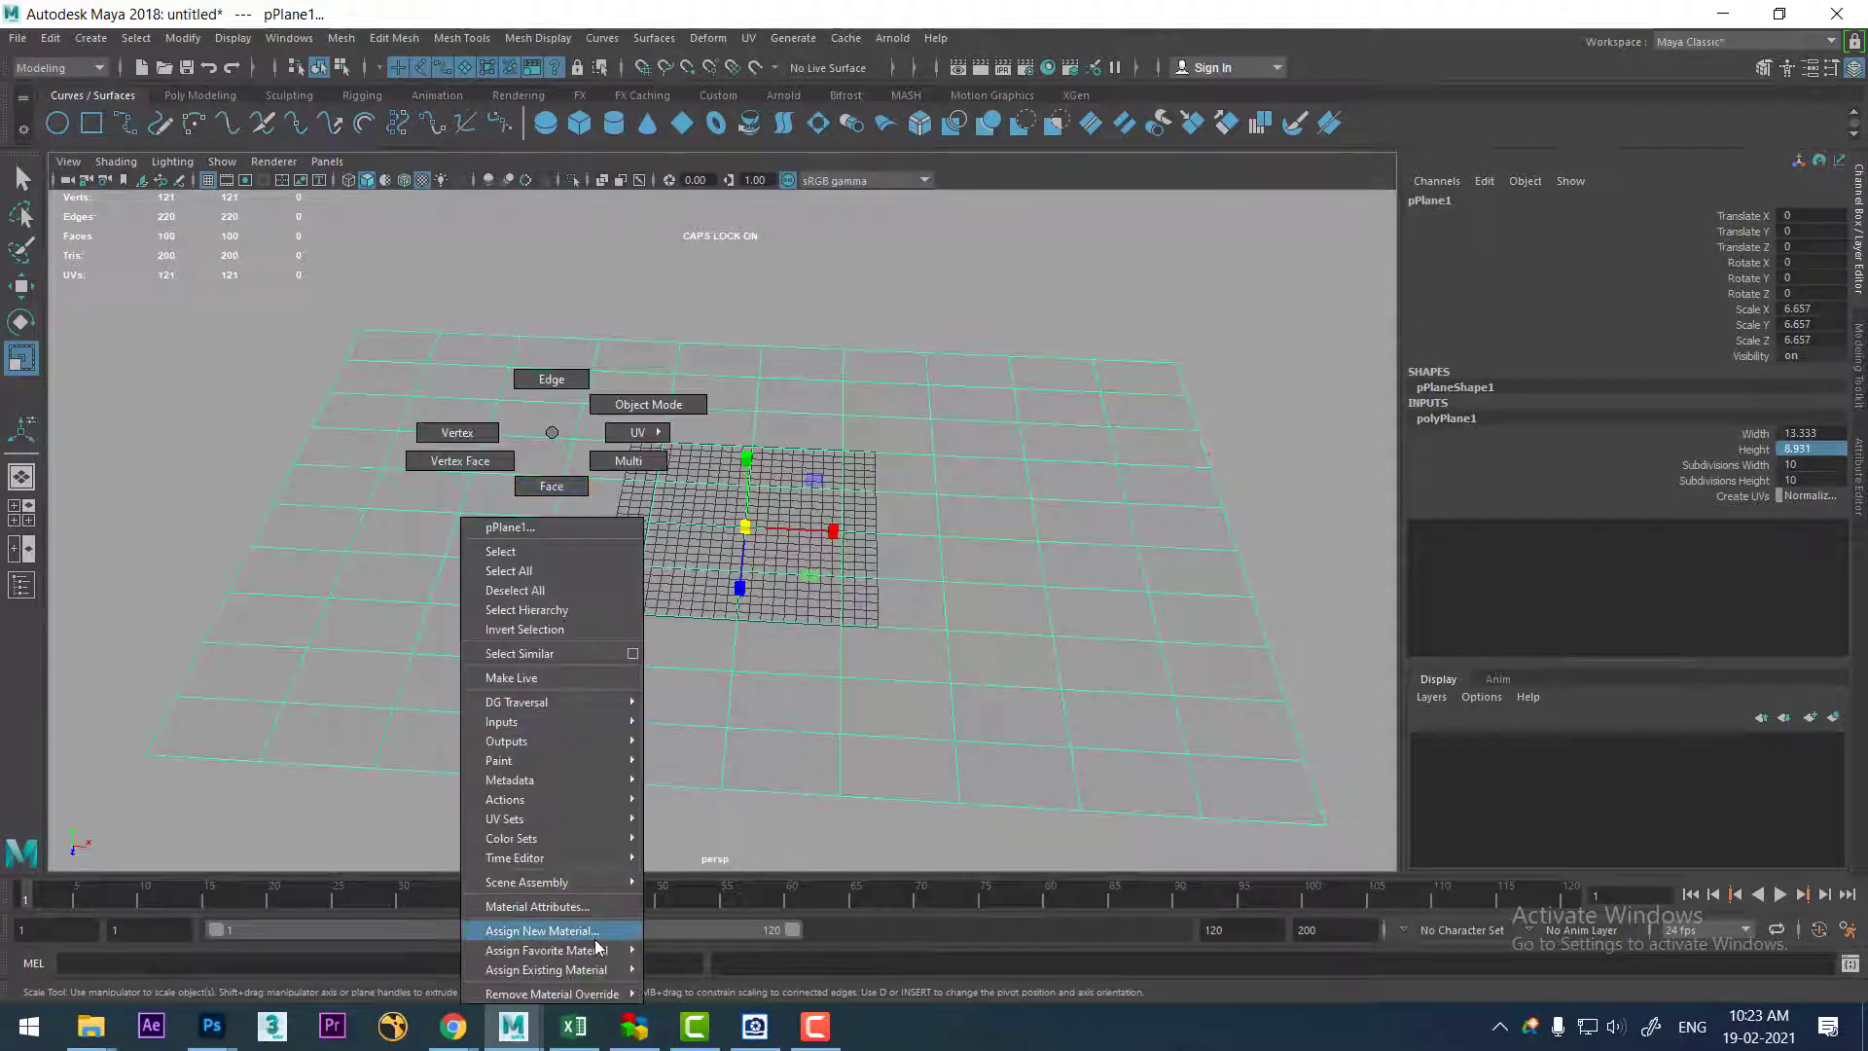
{"action": "mouse_move", "coordinate": [543, 971]}
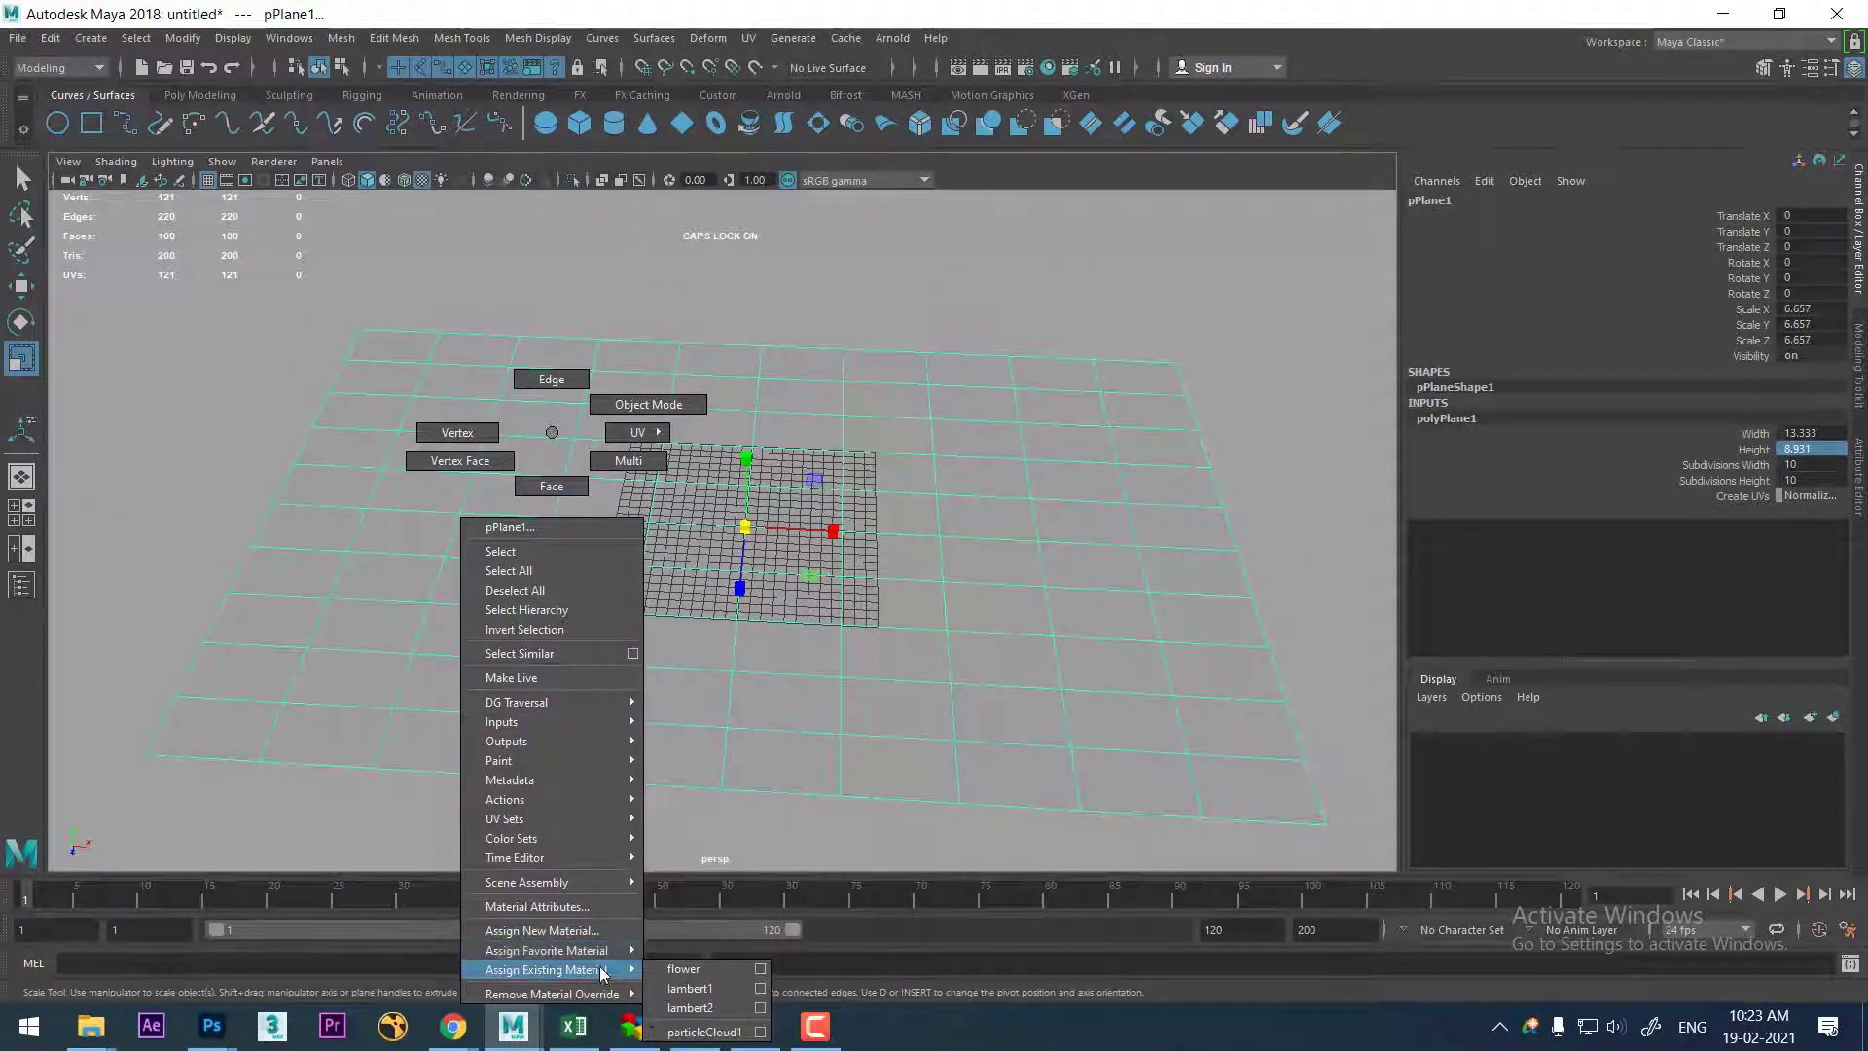
{"action": "left_click", "coordinate": [700, 969]}
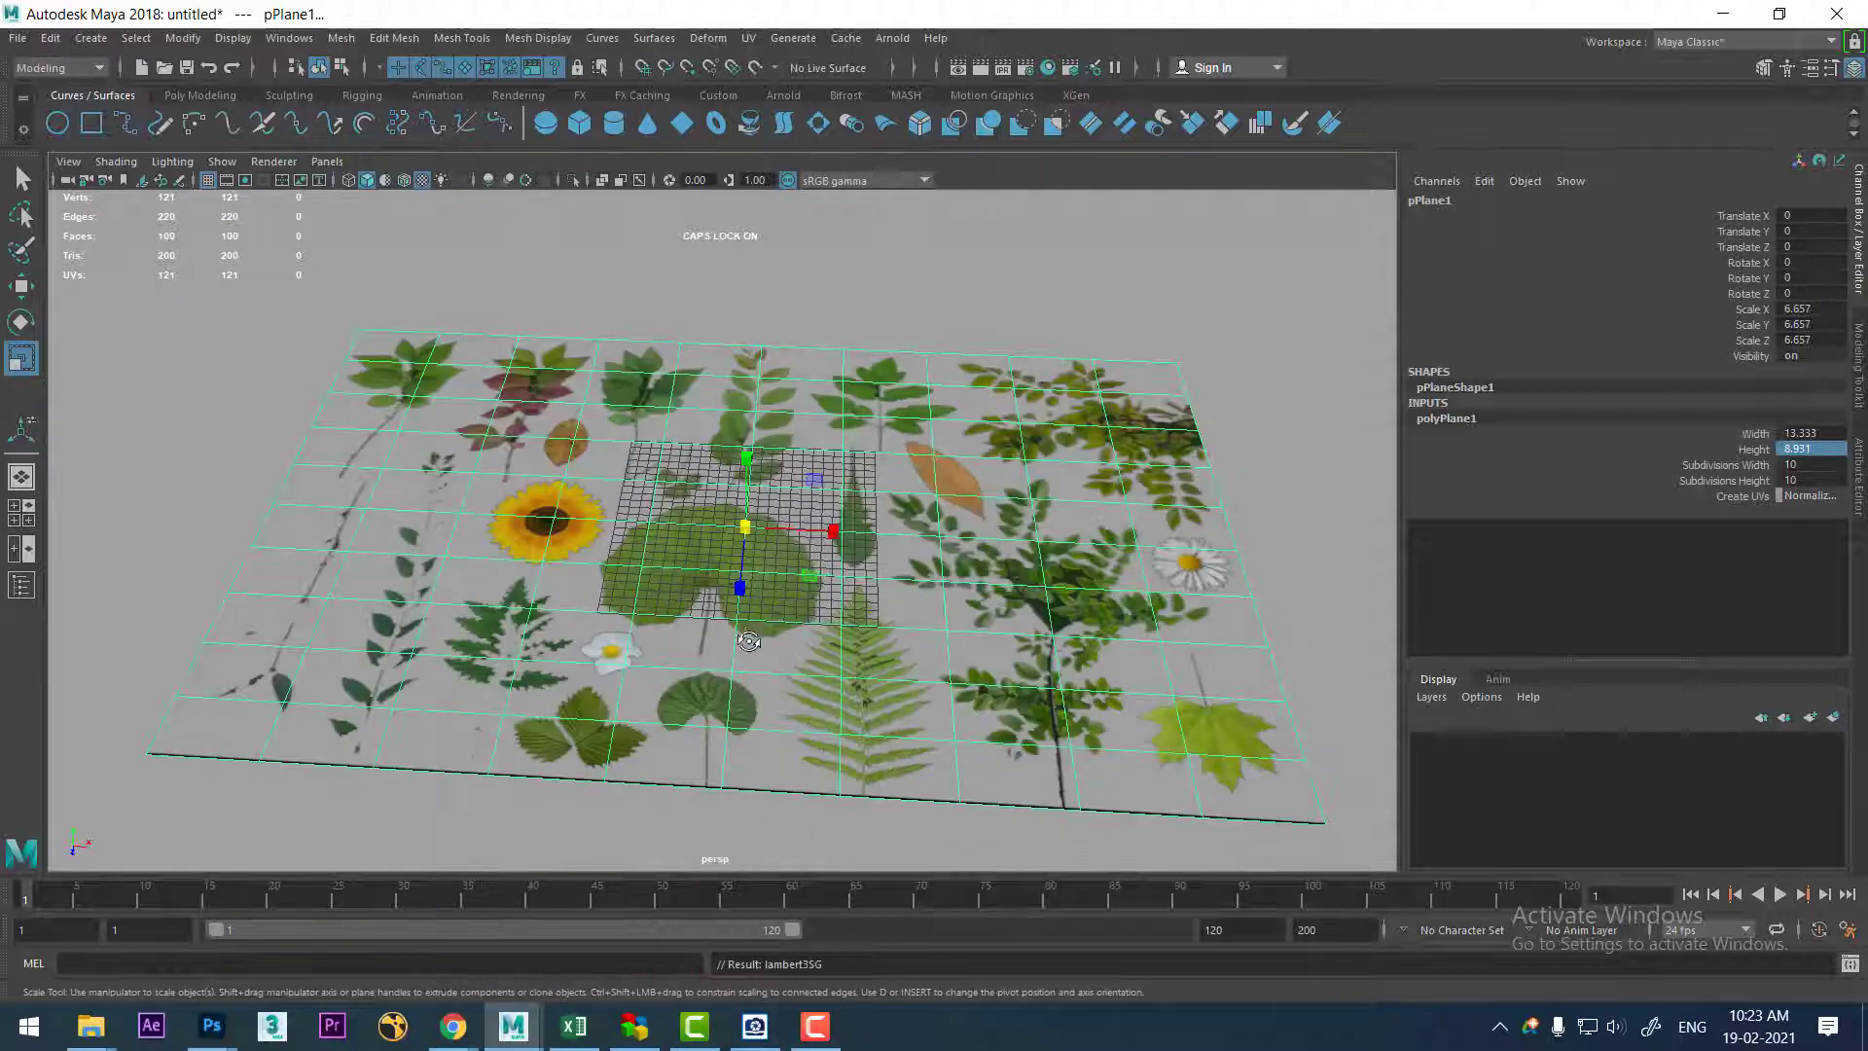
{"action": "left_click_drag", "start_coordinate": [748, 641], "coordinate": [592, 407], "text": "alt"}
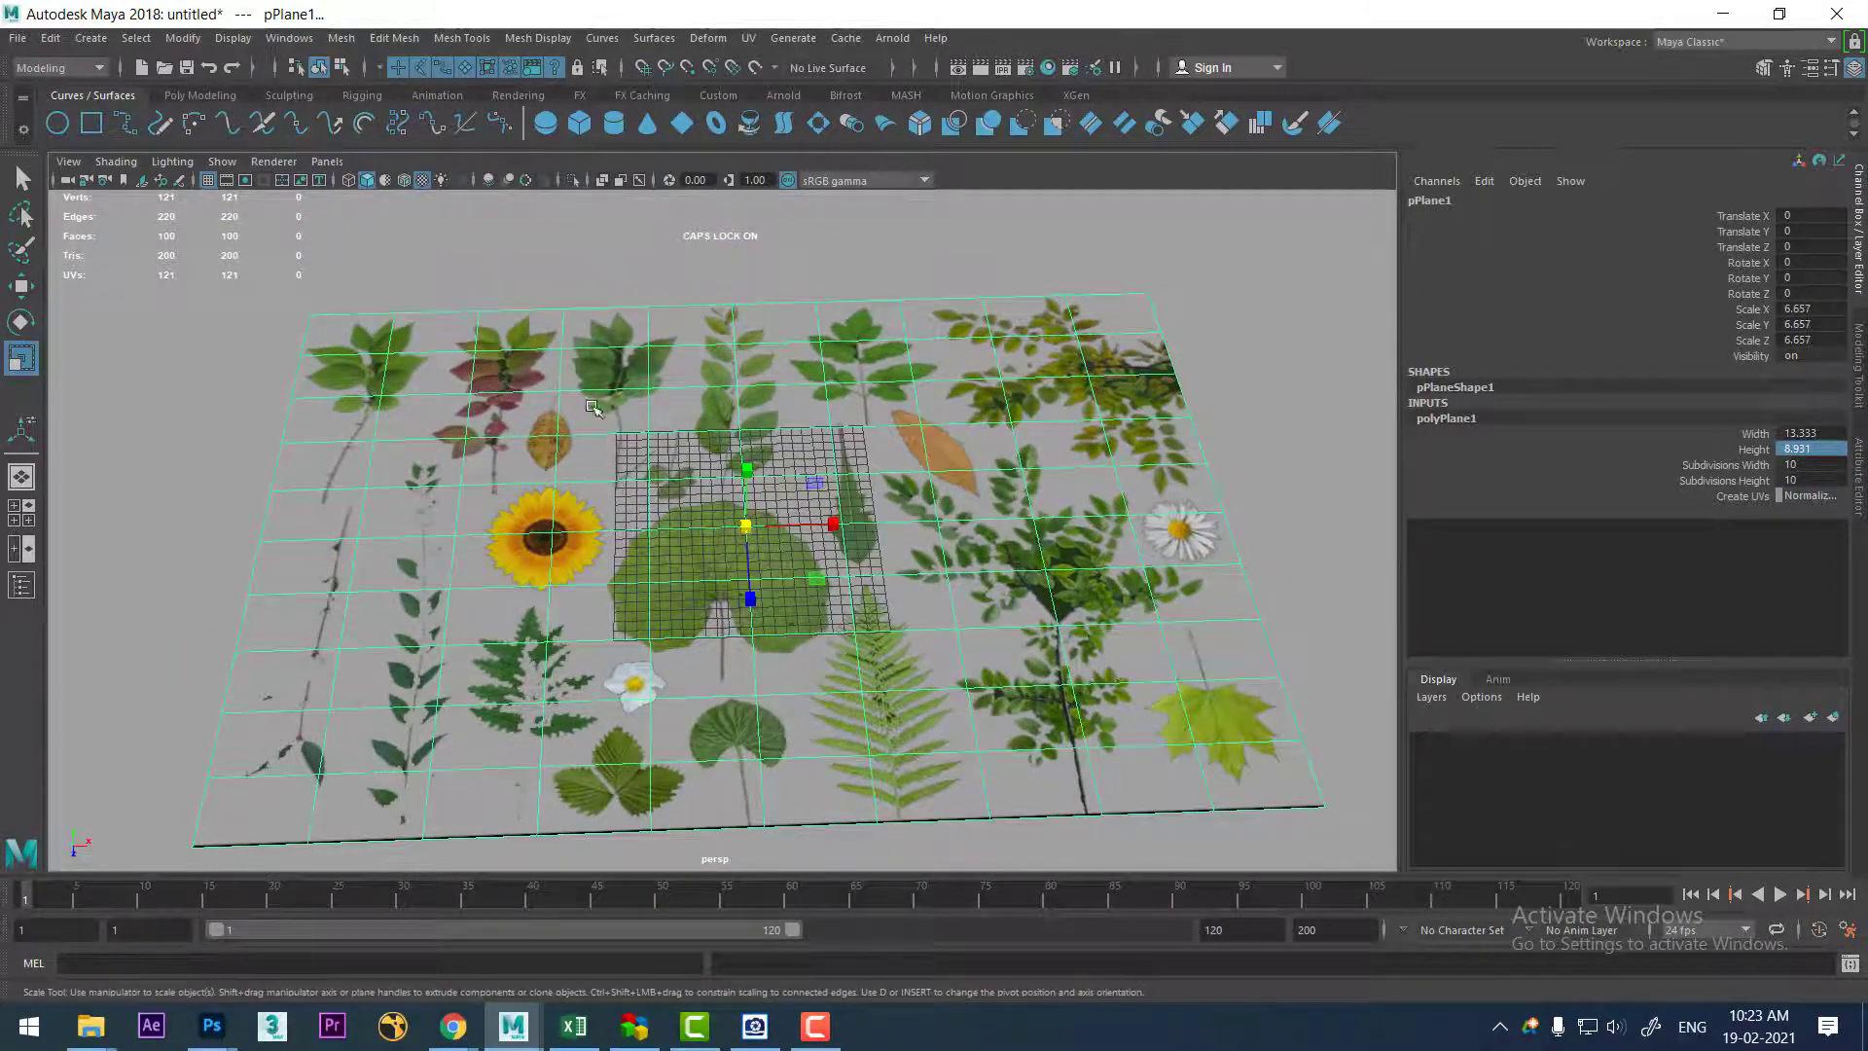
- Switch to a gradient background, zoom in on the upper leaves, and start the Multi-Cut Tool
{"action": "key", "text": "alt+b"}
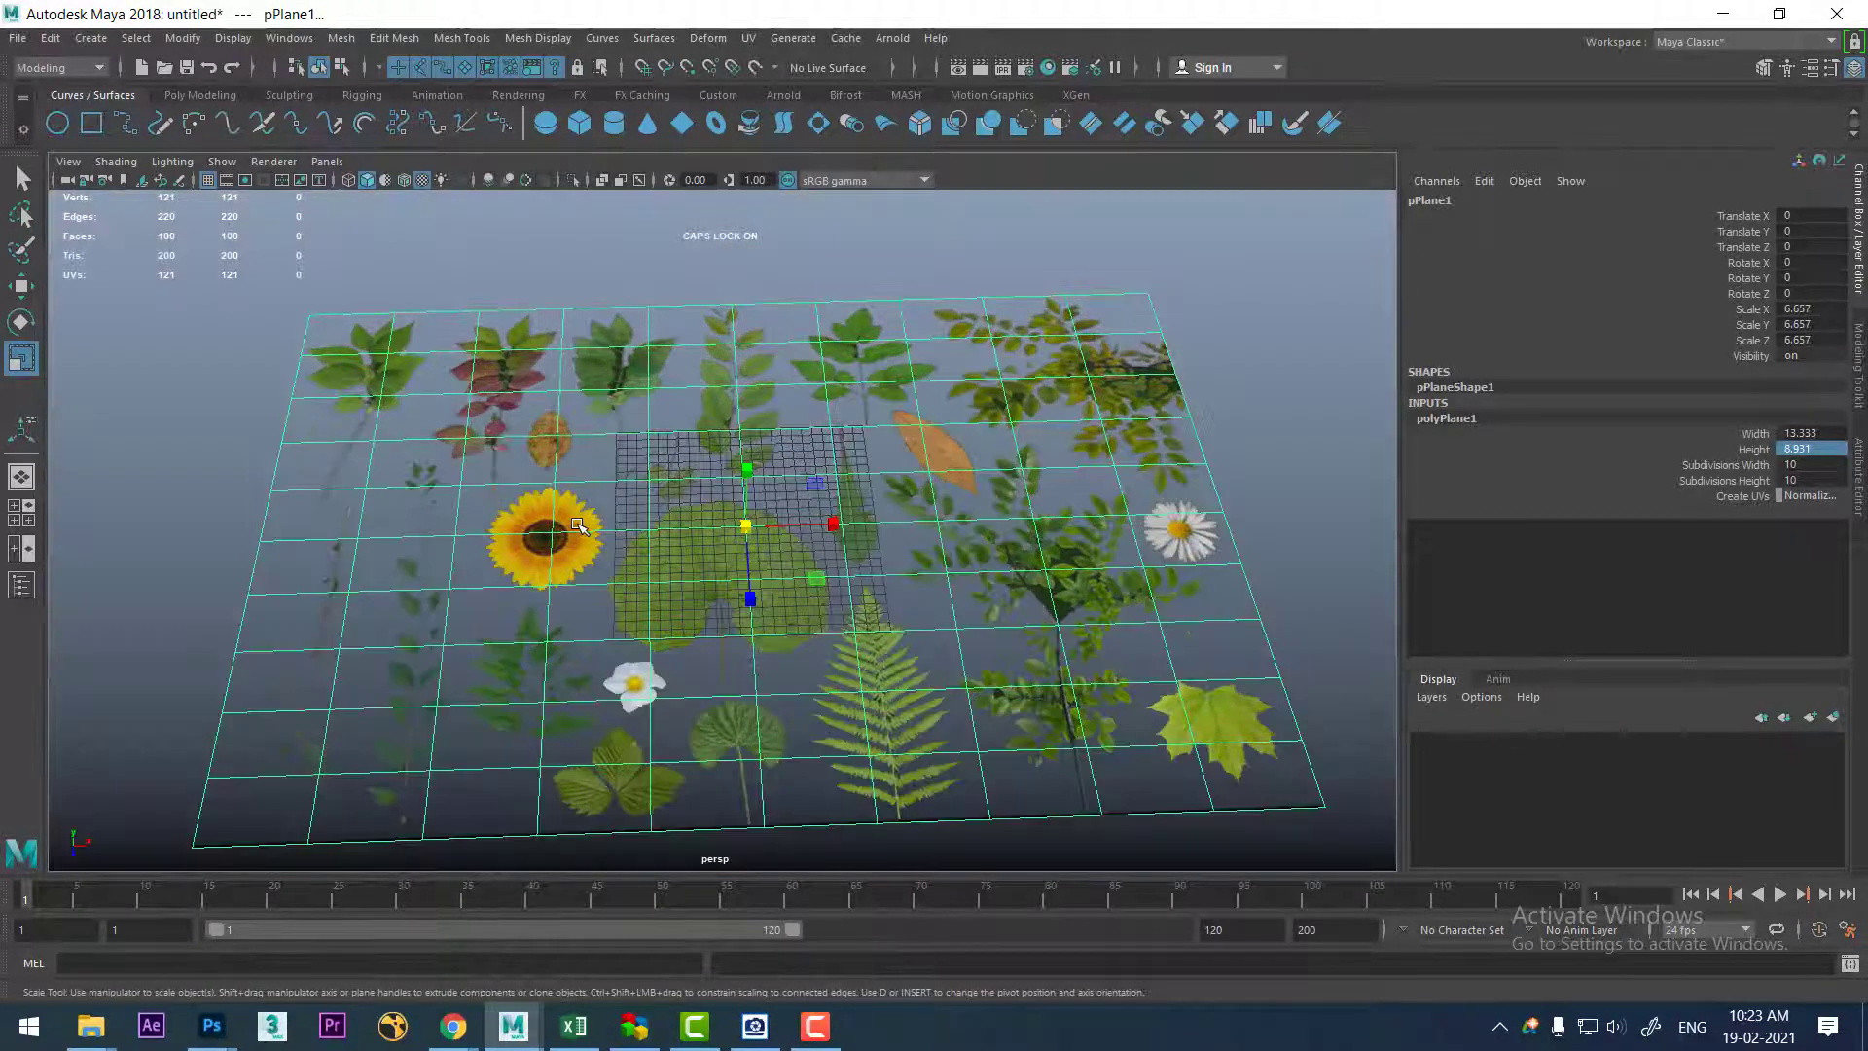
{"action": "left_click_drag", "start_coordinate": [820, 589], "coordinate": [820, 596], "text": "alt"}
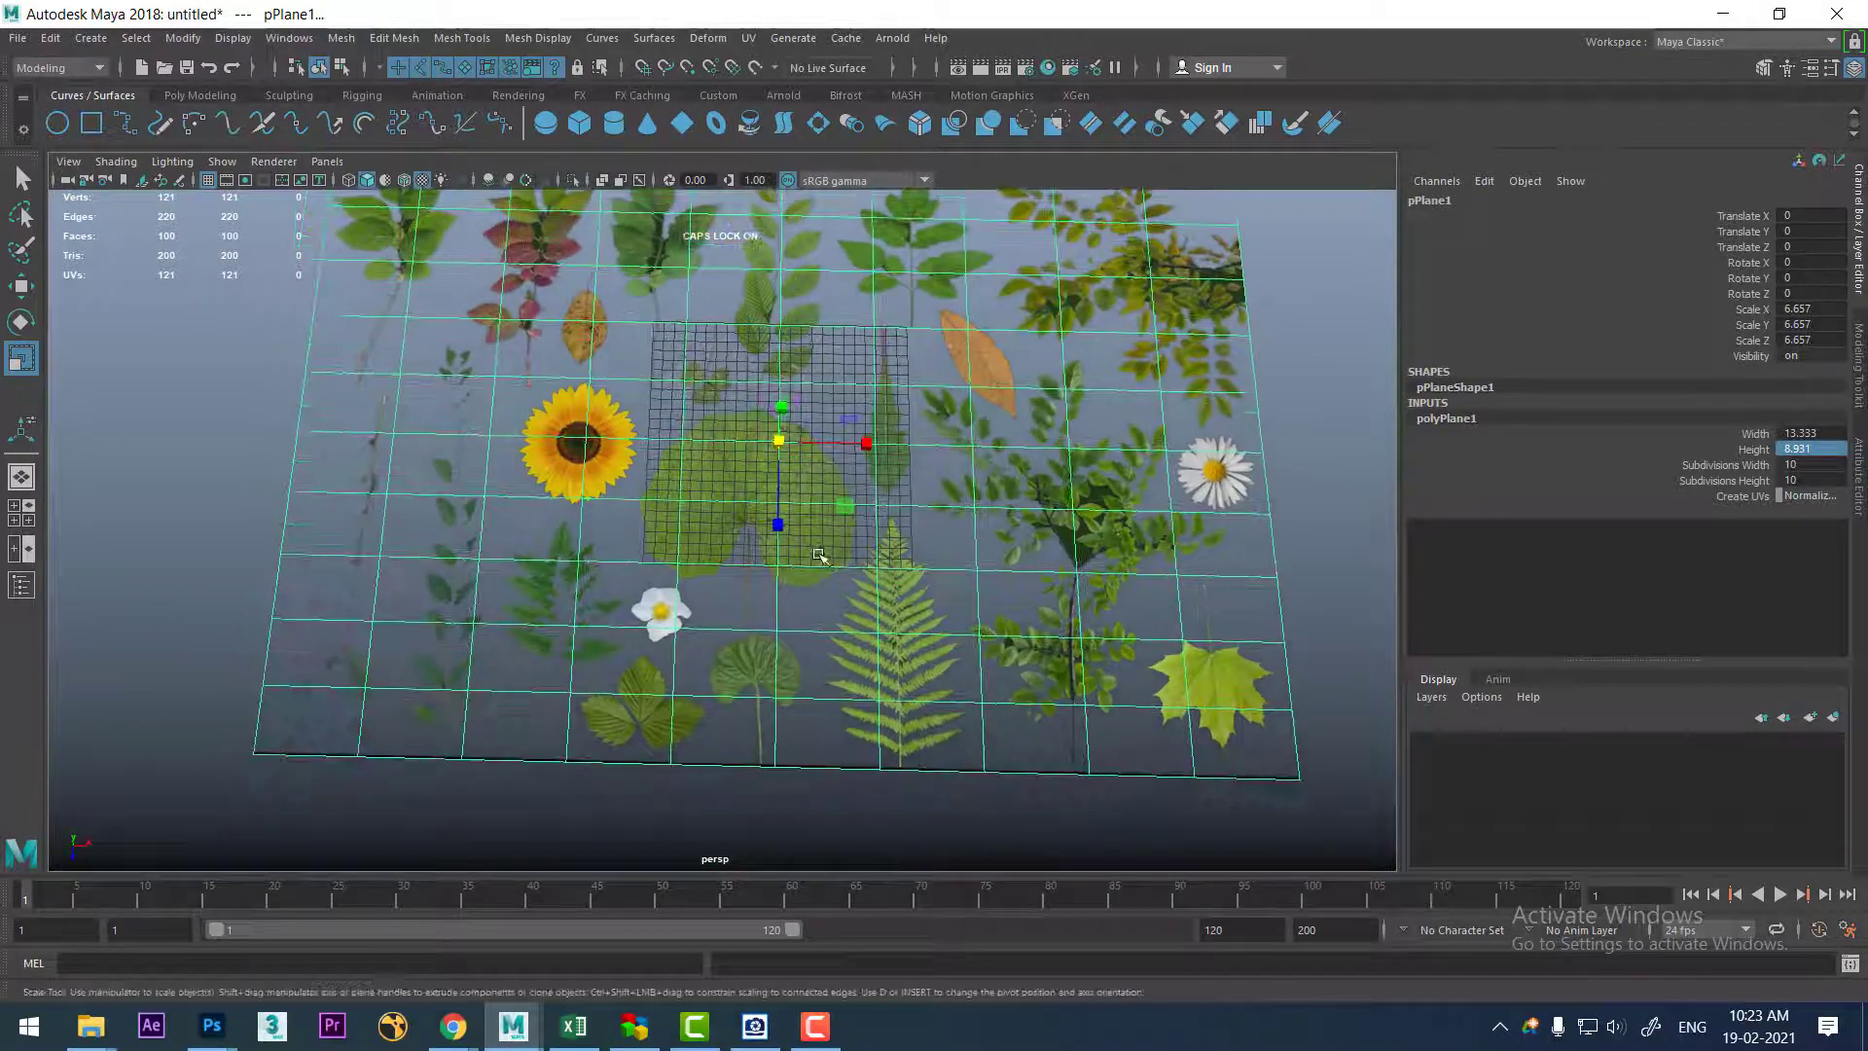
{"action": "scroll", "coordinate": [682, 552], "scroll_direction": "up", "scroll_amount": 3}
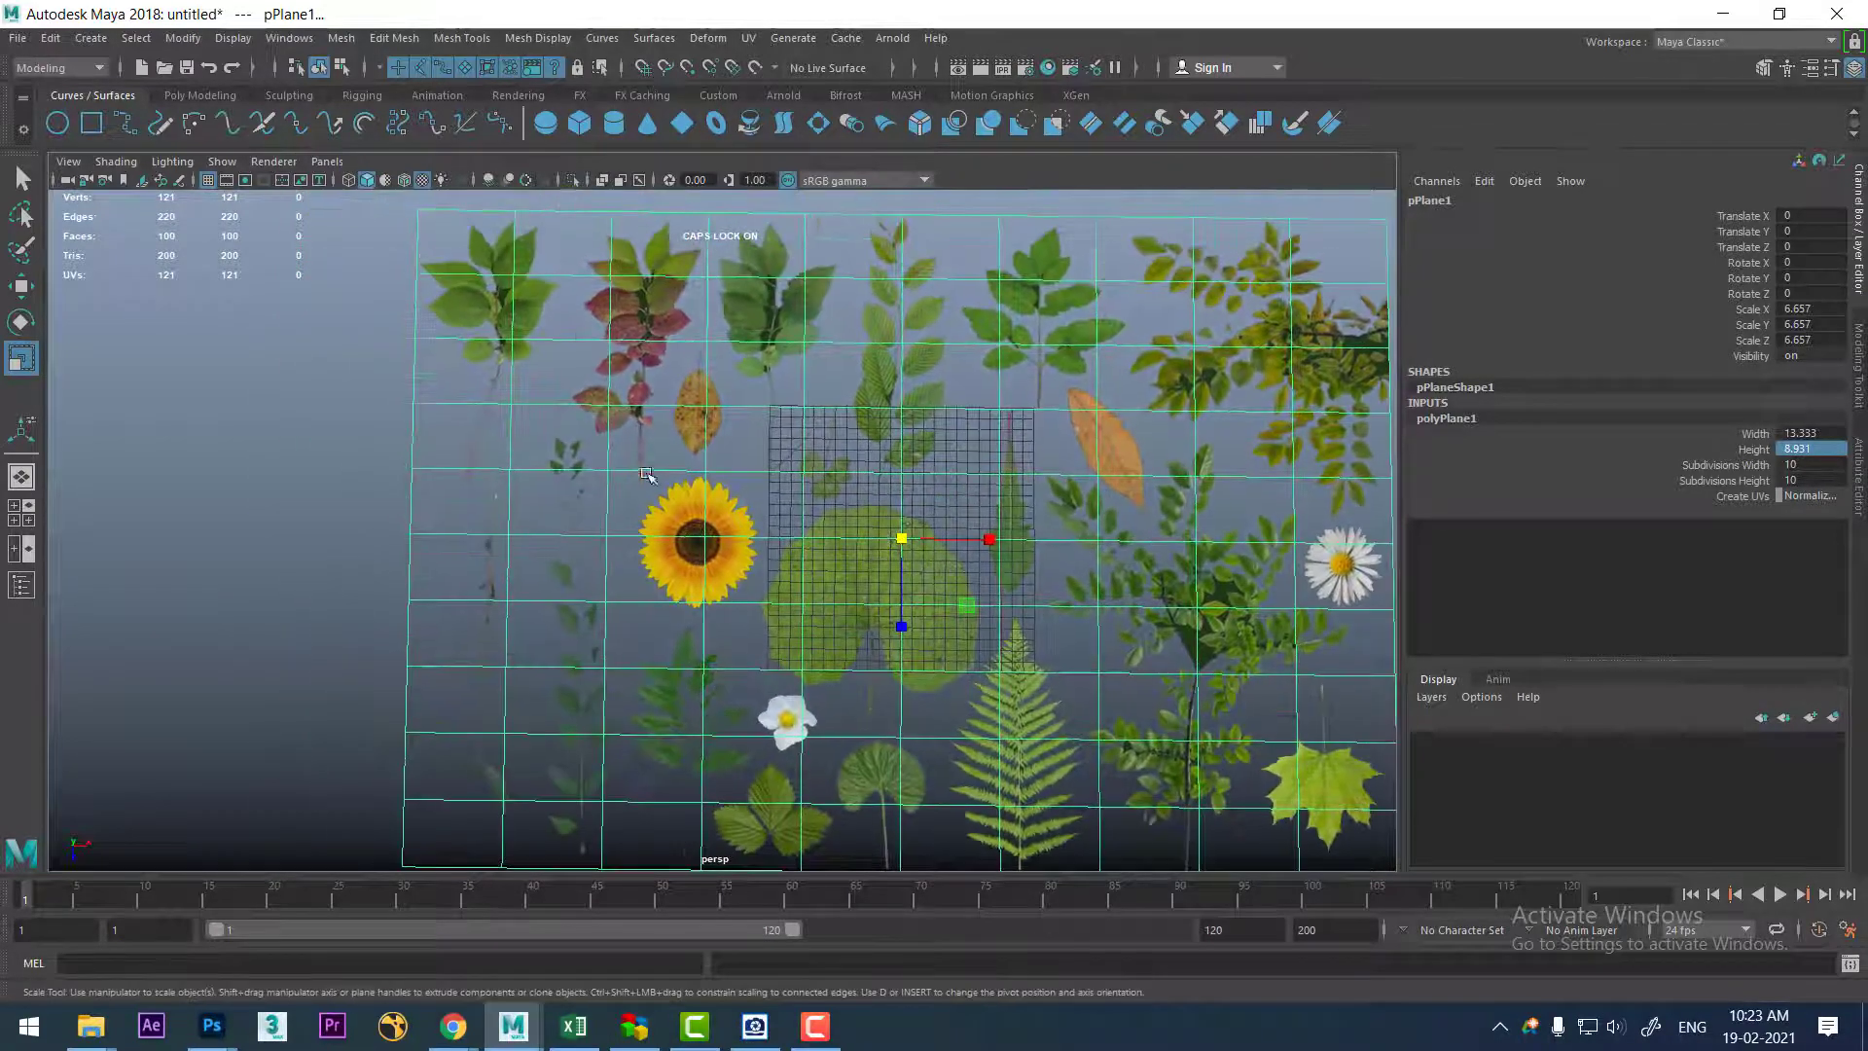
{"action": "scroll", "coordinate": [638, 402], "scroll_direction": "up", "scroll_amount": 2}
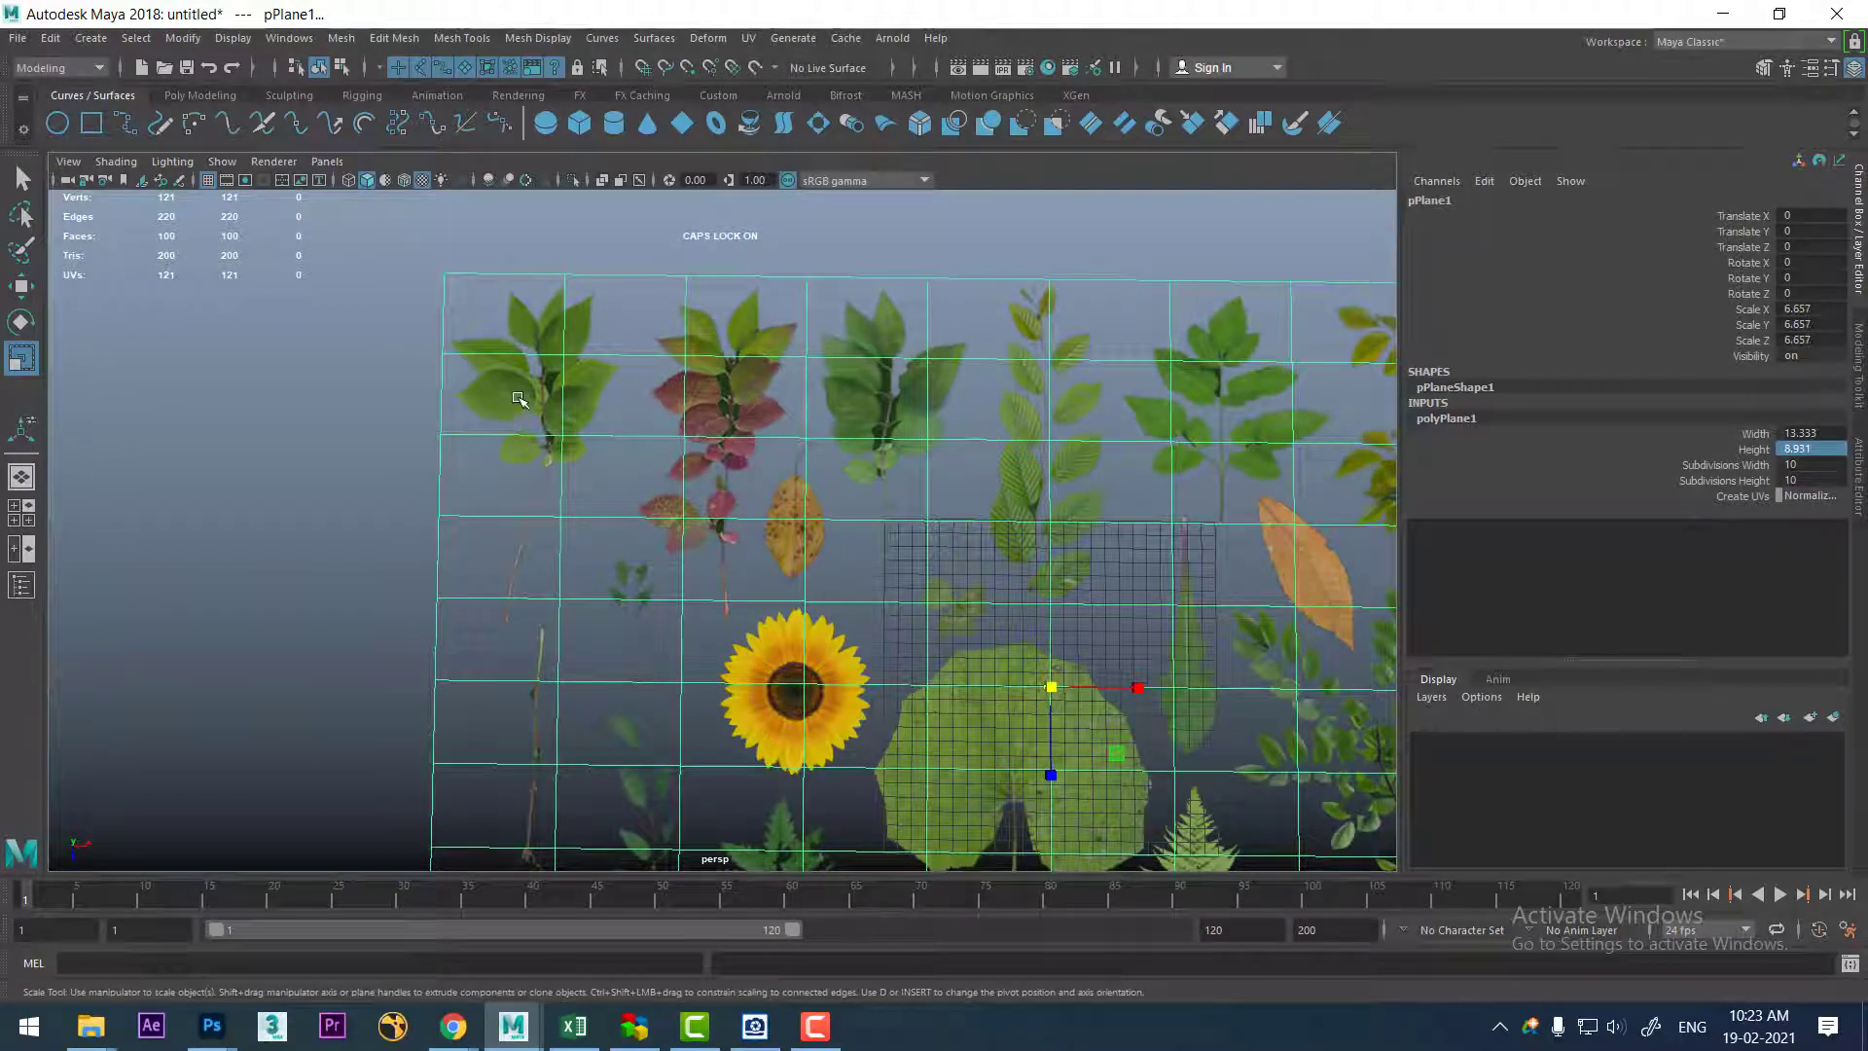
{"action": "left_click", "coordinate": [298, 443]}
{"action": "left_click", "coordinate": [543, 443]}
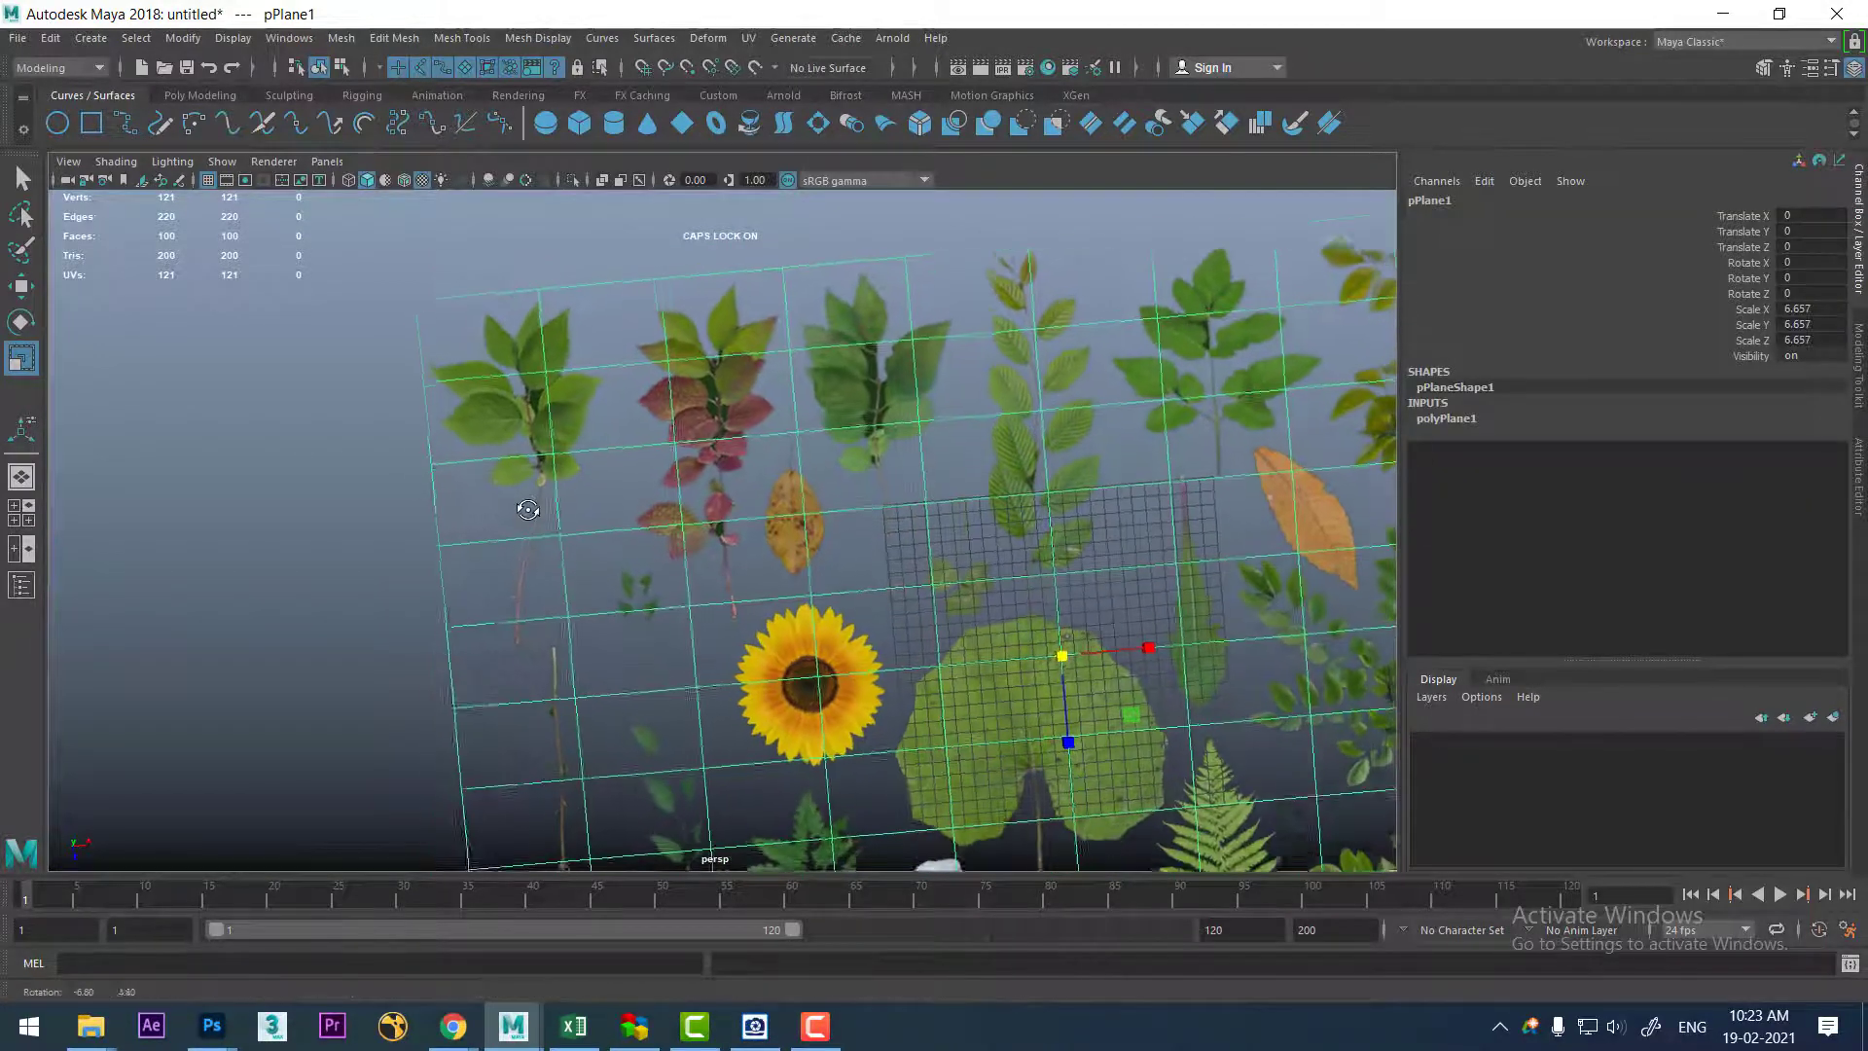
{"action": "left_click_drag", "start_coordinate": [511, 503], "coordinate": [544, 495], "text": "alt"}
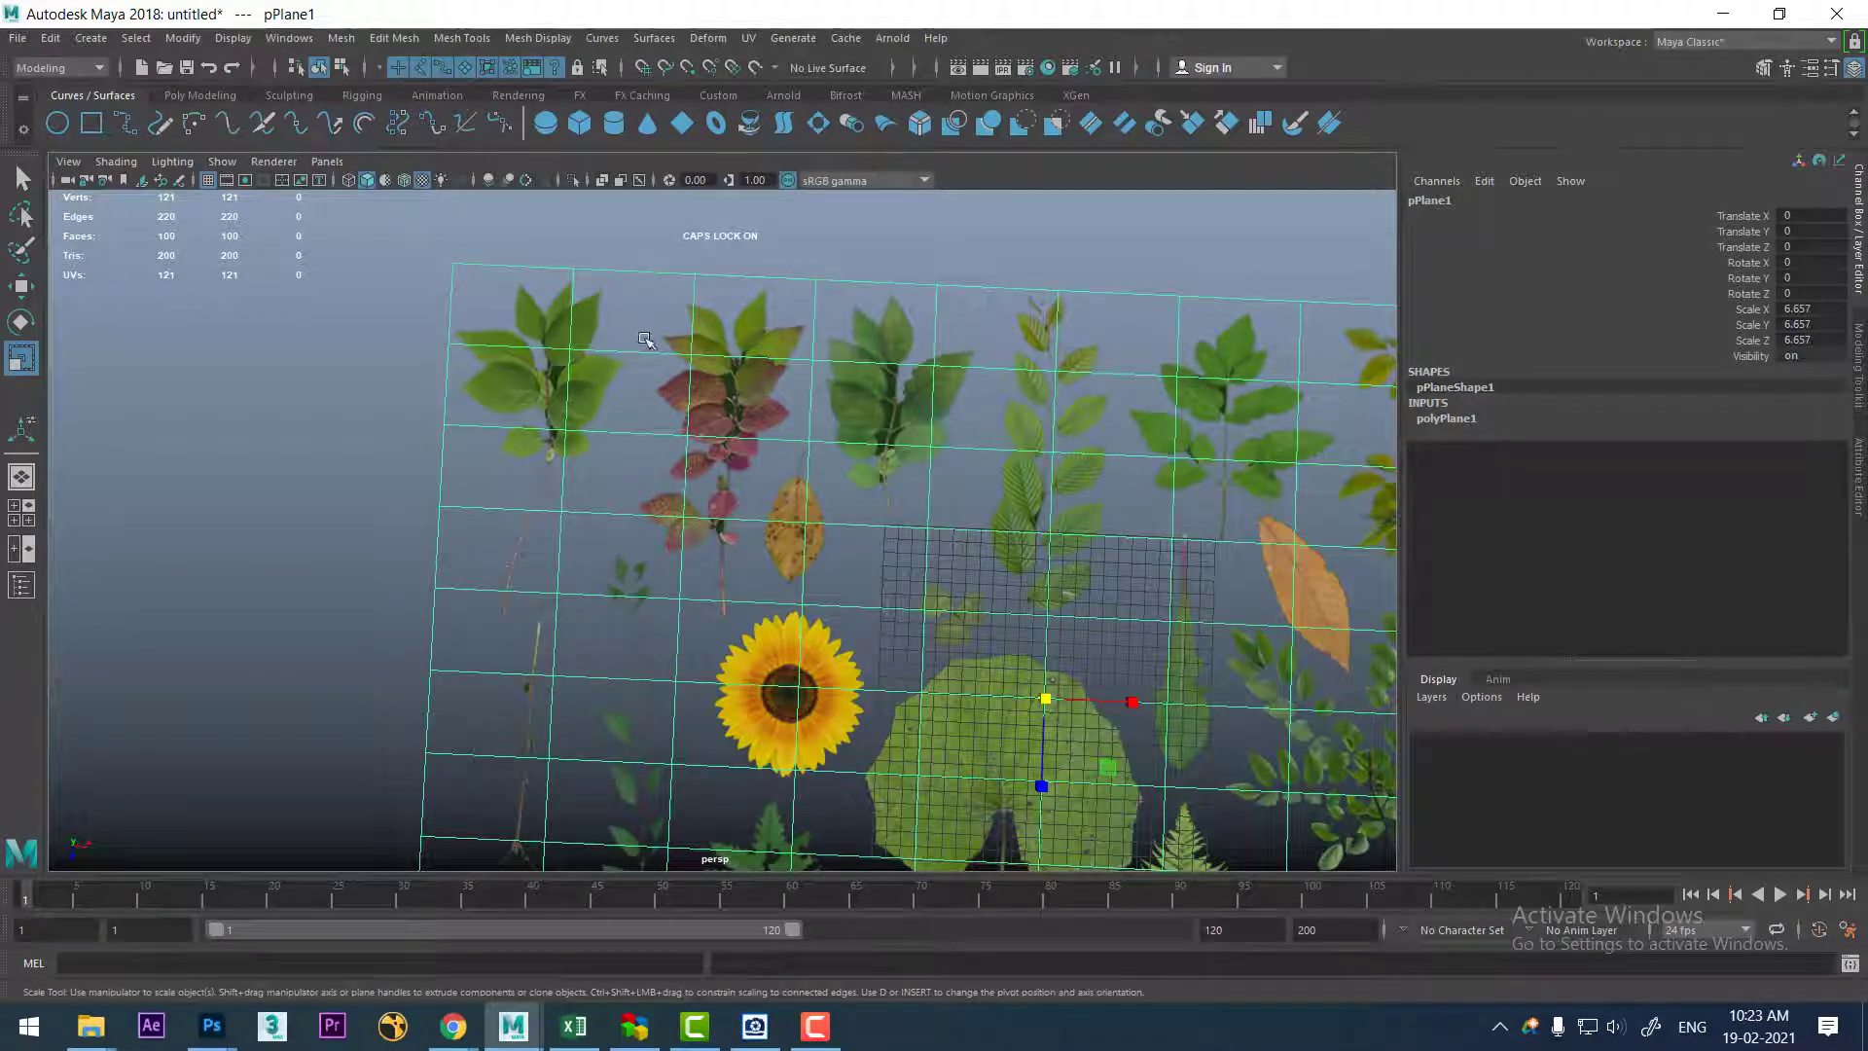
{"action": "scroll", "coordinate": [615, 458], "scroll_direction": "up", "scroll_amount": 1}
{"action": "scroll", "coordinate": [621, 452], "scroll_direction": "up", "scroll_amount": 1}
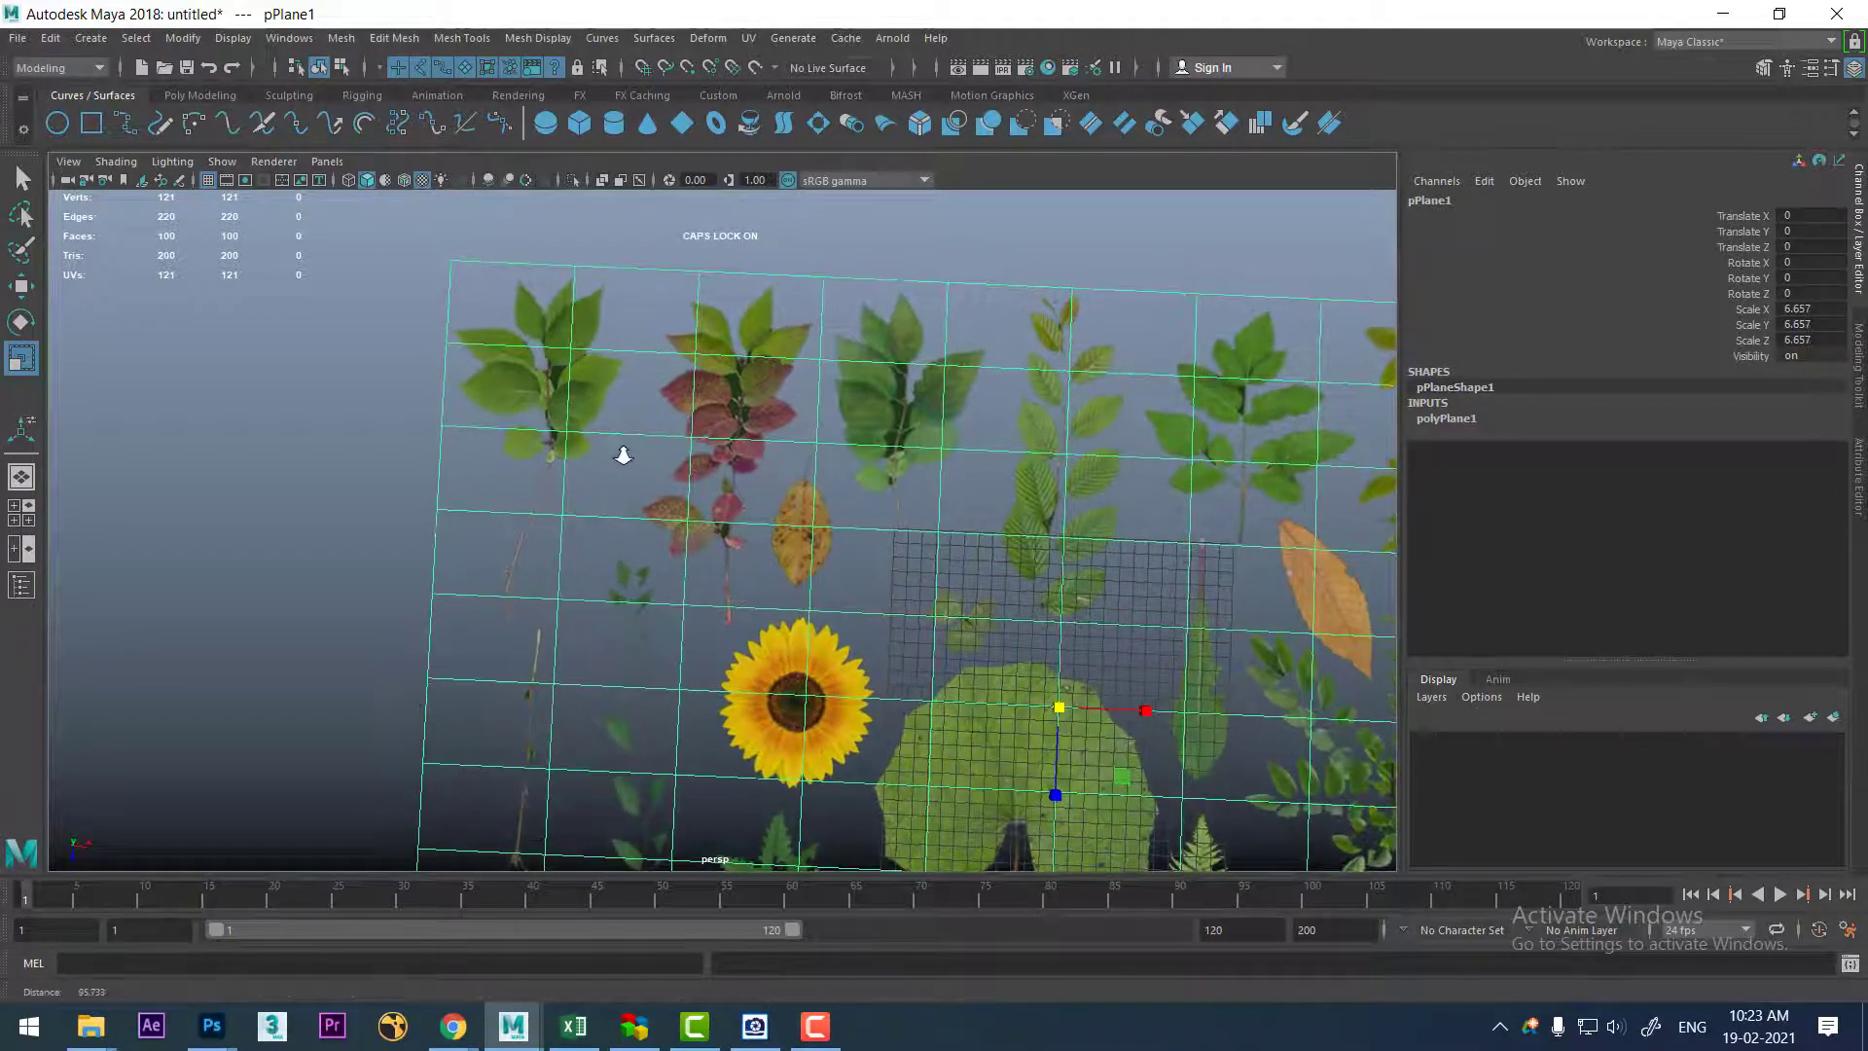
{"action": "scroll", "coordinate": [623, 454], "scroll_direction": "up", "scroll_amount": 1}
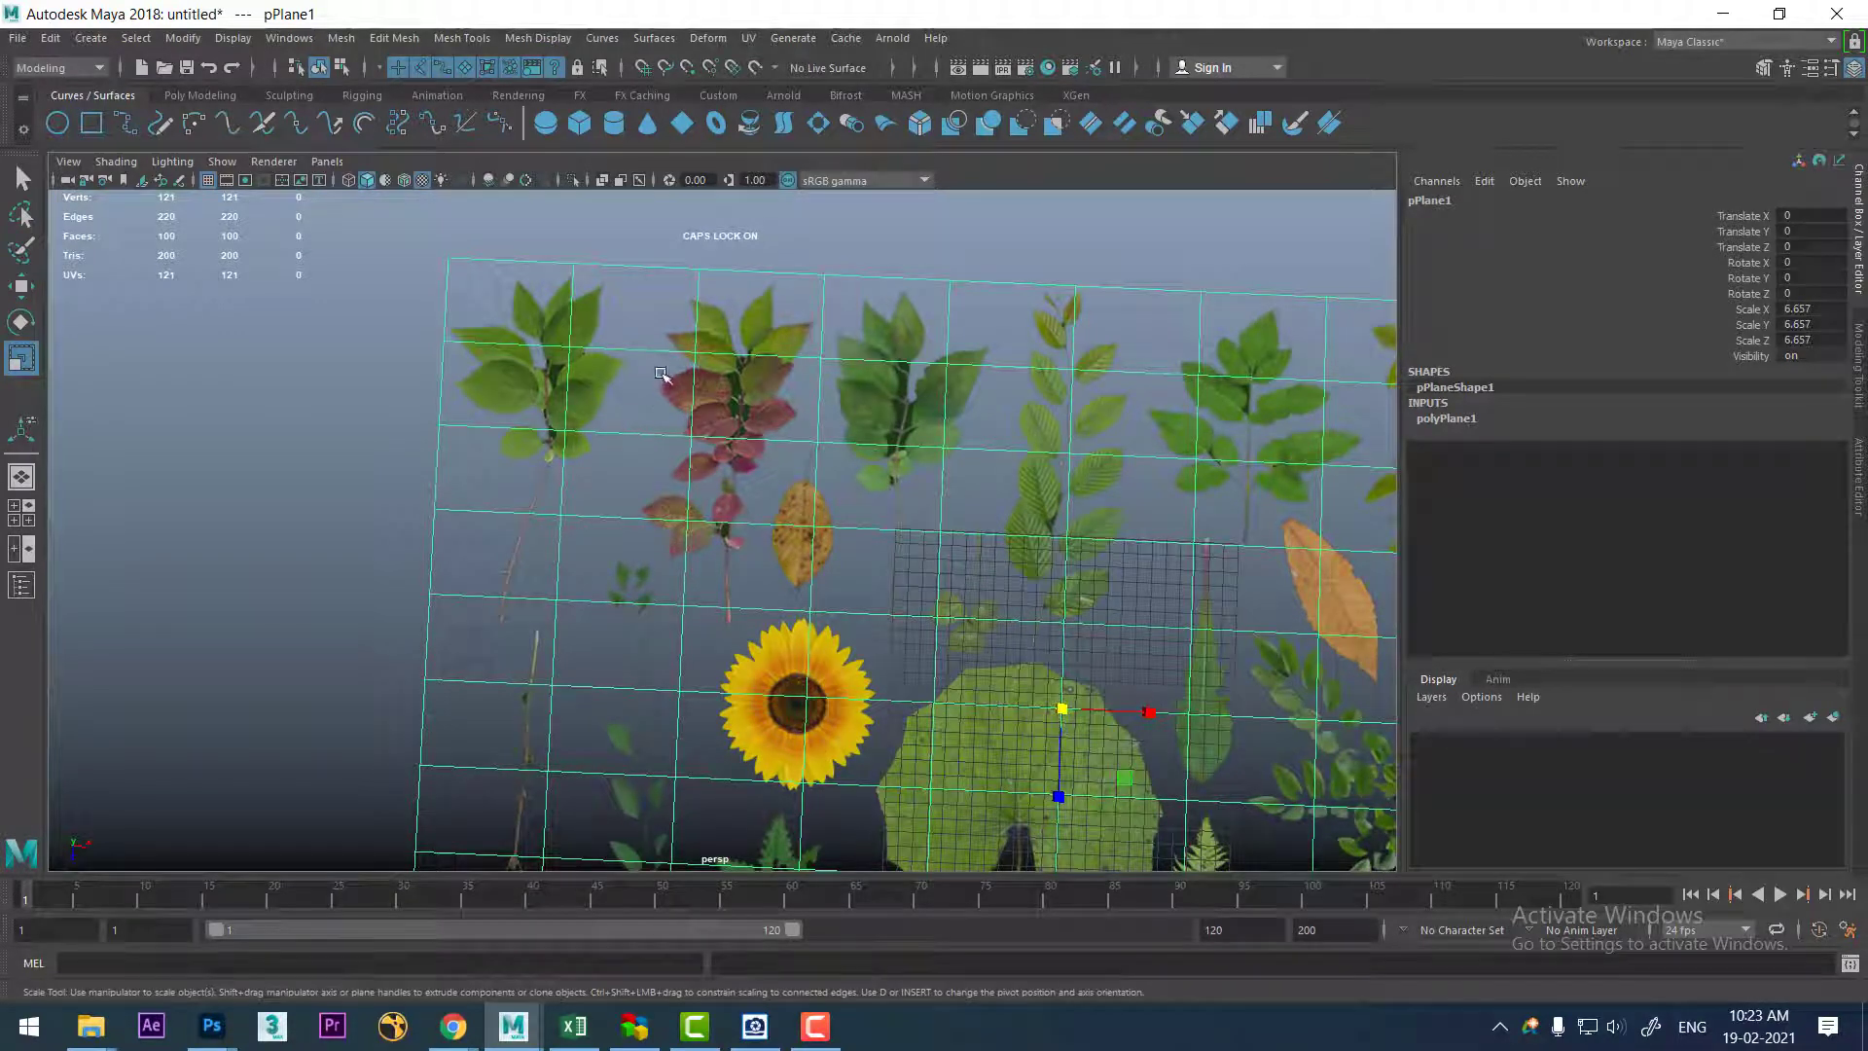
{"action": "right_click_drag", "start_coordinate": [658, 352], "coordinate": [637, 282], "text": "shift"}
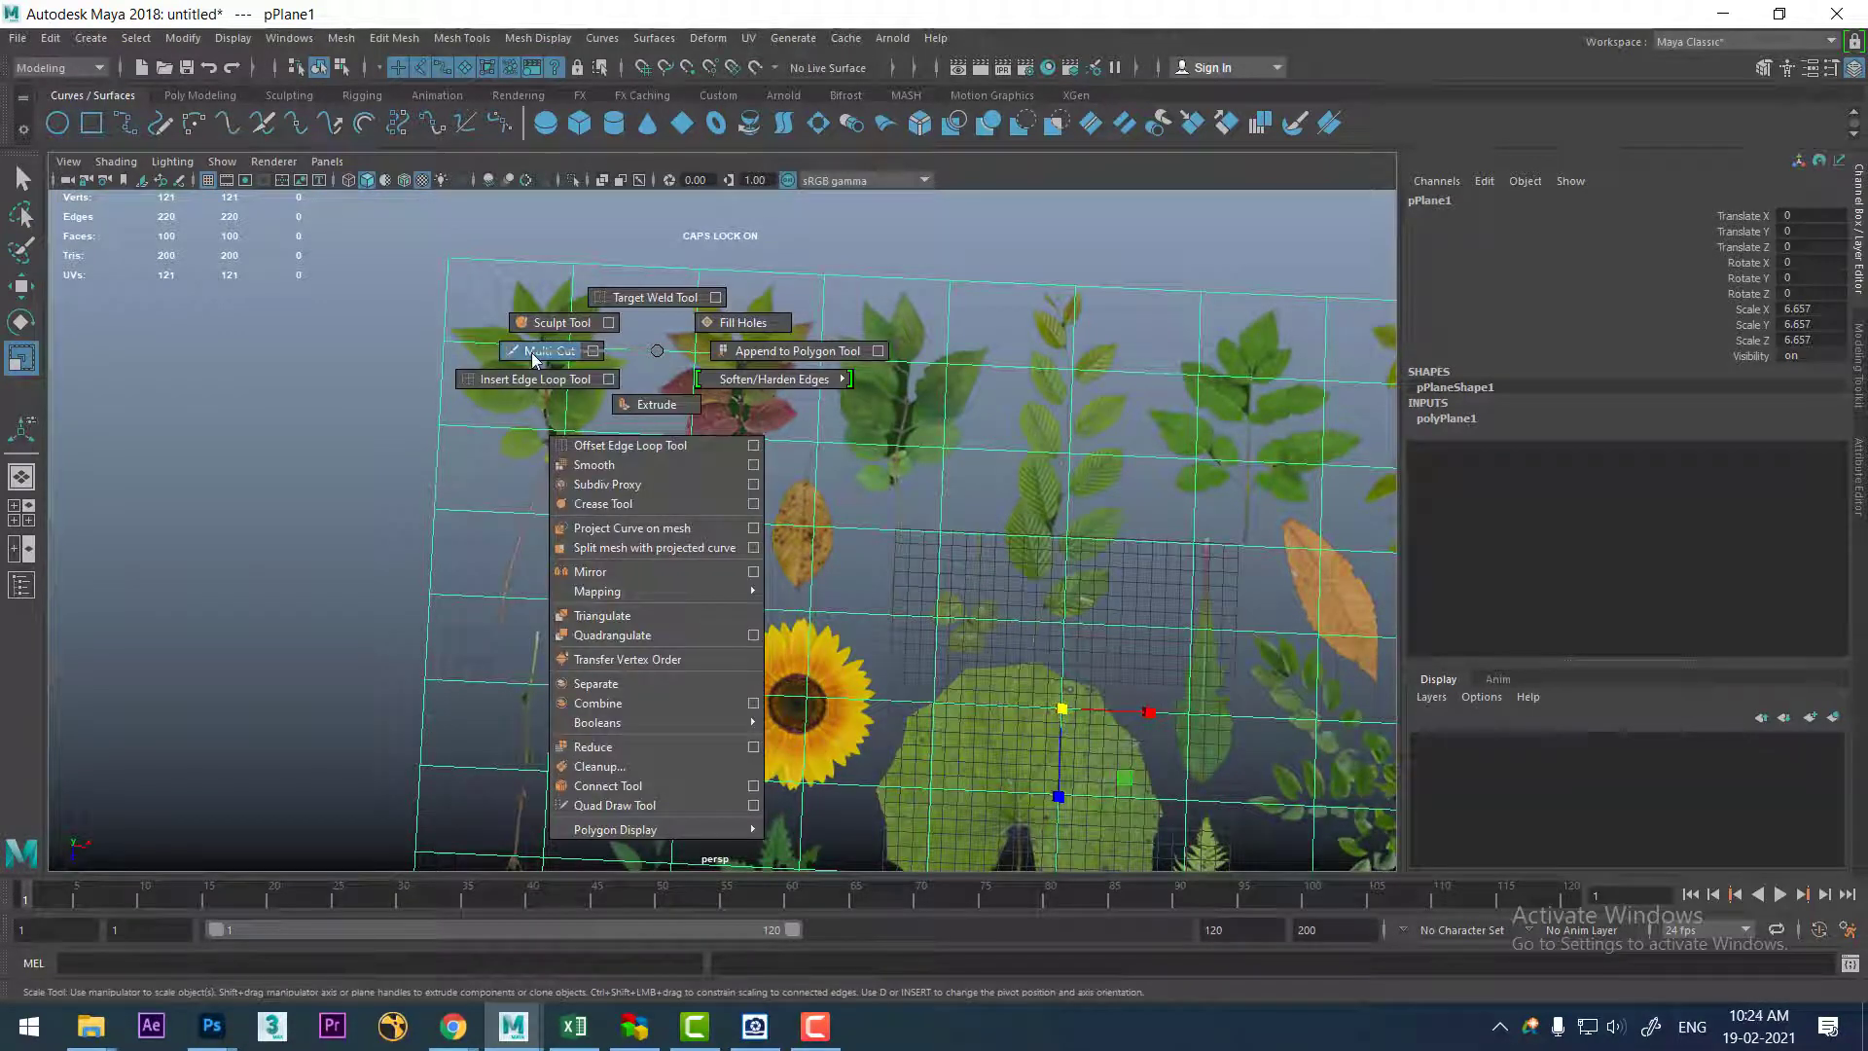
{"action": "left_click", "coordinate": [631, 268]}
{"action": "left_click", "coordinate": [634, 350]}
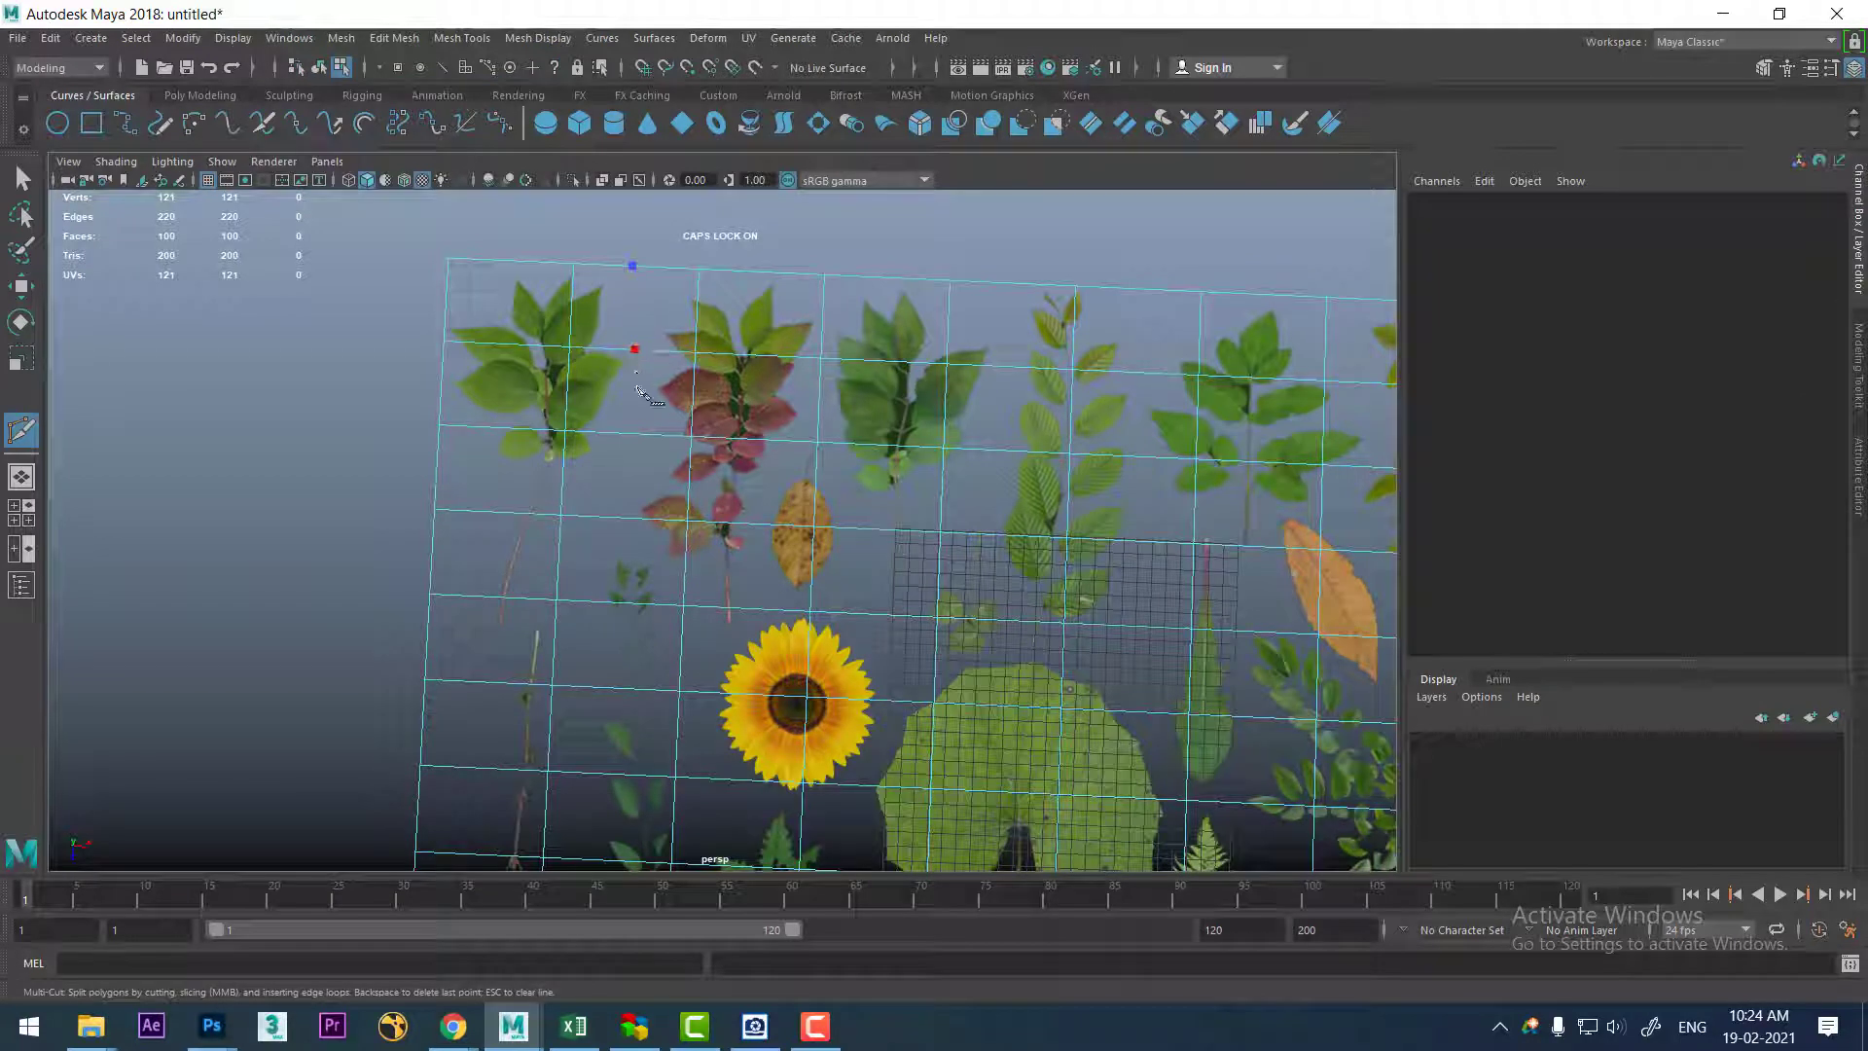
{"action": "left_click", "coordinate": [637, 434]}
{"action": "left_click", "coordinate": [604, 517]}
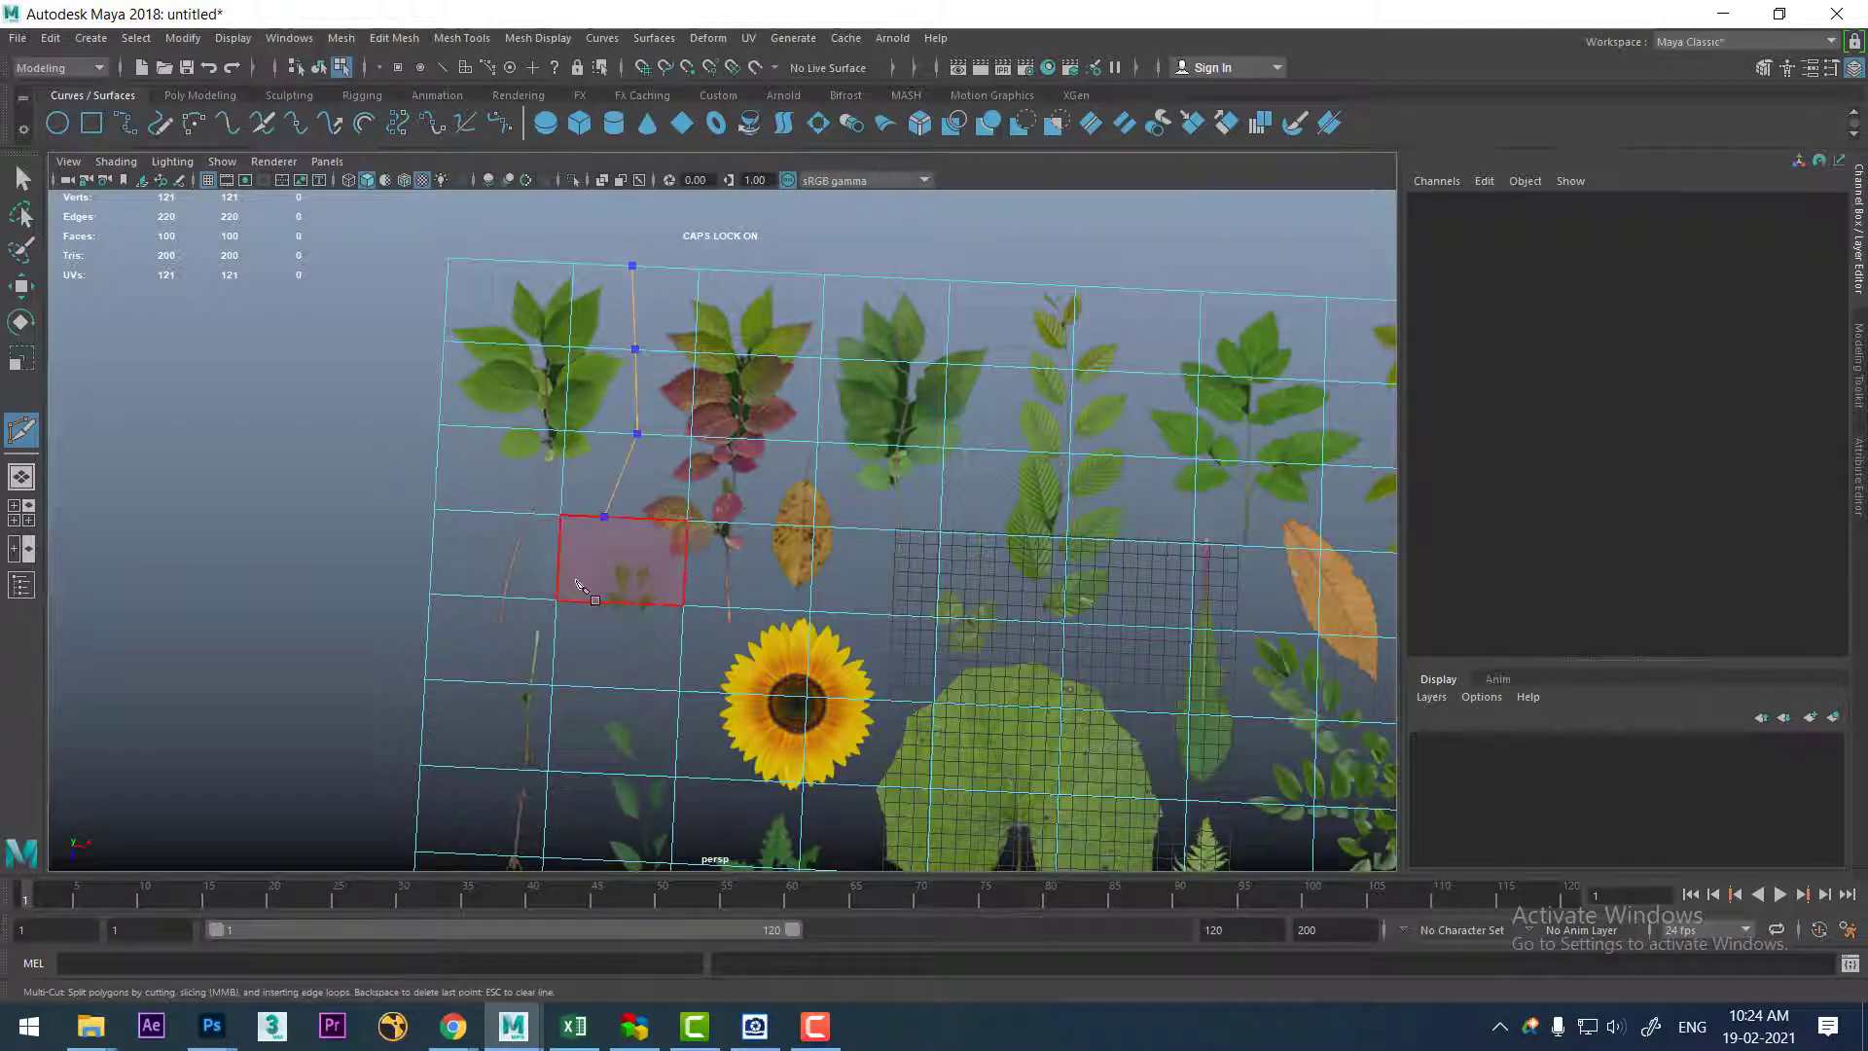
{"action": "left_click", "coordinate": [558, 579]}
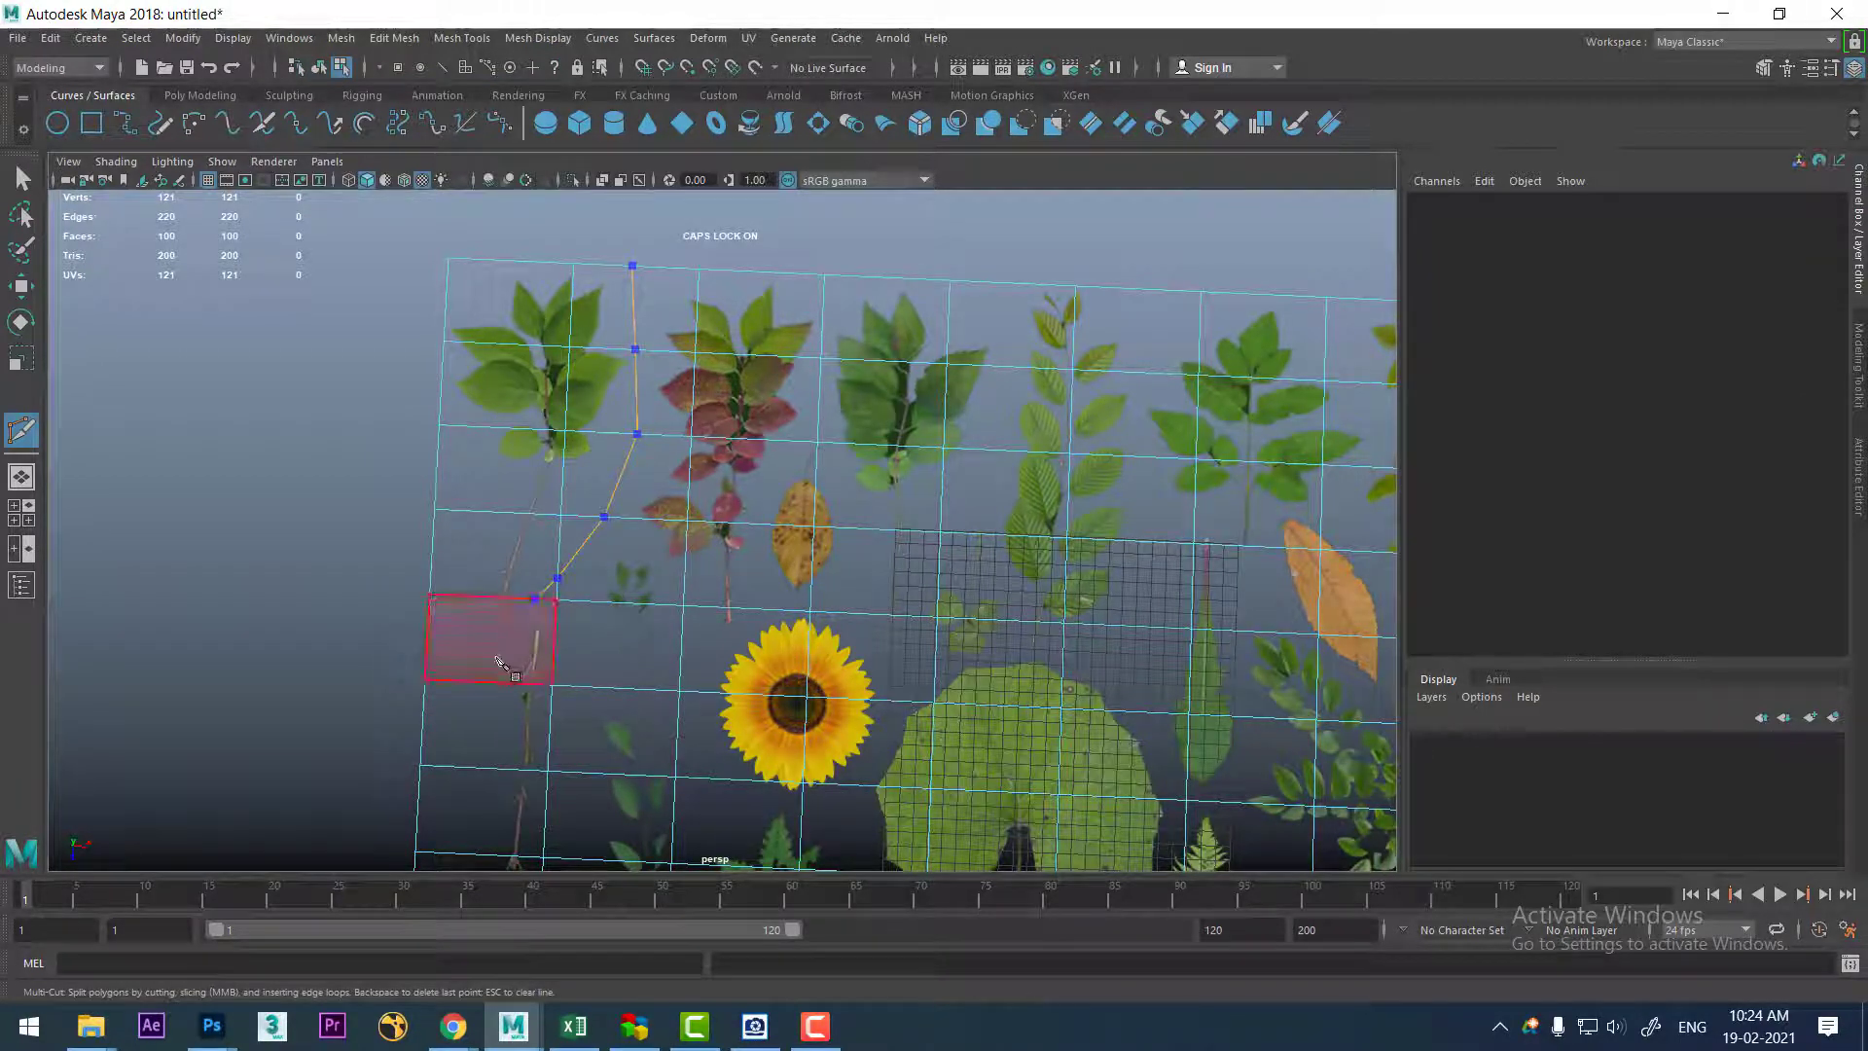
{"action": "left_click", "coordinate": [476, 681]}
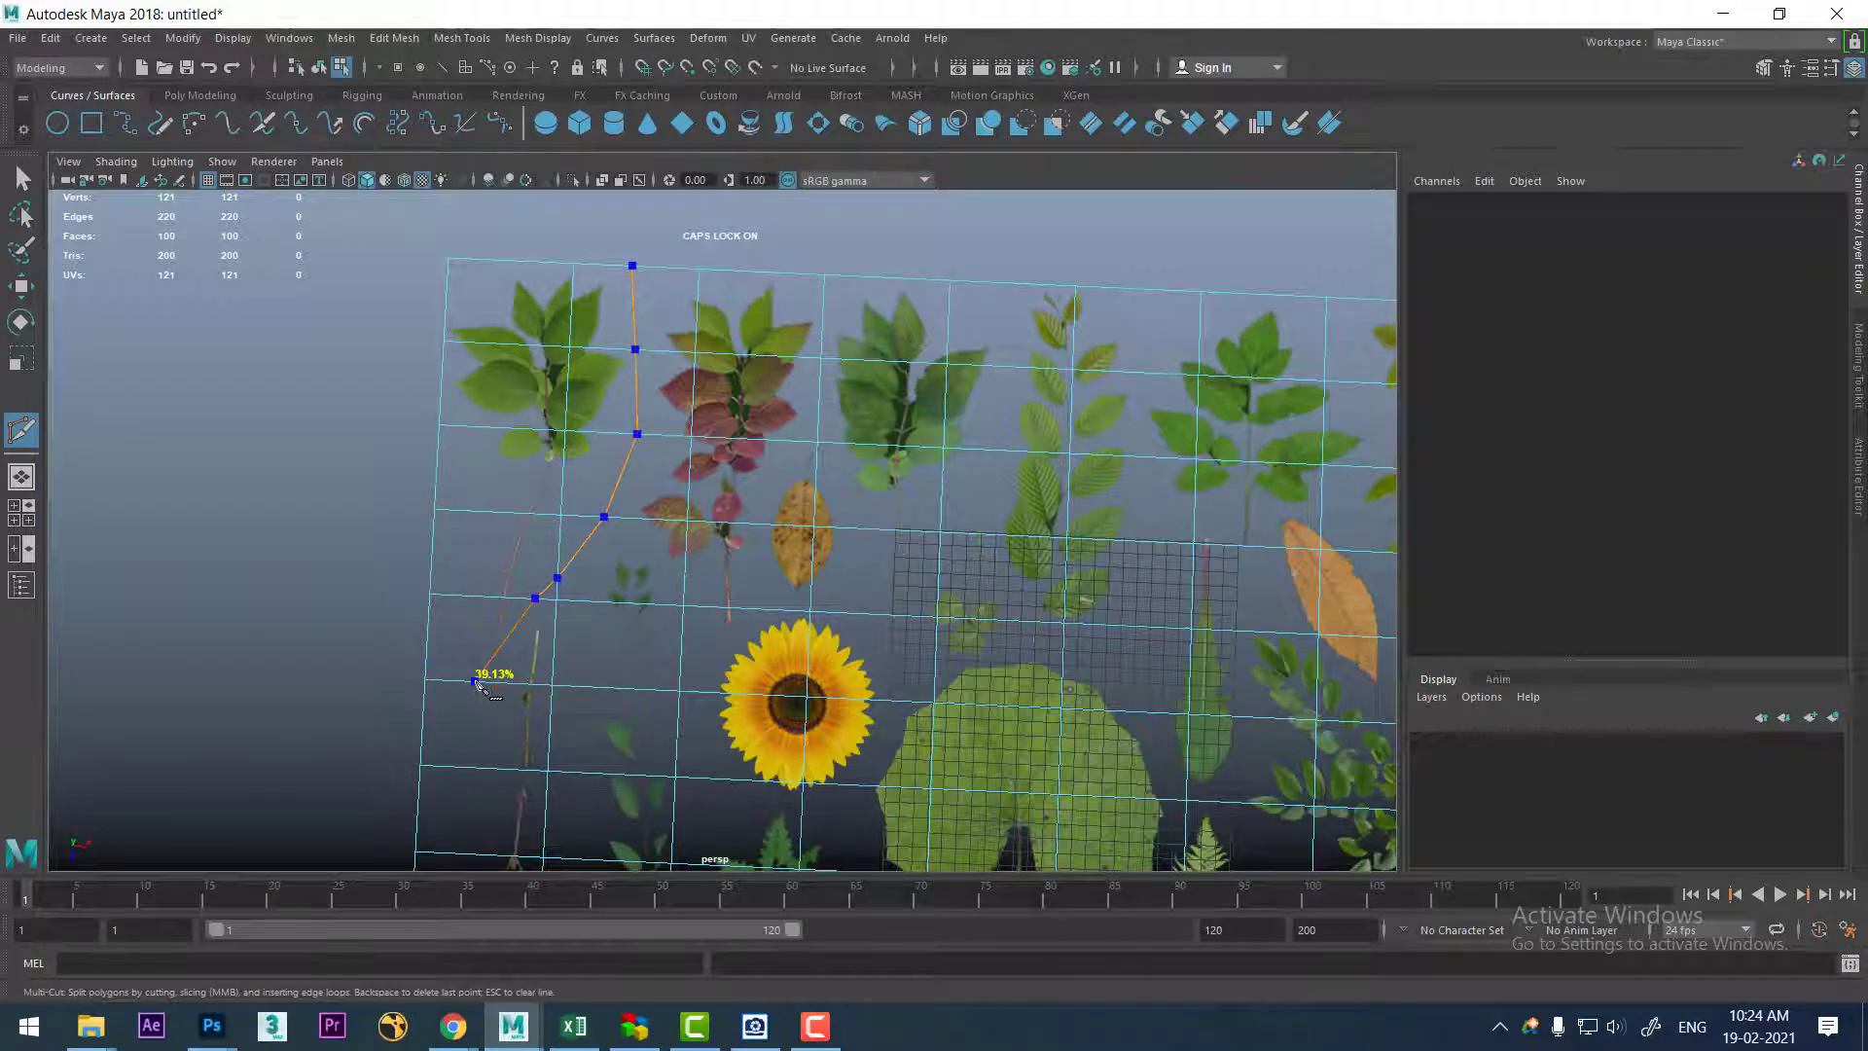
{"action": "key", "text": "Return"}
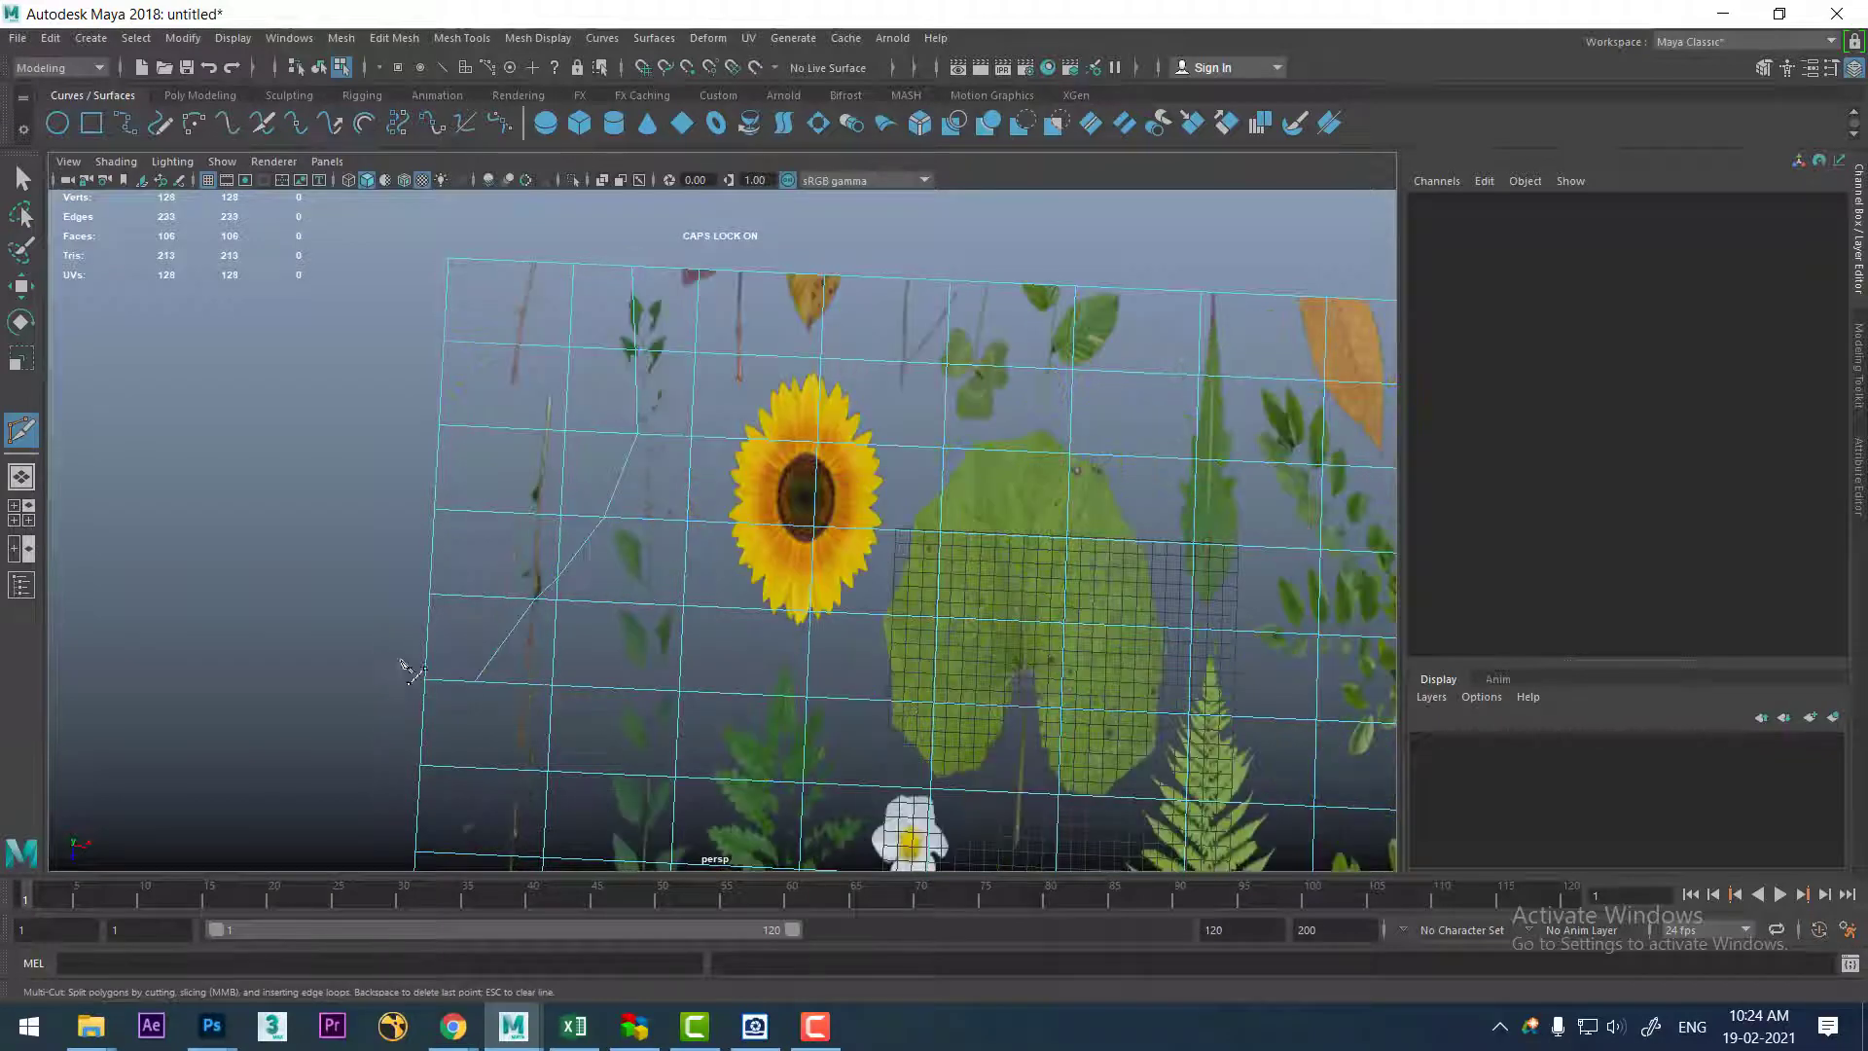
{"action": "key", "text": "w"}
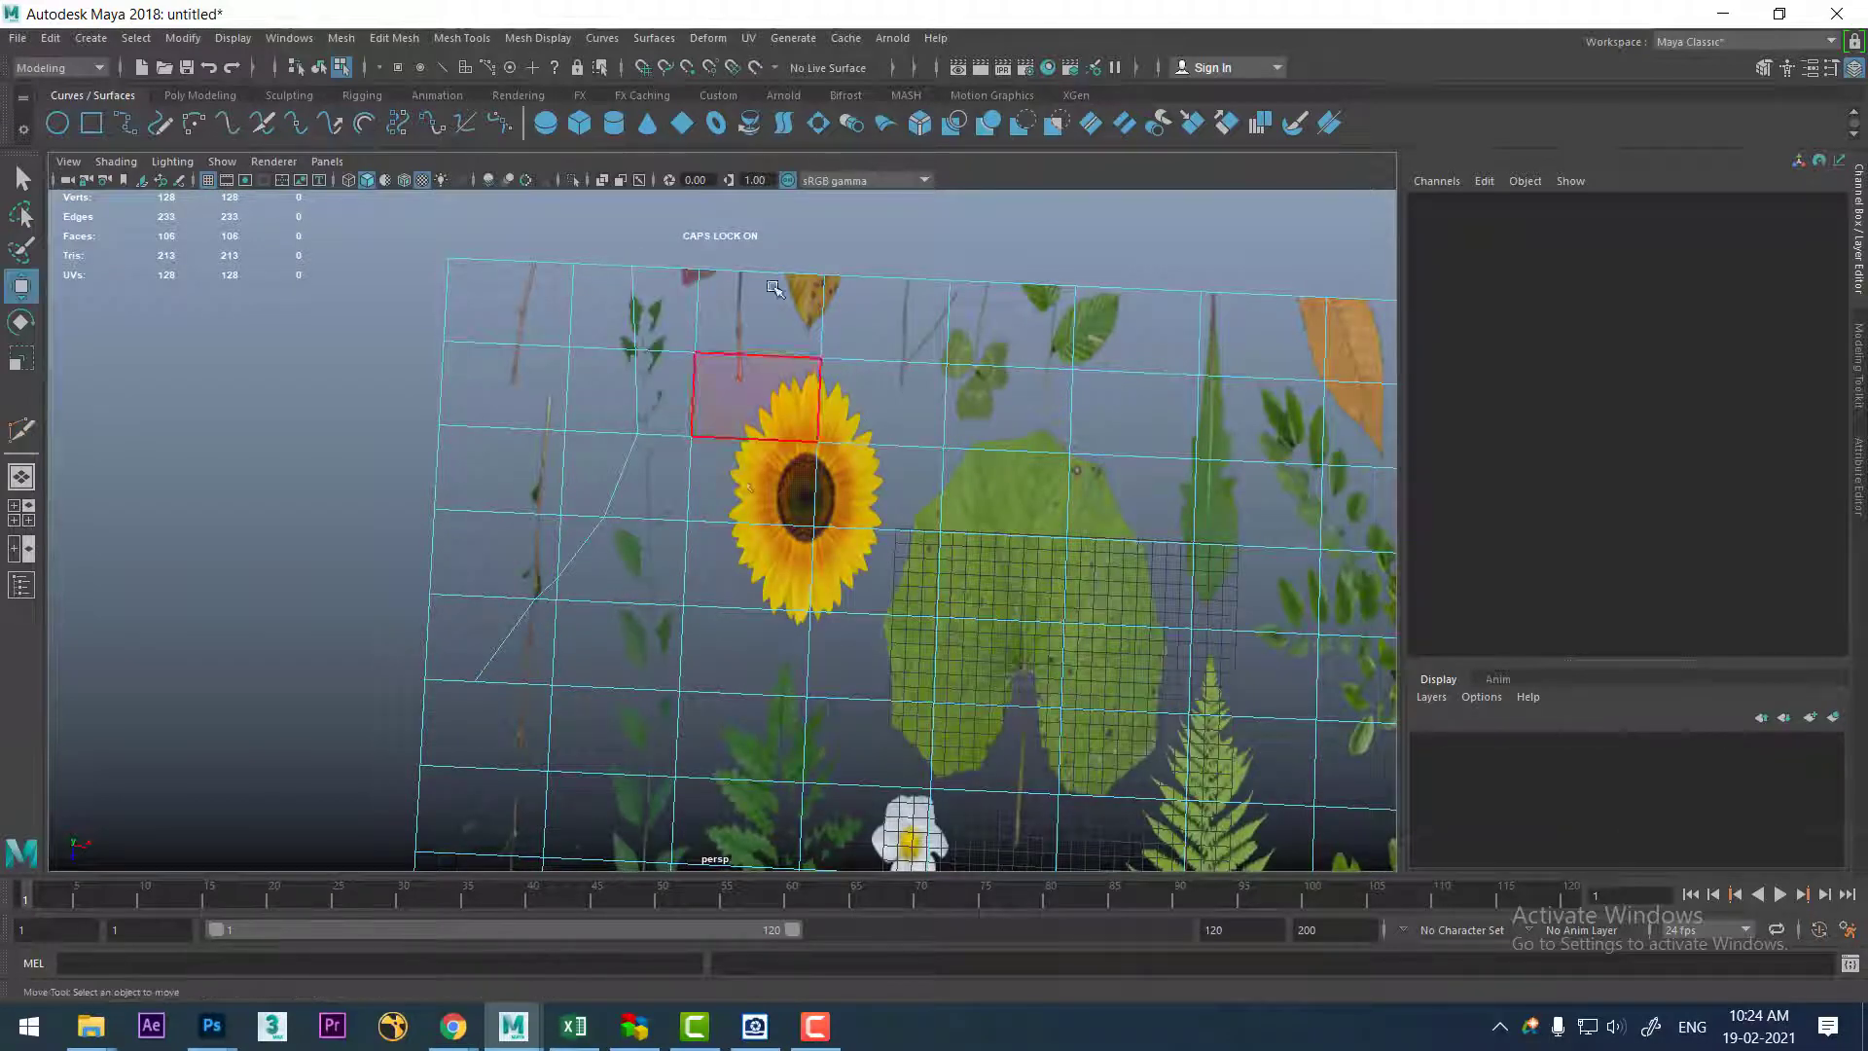
{"action": "scroll", "coordinate": [743, 365], "scroll_direction": "down", "scroll_amount": 3}
{"action": "scroll", "coordinate": [749, 379], "scroll_direction": "down", "scroll_amount": 3}
{"action": "scroll", "coordinate": [769, 433], "scroll_direction": "down", "scroll_amount": 1}
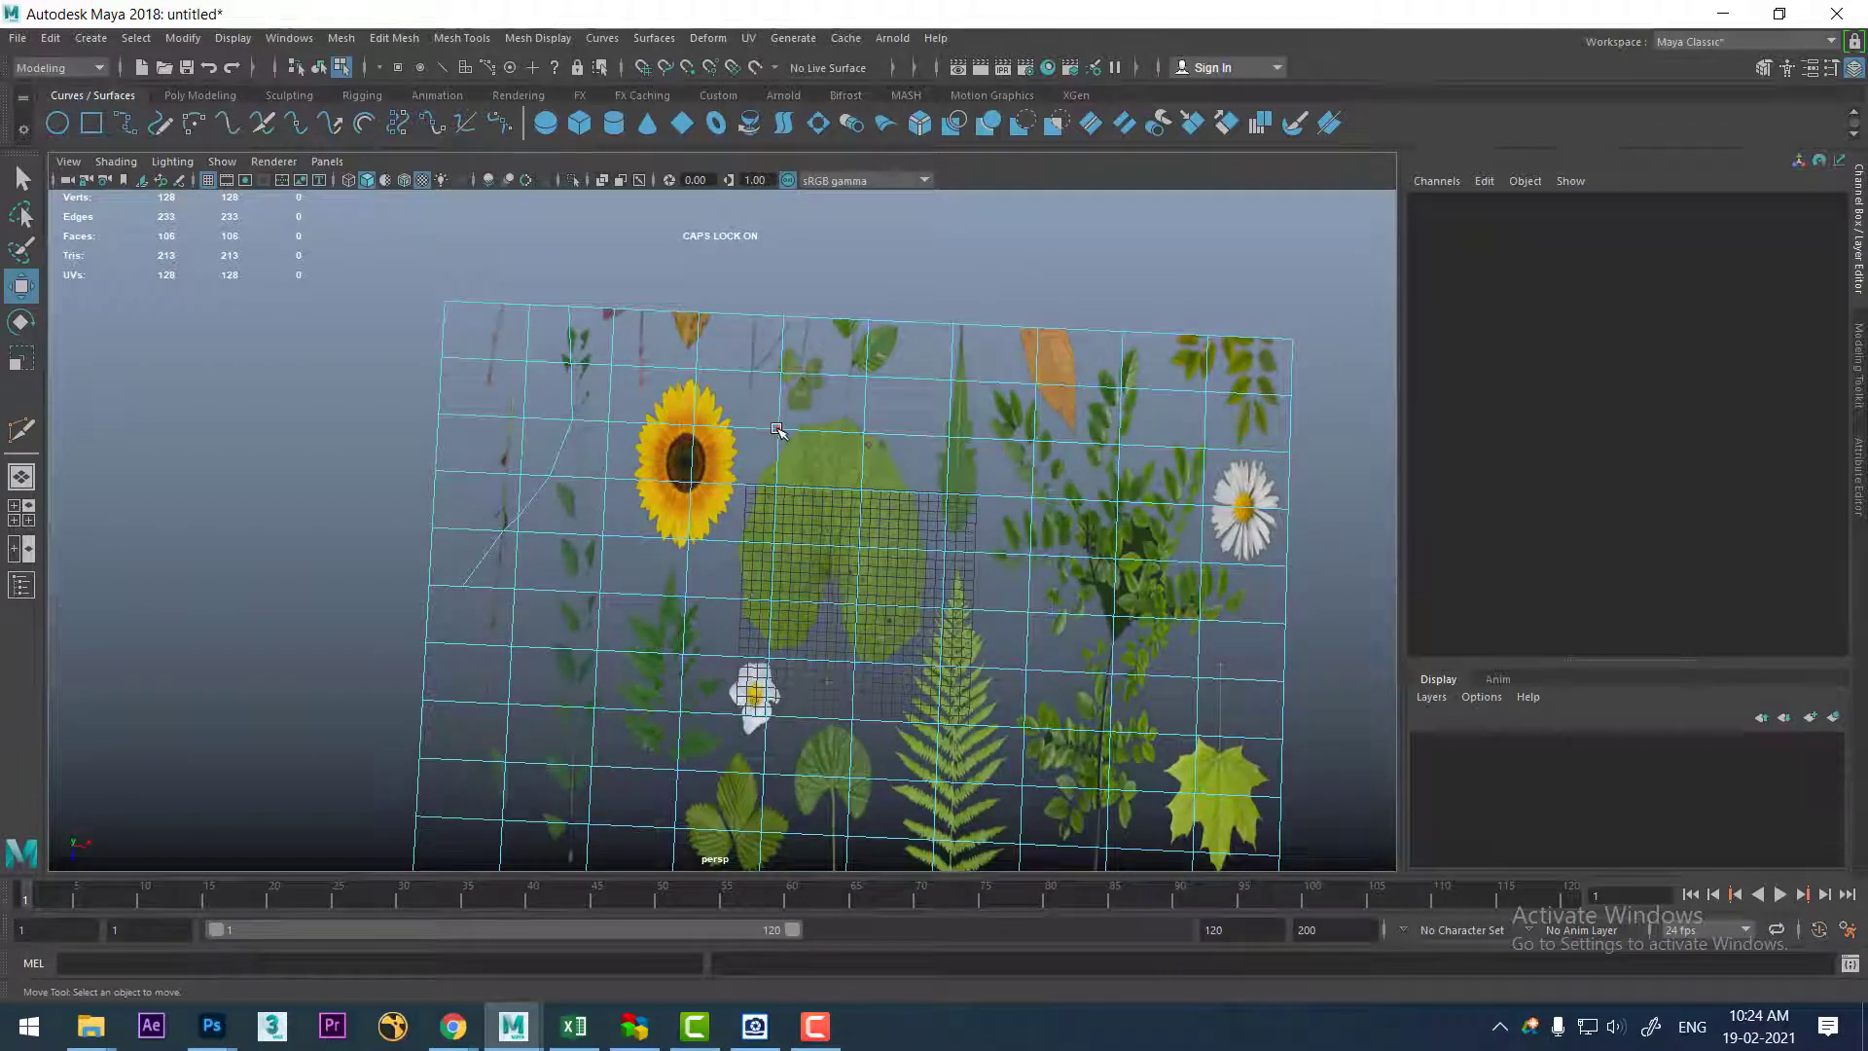
{"action": "key", "text": "ctrl+z"}
{"action": "key", "text": "ctrl+z"}
- Return to object mode and assign the default material to the leaf plane
{"action": "right_click_drag", "start_coordinate": [725, 402], "coordinate": [807, 375]}
{"action": "left_click", "coordinate": [817, 467]}
{"action": "left_click_drag", "start_coordinate": [817, 467], "coordinate": [823, 445], "text": "alt"}
{"action": "left_click", "coordinate": [823, 444]}
{"action": "key", "text": "ctrl+z"}
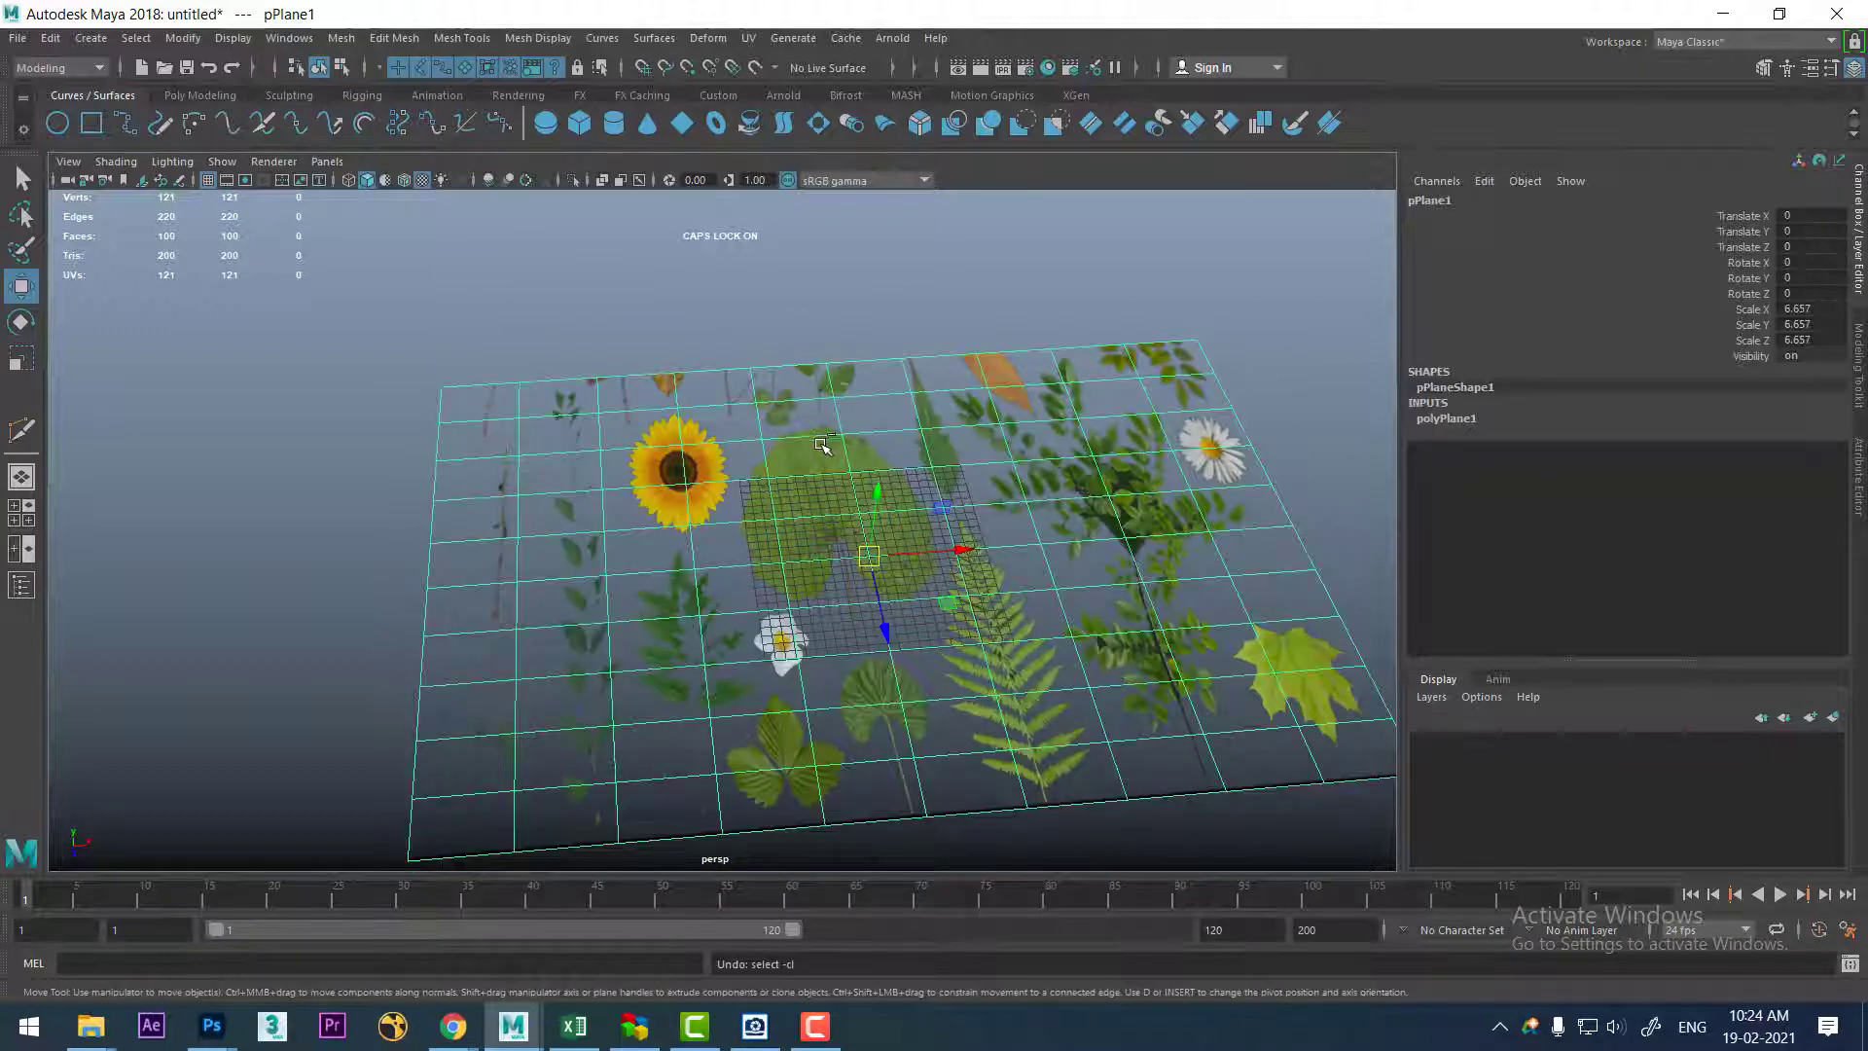
{"action": "right_click_drag", "start_coordinate": [712, 470], "coordinate": [775, 995]}
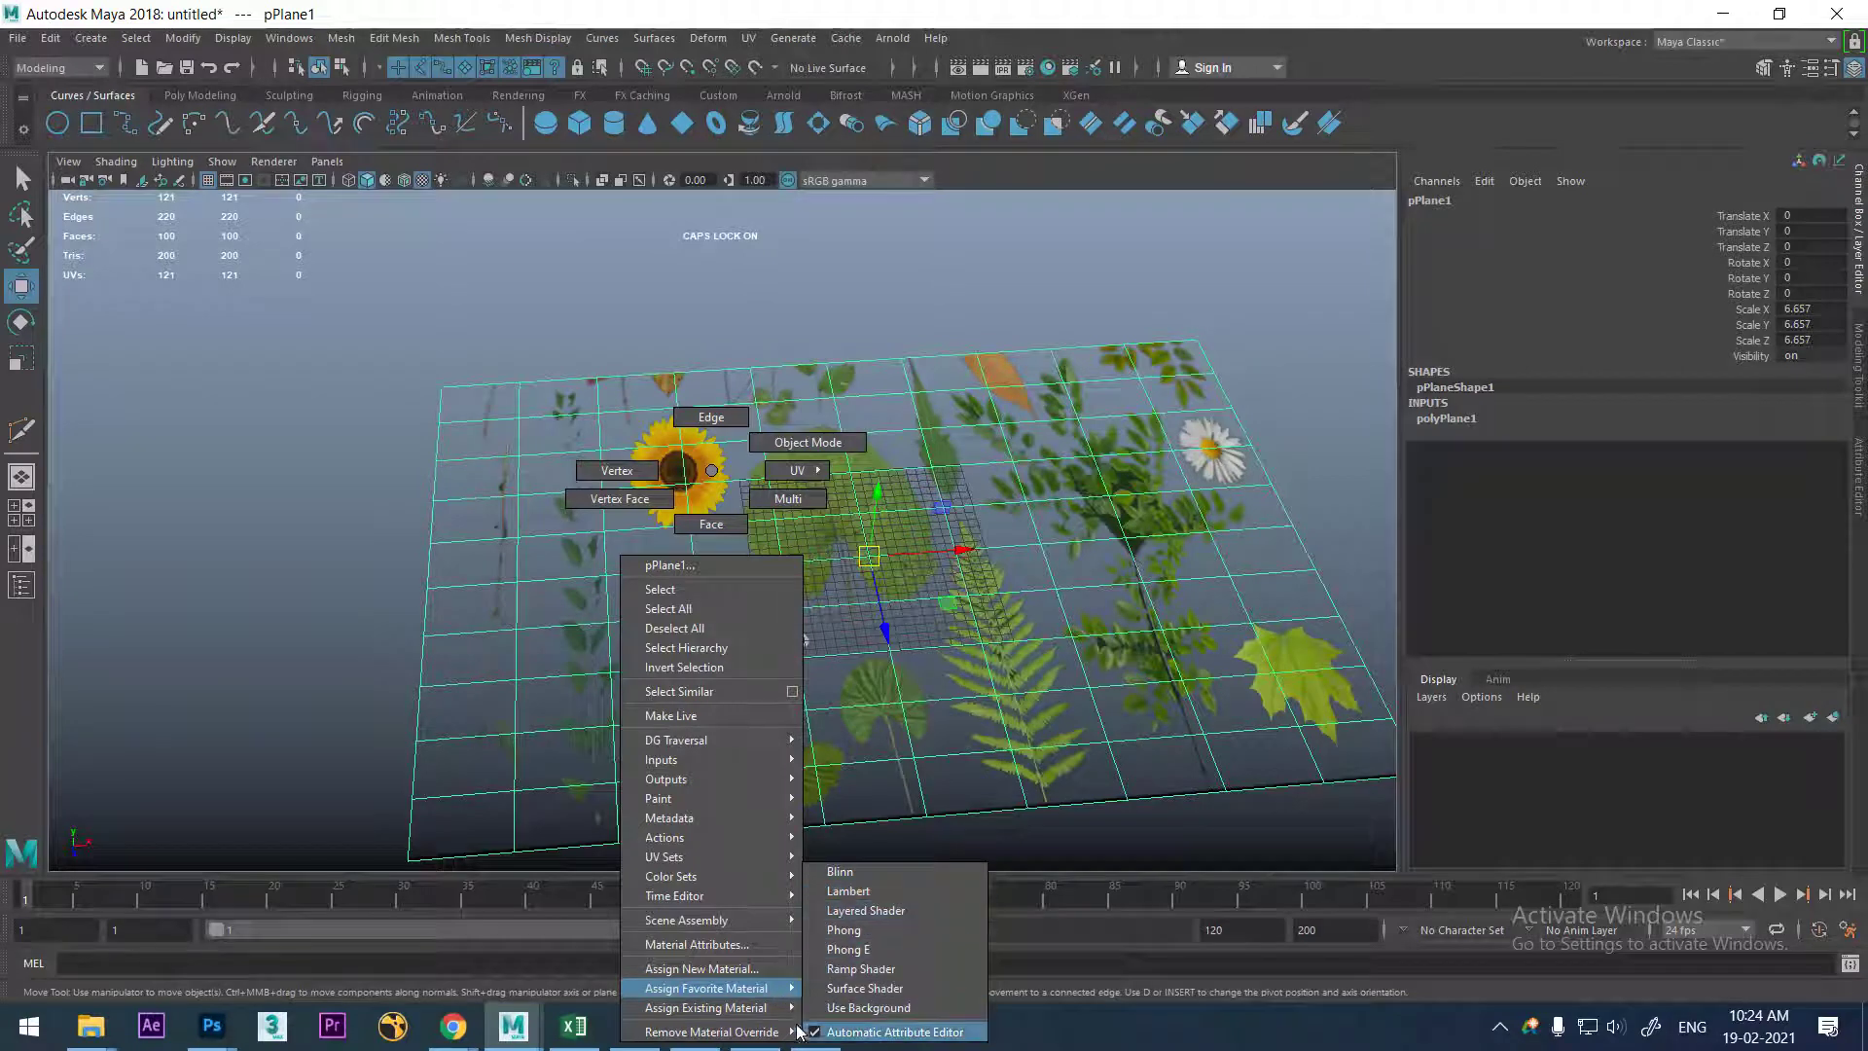
{"action": "left_click", "coordinate": [812, 958]}
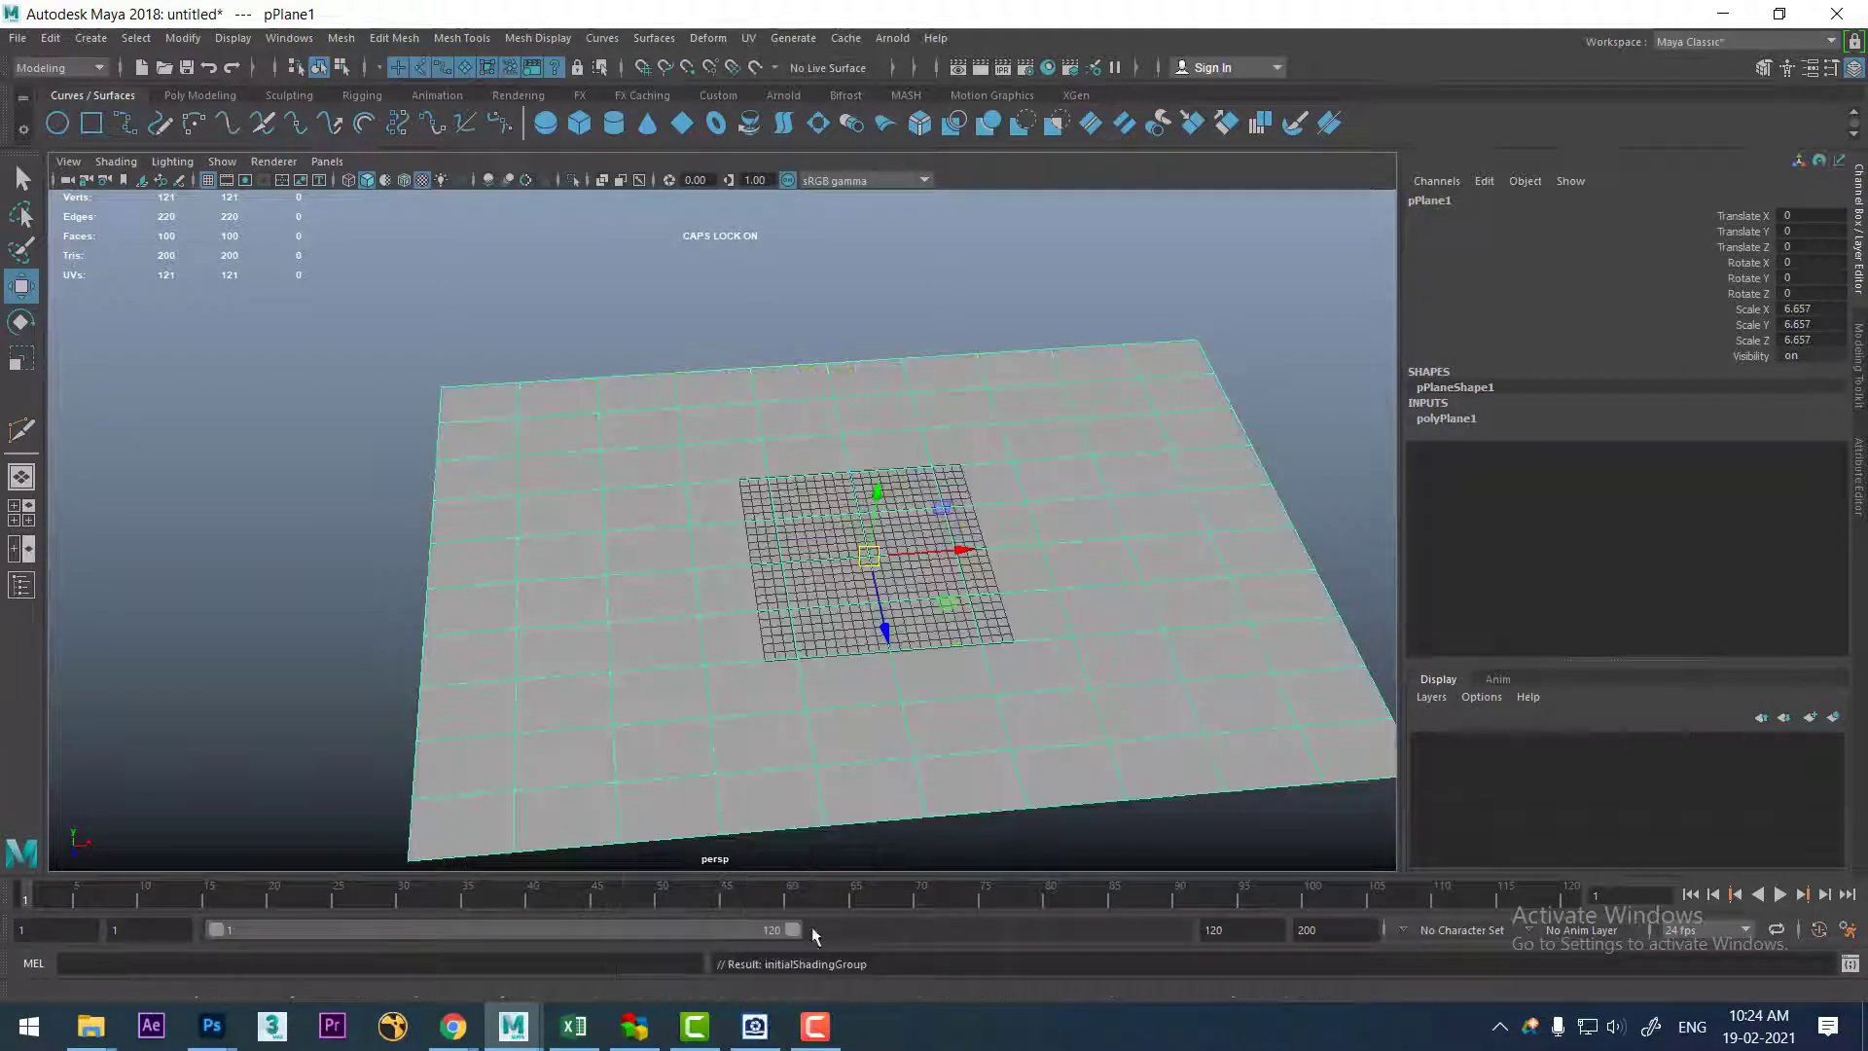
- Reassign the existing lambert2 leaf material and expand polyPlane1's construction attributes
{"action": "right_click_drag", "start_coordinate": [616, 470], "coordinate": [778, 1012]}
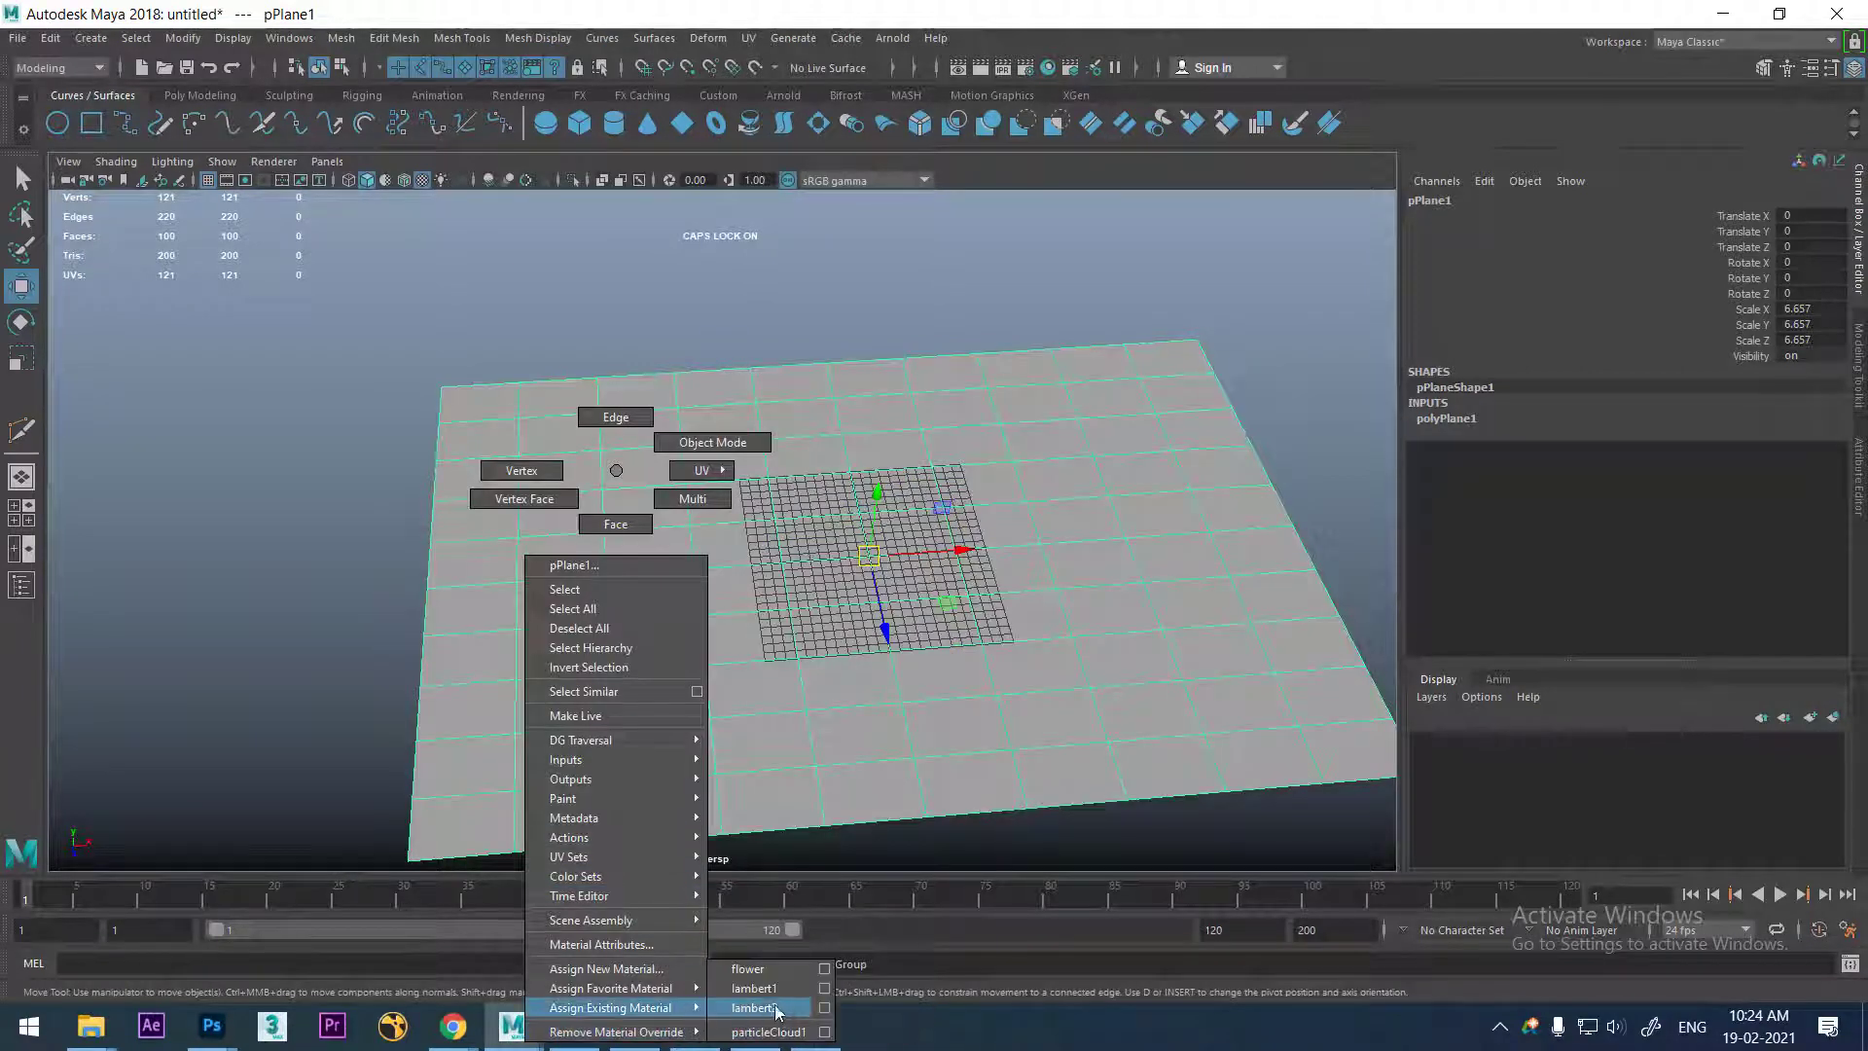
{"action": "left_click", "coordinate": [779, 1012]}
{"action": "left_click_drag", "start_coordinate": [804, 610], "coordinate": [795, 663], "text": "alt"}
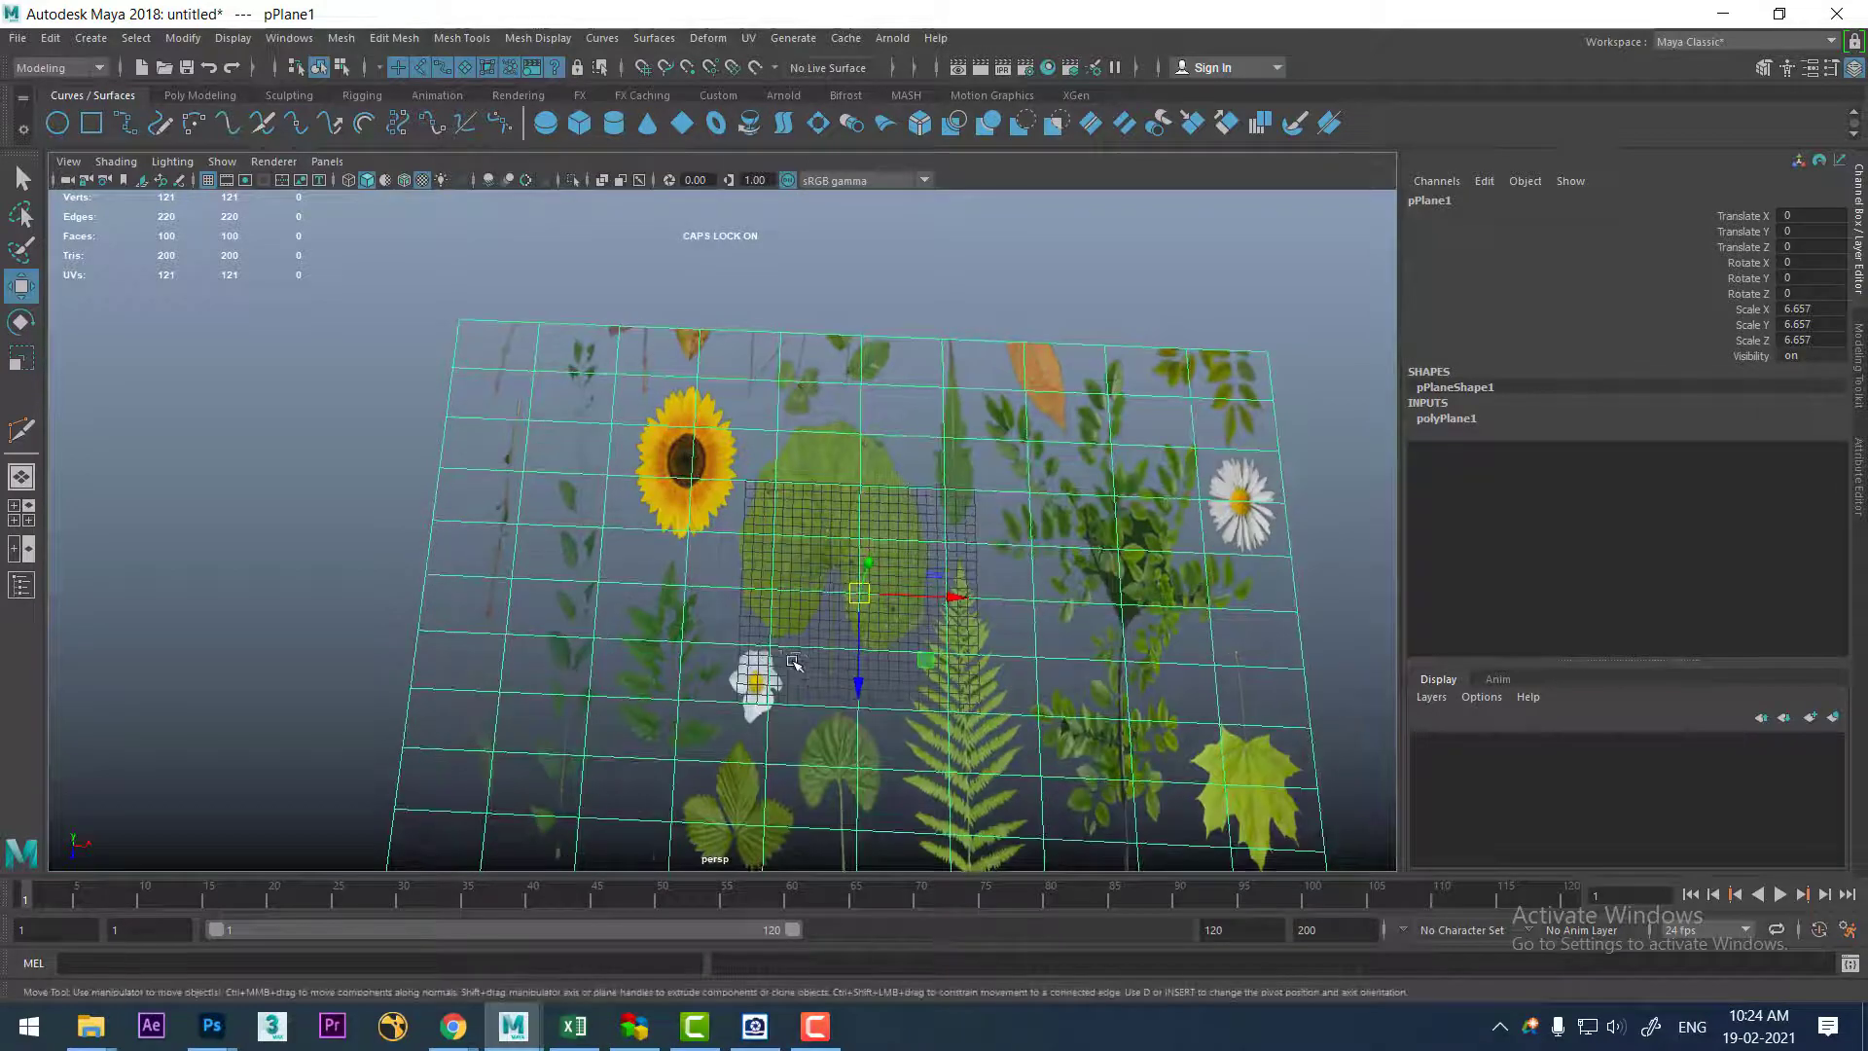
{"action": "scroll", "coordinate": [825, 621], "scroll_direction": "down", "scroll_amount": 3}
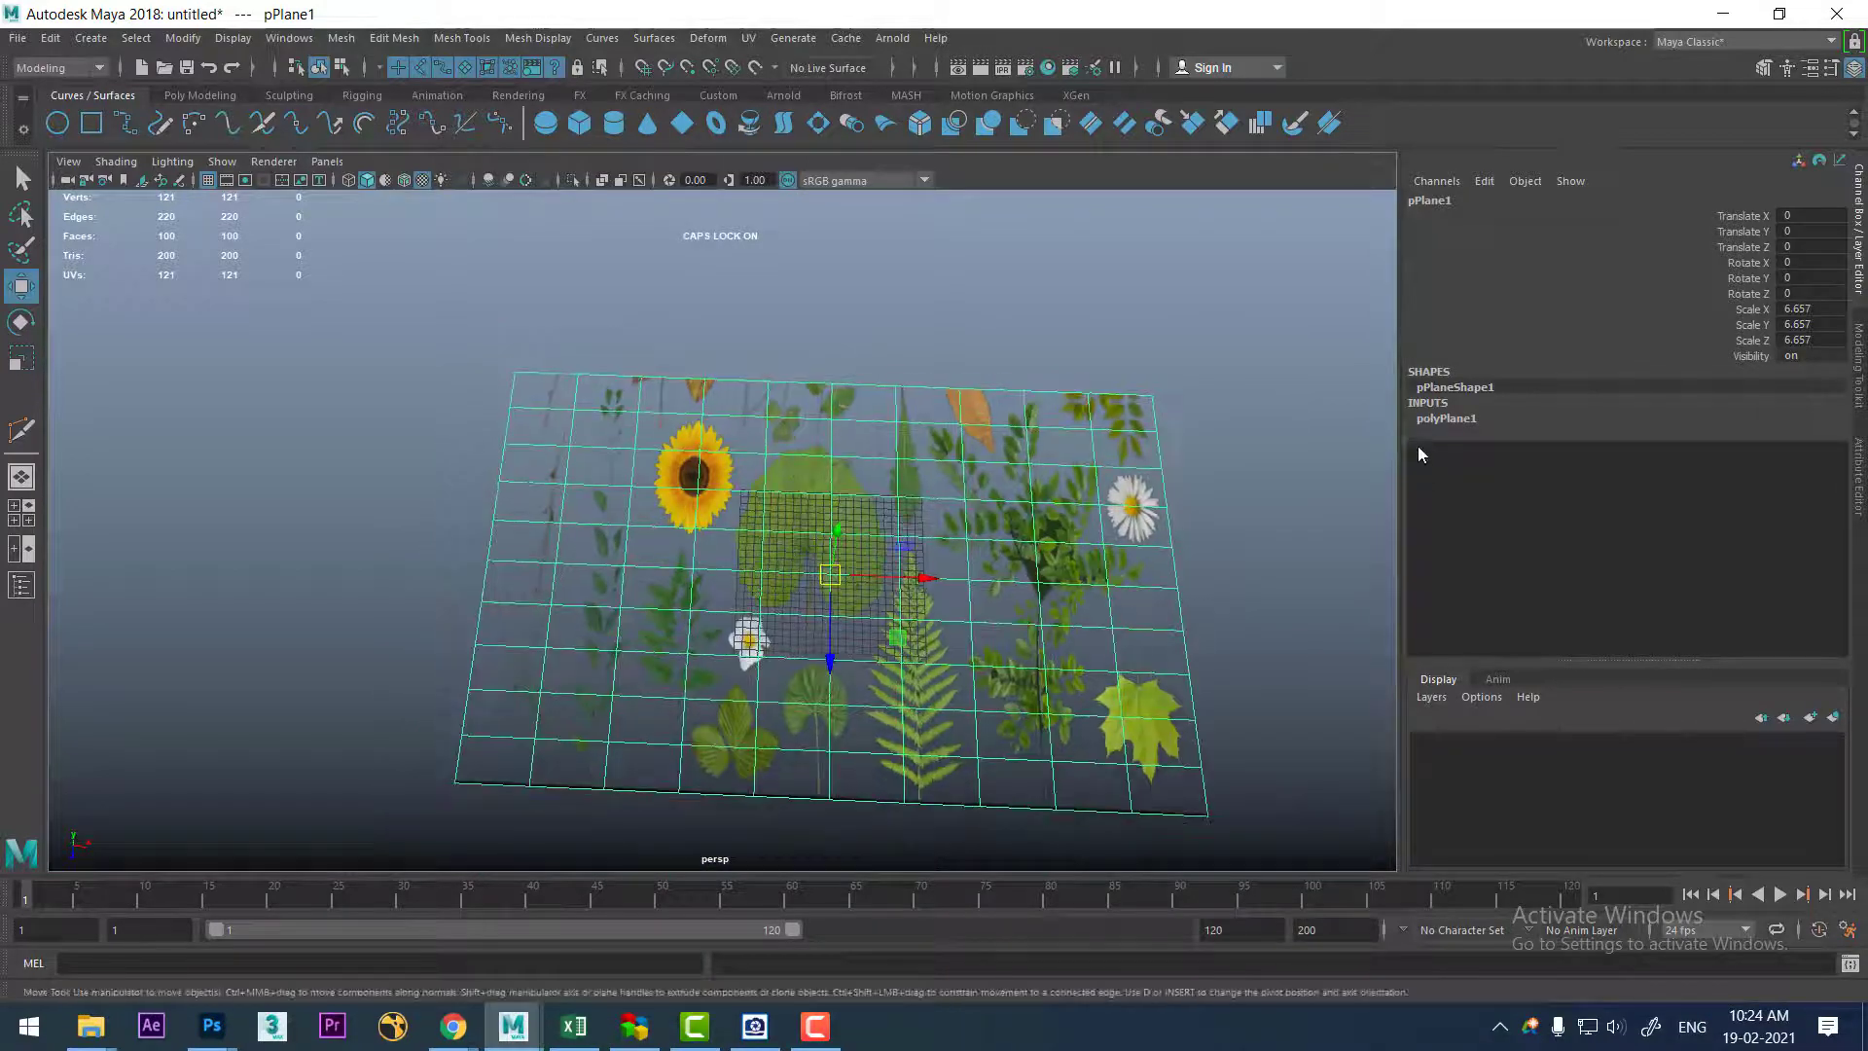
{"action": "left_click", "coordinate": [1446, 418]}
- Undo back to the default plane and set its Height to 8.931
{"action": "left_click_drag", "start_coordinate": [940, 540], "coordinate": [976, 550], "text": "alt"}
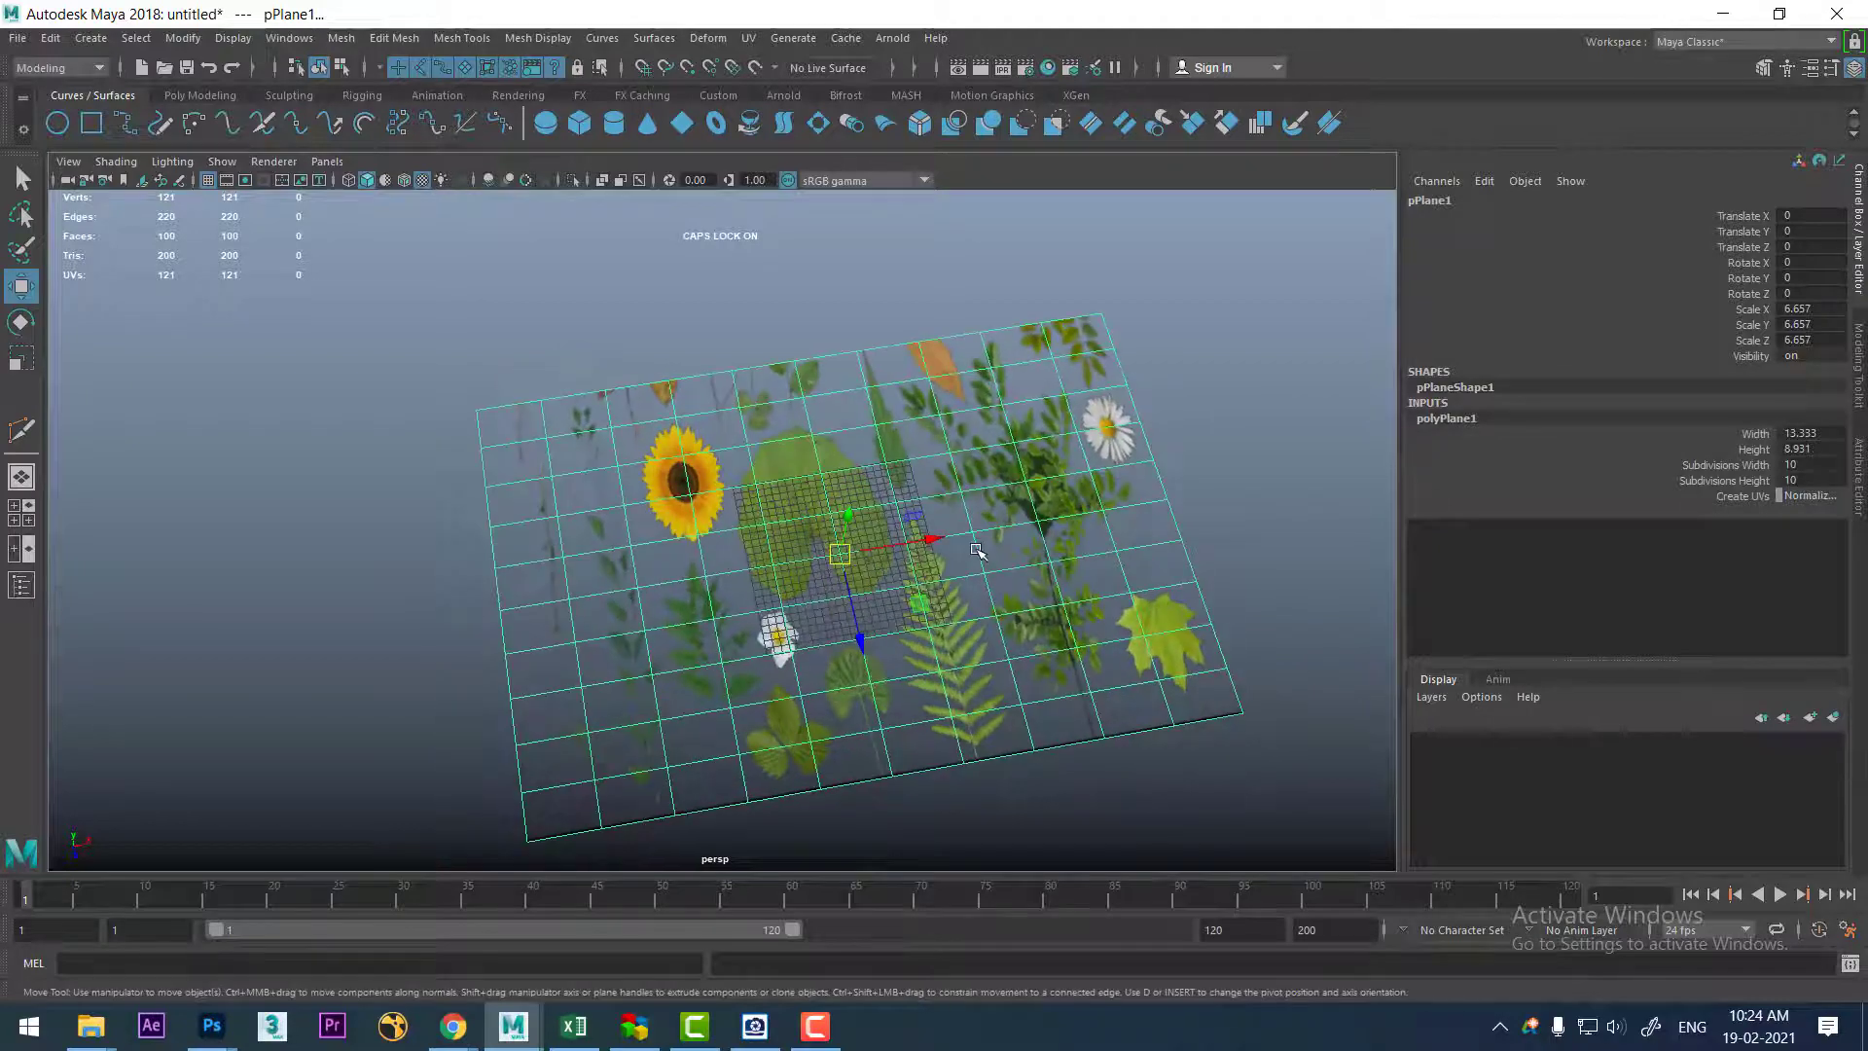
{"action": "key", "text": "ctrl+z"}
{"action": "key", "text": "ctrl+z"}
{"action": "key", "text": "ctrl+z"}
{"action": "key", "text": "ctrl+z"}
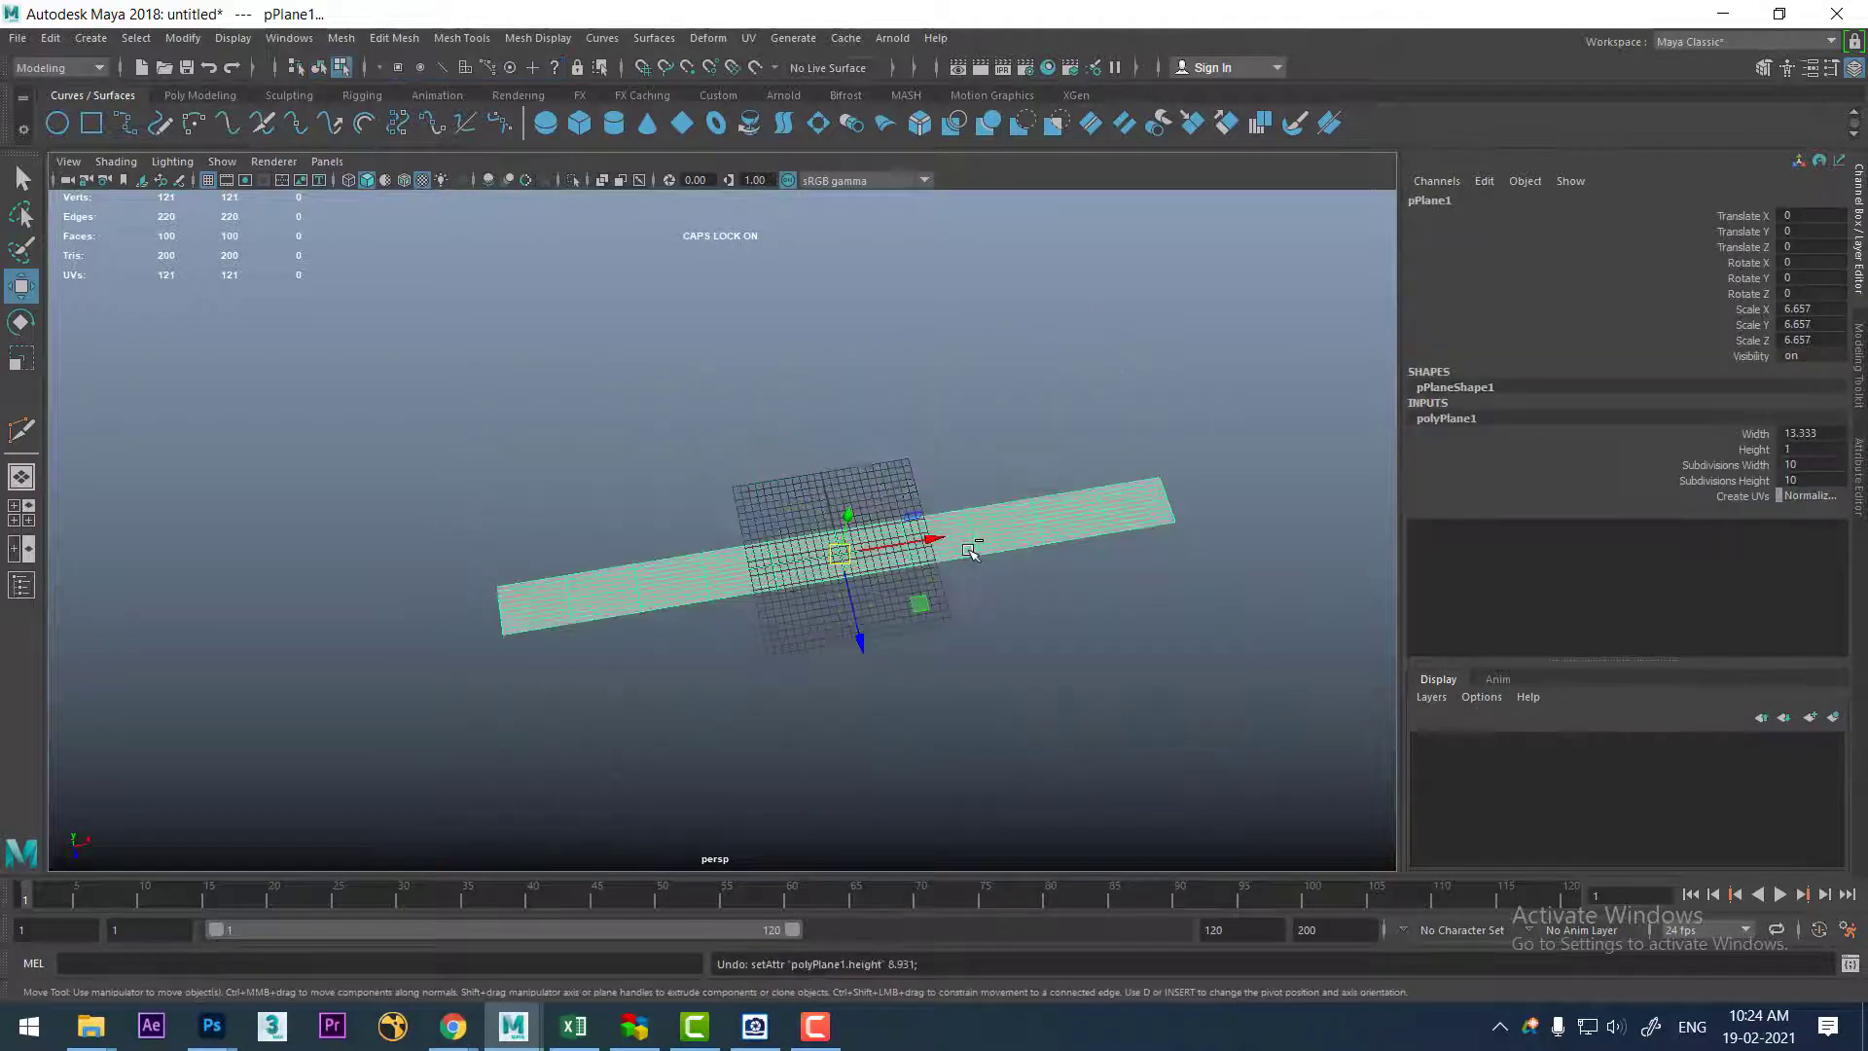
{"action": "key", "text": "ctrl+z"}
{"action": "double_click", "coordinate": [1803, 429]}
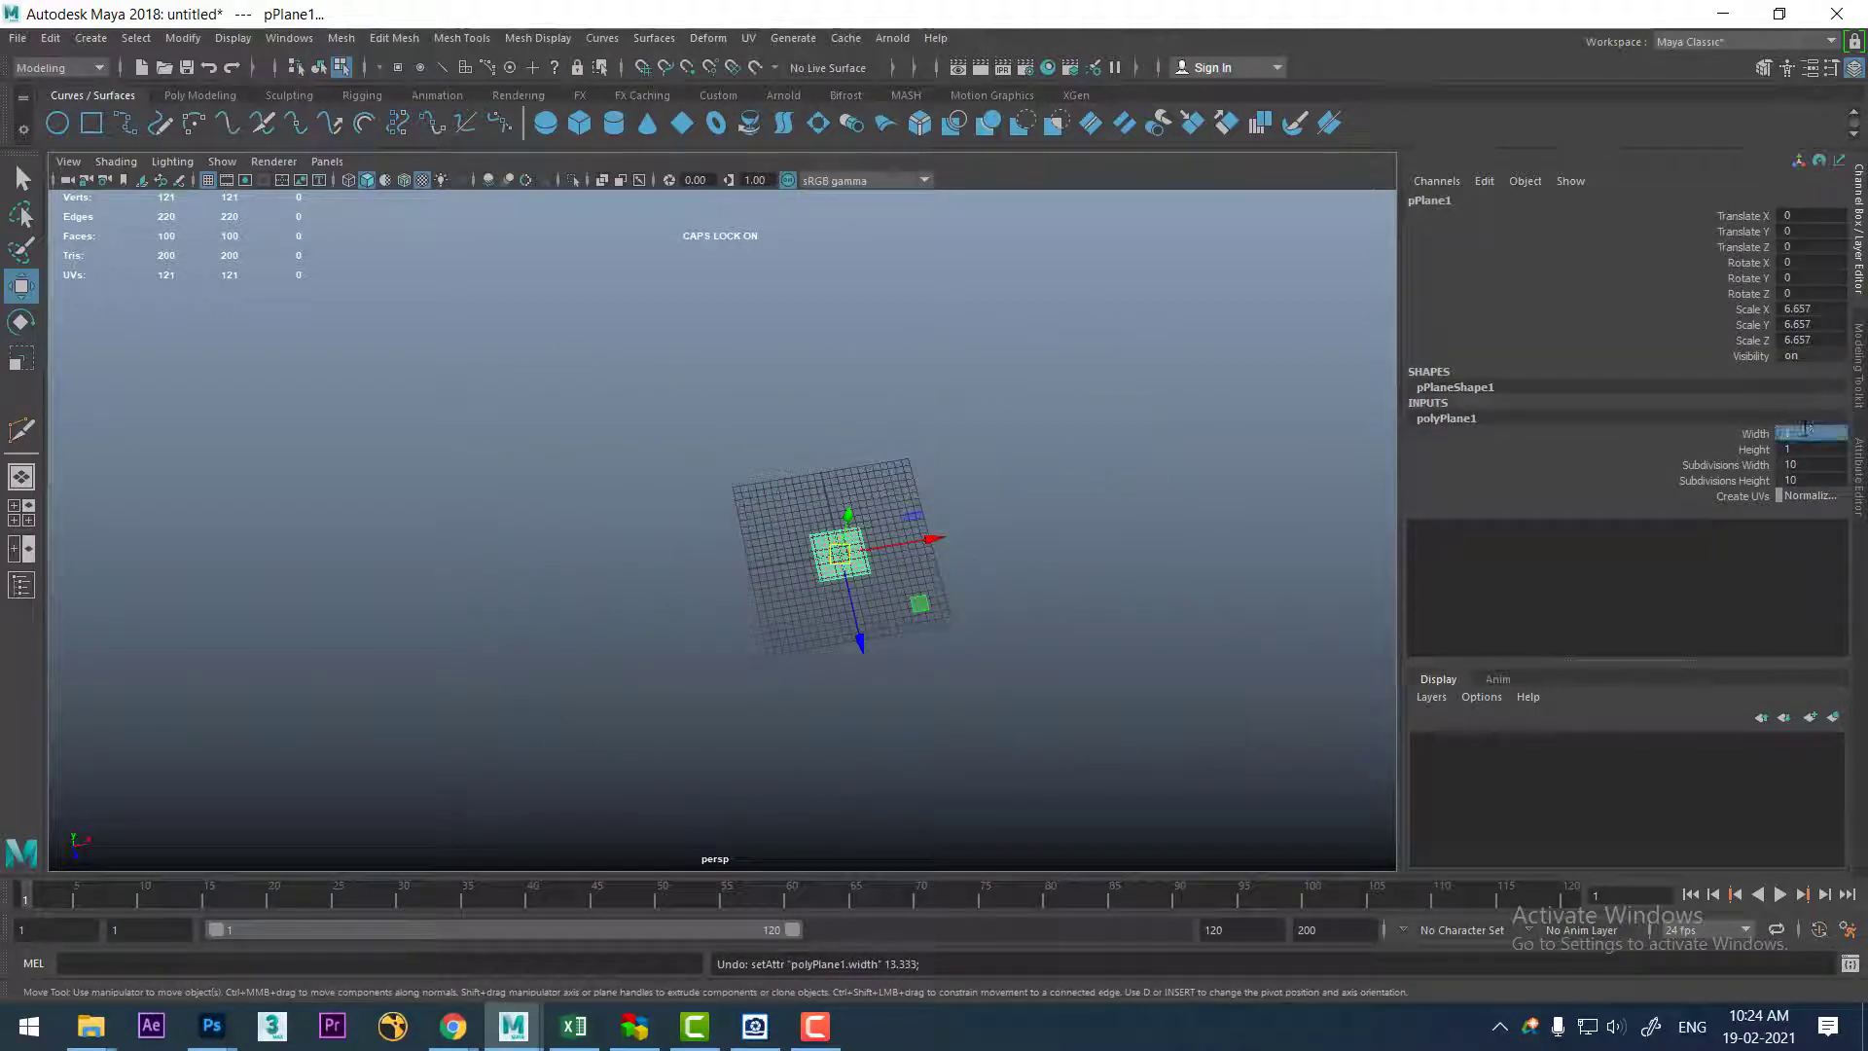
{"action": "double_click", "coordinate": [1802, 452]}
{"action": "key", "text": "Return"}
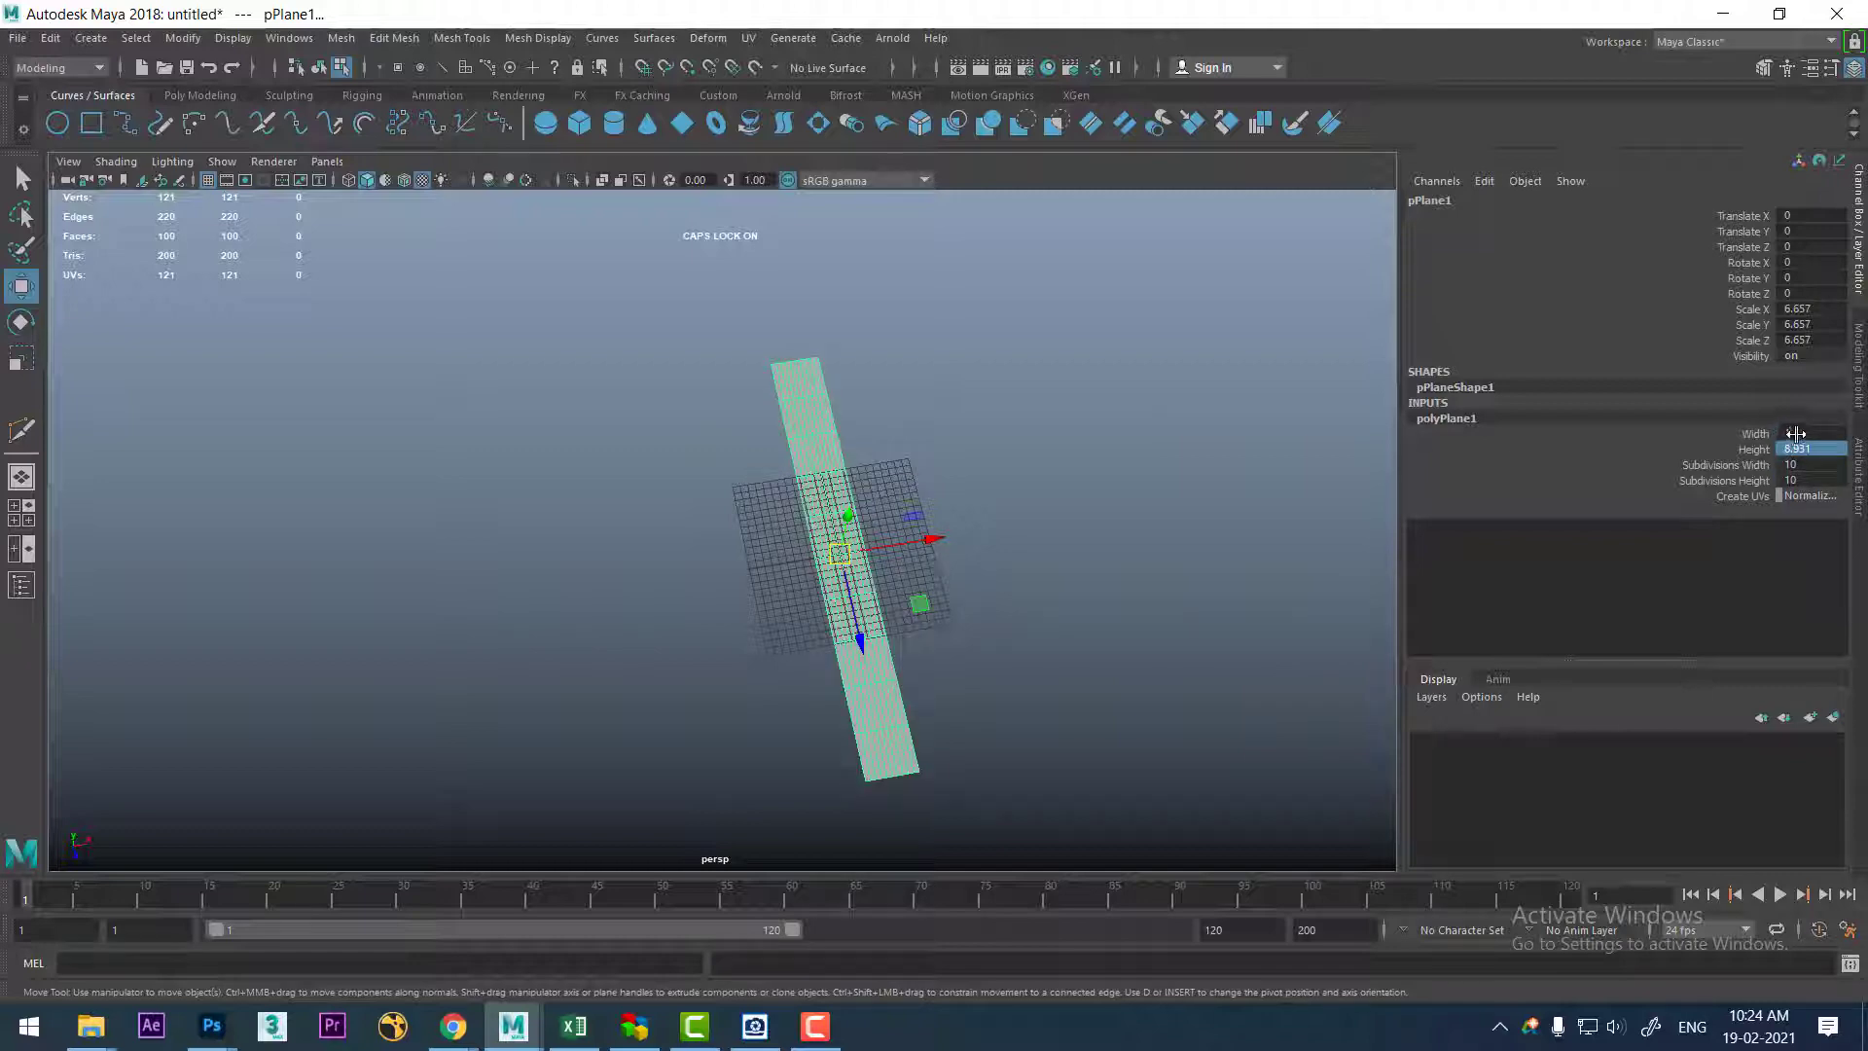
- Copy the 13.333 width value from Photoshop's Image Size
{"action": "double_click", "coordinate": [1795, 434]}
{"action": "key", "text": "alt+Tab"}
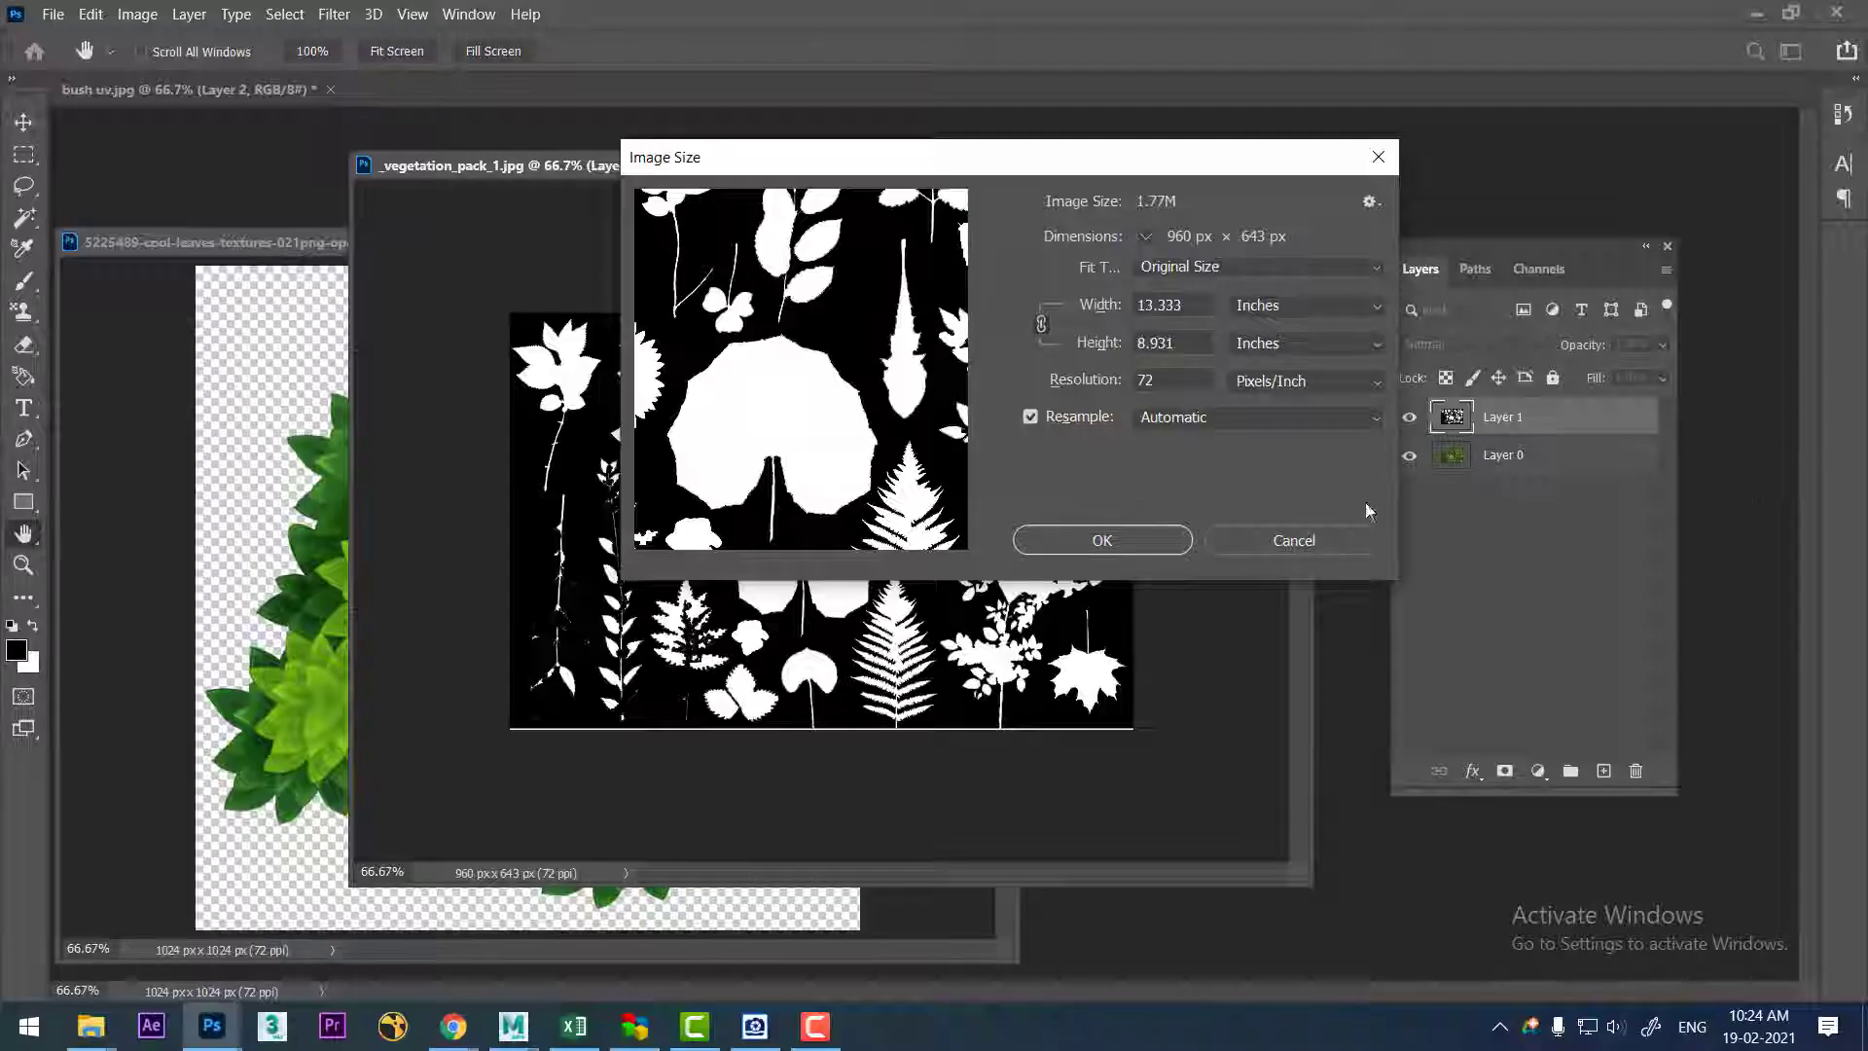
{"action": "double_click", "coordinate": [1198, 306]}
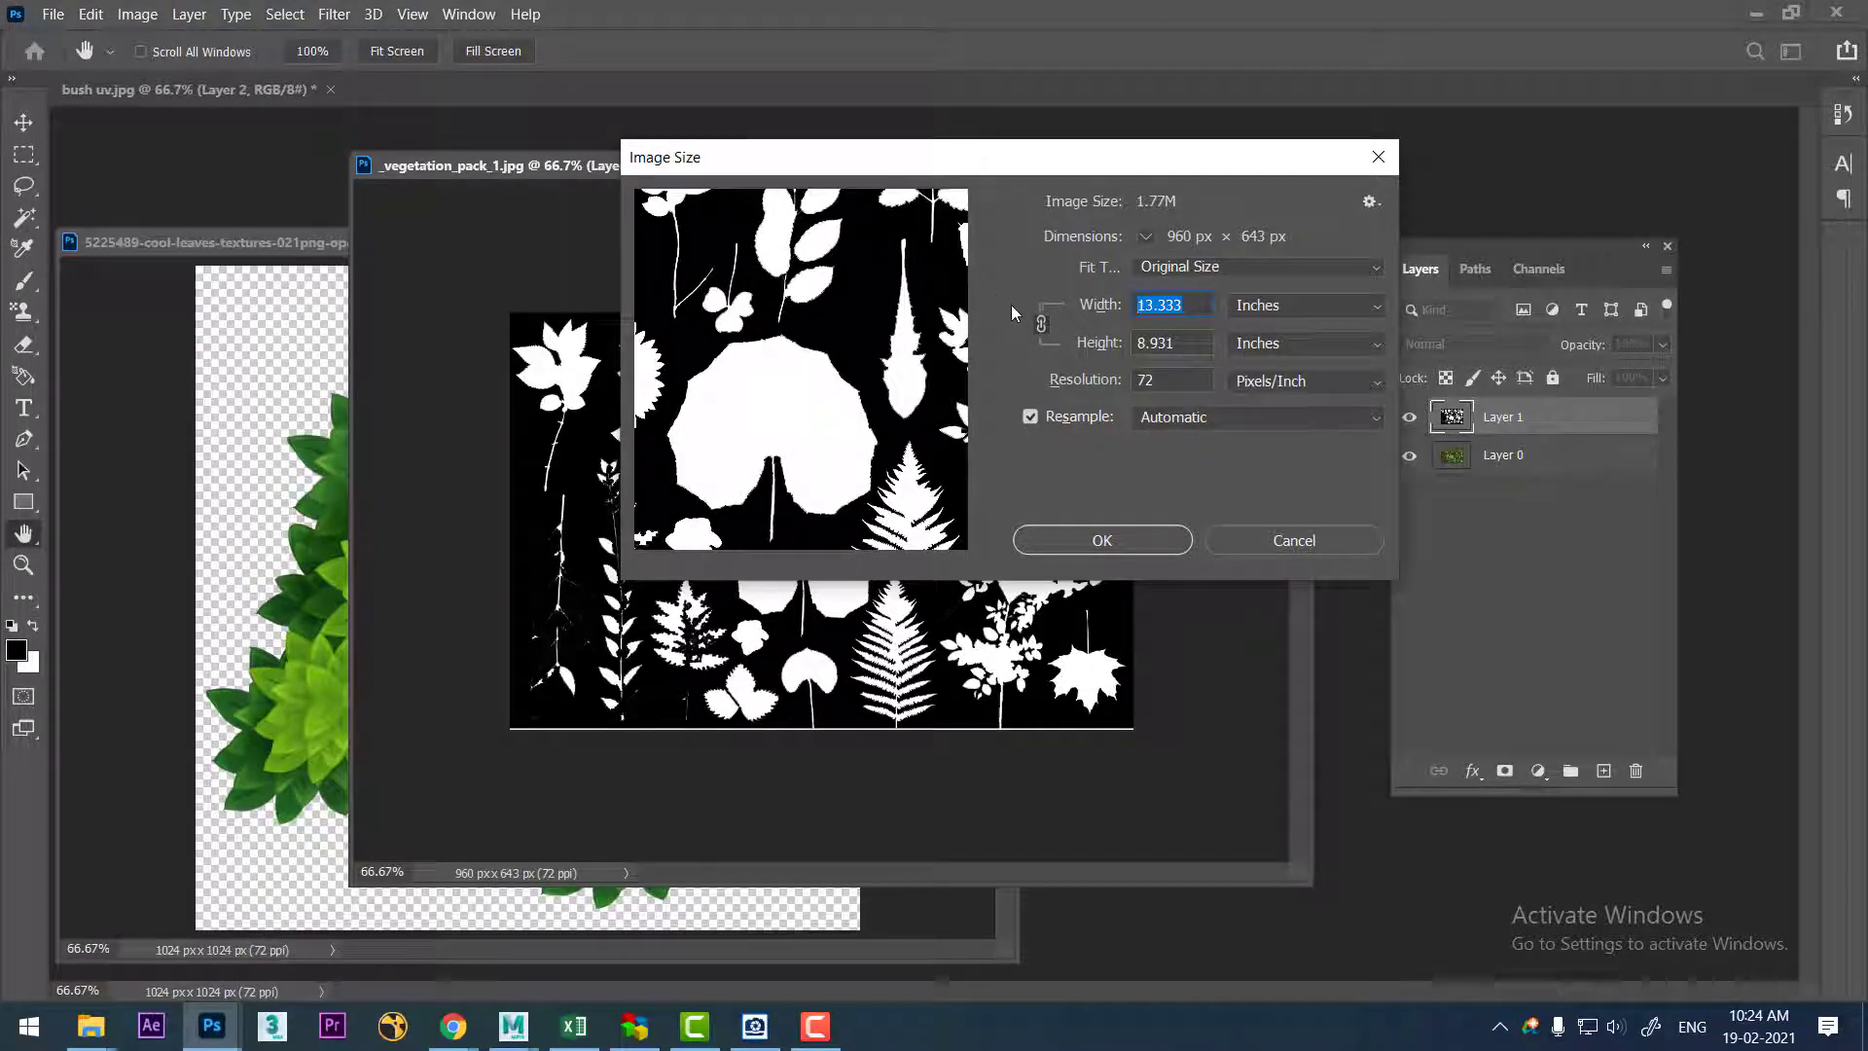
{"action": "key", "text": "alt+Tab"}
- Set the plane's Width to 13.333 and reassign the leaf texture material
{"action": "double_click", "coordinate": [1822, 436]}
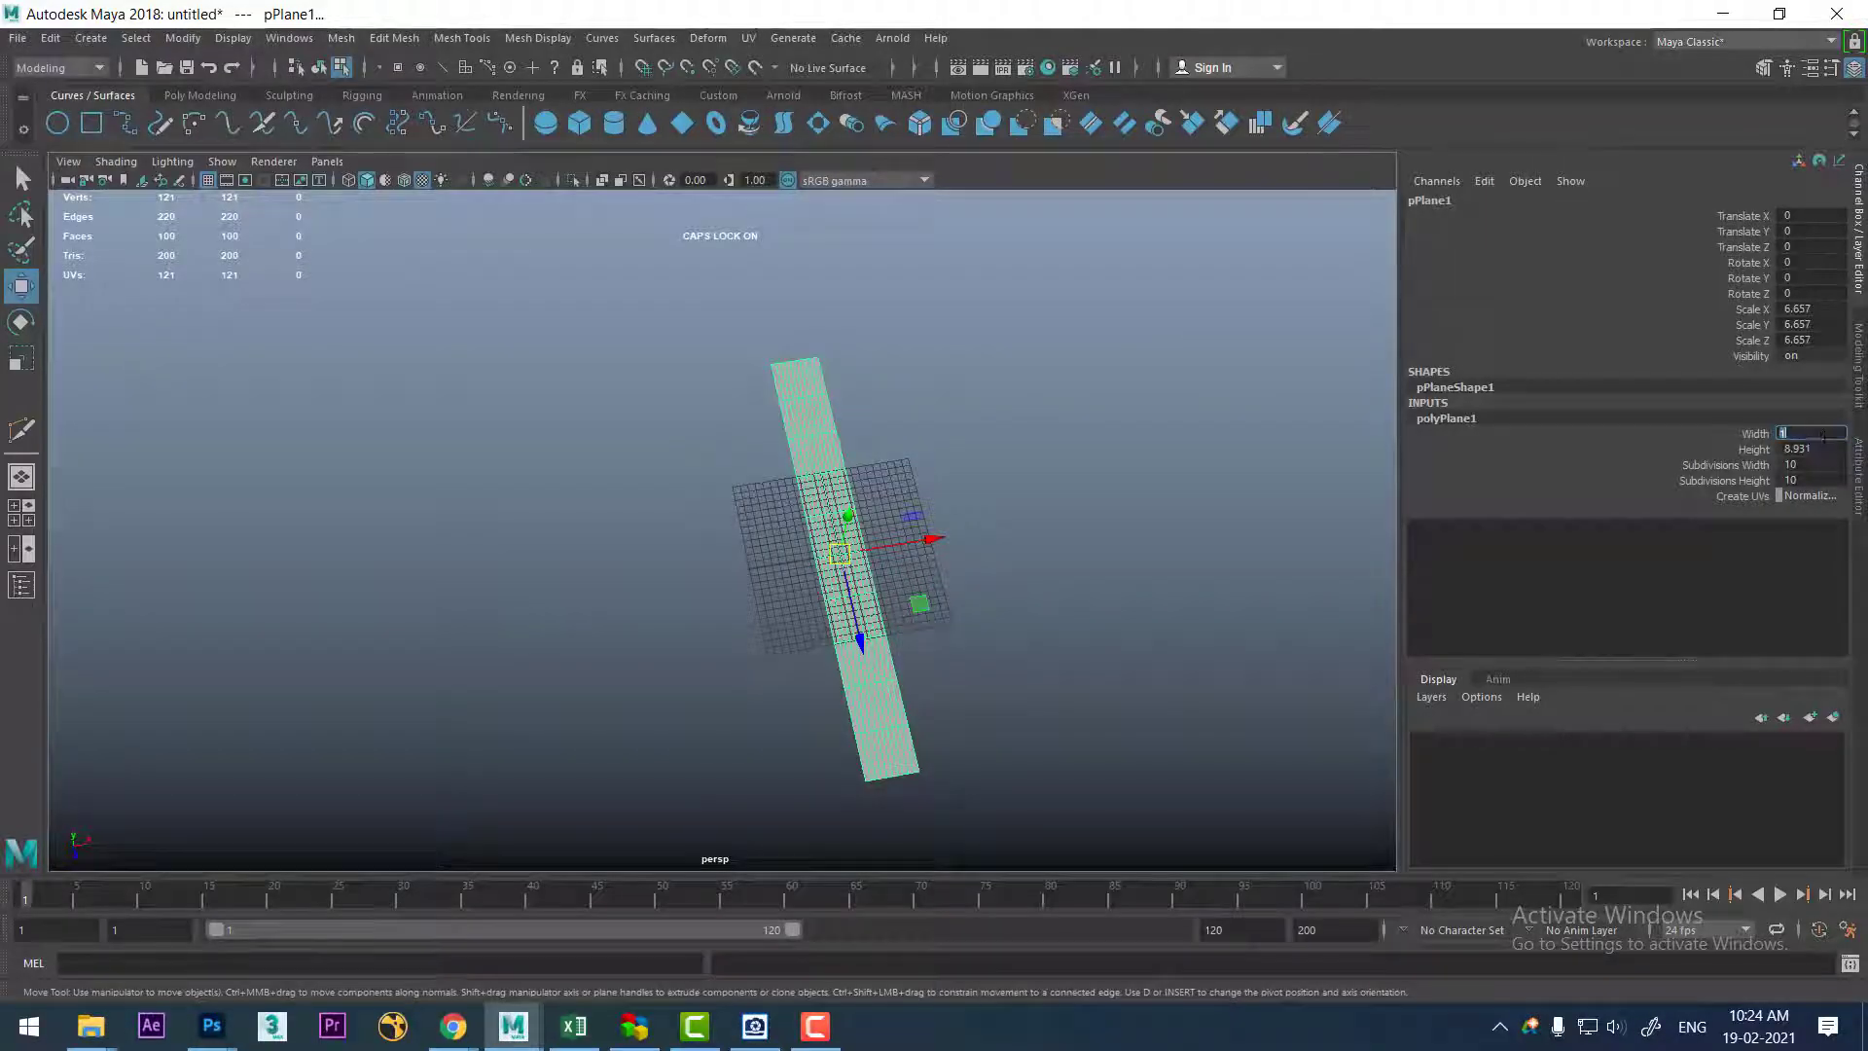
{"action": "type", "text": "3.333"}
{"action": "key", "text": "Return"}
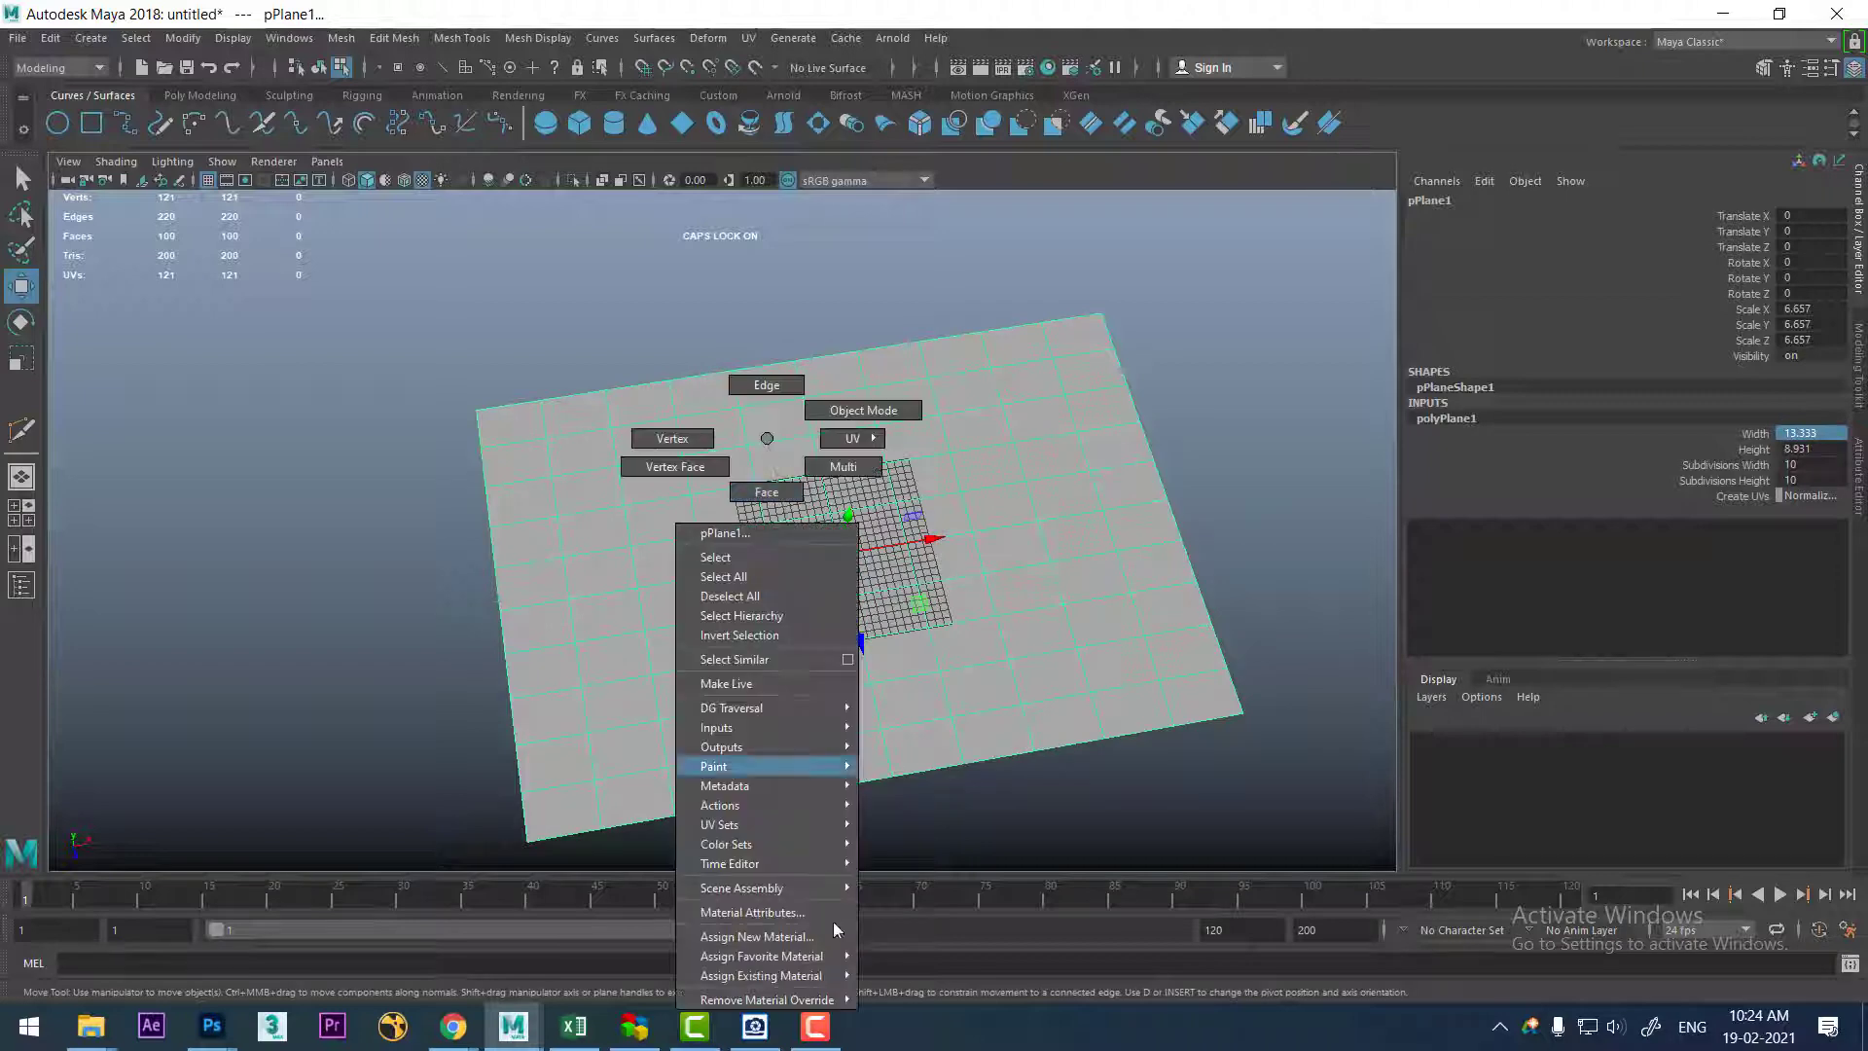
{"action": "right_click_drag", "start_coordinate": [767, 440], "coordinate": [888, 976]}
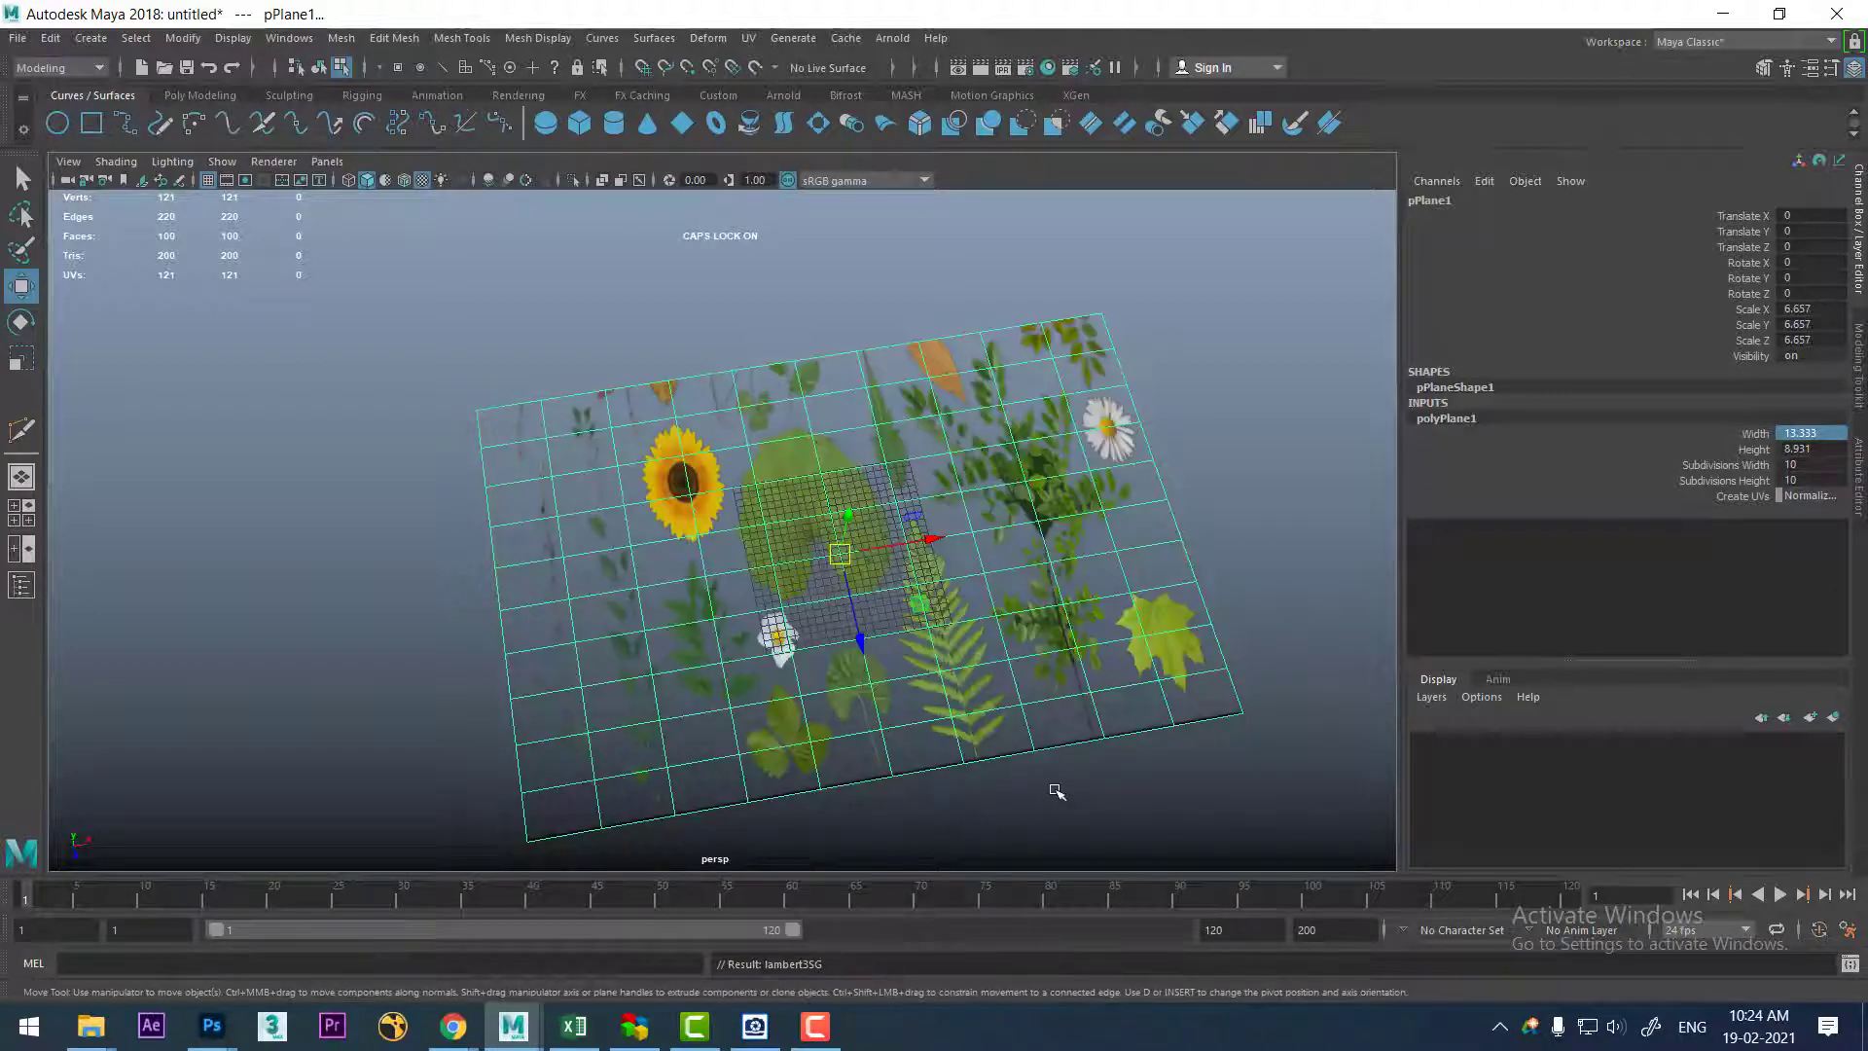
- Select the textured plane and delete it
{"action": "left_click", "coordinate": [1109, 788]}
{"action": "right_click_drag", "start_coordinate": [911, 481], "coordinate": [911, 433]}
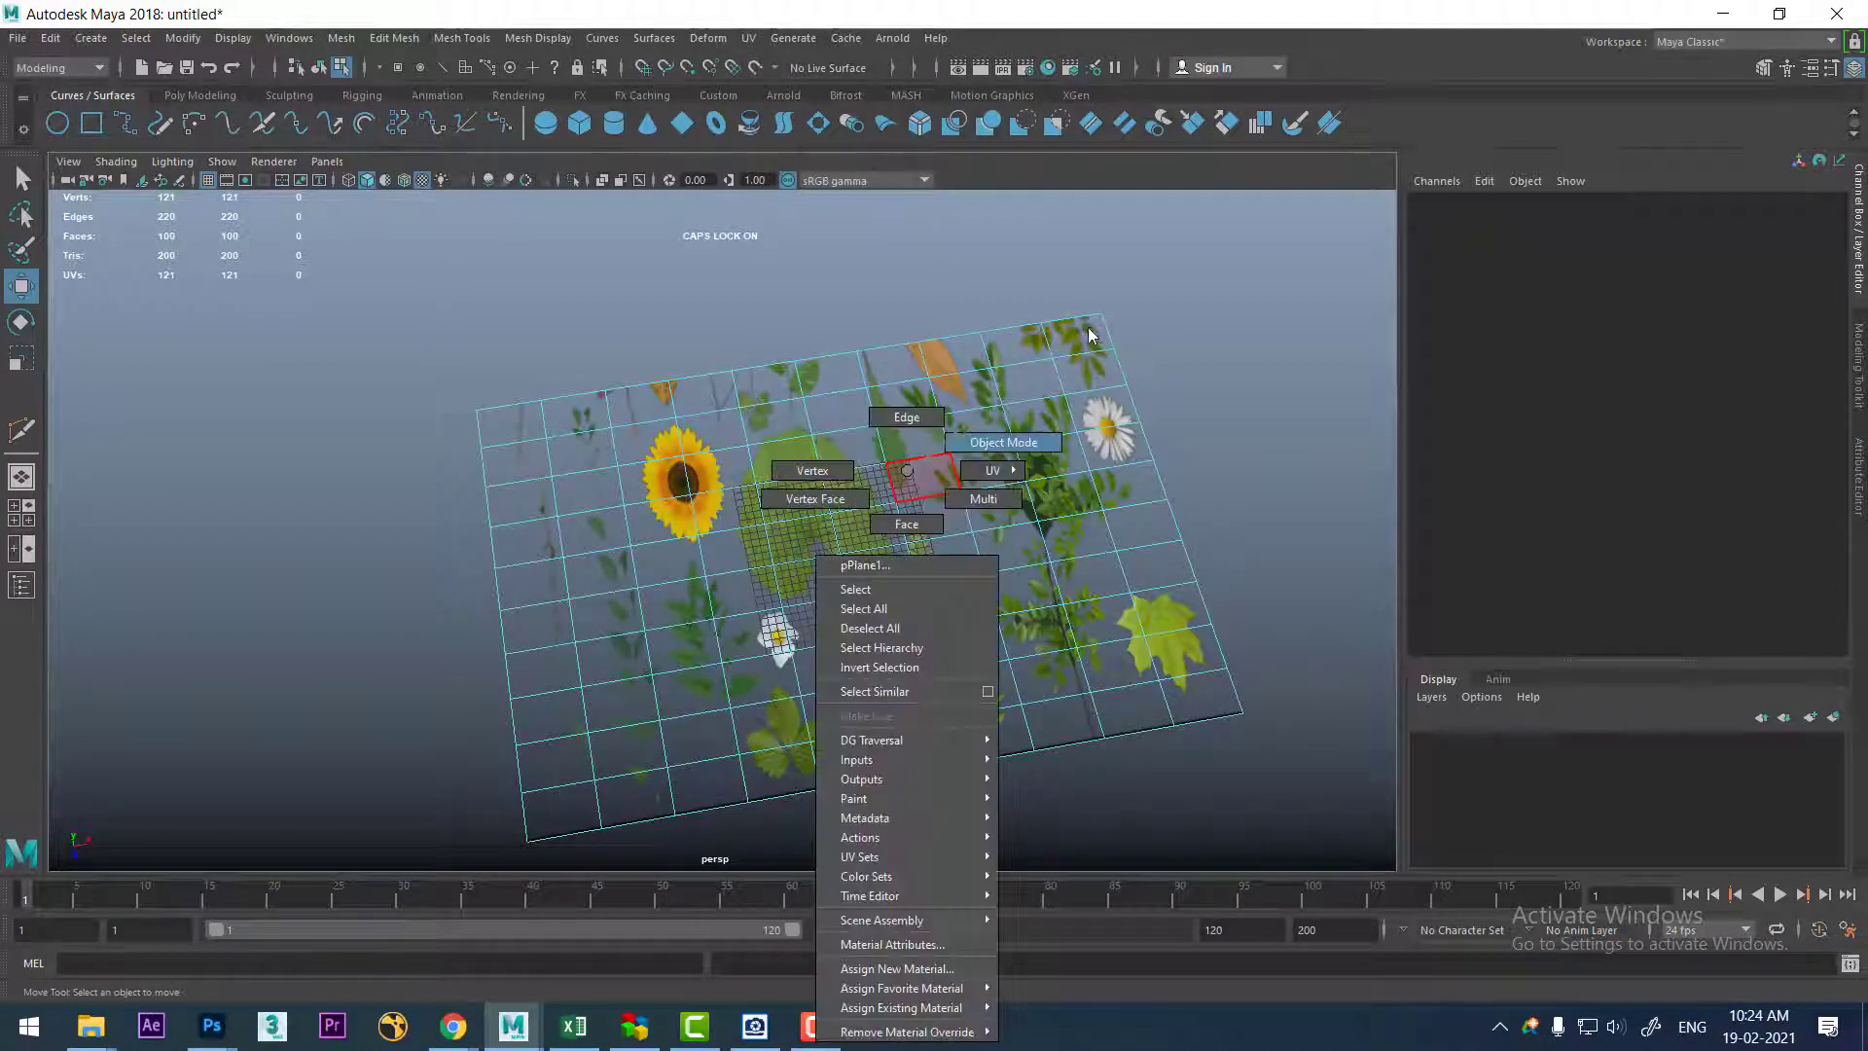
{"action": "key", "text": "Delete"}
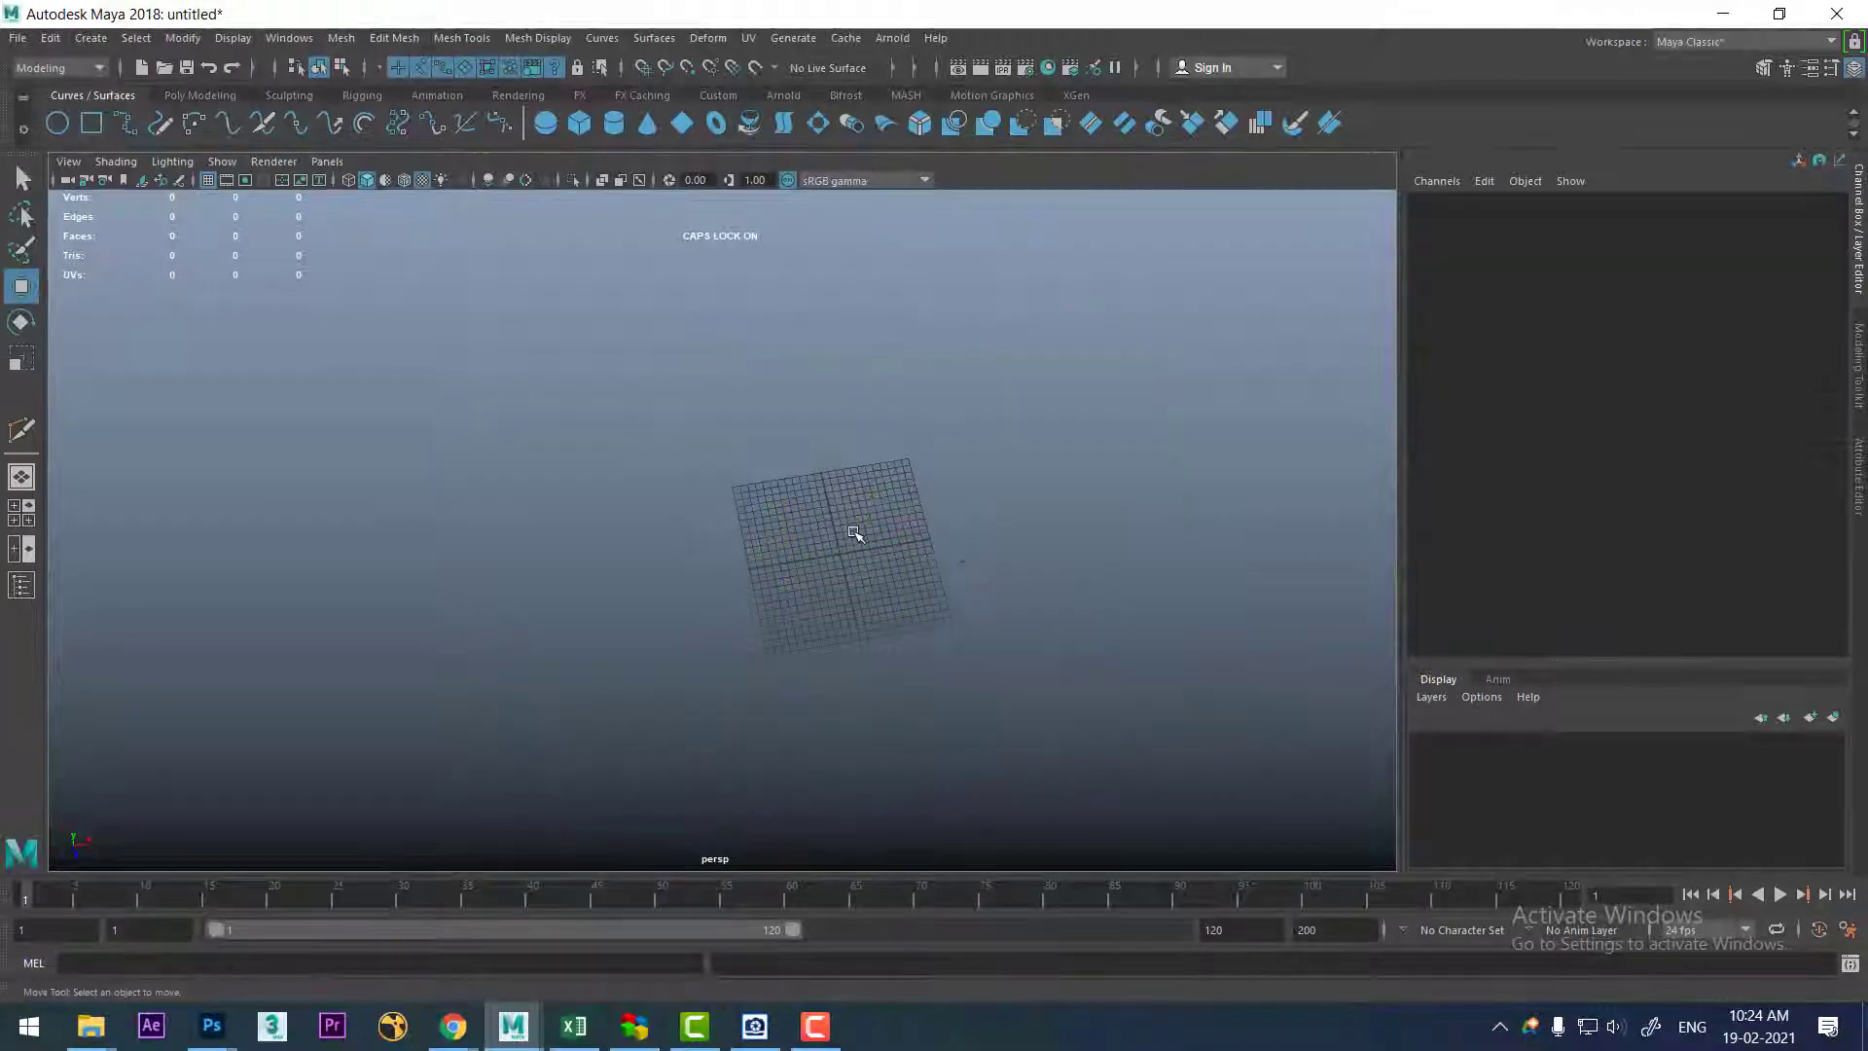
- Create a new polygon plane and scale it uniformly to 106.248
{"action": "right_click_drag", "start_coordinate": [854, 533], "coordinate": [849, 567]}
{"action": "key", "text": "r"}
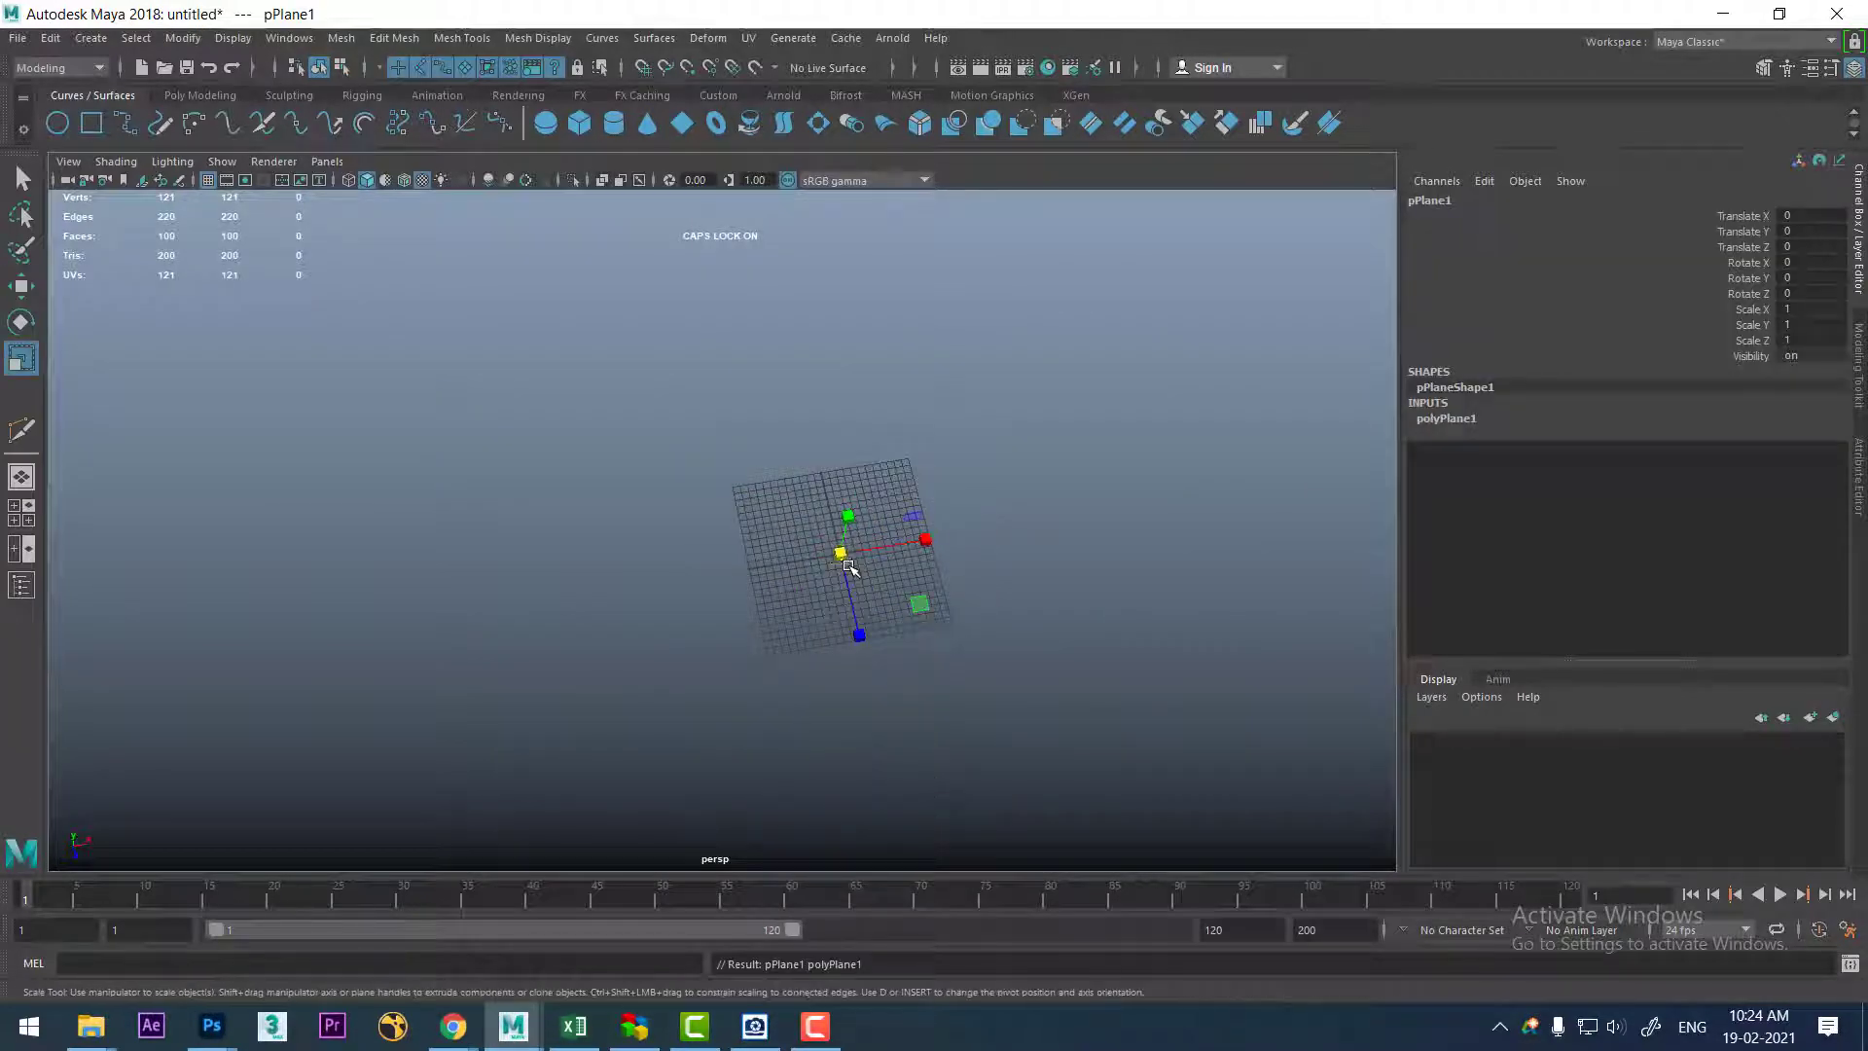
{"action": "left_click_drag", "start_coordinate": [843, 553], "coordinate": [1370, 375]}
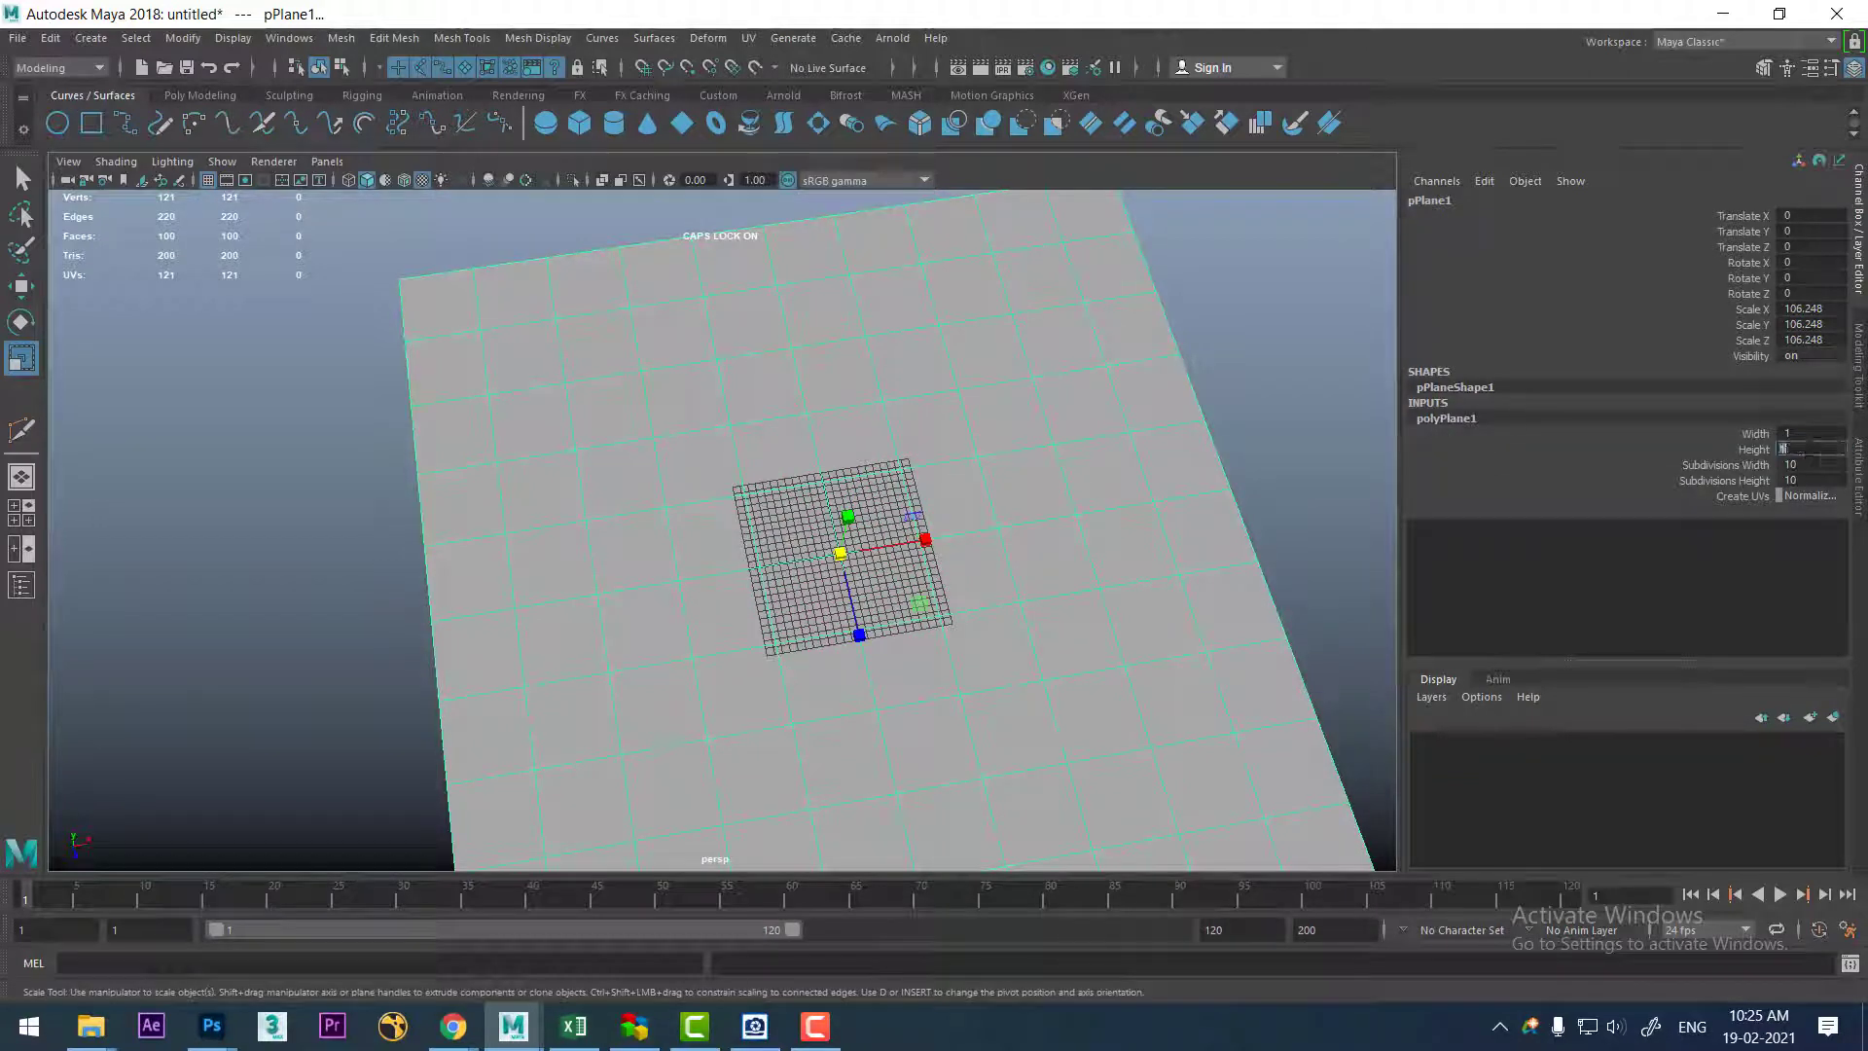
- Set the plane's Width to 13.333 and Height to 8.931
{"action": "left_click", "coordinate": [1811, 432]}
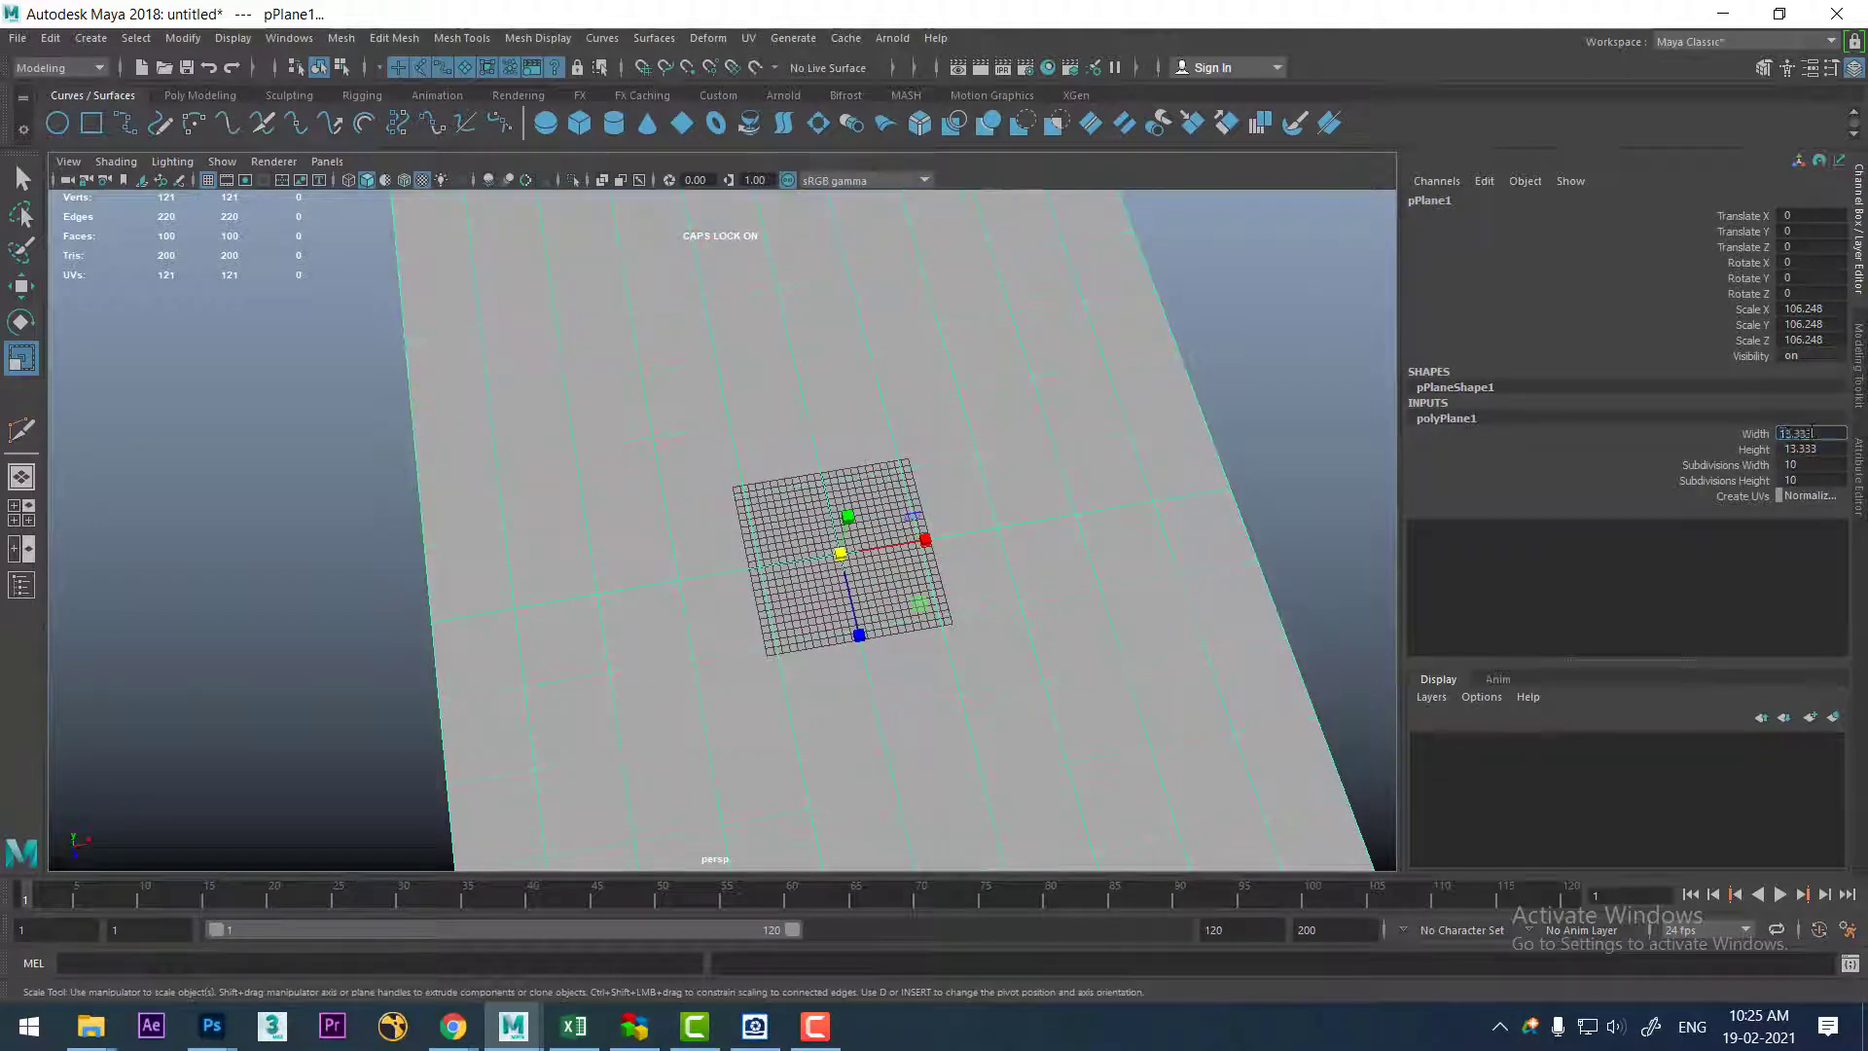
{"action": "type", "text": "3"}
{"action": "key", "text": "Return"}
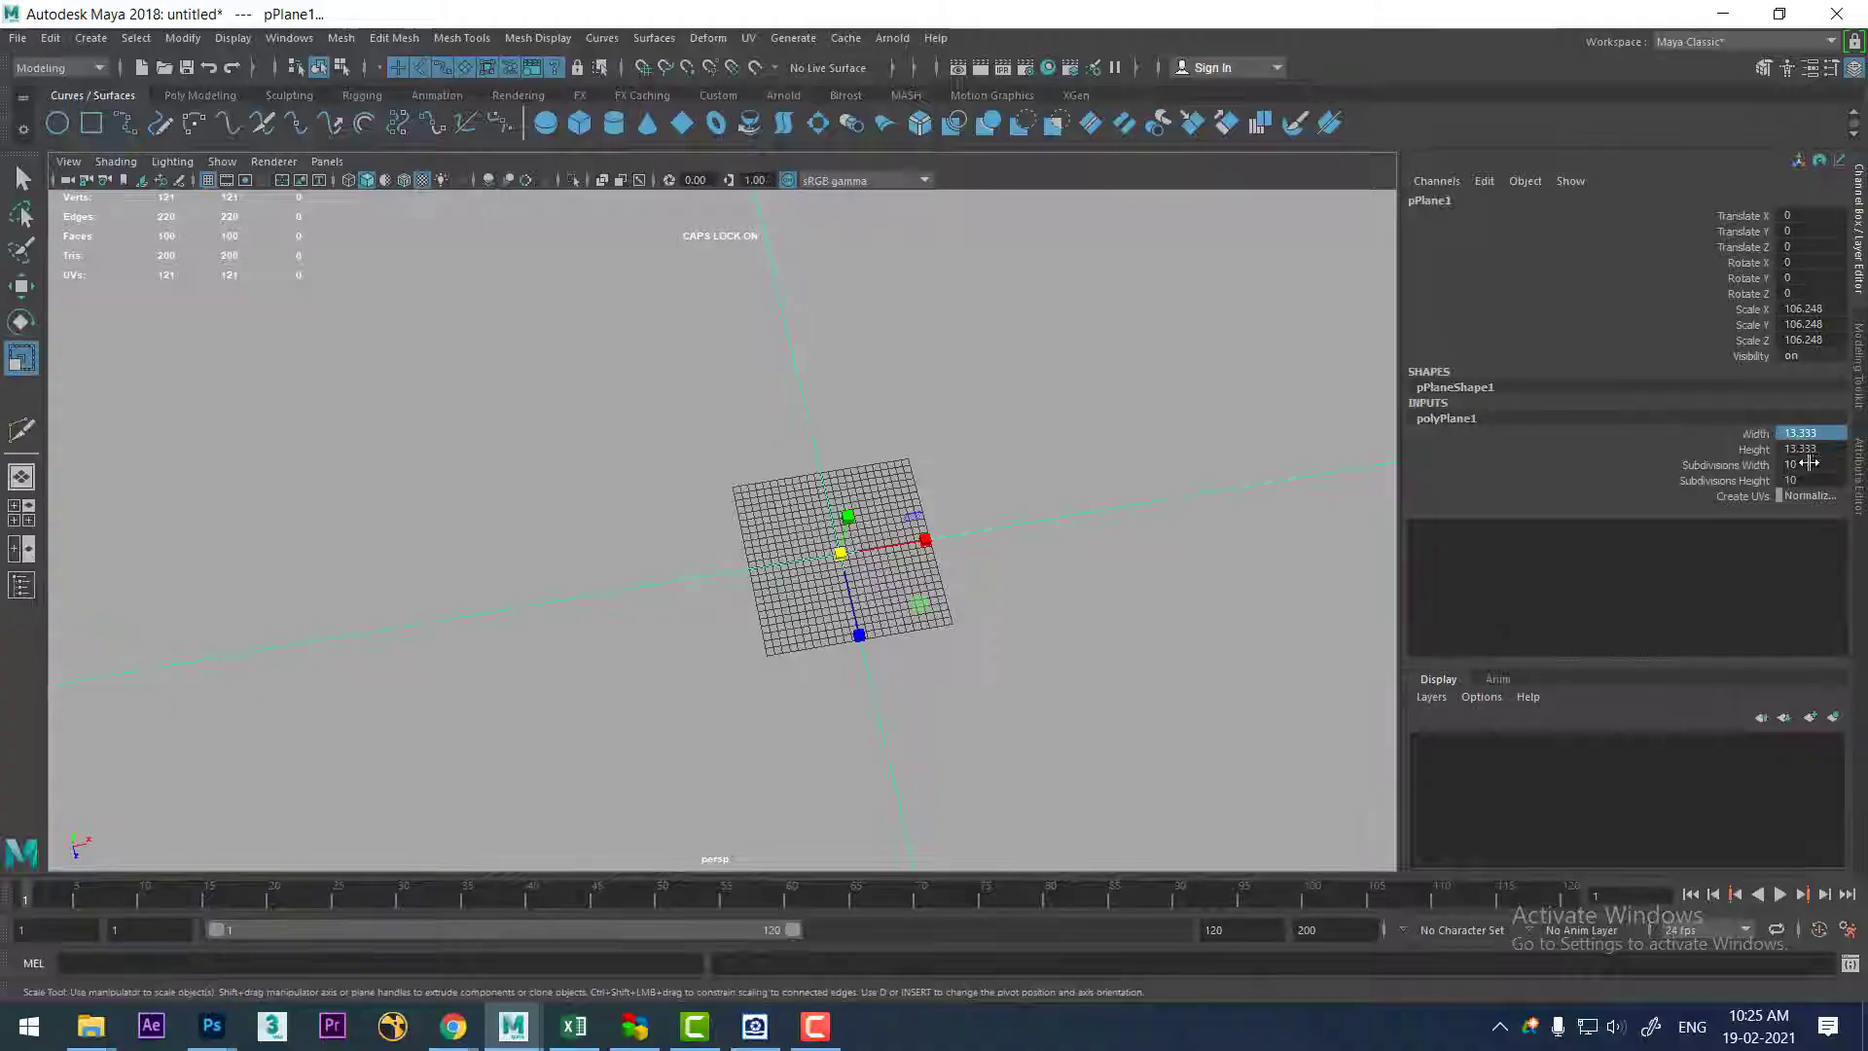
{"action": "double_click", "coordinate": [1810, 448]}
{"action": "type", "text": "8.931"}
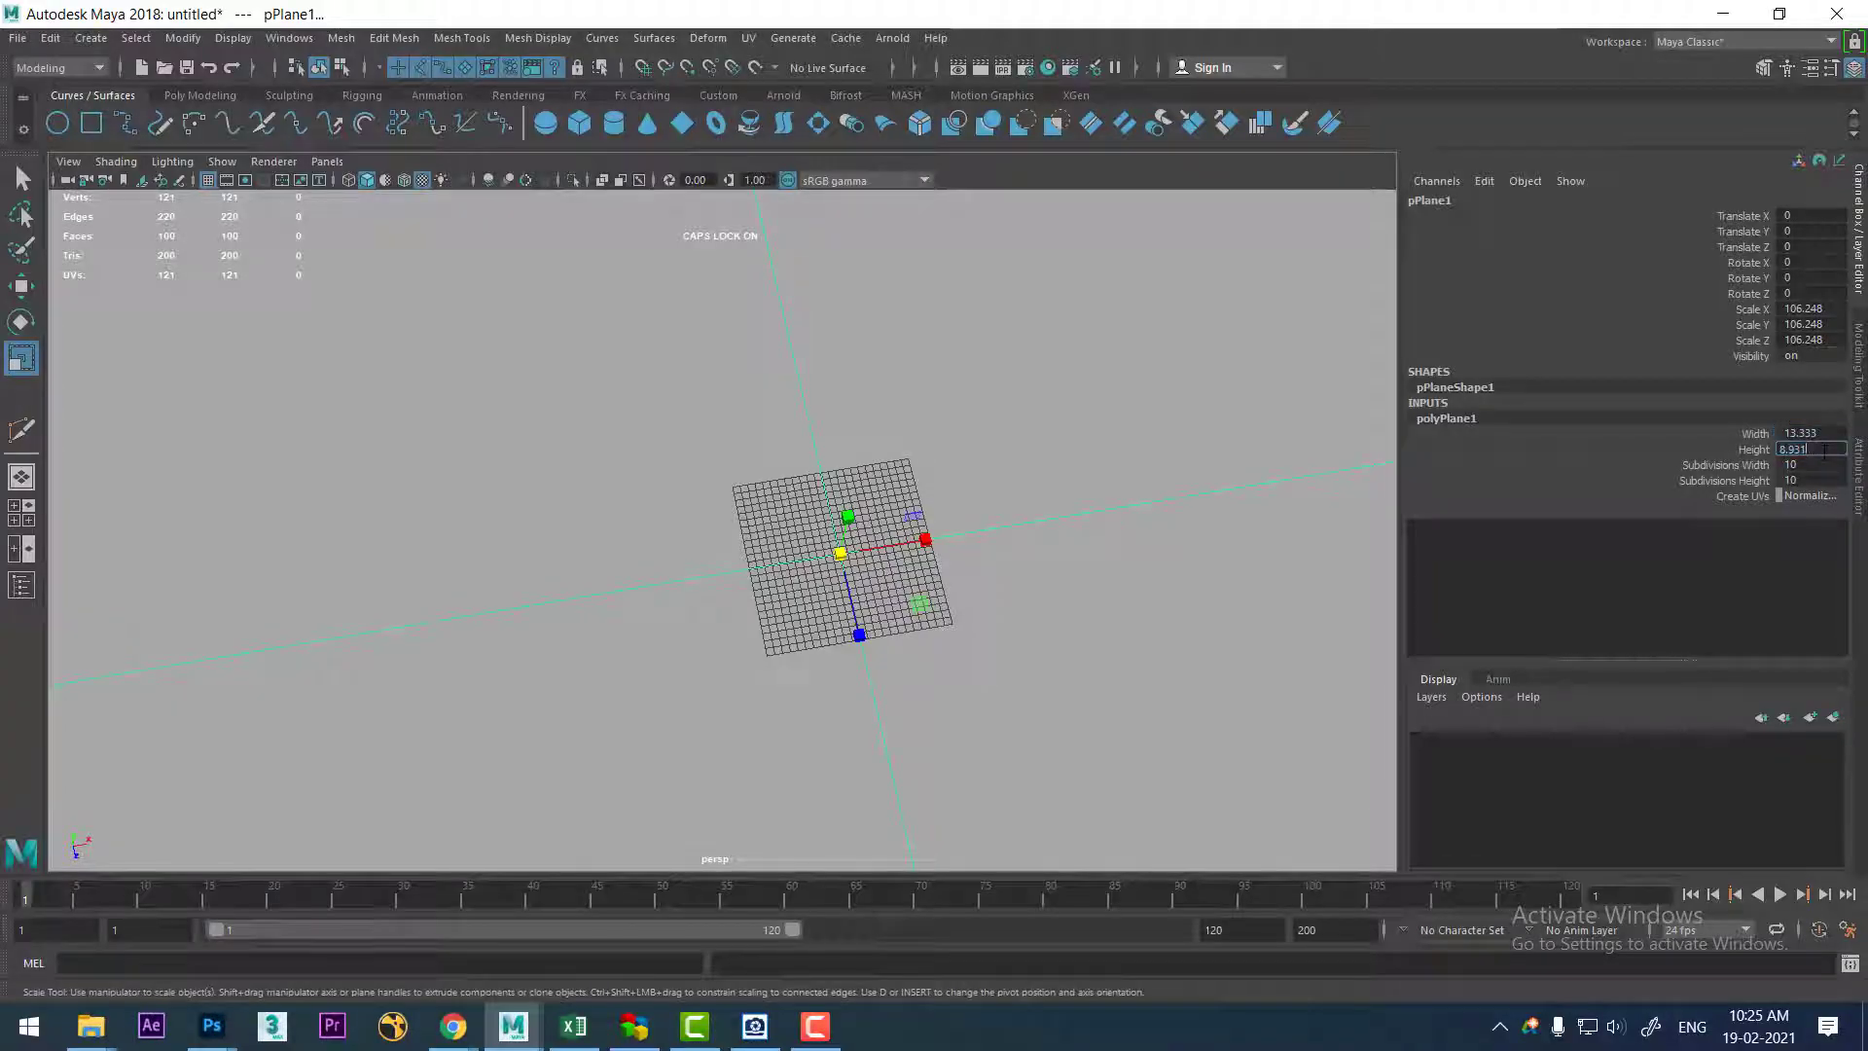
{"action": "key", "text": "Return"}
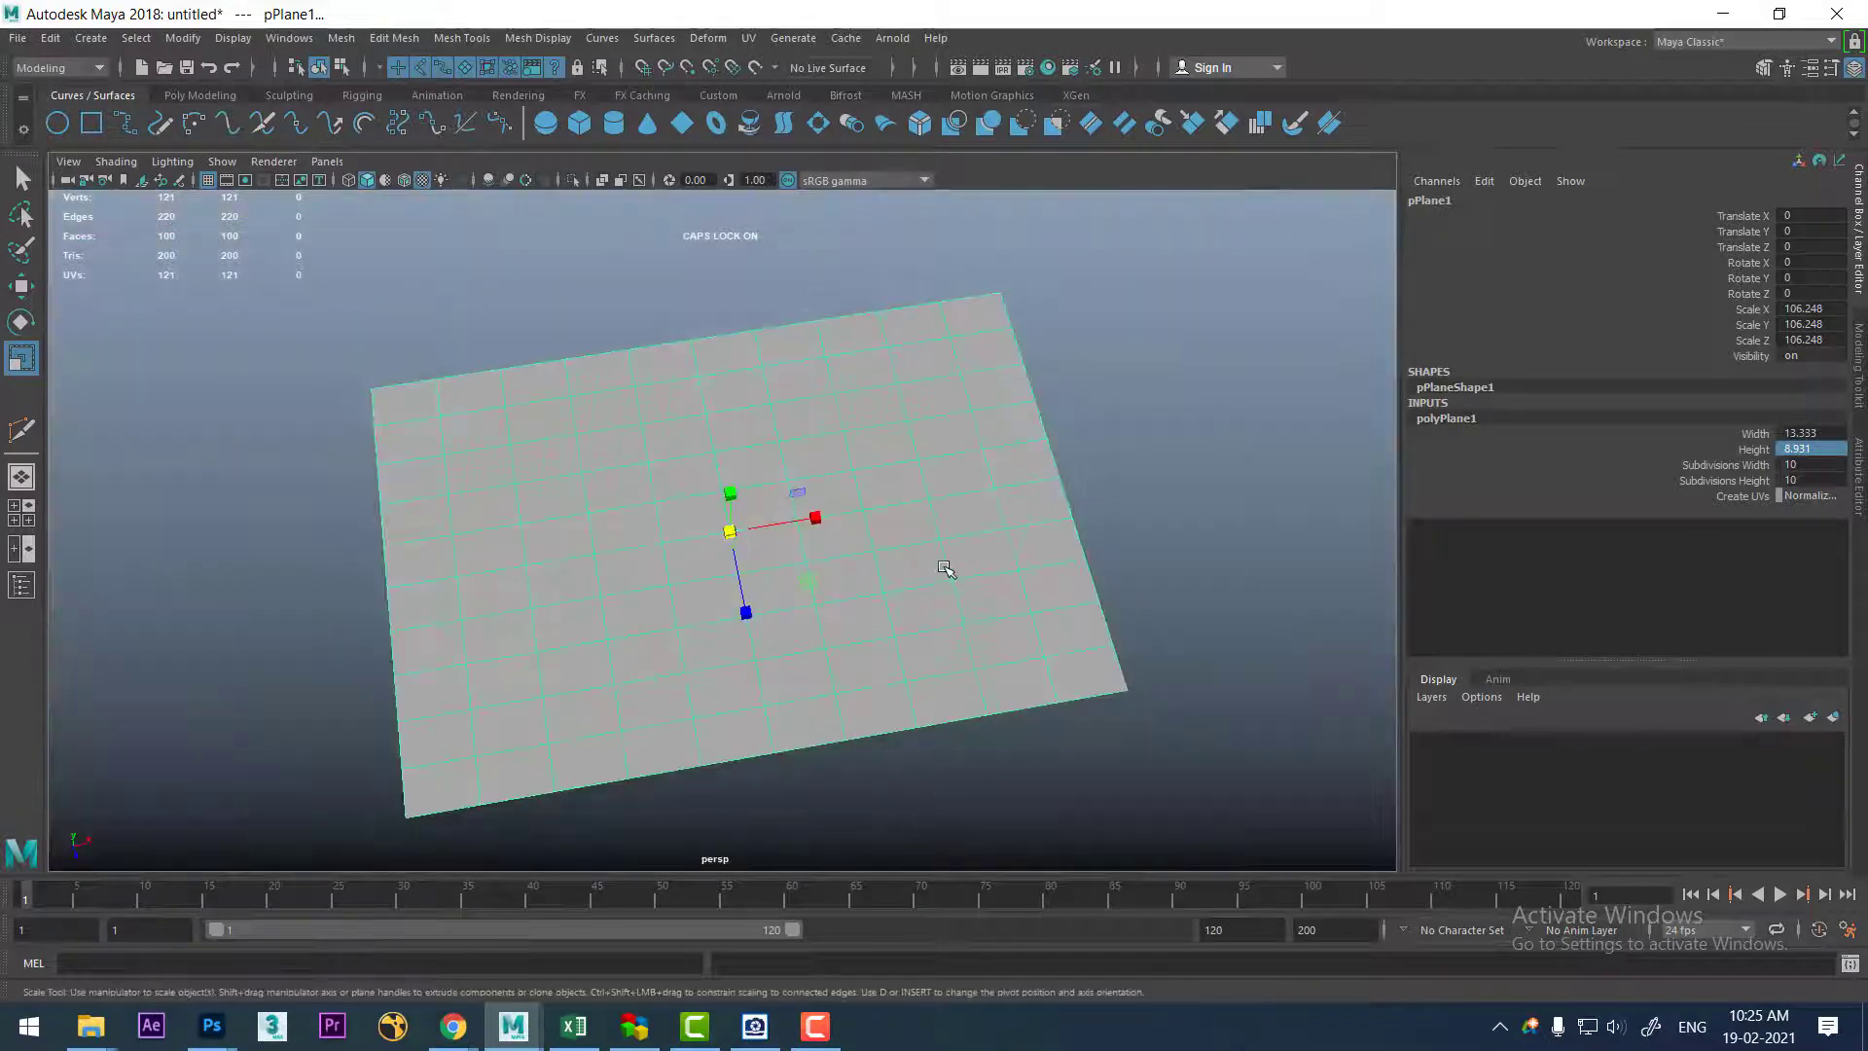
- Assign the existing leaf texture material to the new plane
{"action": "mouse_move", "coordinate": [945, 570]}
{"action": "left_mouse_down", "text": "alt"}
{"action": "mouse_move", "coordinate": [996, 755]}
{"action": "mouse_move", "coordinate": [892, 617]}
{"action": "mouse_move", "coordinate": [859, 447]}
{"action": "left_mouse_up", "text": "alt"}
{"action": "mouse_move", "coordinate": [858, 439]}
{"action": "right_mouse_down"}
{"action": "mouse_move", "coordinate": [919, 1005]}
{"action": "mouse_move", "coordinate": [976, 976]}
{"action": "right_mouse_up"}
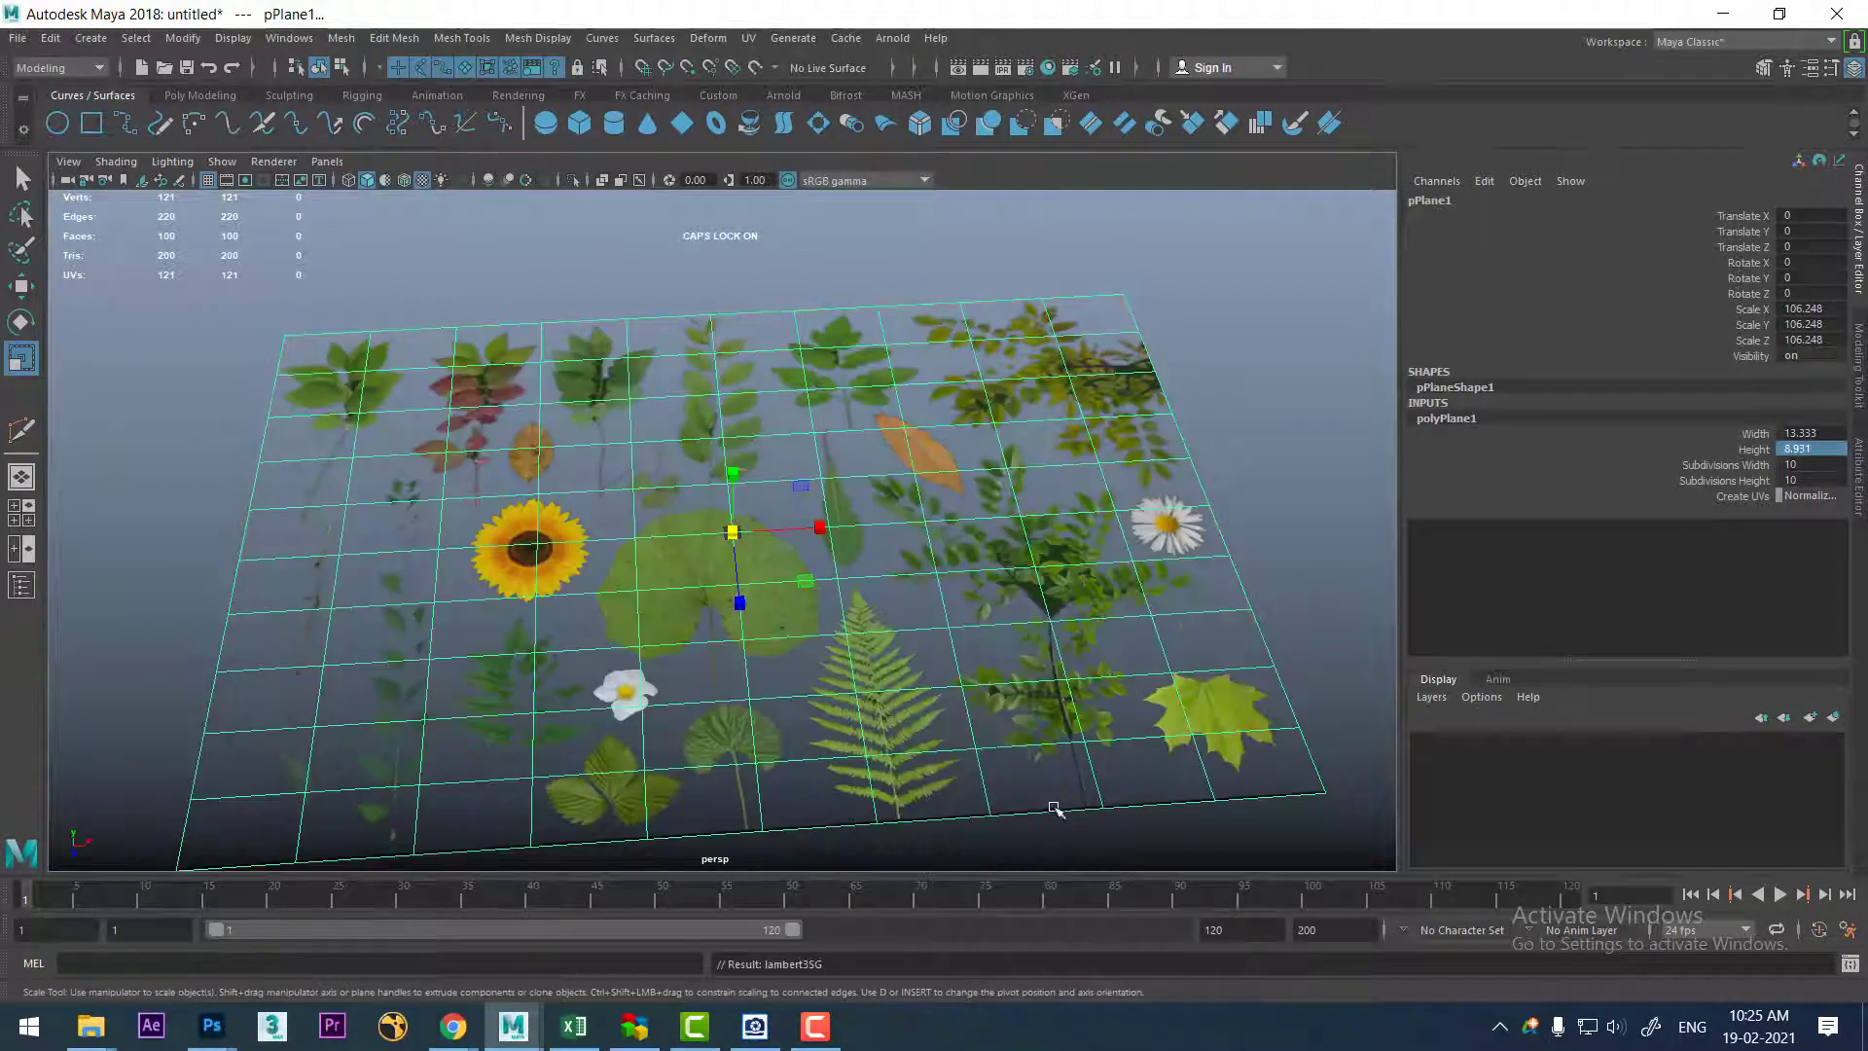
{"action": "left_click", "coordinate": [1291, 491]}
{"action": "left_click", "coordinate": [1070, 579]}
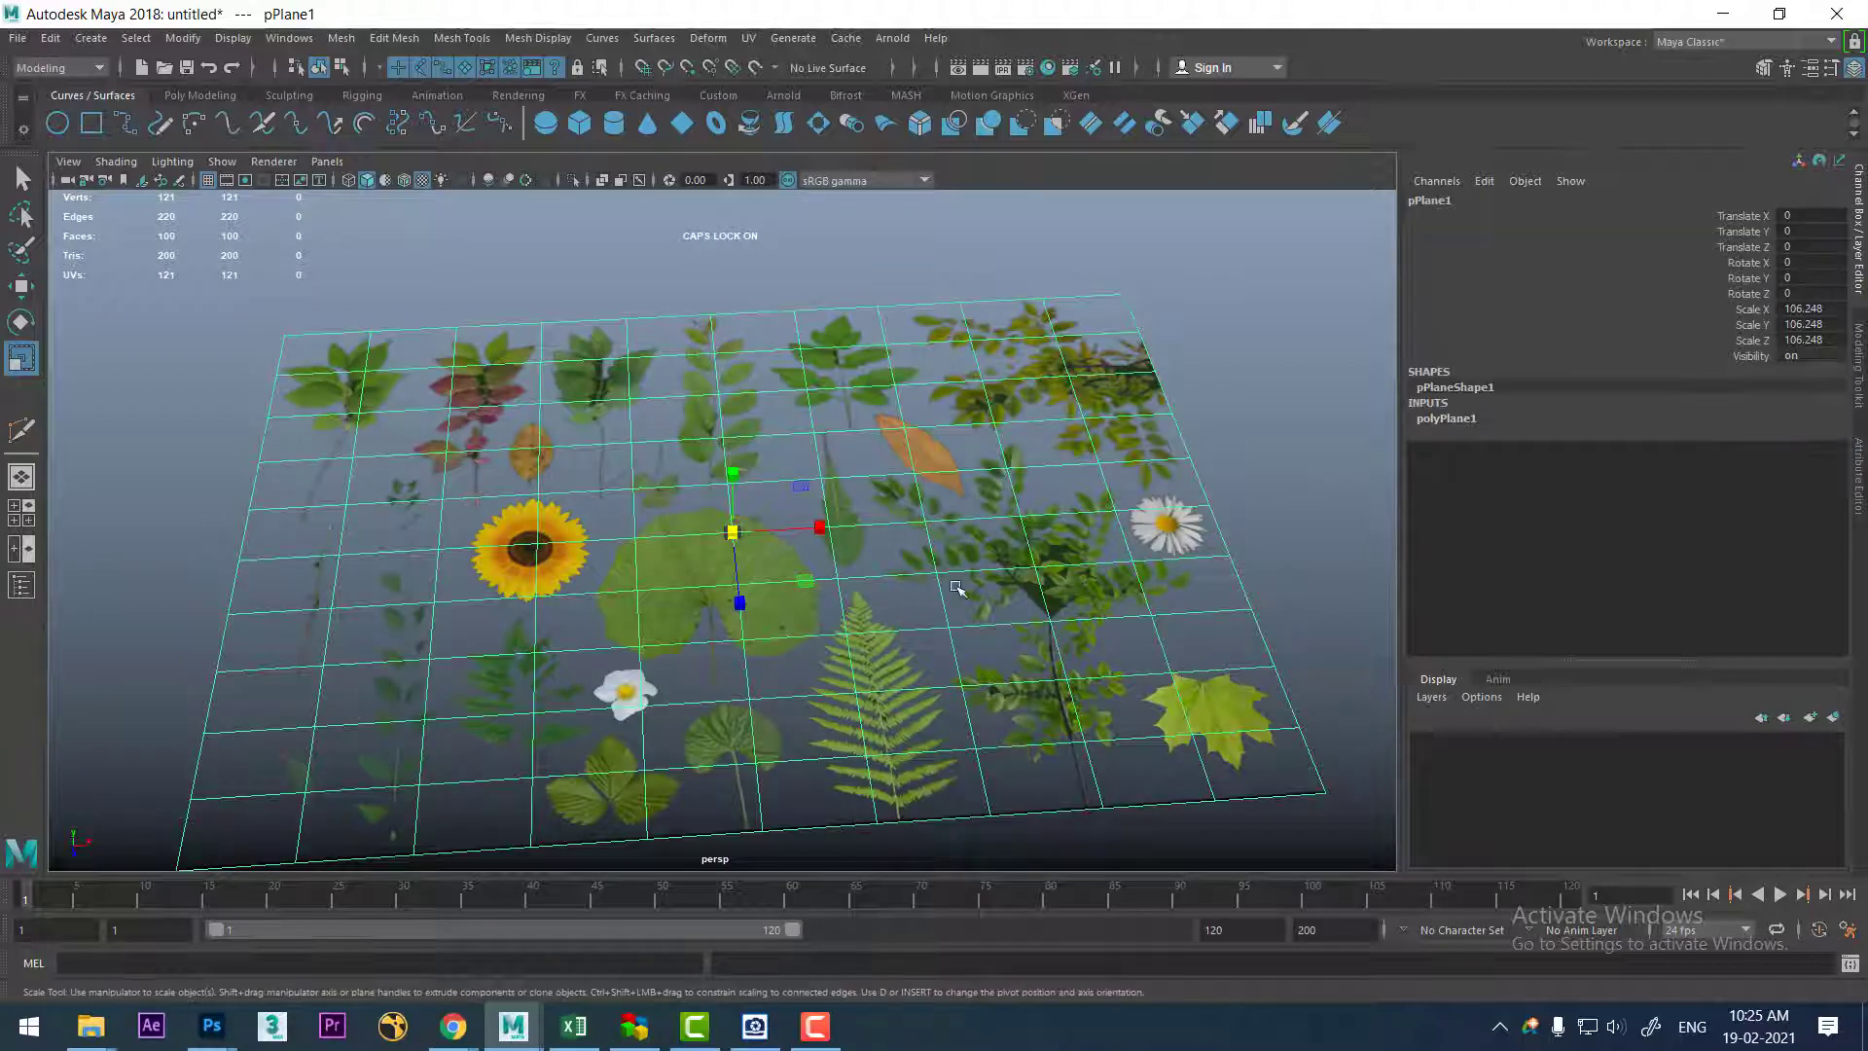
- Turn on Preserve UVs in the Scale tool settings
{"action": "left_click", "coordinate": [1831, 68]}
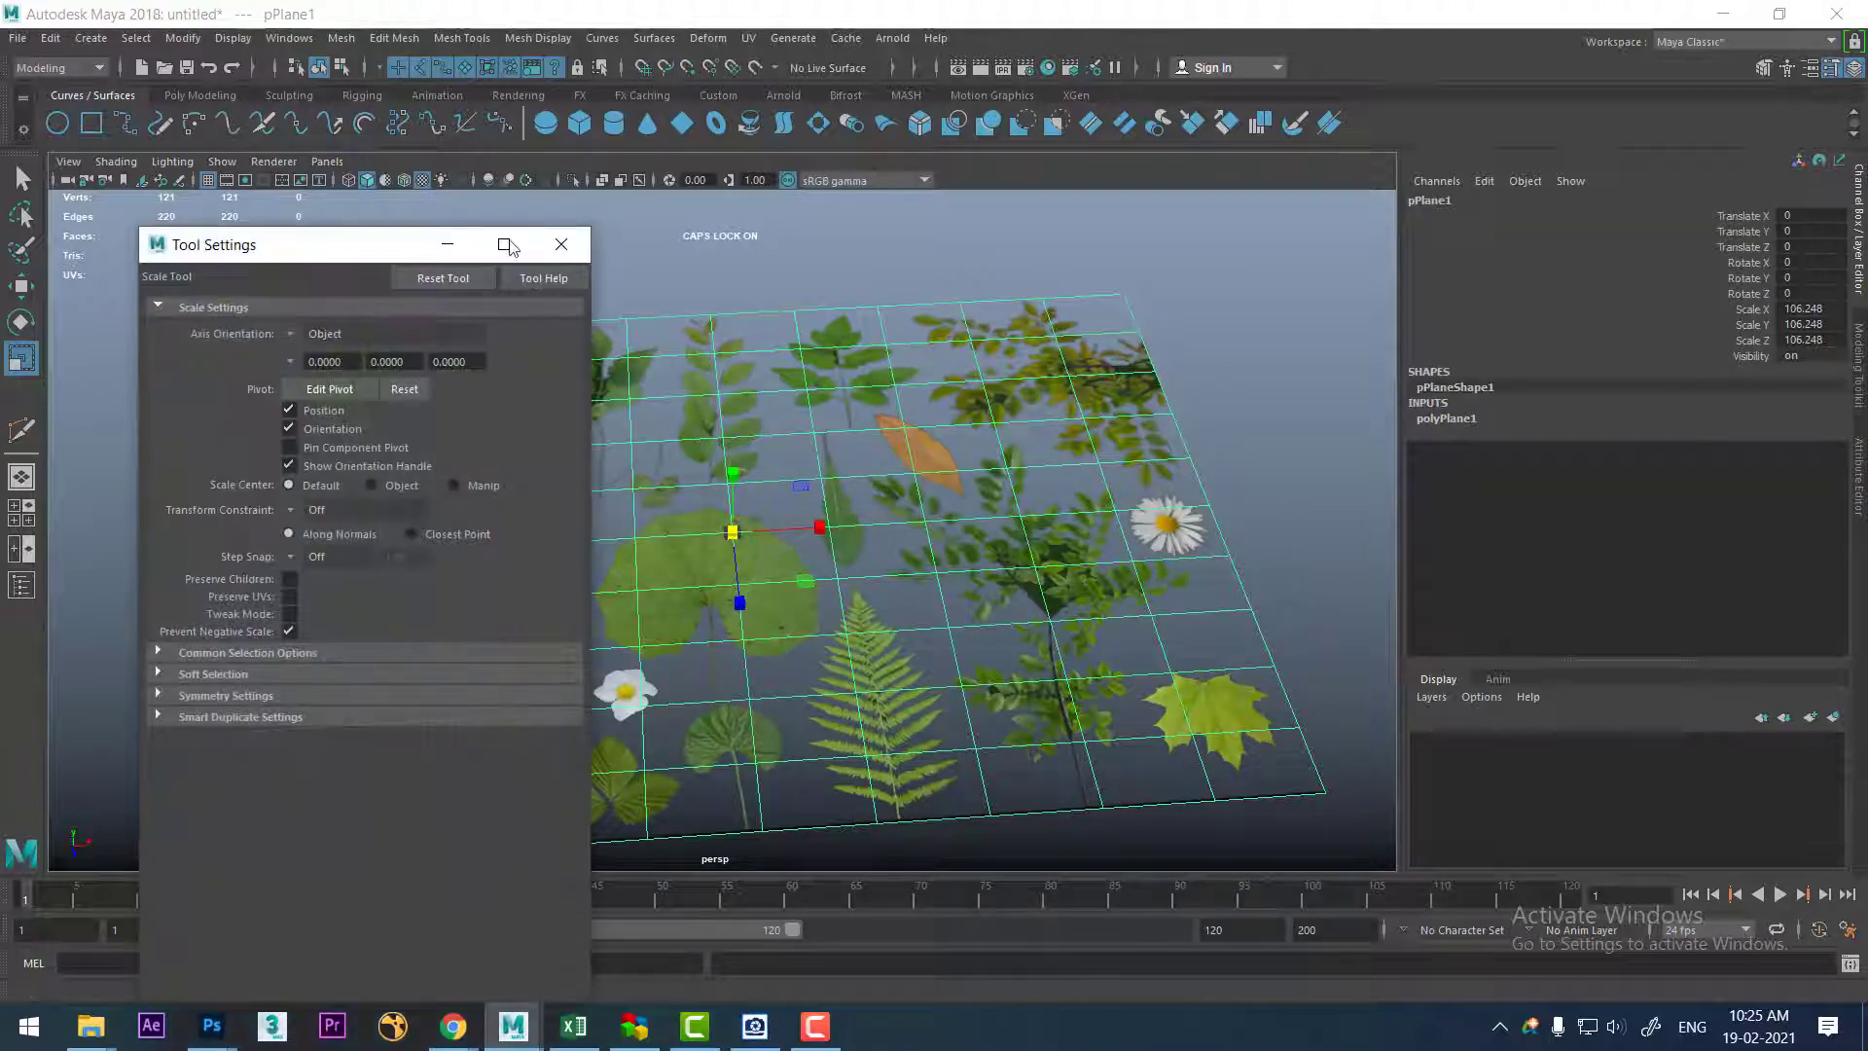
{"action": "left_click_drag", "start_coordinate": [508, 246], "coordinate": [1123, 186]}
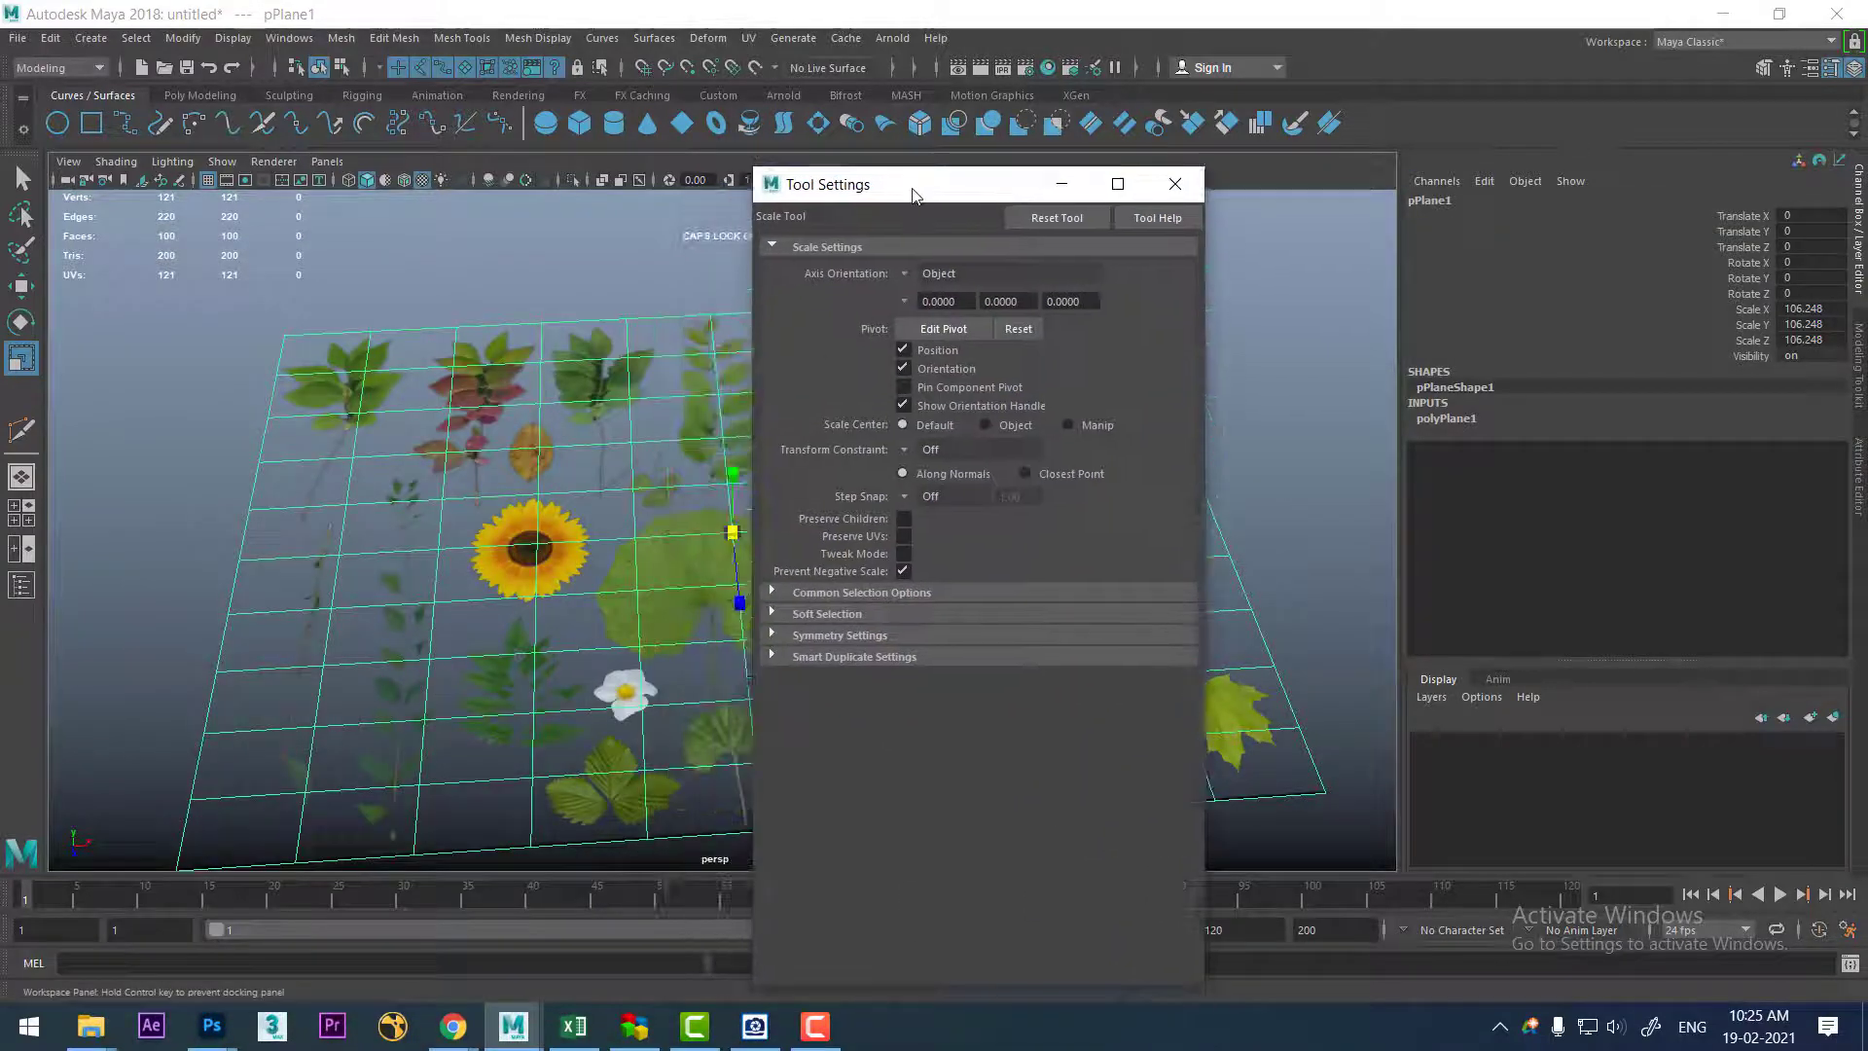
{"action": "left_click", "coordinate": [904, 536]}
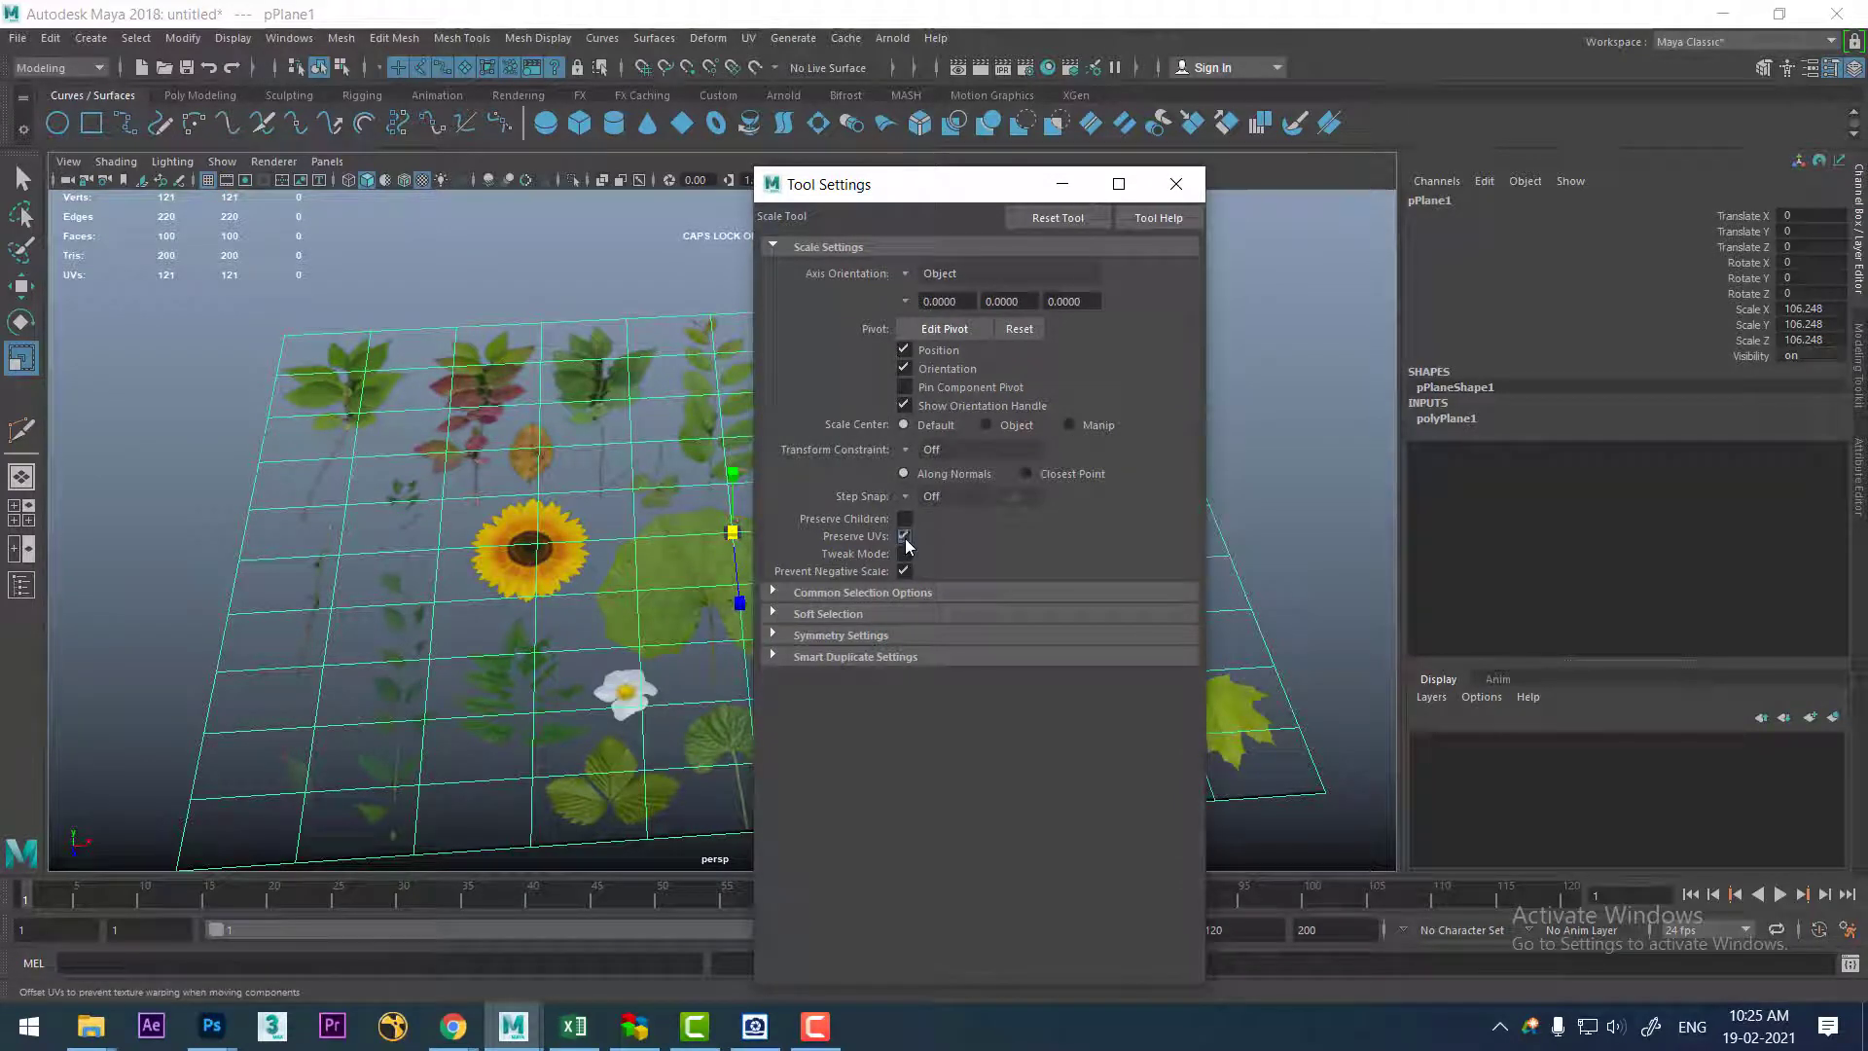
{"action": "mouse_move", "coordinate": [985, 184]}
{"action": "left_mouse_down"}
{"action": "mouse_move", "coordinate": [1291, 217]}
{"action": "mouse_move", "coordinate": [1080, 298]}
{"action": "left_mouse_up"}
- Raise the plane's Subdivisions Width and Height from 10 to 14
{"action": "left_click", "coordinate": [1445, 418]}
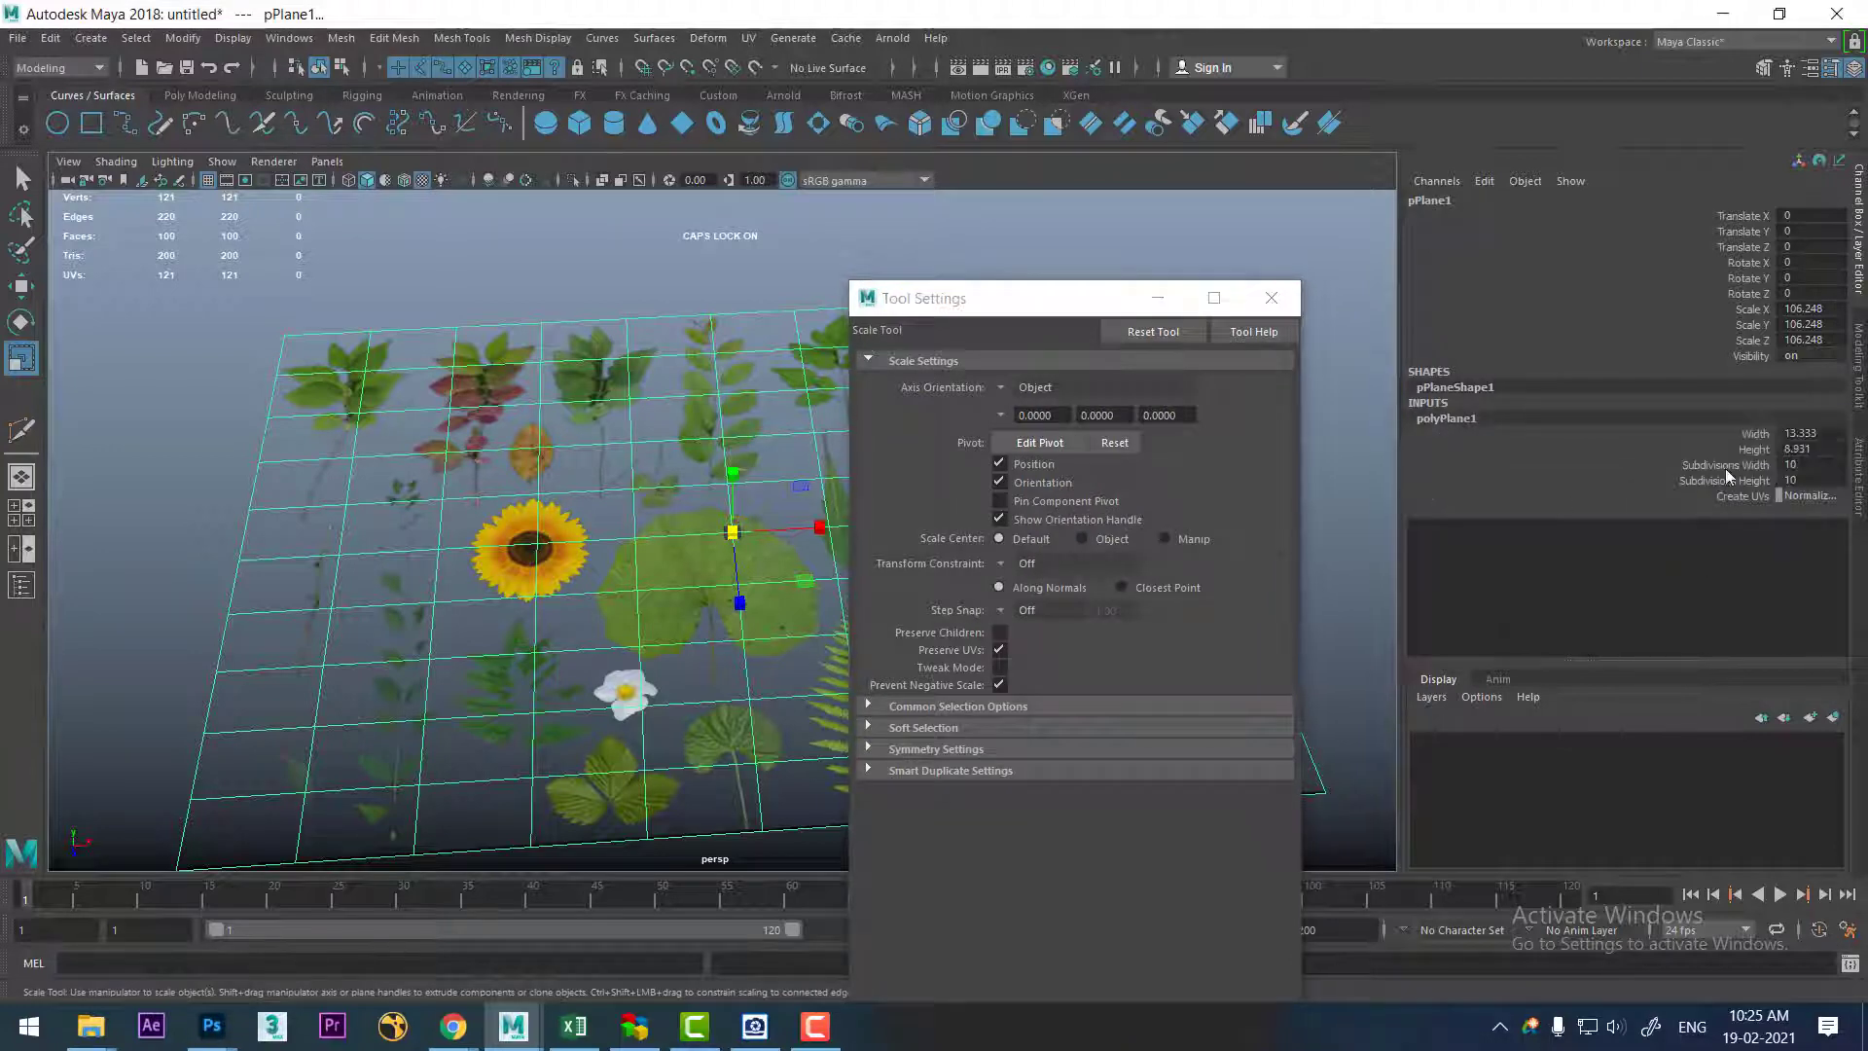
{"action": "left_click_drag", "start_coordinate": [1728, 467], "coordinate": [1721, 483]}
{"action": "middle_click_drag", "start_coordinate": [458, 502], "coordinate": [490, 485]}
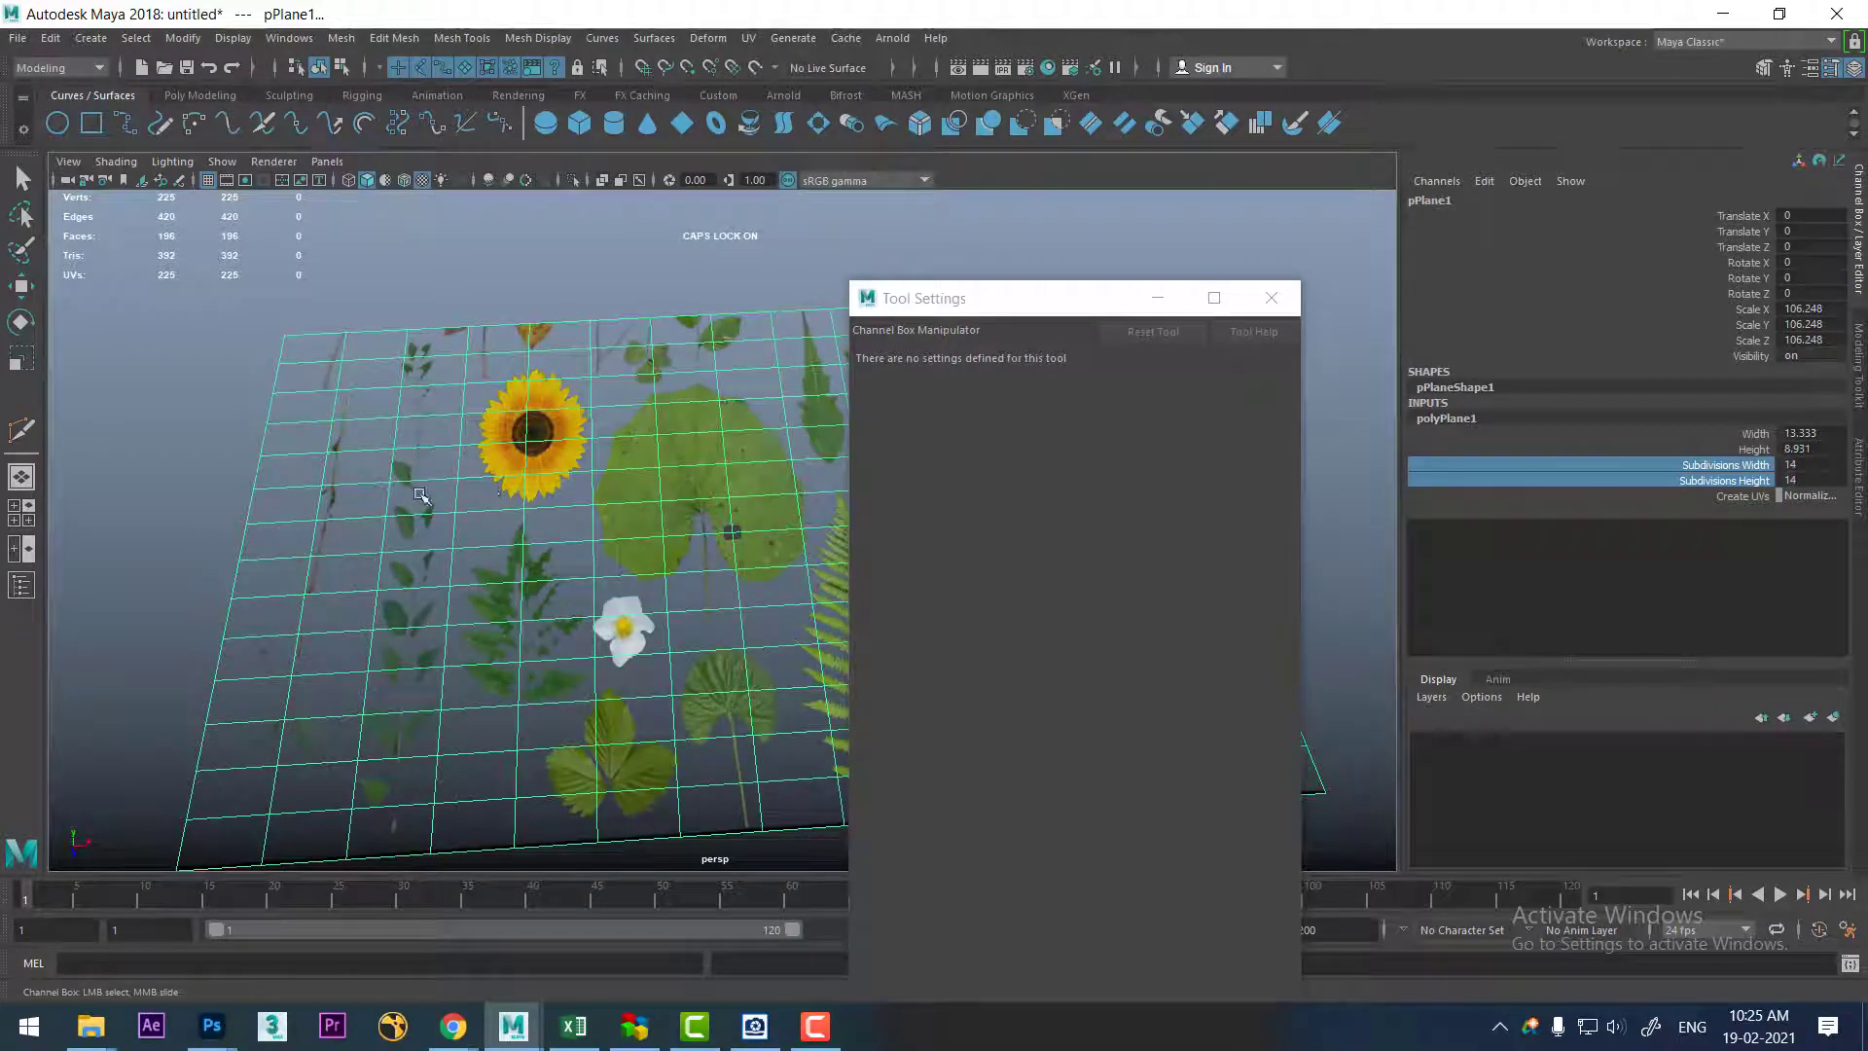
- Apply a planar UV projection to the leaf plane from the Planar Mapping options
{"action": "left_click", "coordinate": [748, 38]}
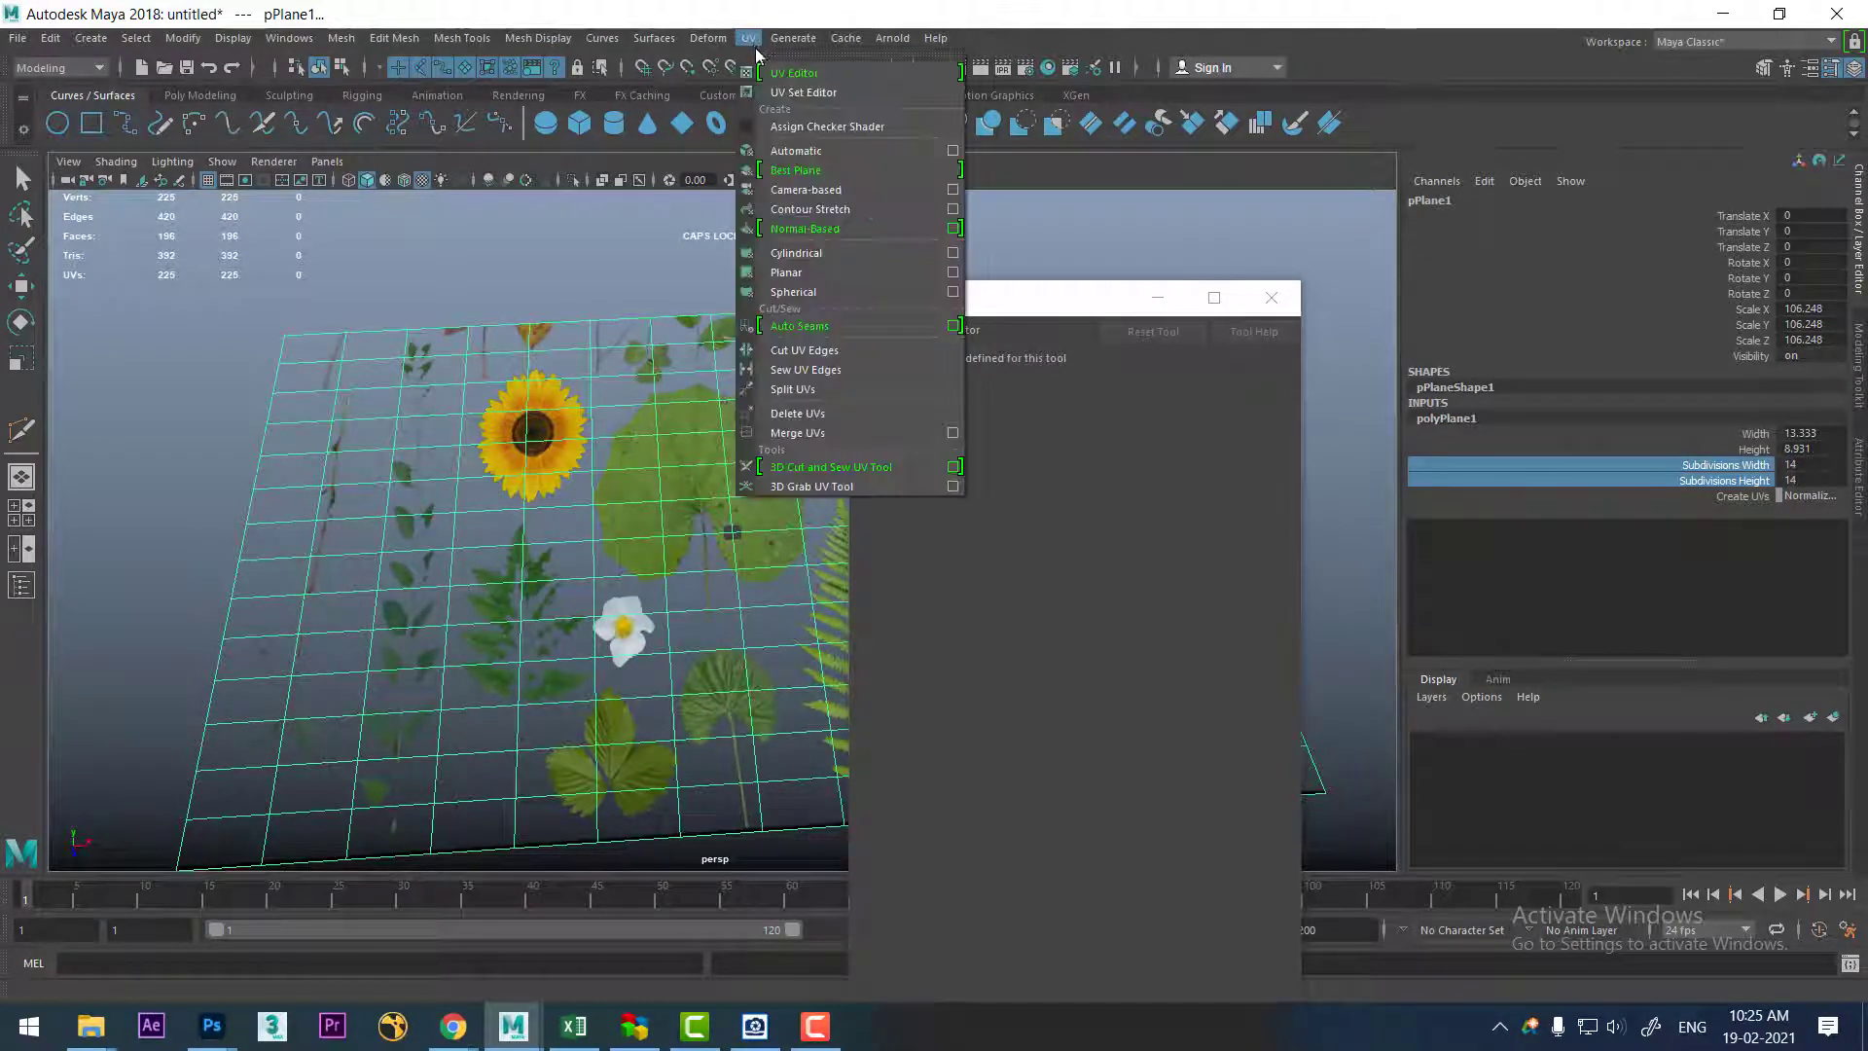
{"action": "left_click", "coordinate": [952, 274]}
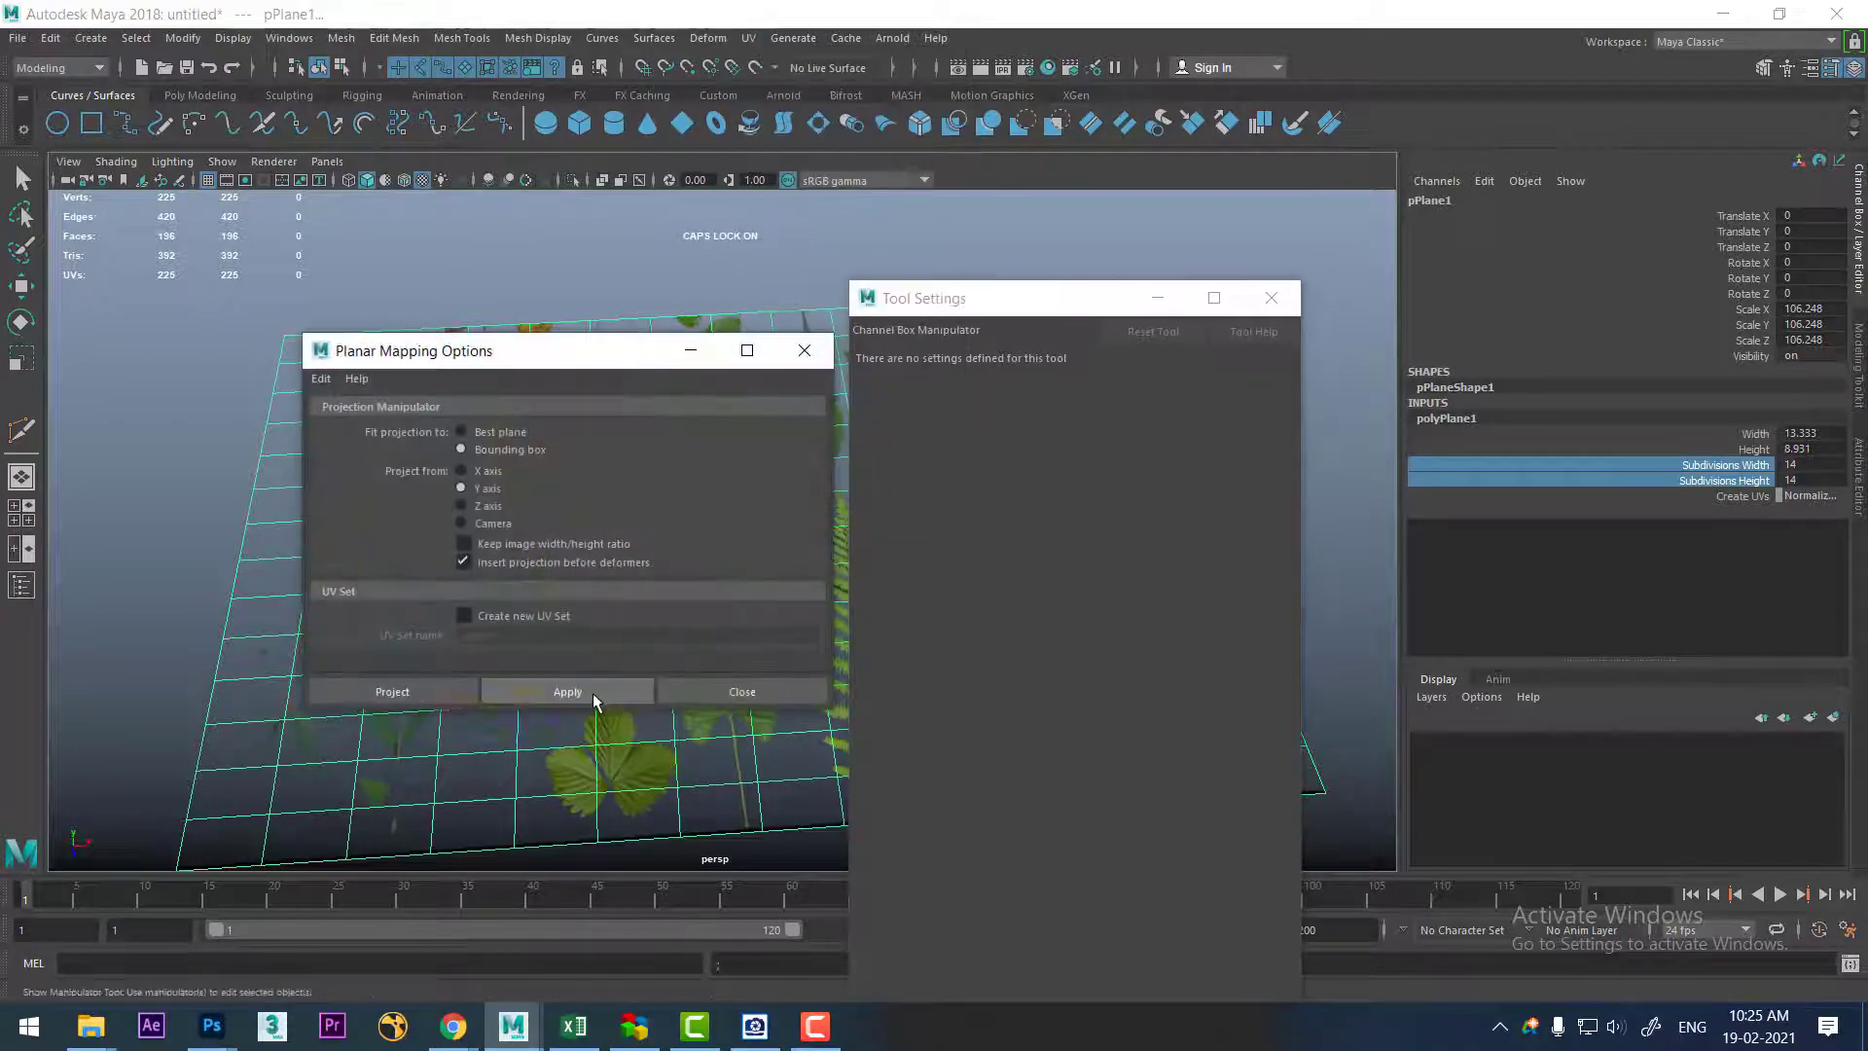
{"action": "left_click", "coordinate": [567, 691]}
{"action": "left_click_drag", "start_coordinate": [615, 353], "coordinate": [1027, 289]}
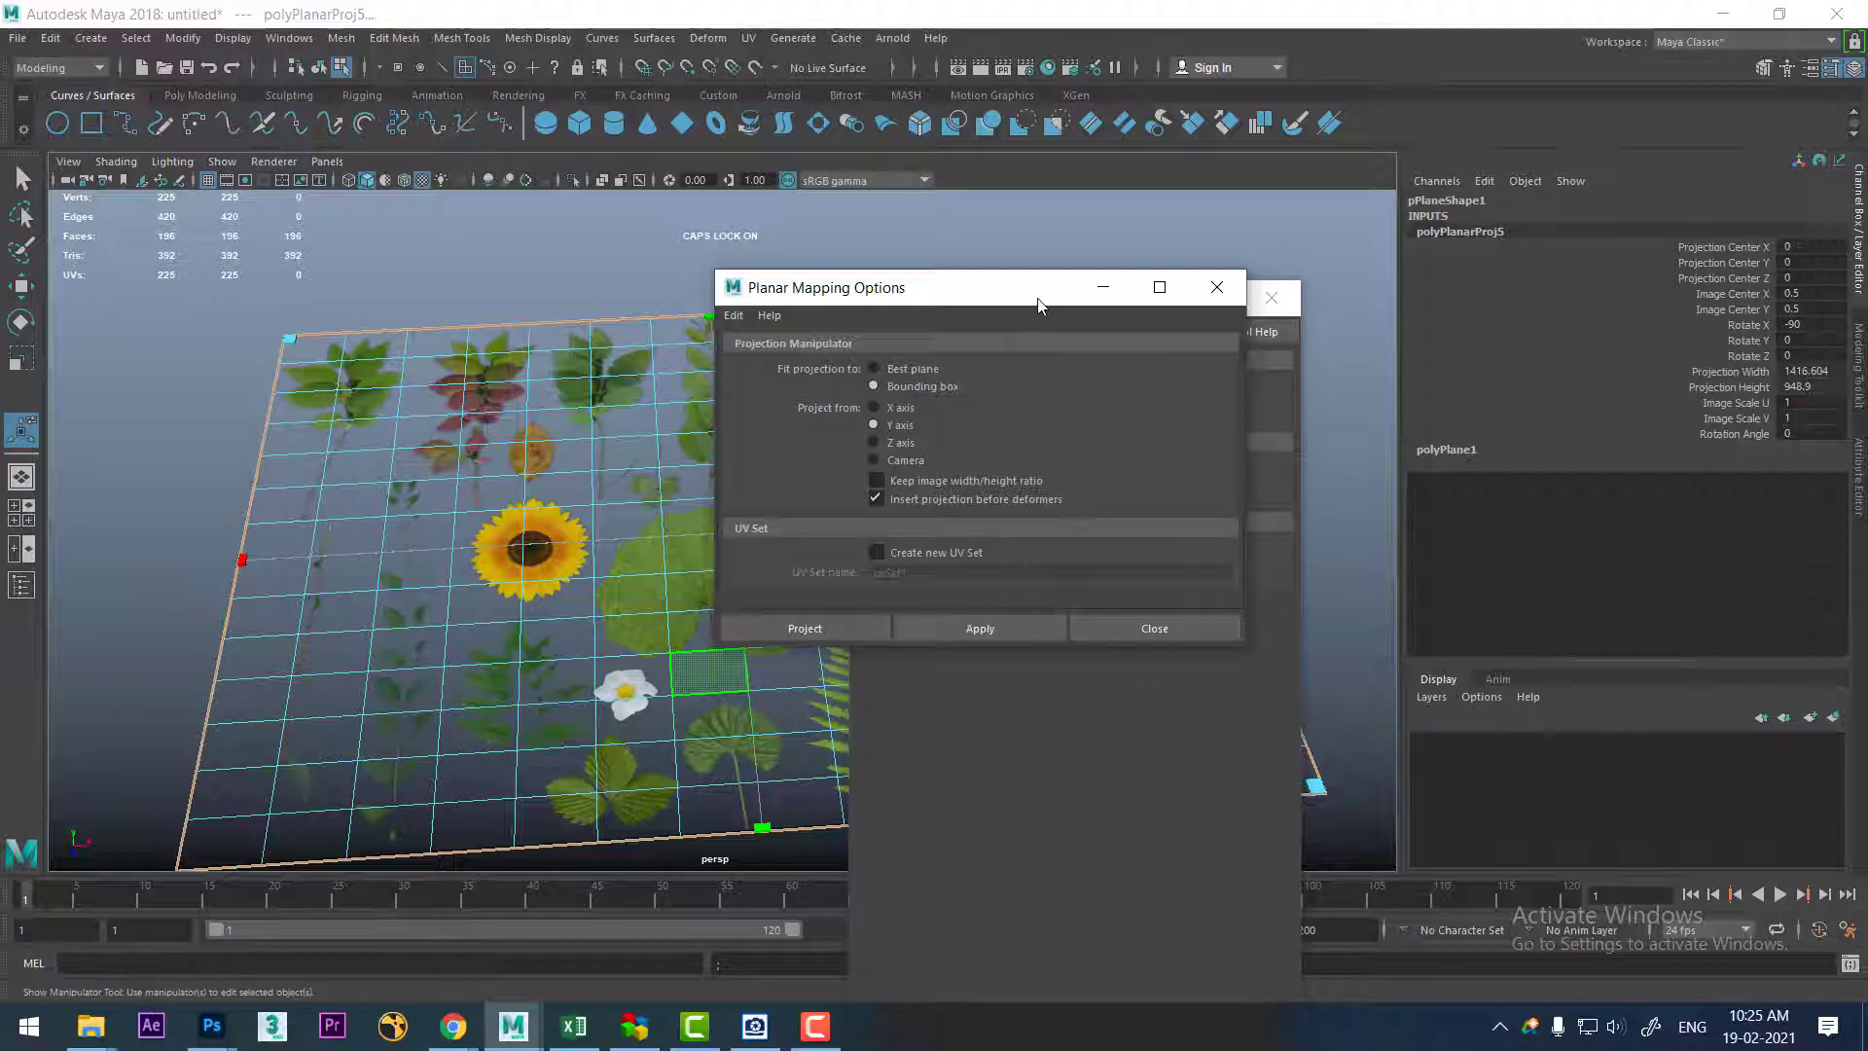
{"action": "left_click_drag", "start_coordinate": [1039, 305], "coordinate": [898, 544]}
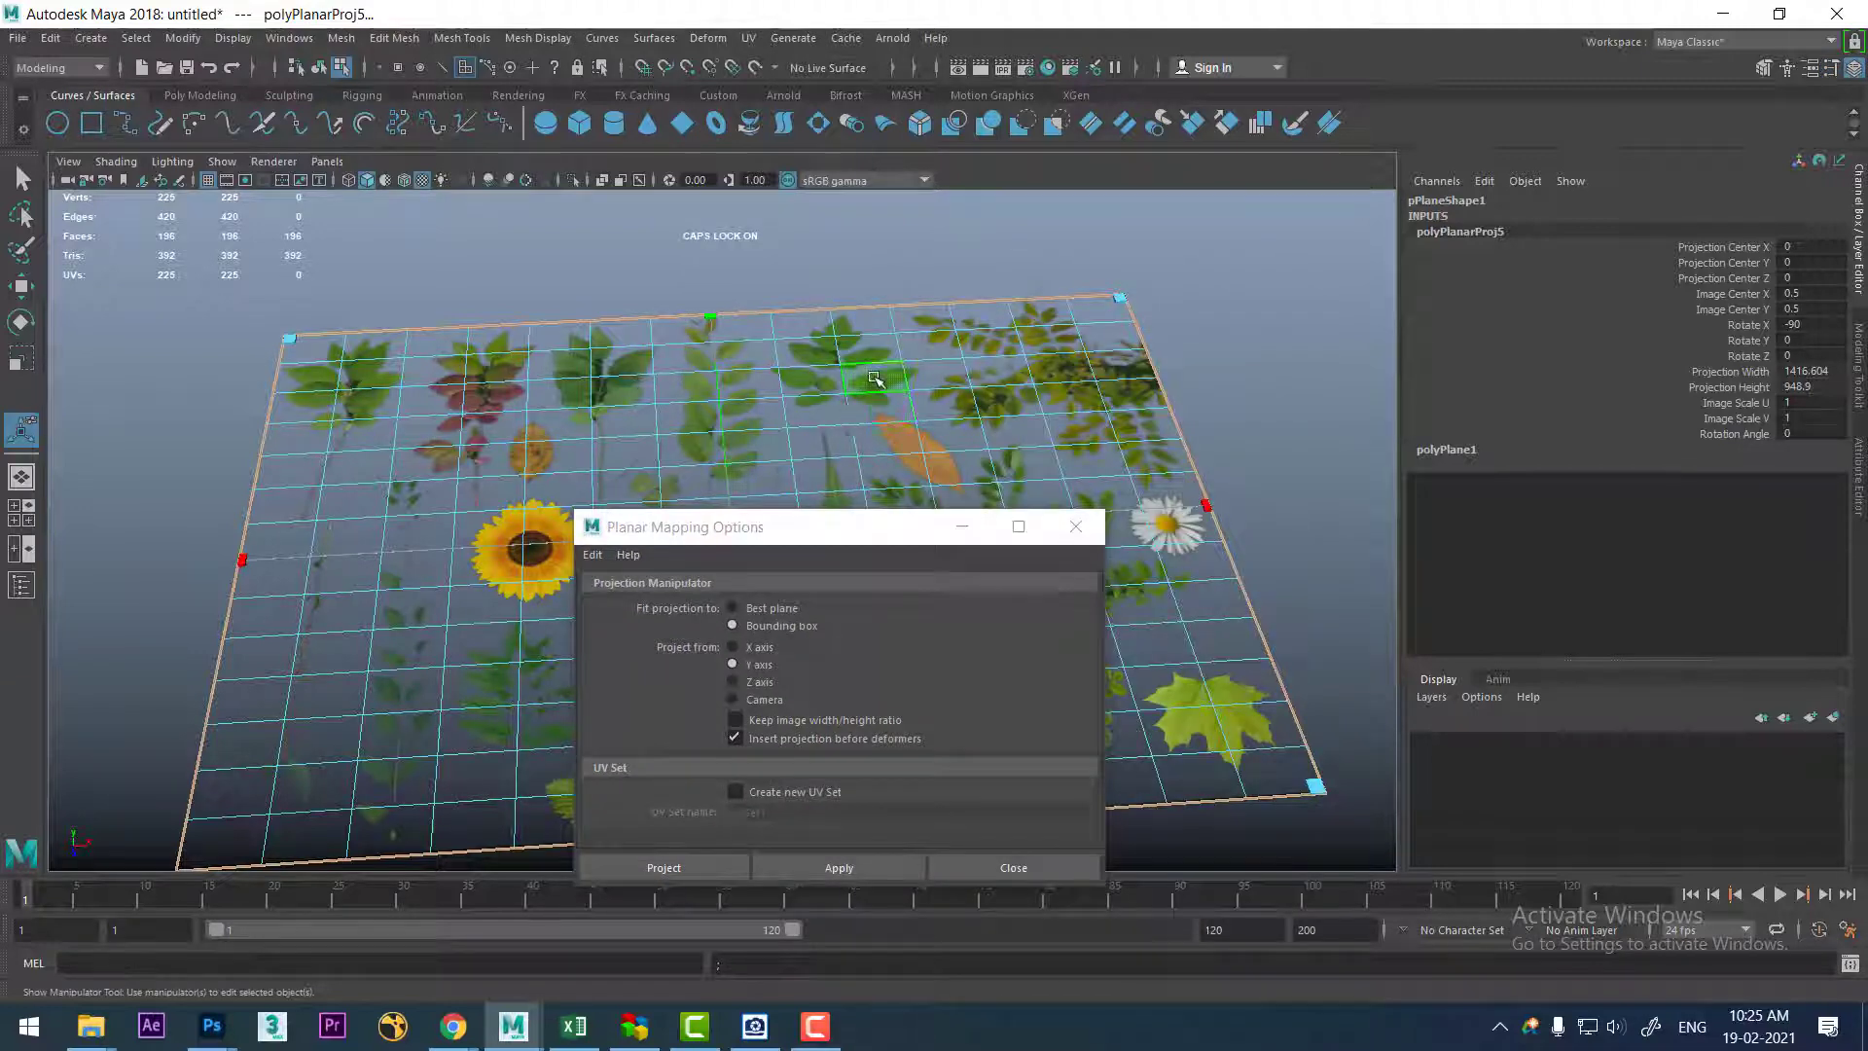
- Raise the subdivisions to 19 by 19 and reapply the planar projection
{"action": "key", "text": "q"}
{"action": "left_click", "coordinate": [1457, 435]}
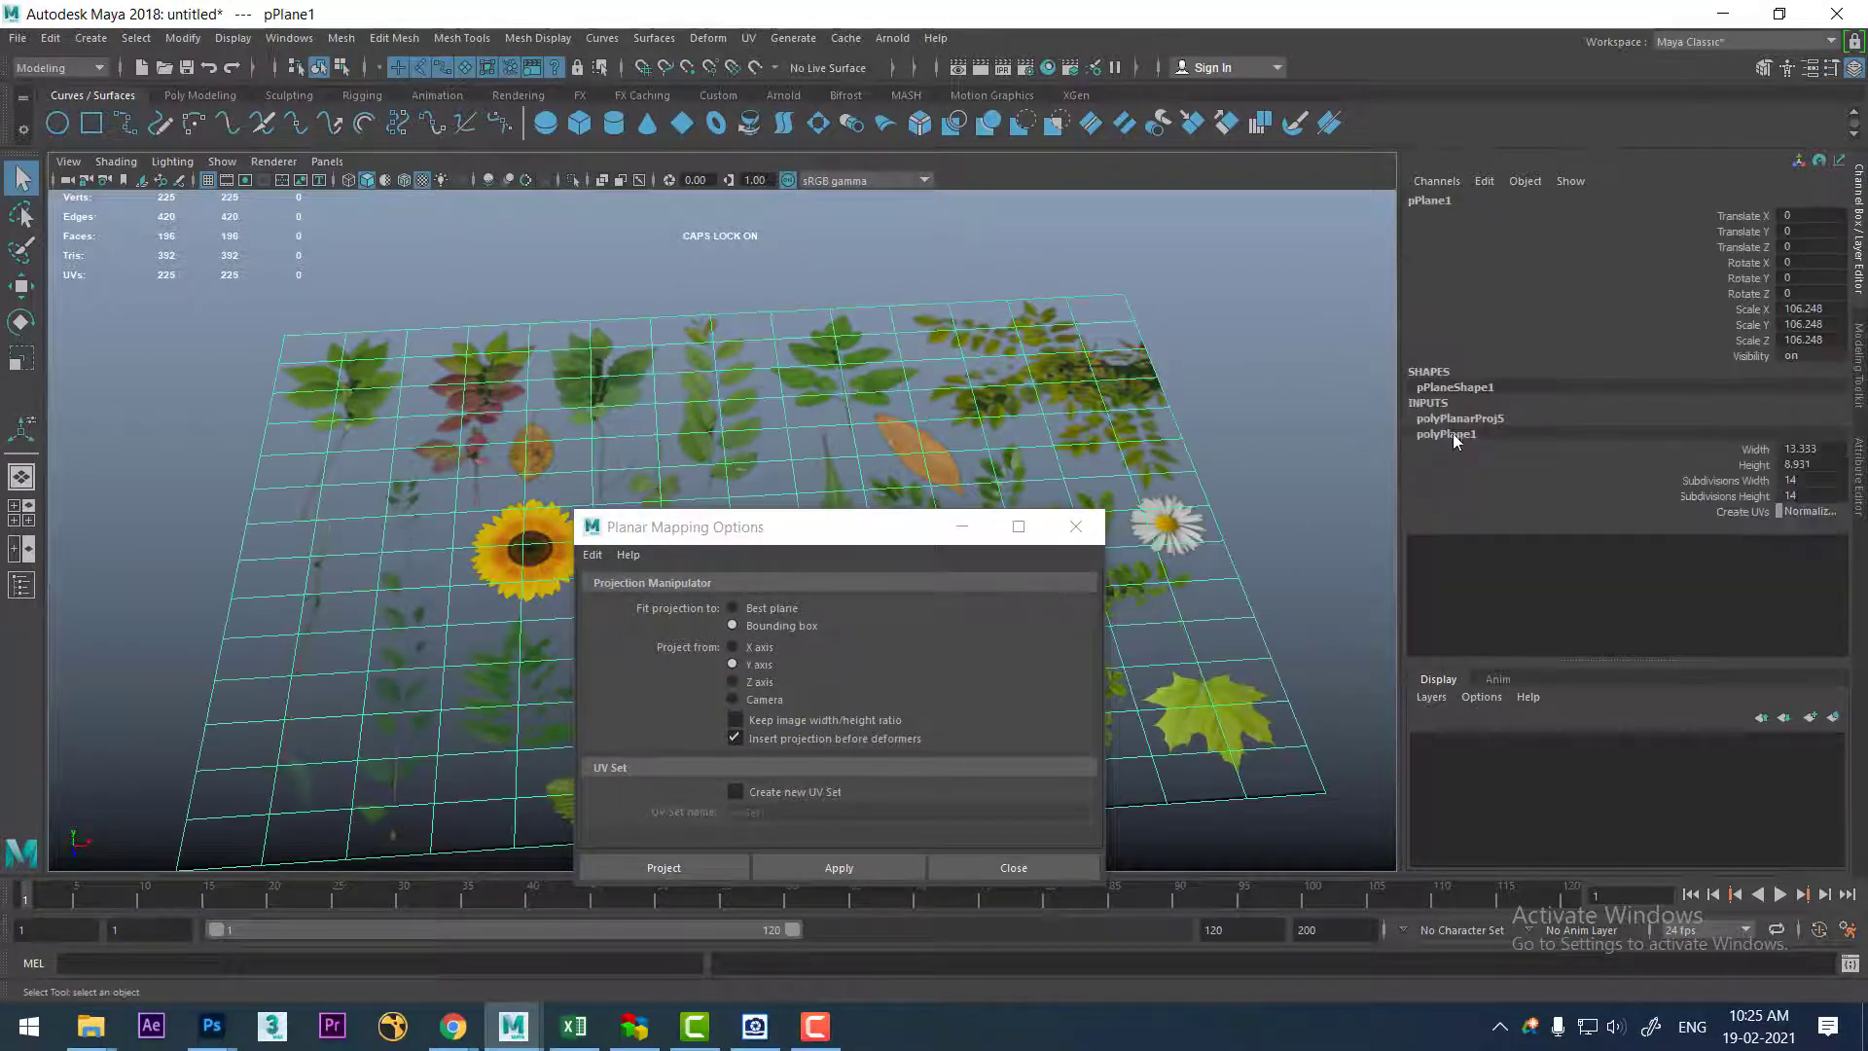
{"action": "left_click_drag", "start_coordinate": [1702, 489], "coordinate": [1700, 502]}
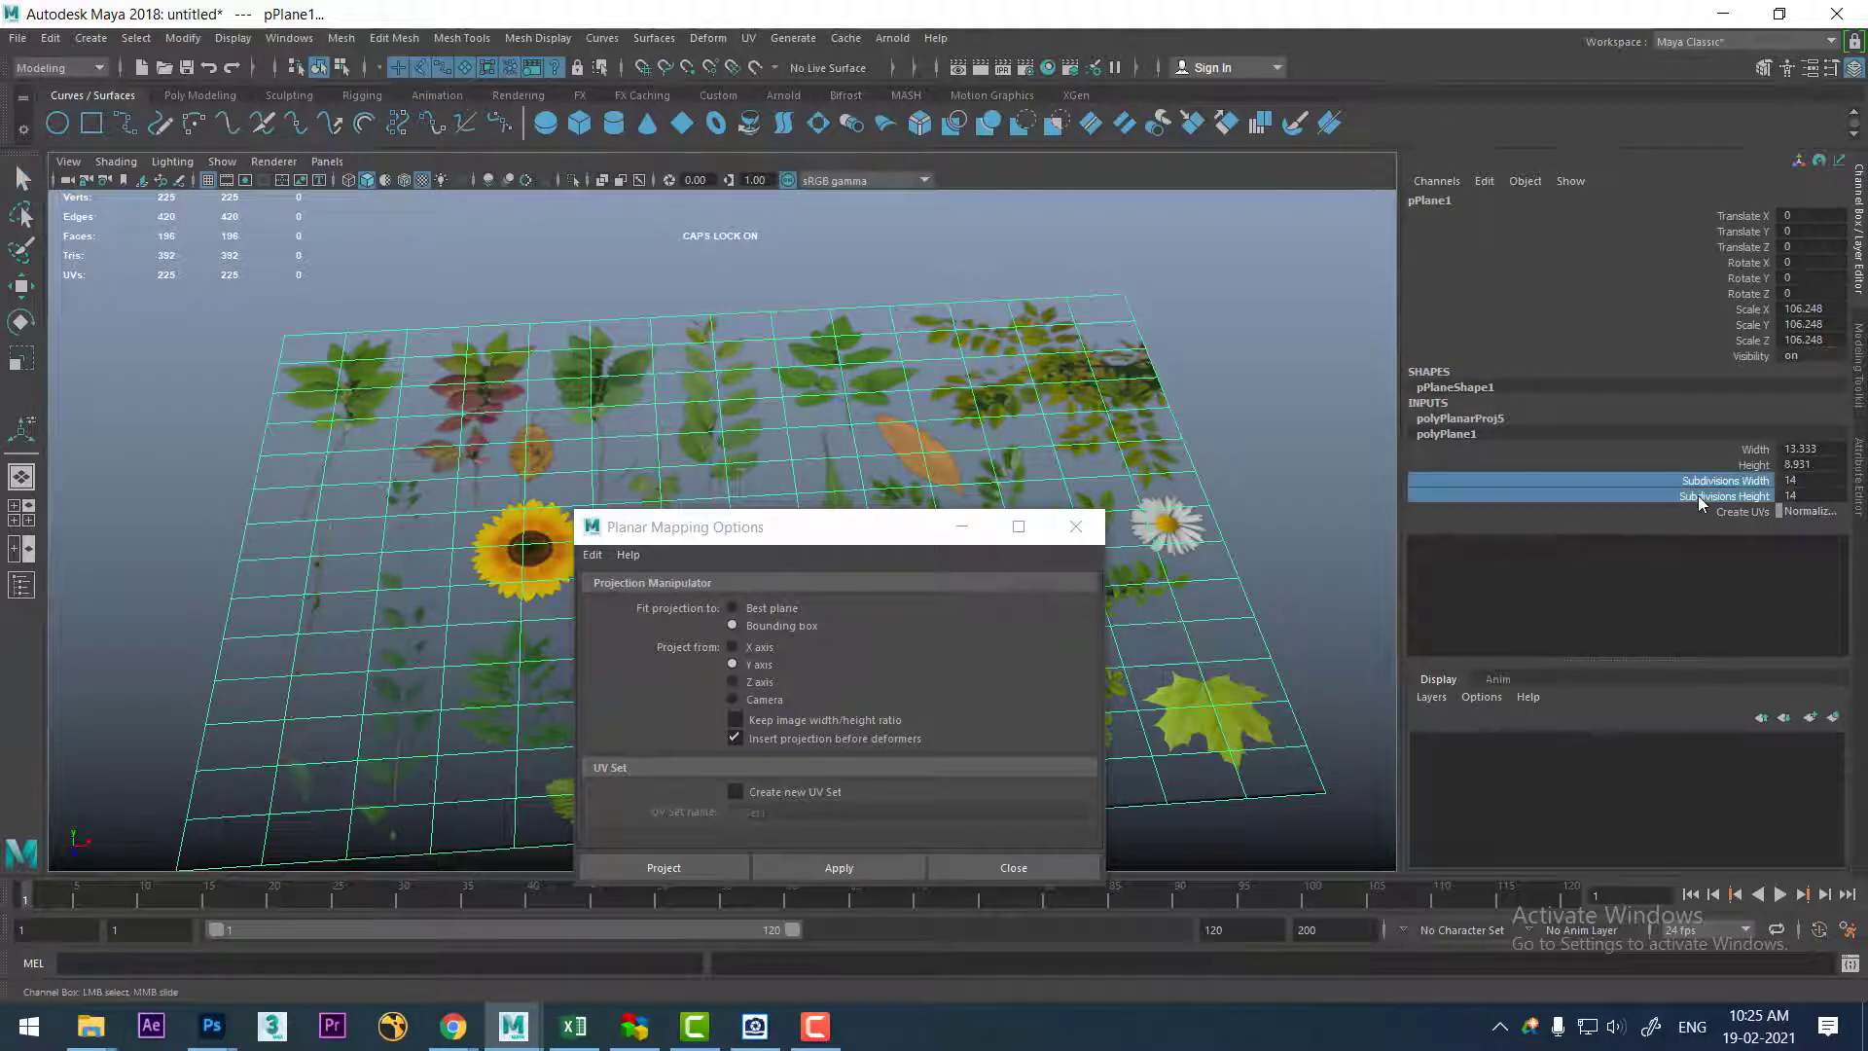
{"action": "middle_click_drag", "start_coordinate": [1171, 421], "coordinate": [1224, 415]}
{"action": "left_click", "coordinate": [843, 869]}
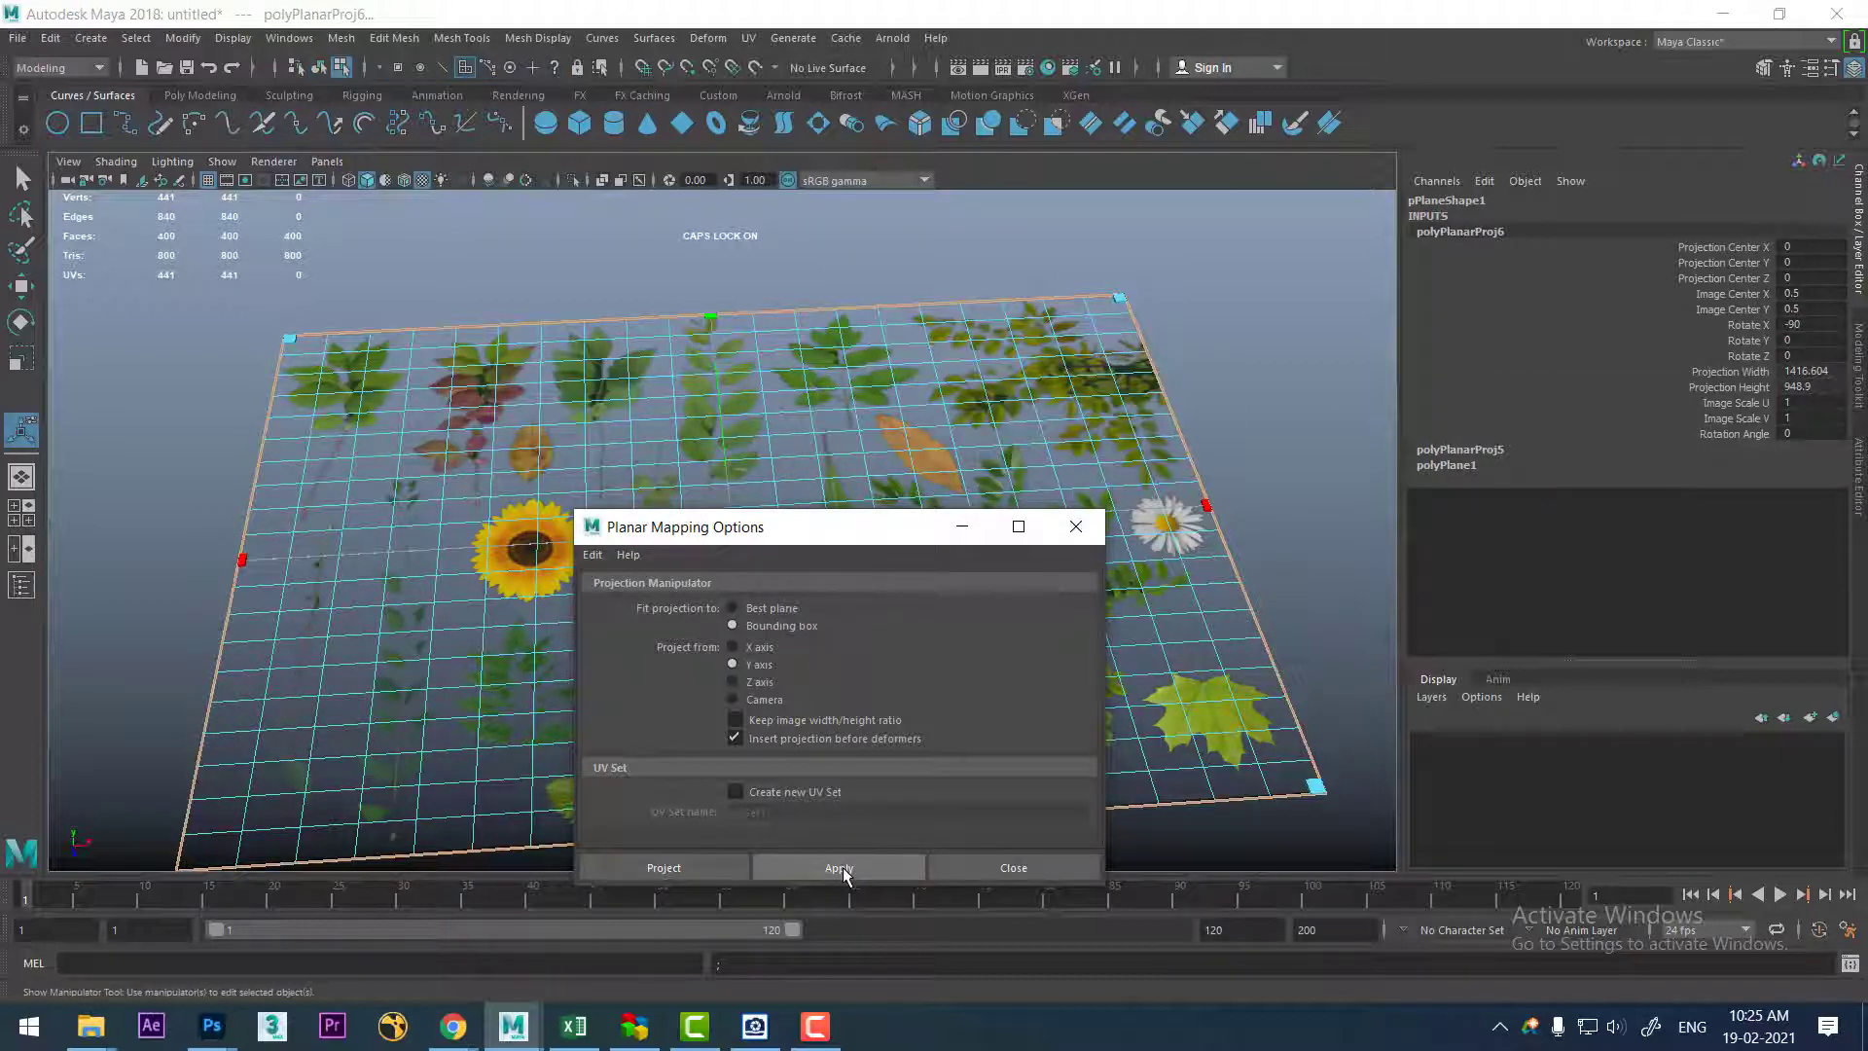
{"action": "left_click", "coordinate": [1053, 861]}
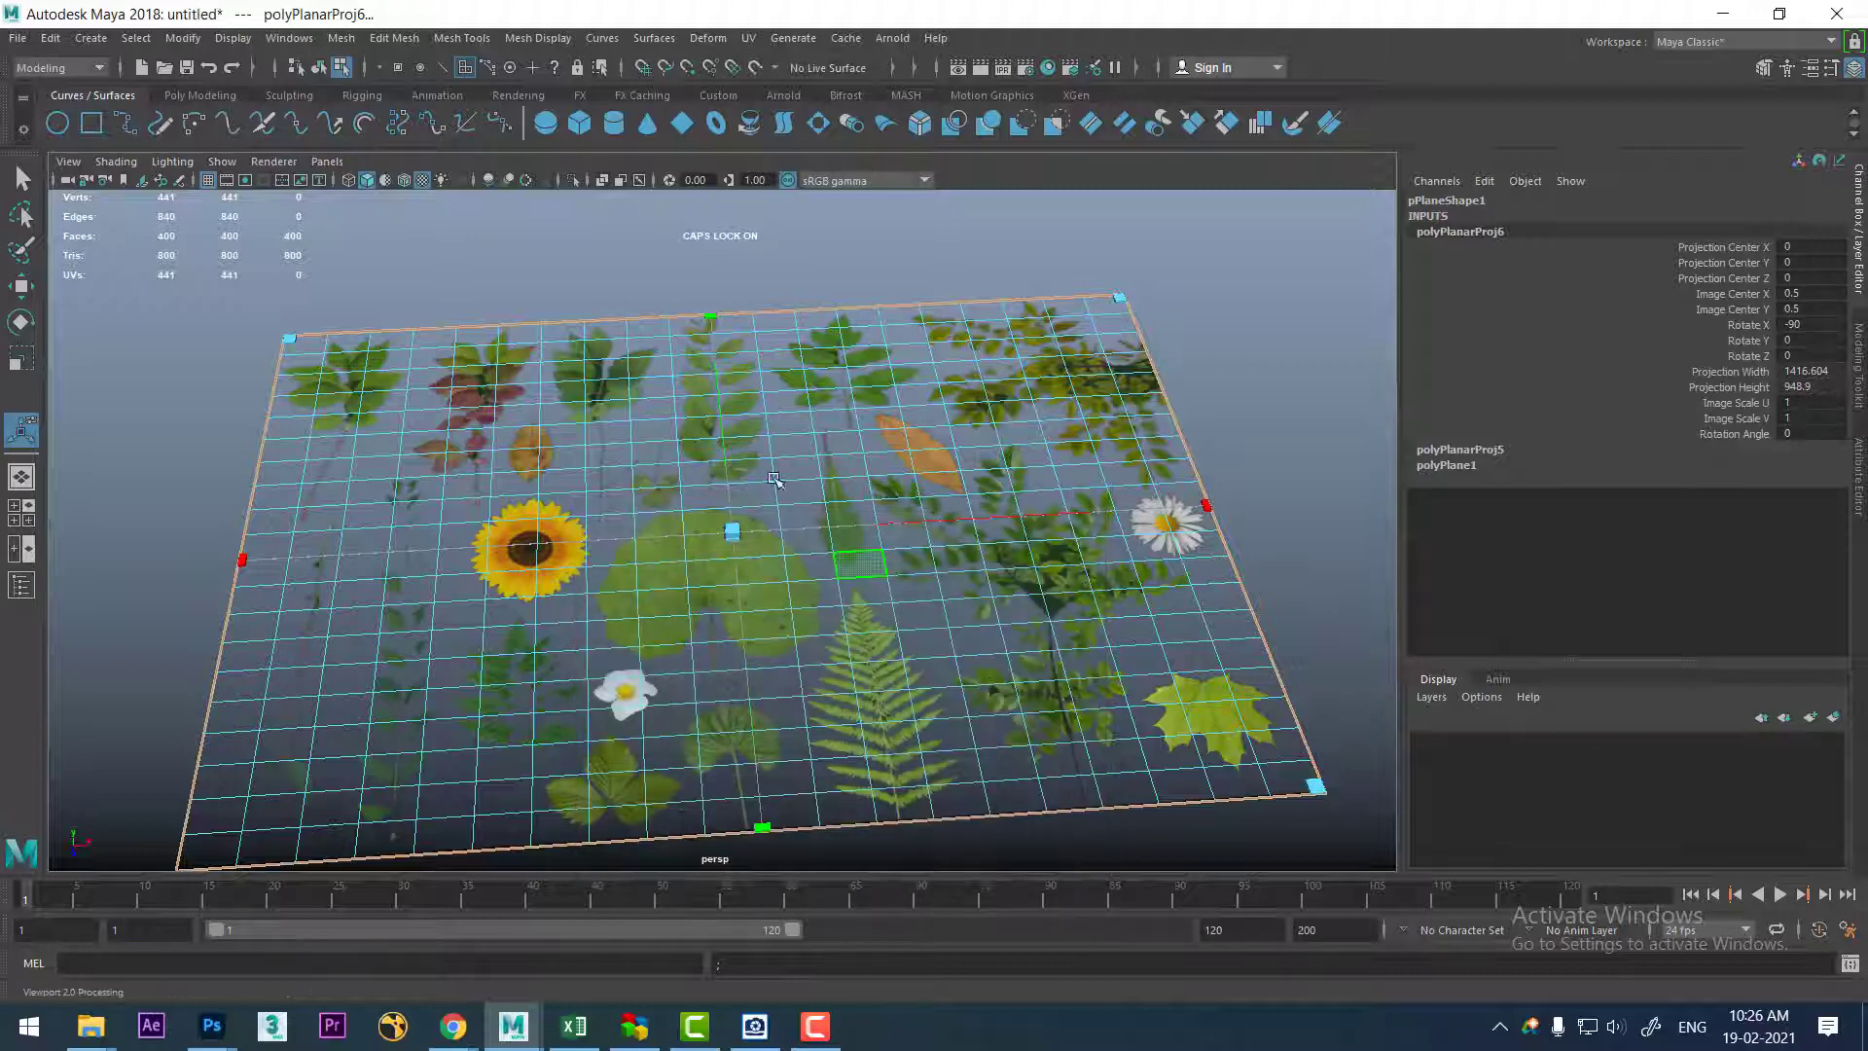
{"action": "right_click_drag", "start_coordinate": [681, 392], "coordinate": [840, 331]}
{"action": "left_click", "coordinate": [874, 290]}
{"action": "left_click_drag", "start_coordinate": [874, 290], "coordinate": [691, 502], "text": "alt"}
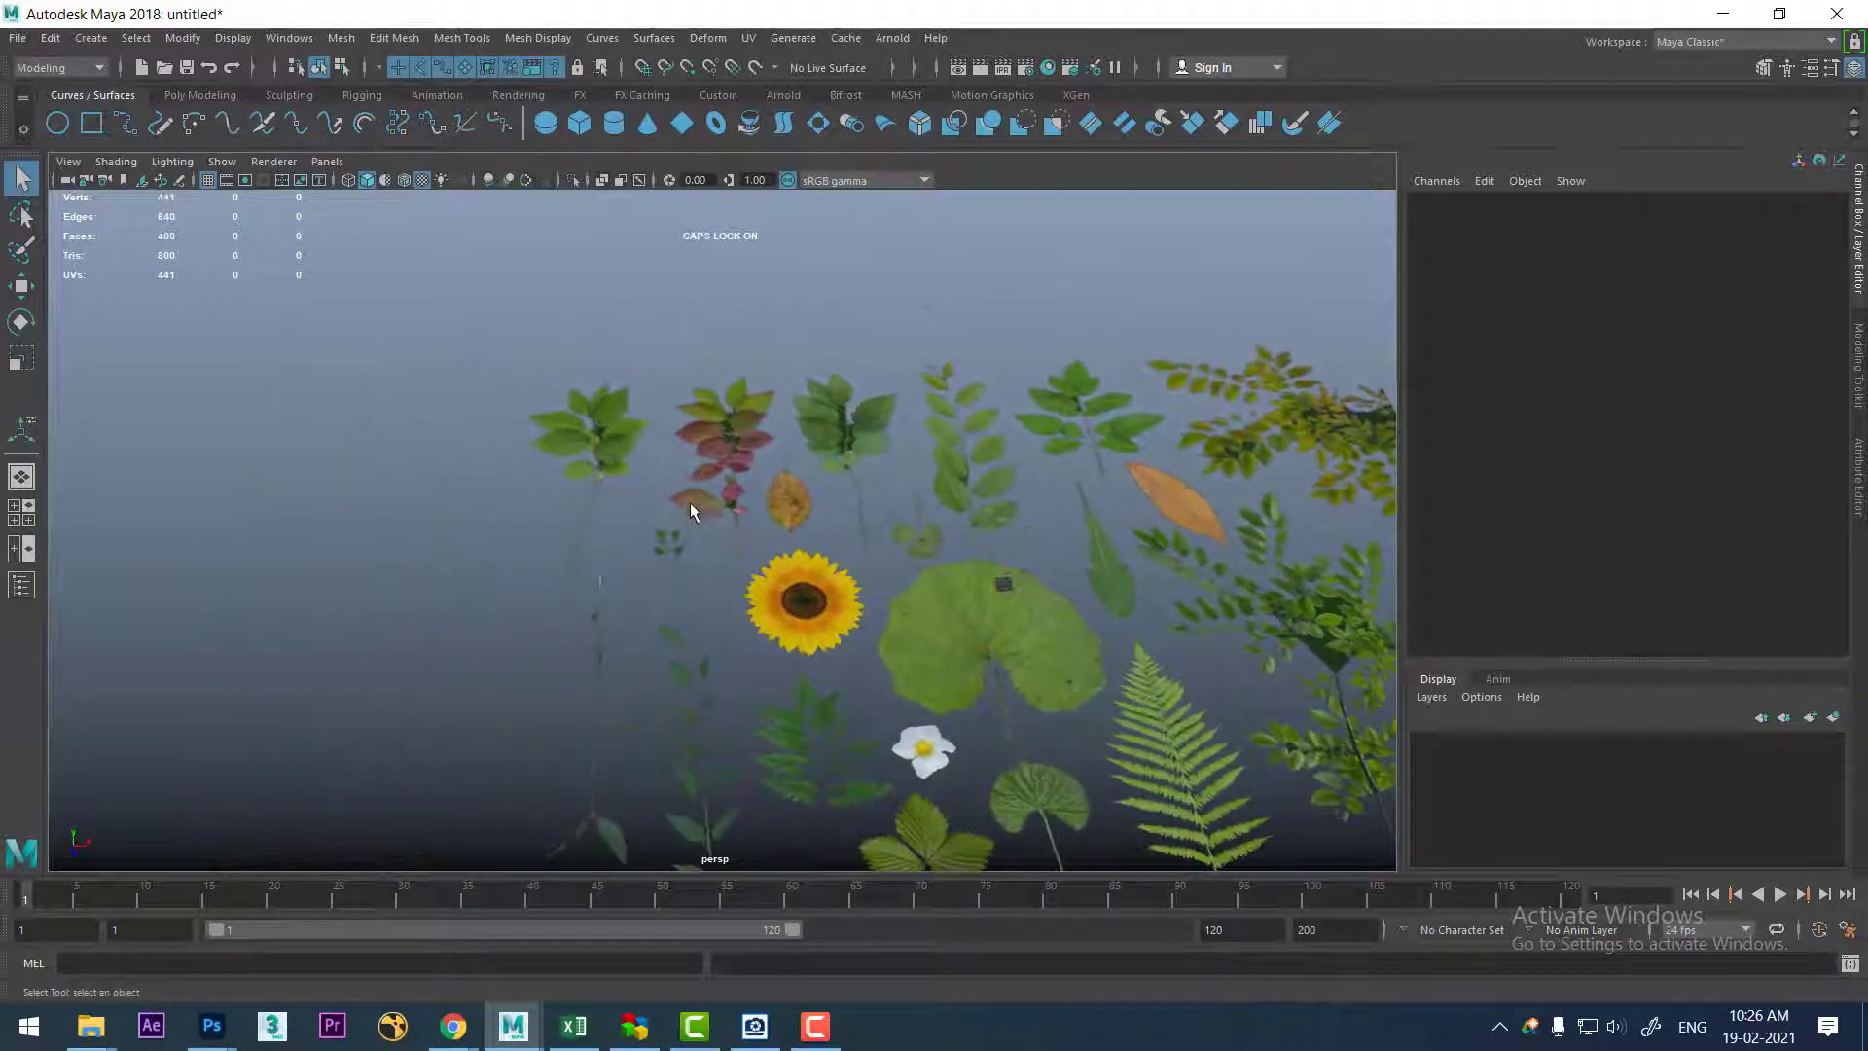
{"action": "right_click_drag", "start_coordinate": [691, 502], "coordinate": [701, 515], "text": "alt"}
{"action": "mouse_move", "coordinate": [701, 516]}
{"action": "left_mouse_down", "text": "alt"}
{"action": "mouse_move", "coordinate": [730, 429]}
{"action": "mouse_move", "coordinate": [860, 516]}
{"action": "left_mouse_up", "text": "alt"}
{"action": "left_click", "coordinate": [738, 437]}
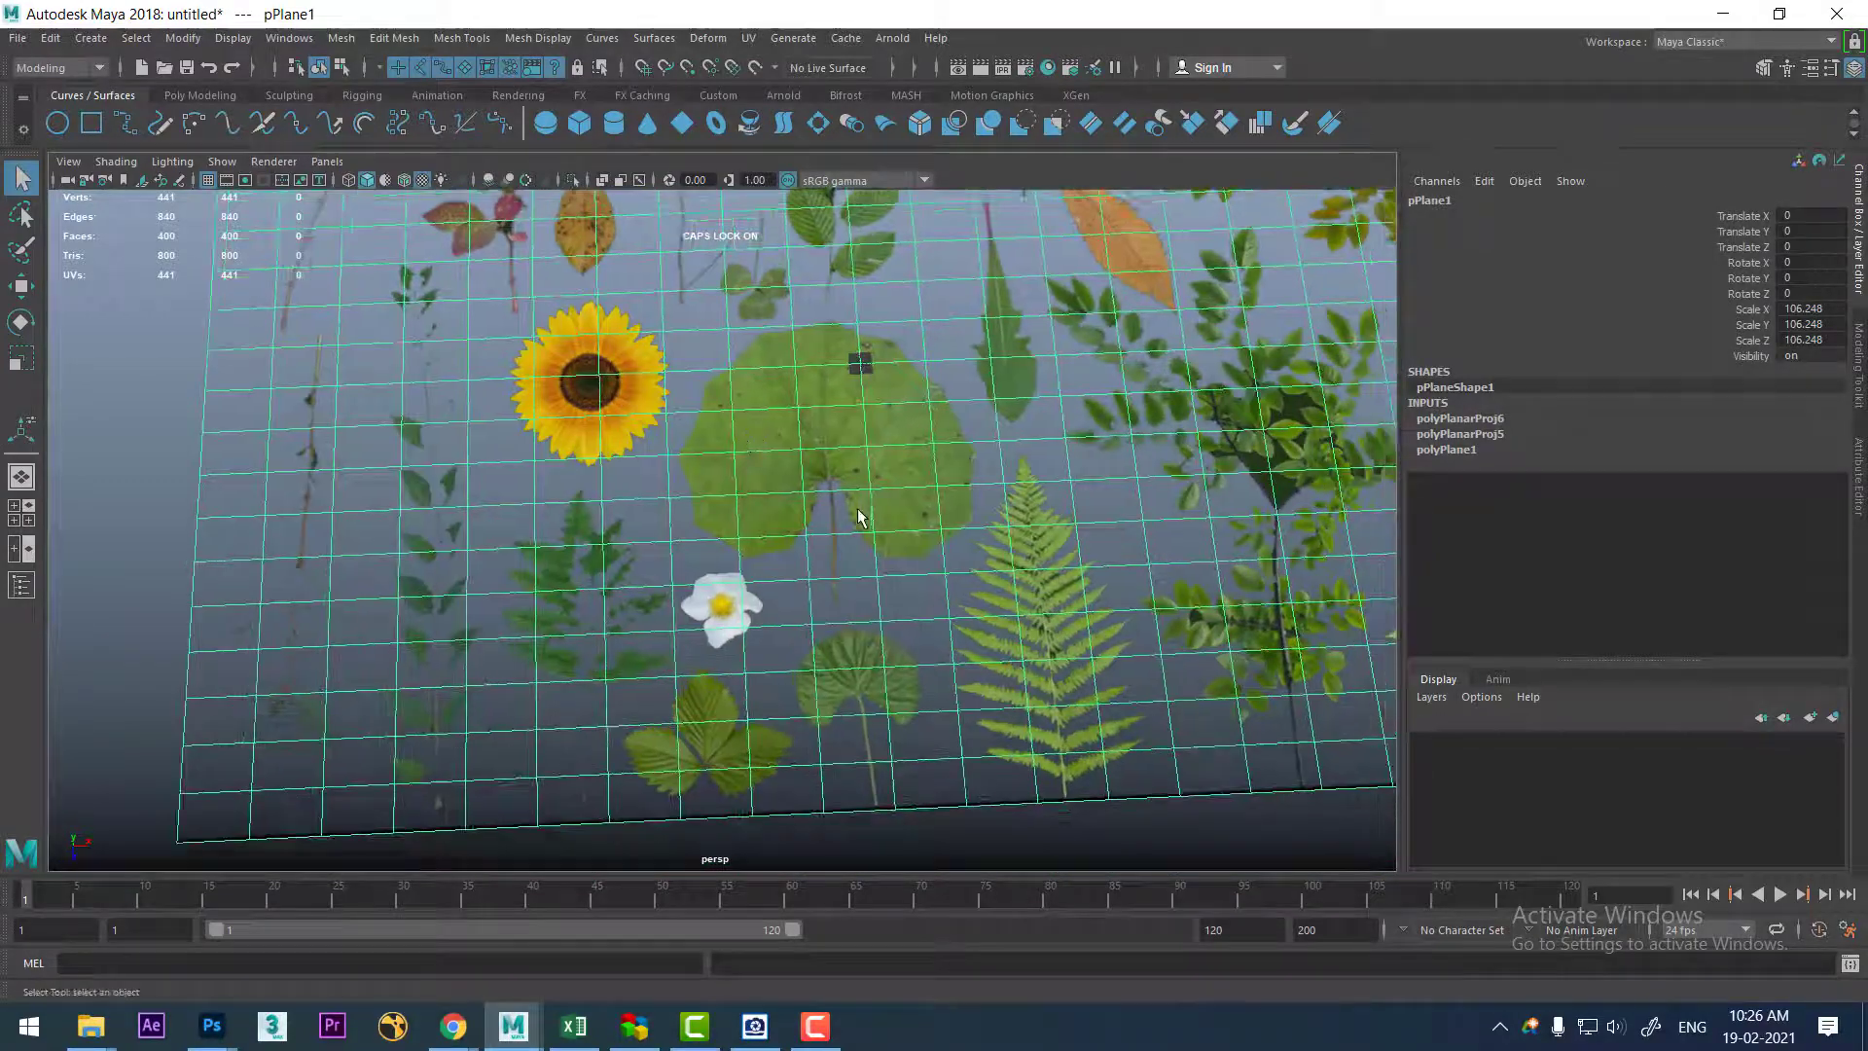
{"action": "mouse_move", "coordinate": [880, 532]}
{"action": "middle_mouse_down", "text": "alt"}
{"action": "mouse_move", "coordinate": [790, 512]}
{"action": "mouse_move", "coordinate": [893, 499]}
{"action": "mouse_move", "coordinate": [641, 573]}
{"action": "middle_mouse_up", "text": "alt"}
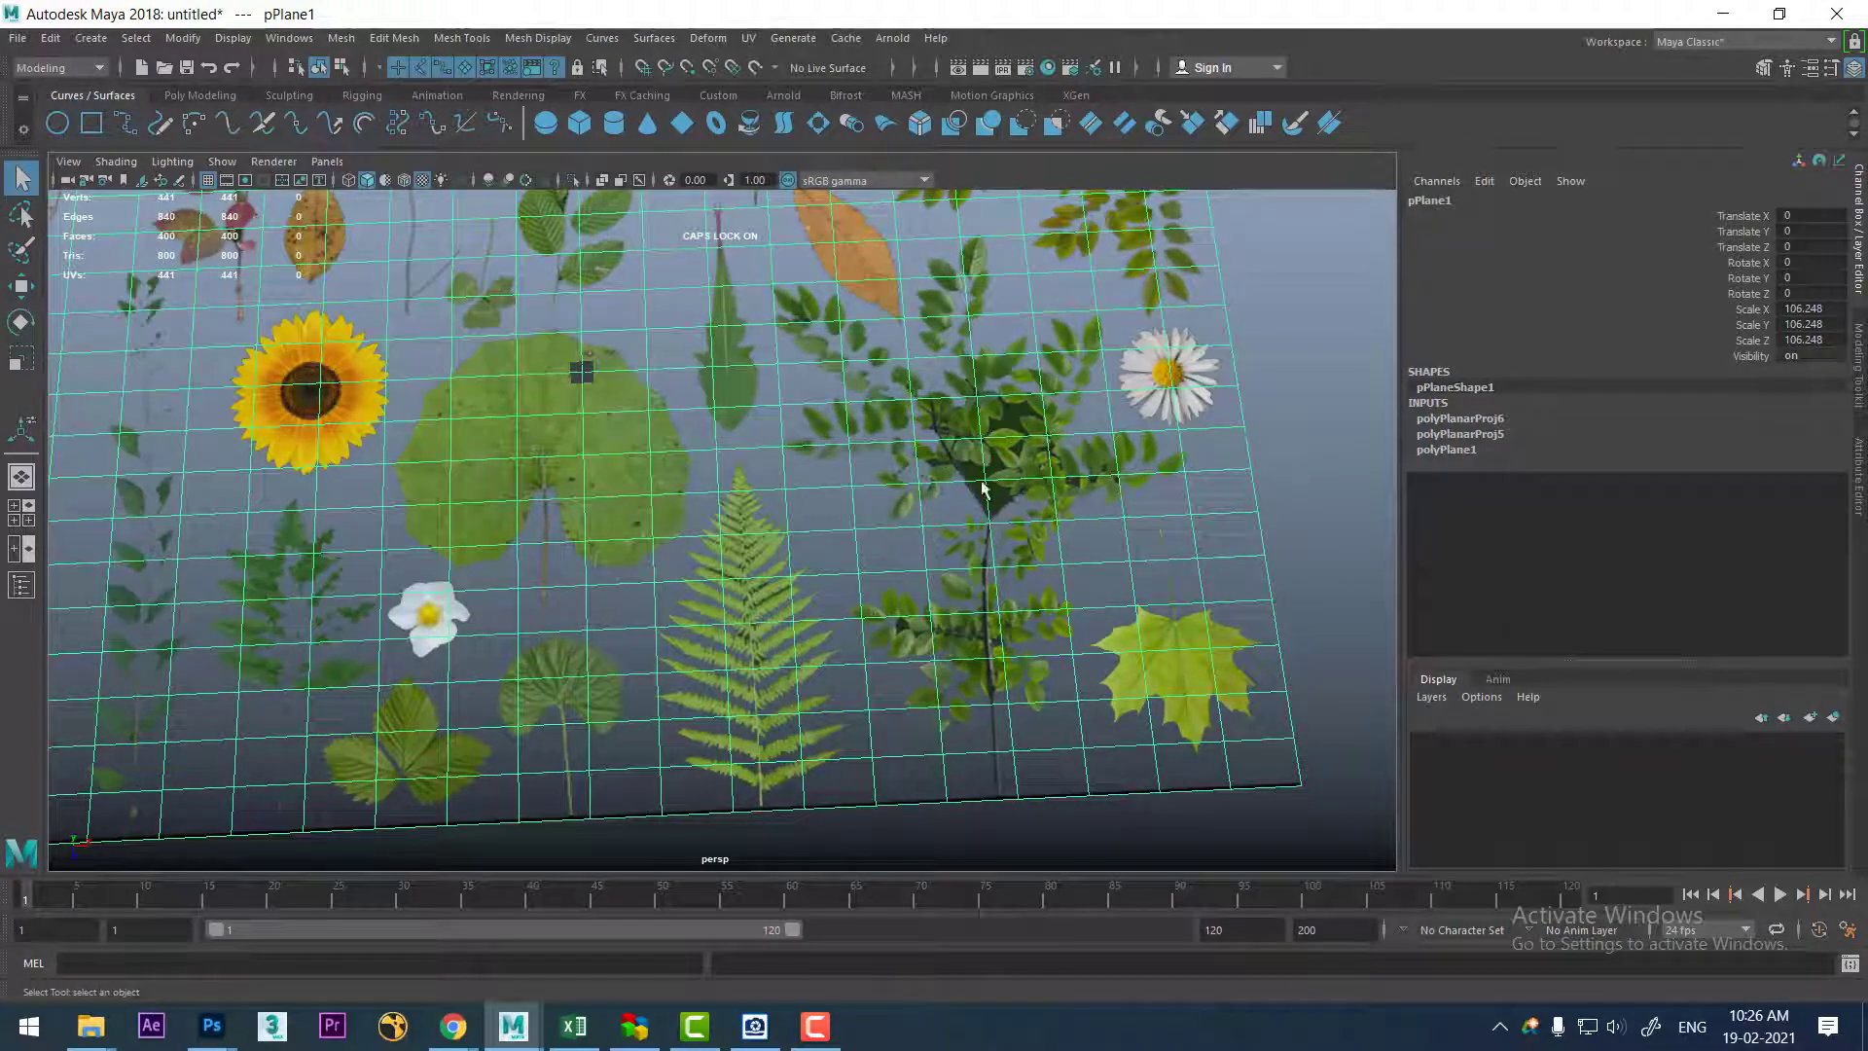
{"action": "scroll", "coordinate": [1000, 487], "scroll_direction": "up", "scroll_amount": 2}
- Select the faces around the daisy and extract them into a separate piece
{"action": "scroll", "coordinate": [909, 555], "scroll_direction": "up", "scroll_amount": 2}
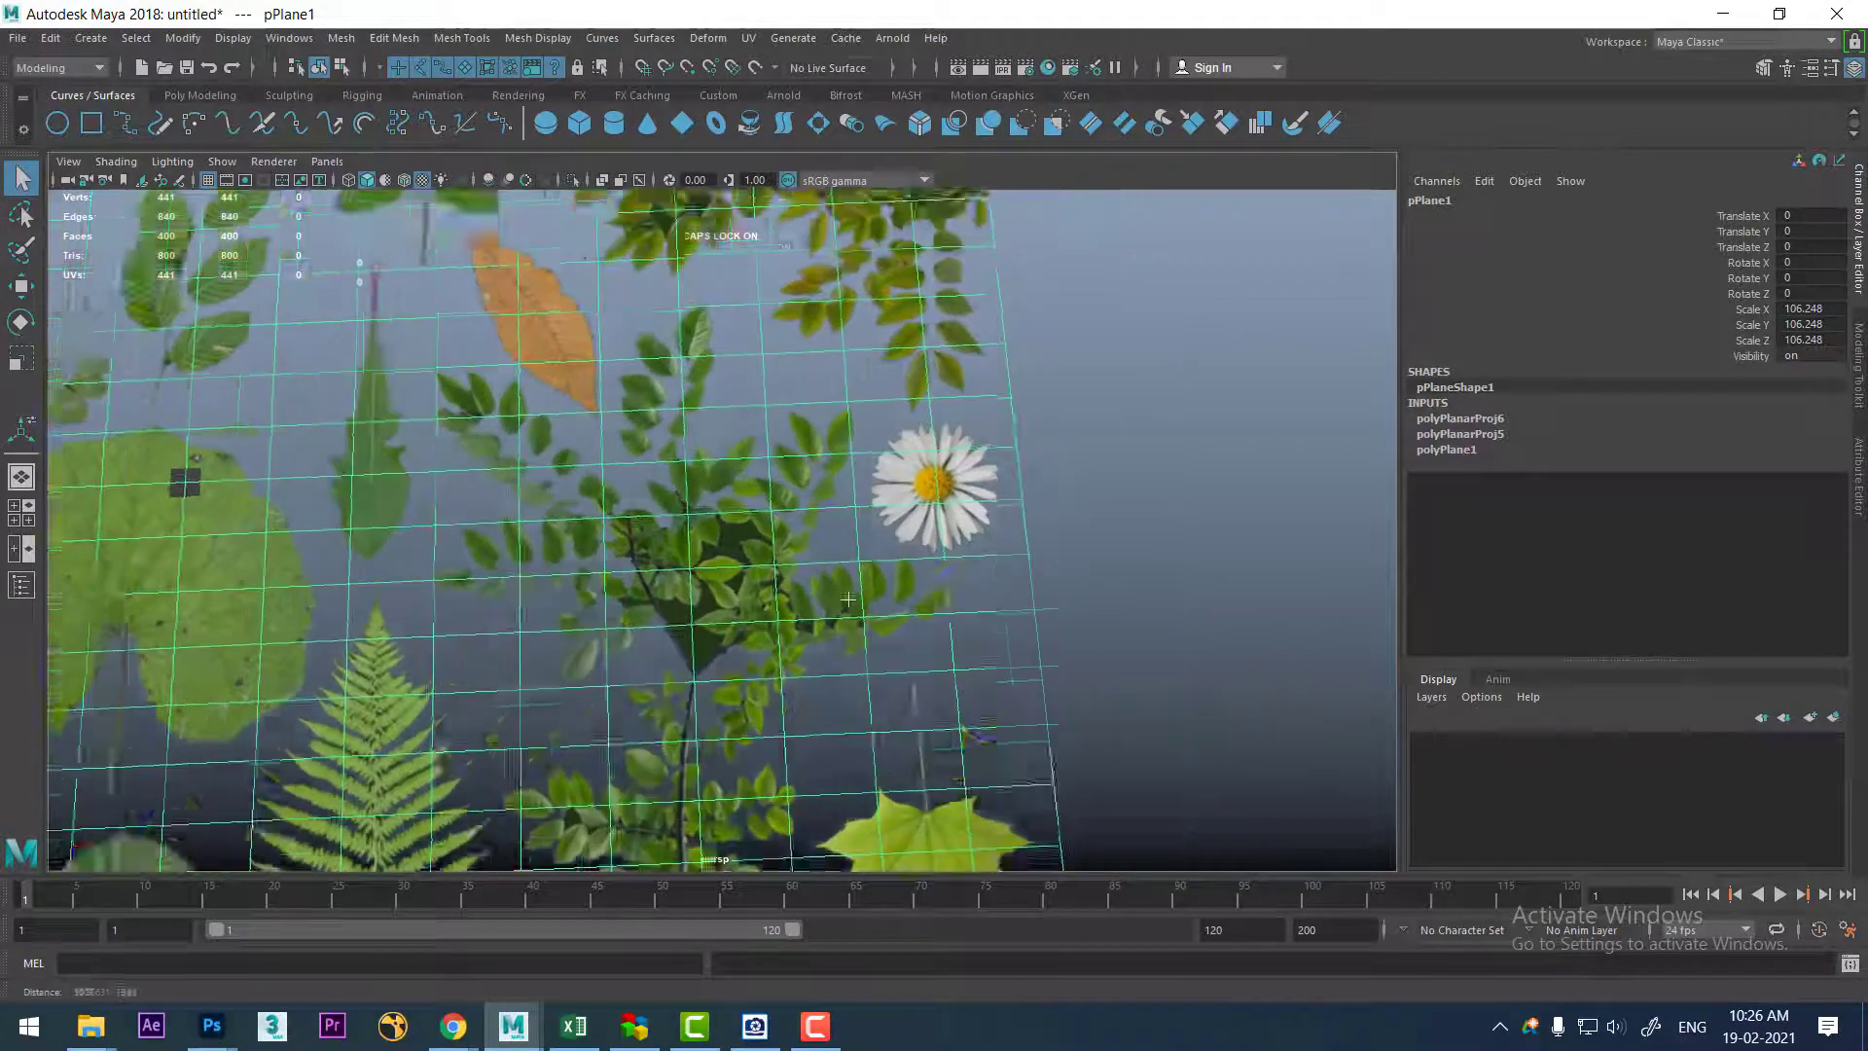
{"action": "scroll", "coordinate": [979, 636], "scroll_direction": "up", "scroll_amount": 2}
{"action": "right_click_drag", "start_coordinate": [971, 380], "coordinate": [967, 433]}
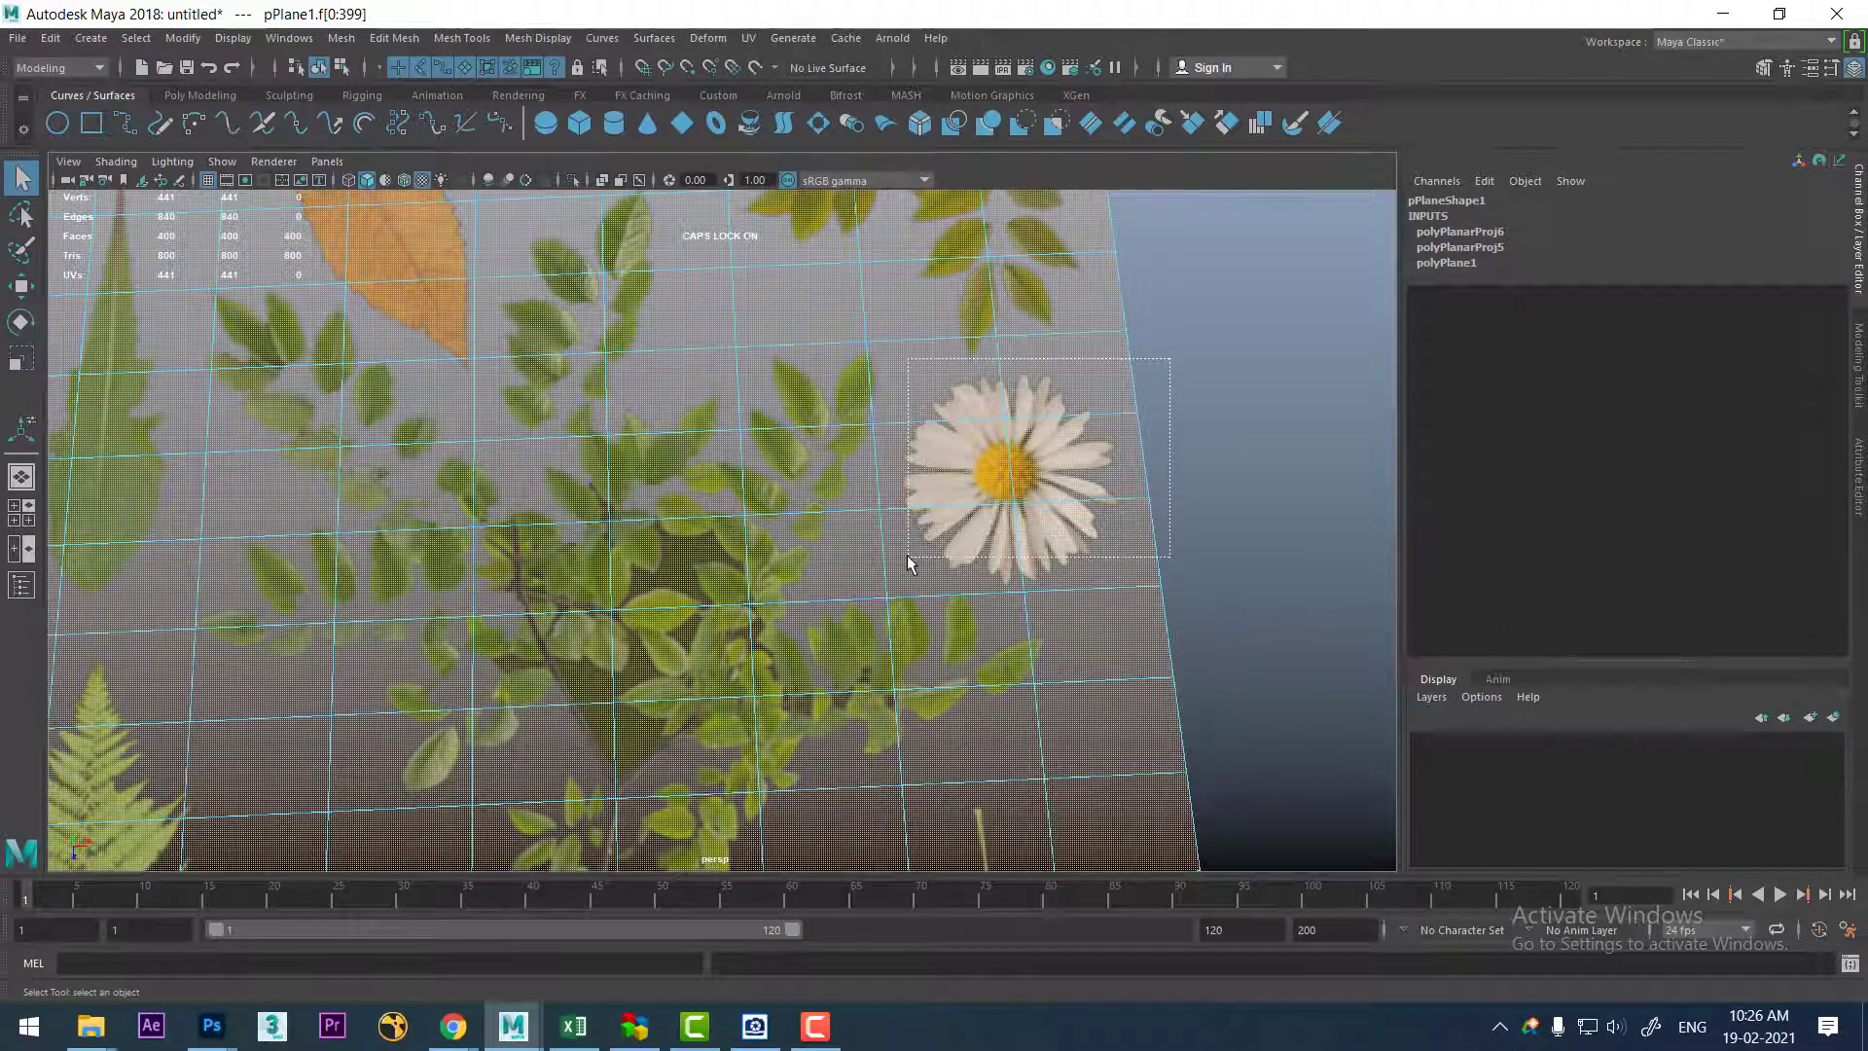
{"action": "left_click_drag", "start_coordinate": [925, 535], "coordinate": [910, 559]}
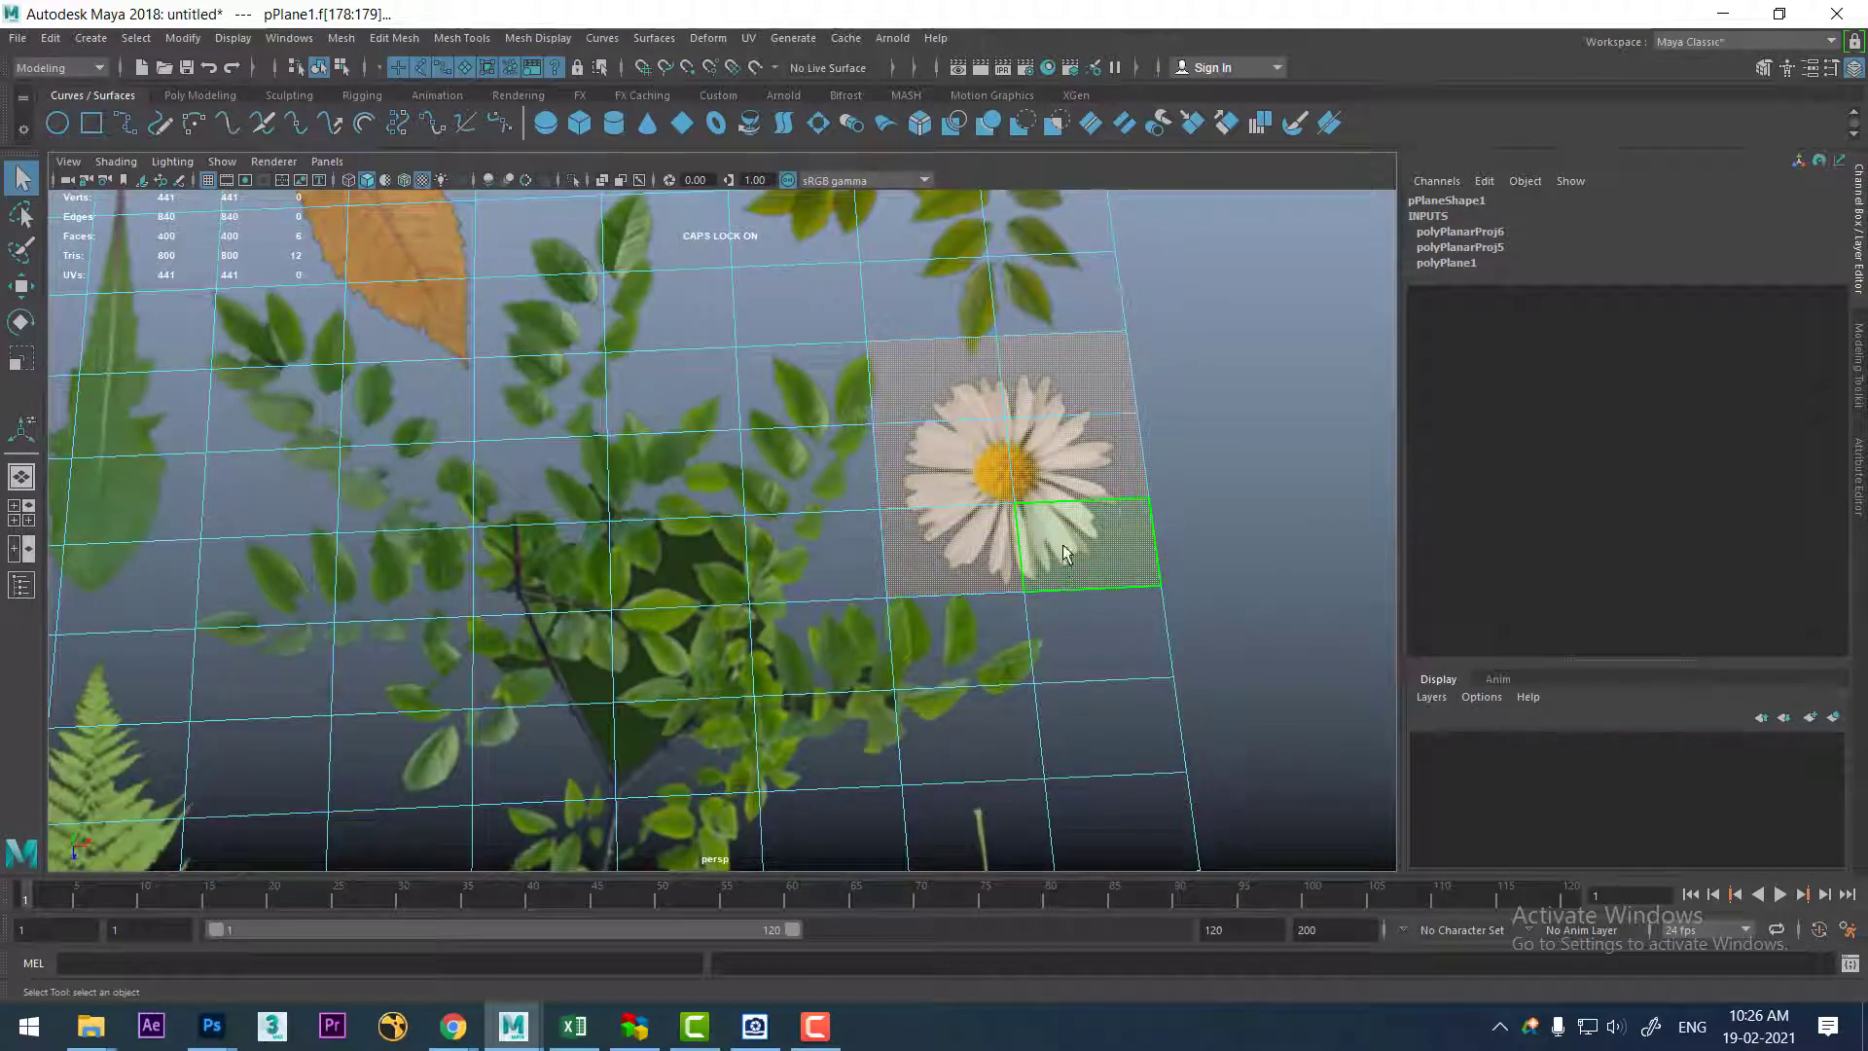
{"action": "scroll", "coordinate": [1047, 558], "scroll_direction": "down", "scroll_amount": 1}
{"action": "scroll", "coordinate": [1032, 545], "scroll_direction": "down", "scroll_amount": 2}
{"action": "scroll", "coordinate": [1006, 517], "scroll_direction": "down", "scroll_amount": 2}
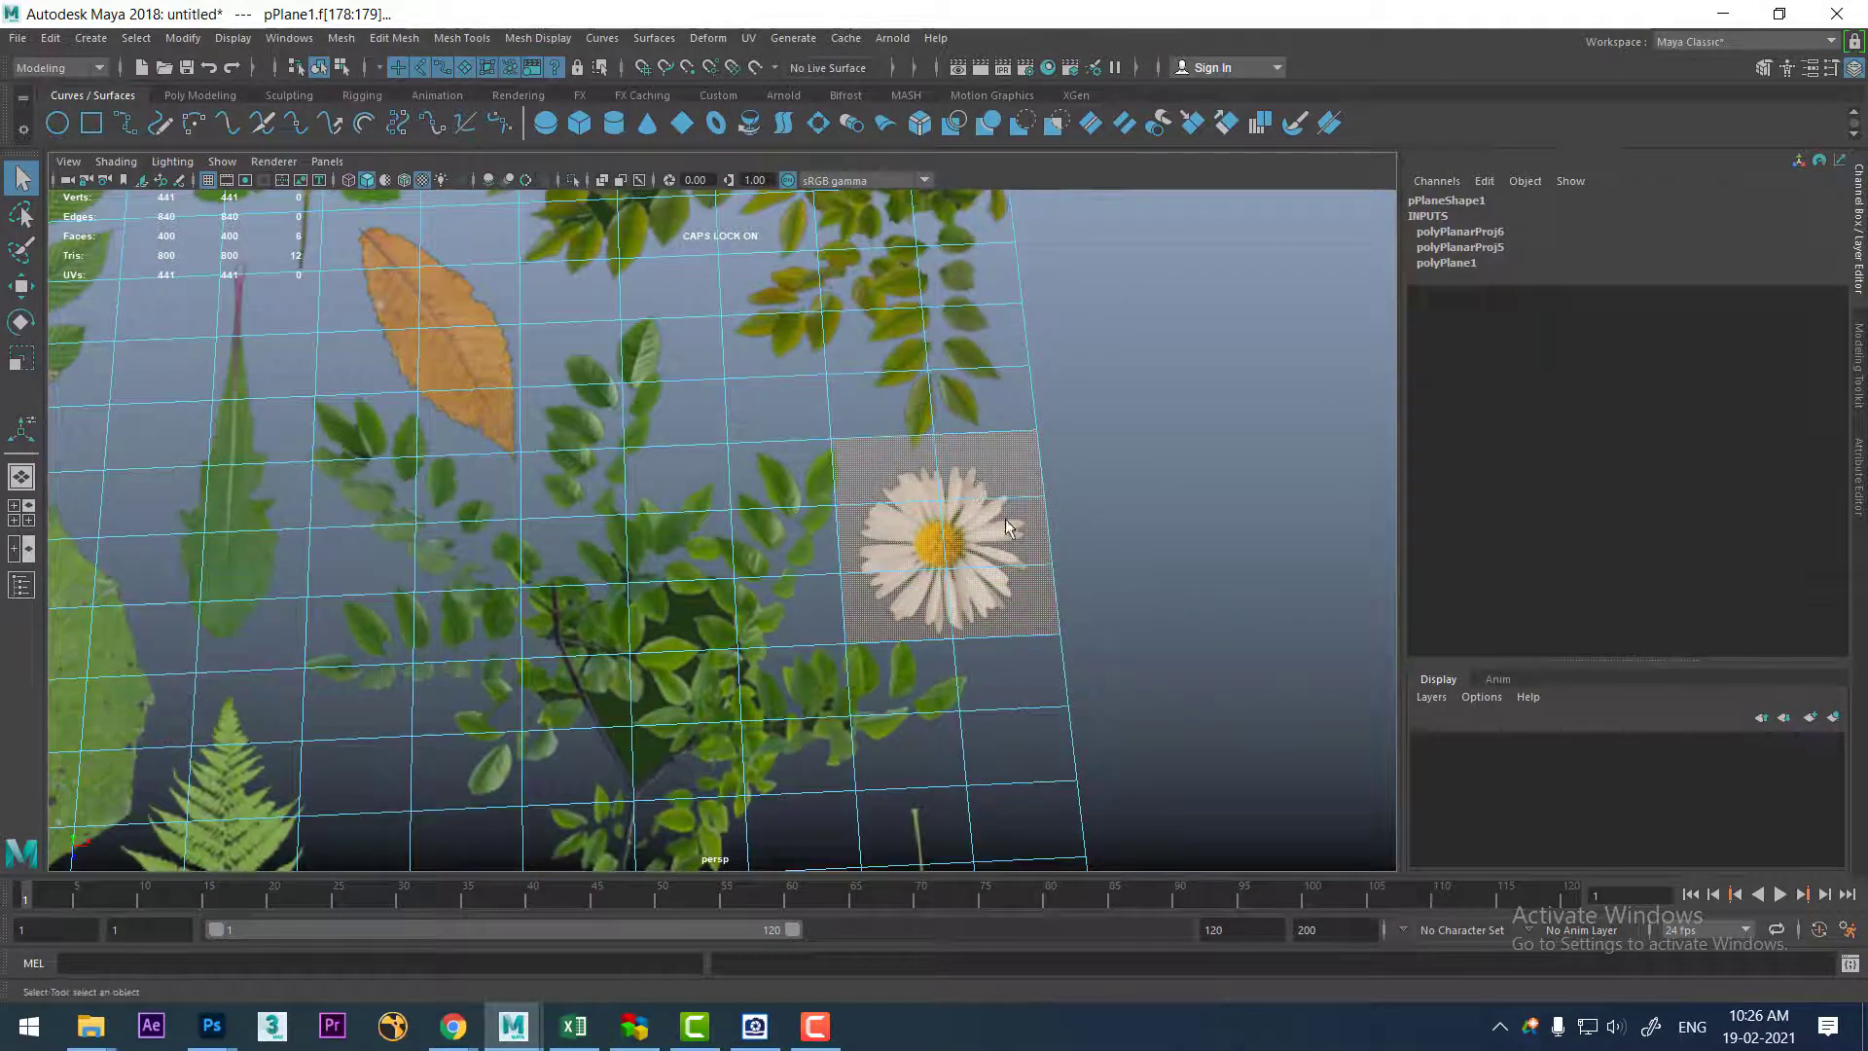
{"action": "right_click_drag", "start_coordinate": [983, 313], "coordinate": [965, 640], "text": "shift"}
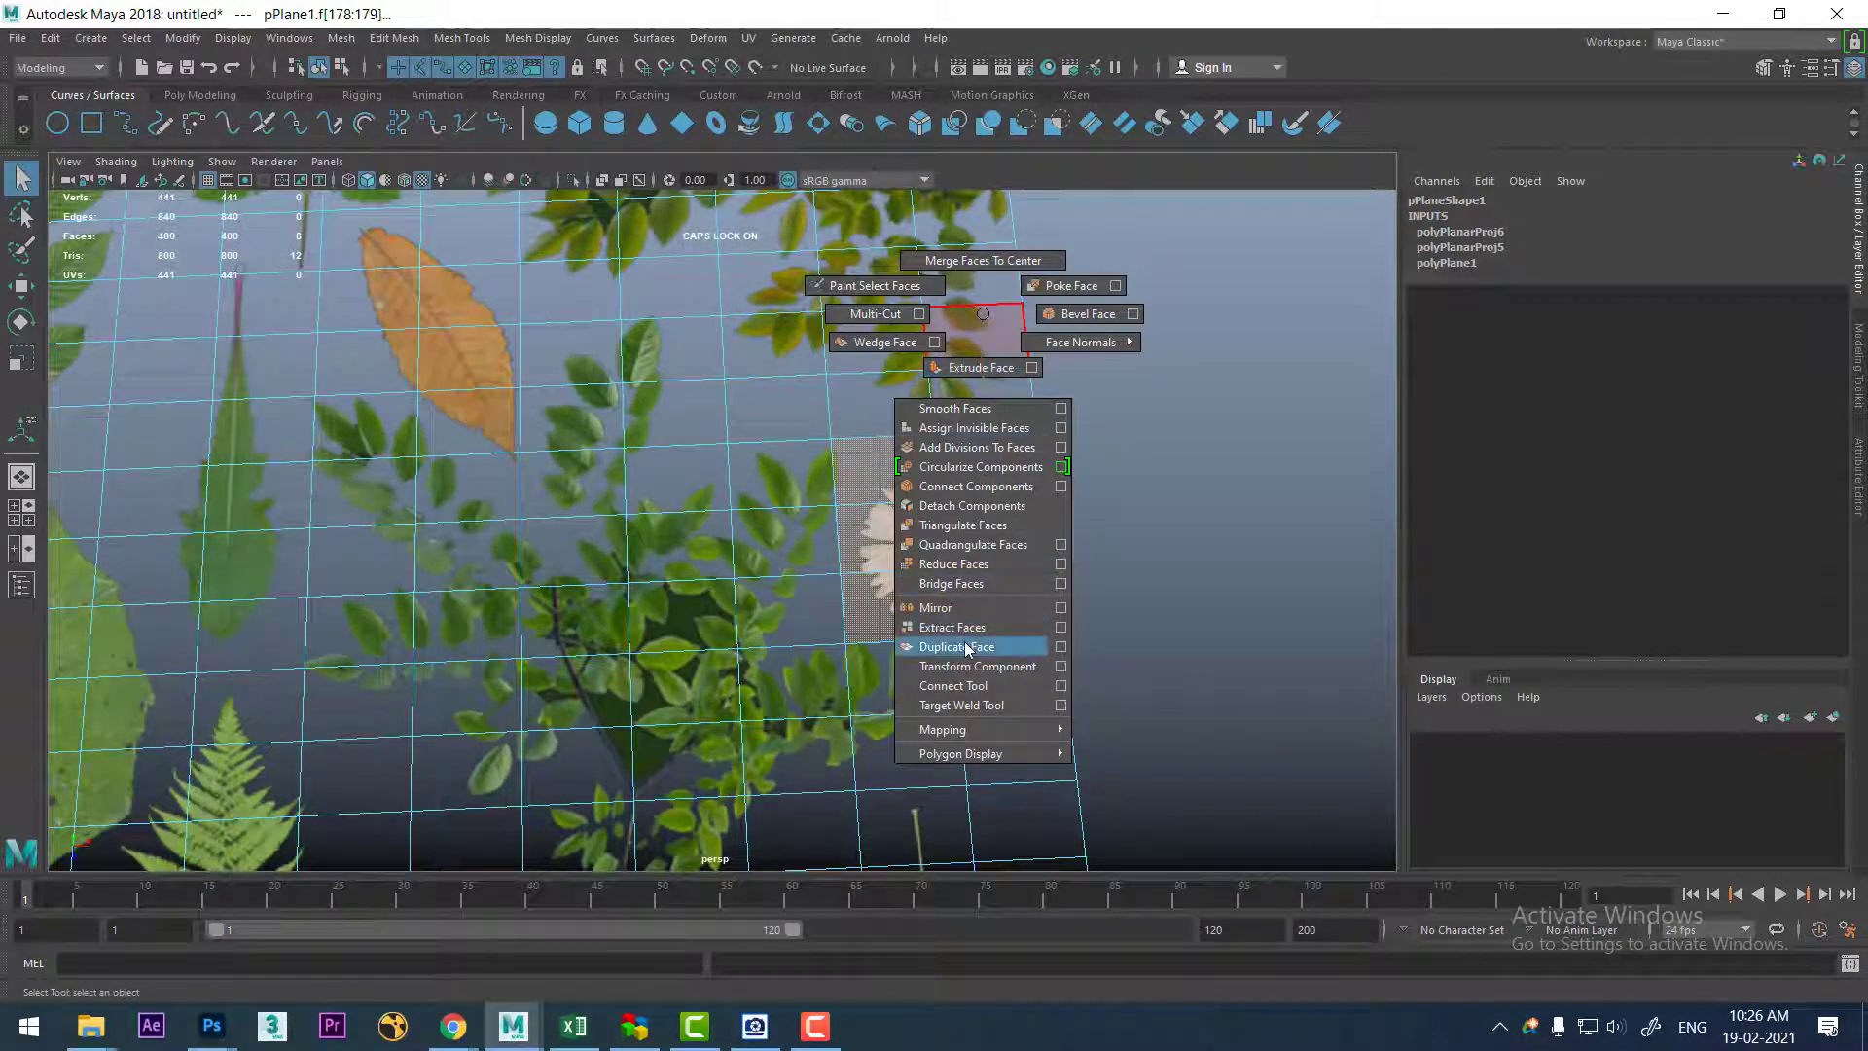
{"action": "right_click_drag", "start_coordinate": [966, 634], "coordinate": [968, 628], "text": "shift"}
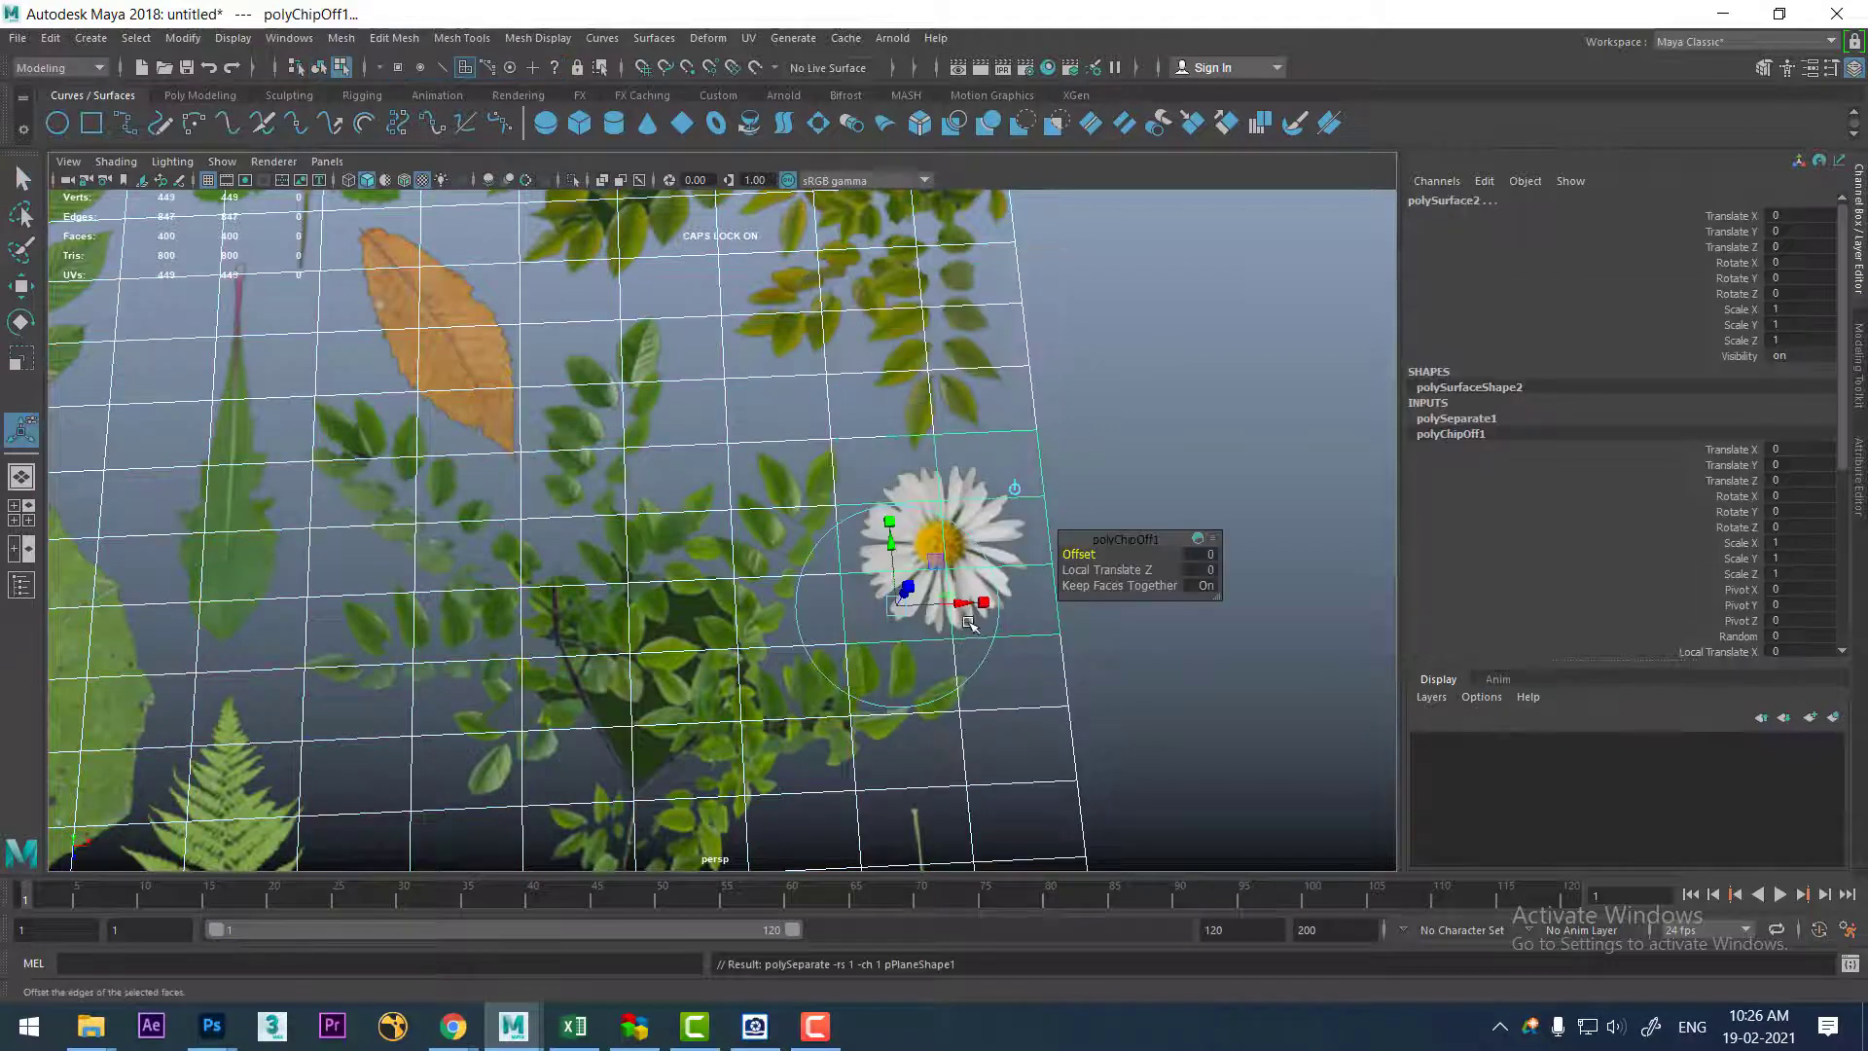
- Centre the extracted daisy's pivot and move it aside along X, away from the leaf plane
{"action": "right_click_drag", "start_coordinate": [939, 462], "coordinate": [1103, 343]}
{"action": "left_click", "coordinate": [975, 525]}
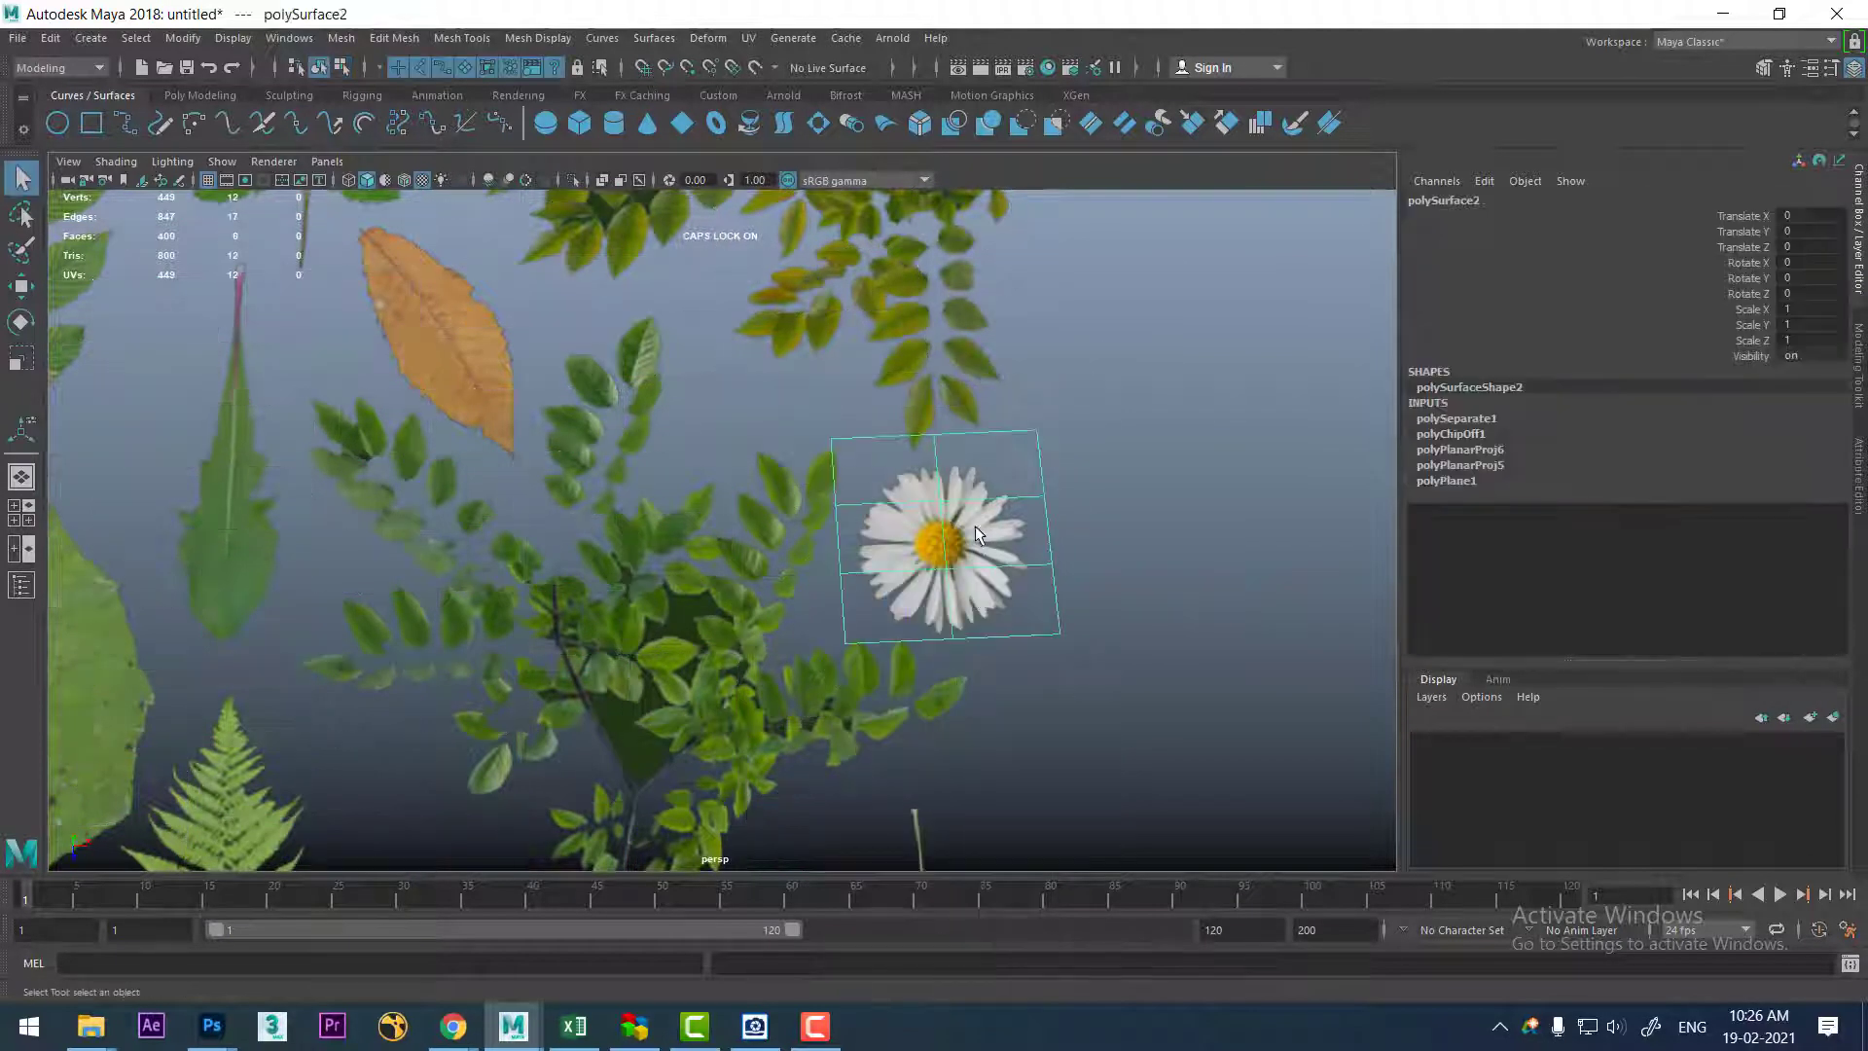
{"action": "key", "text": "w"}
{"action": "left_click_drag", "start_coordinate": [966, 575], "coordinate": [934, 569], "text": "alt"}
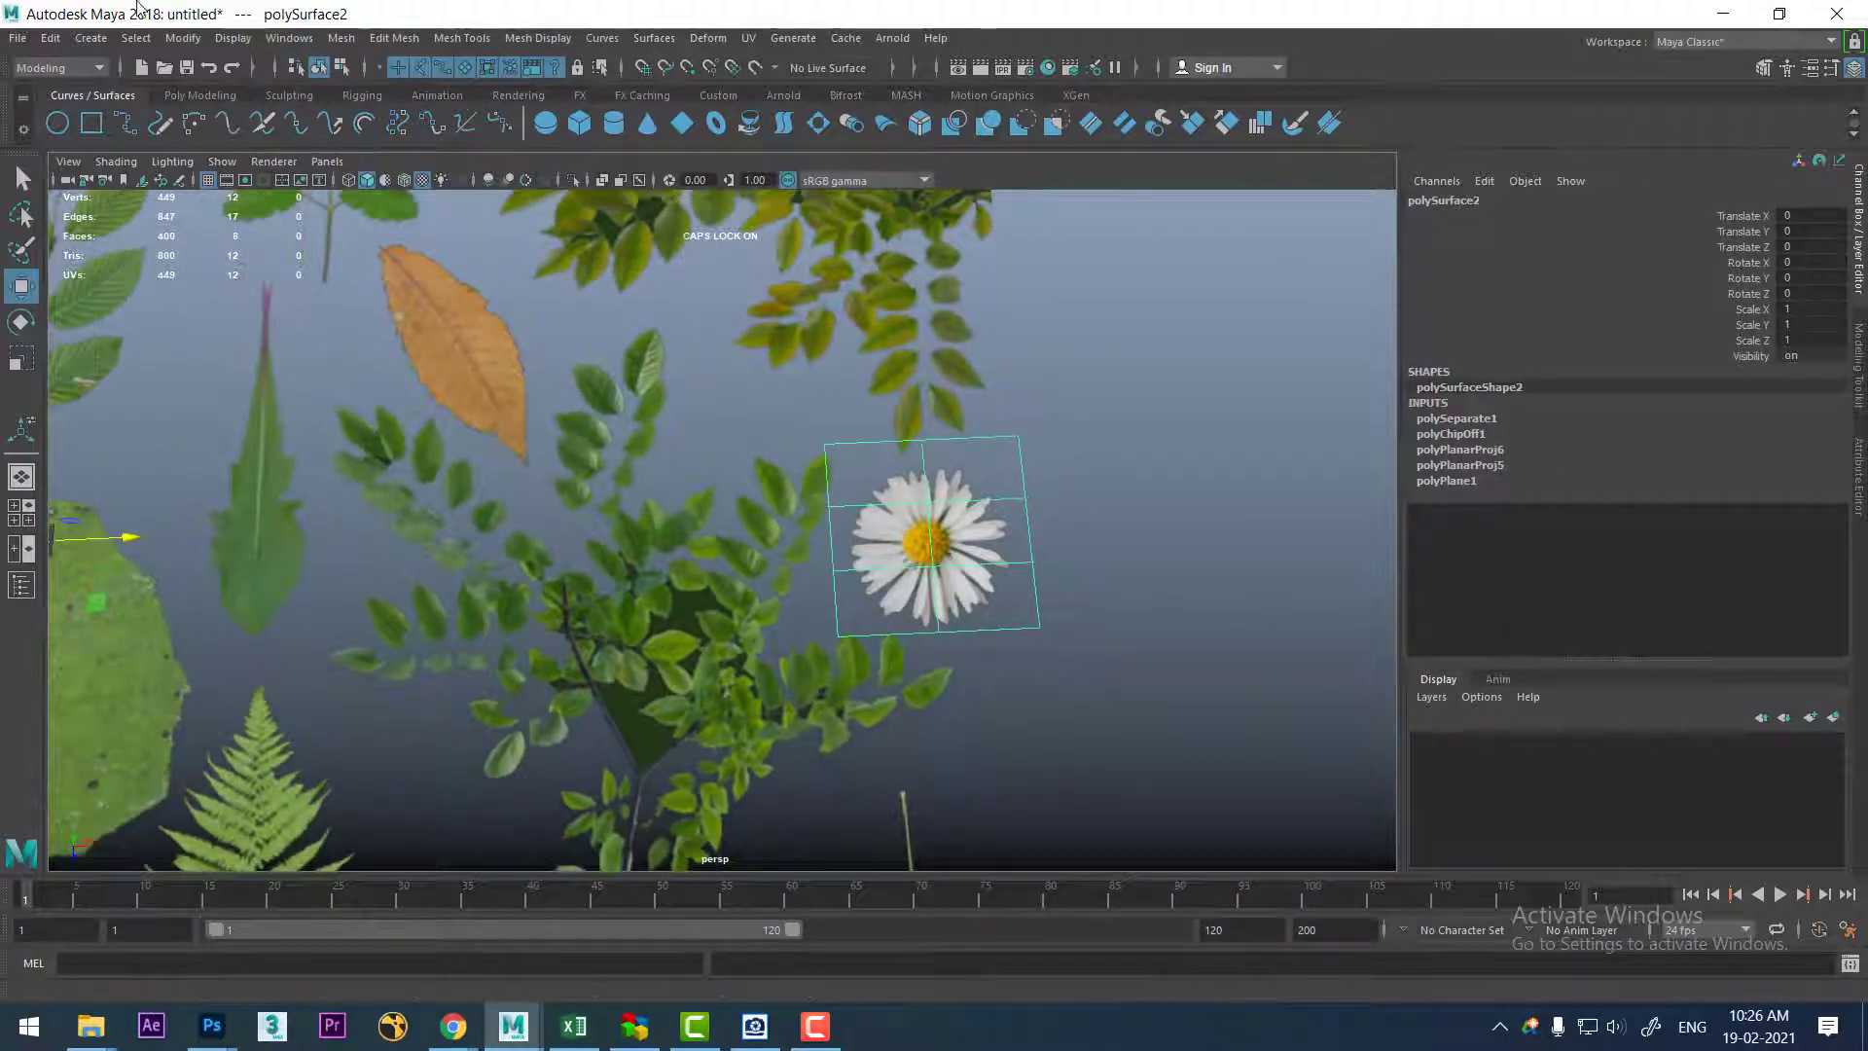
{"action": "left_click", "coordinate": [194, 38]}
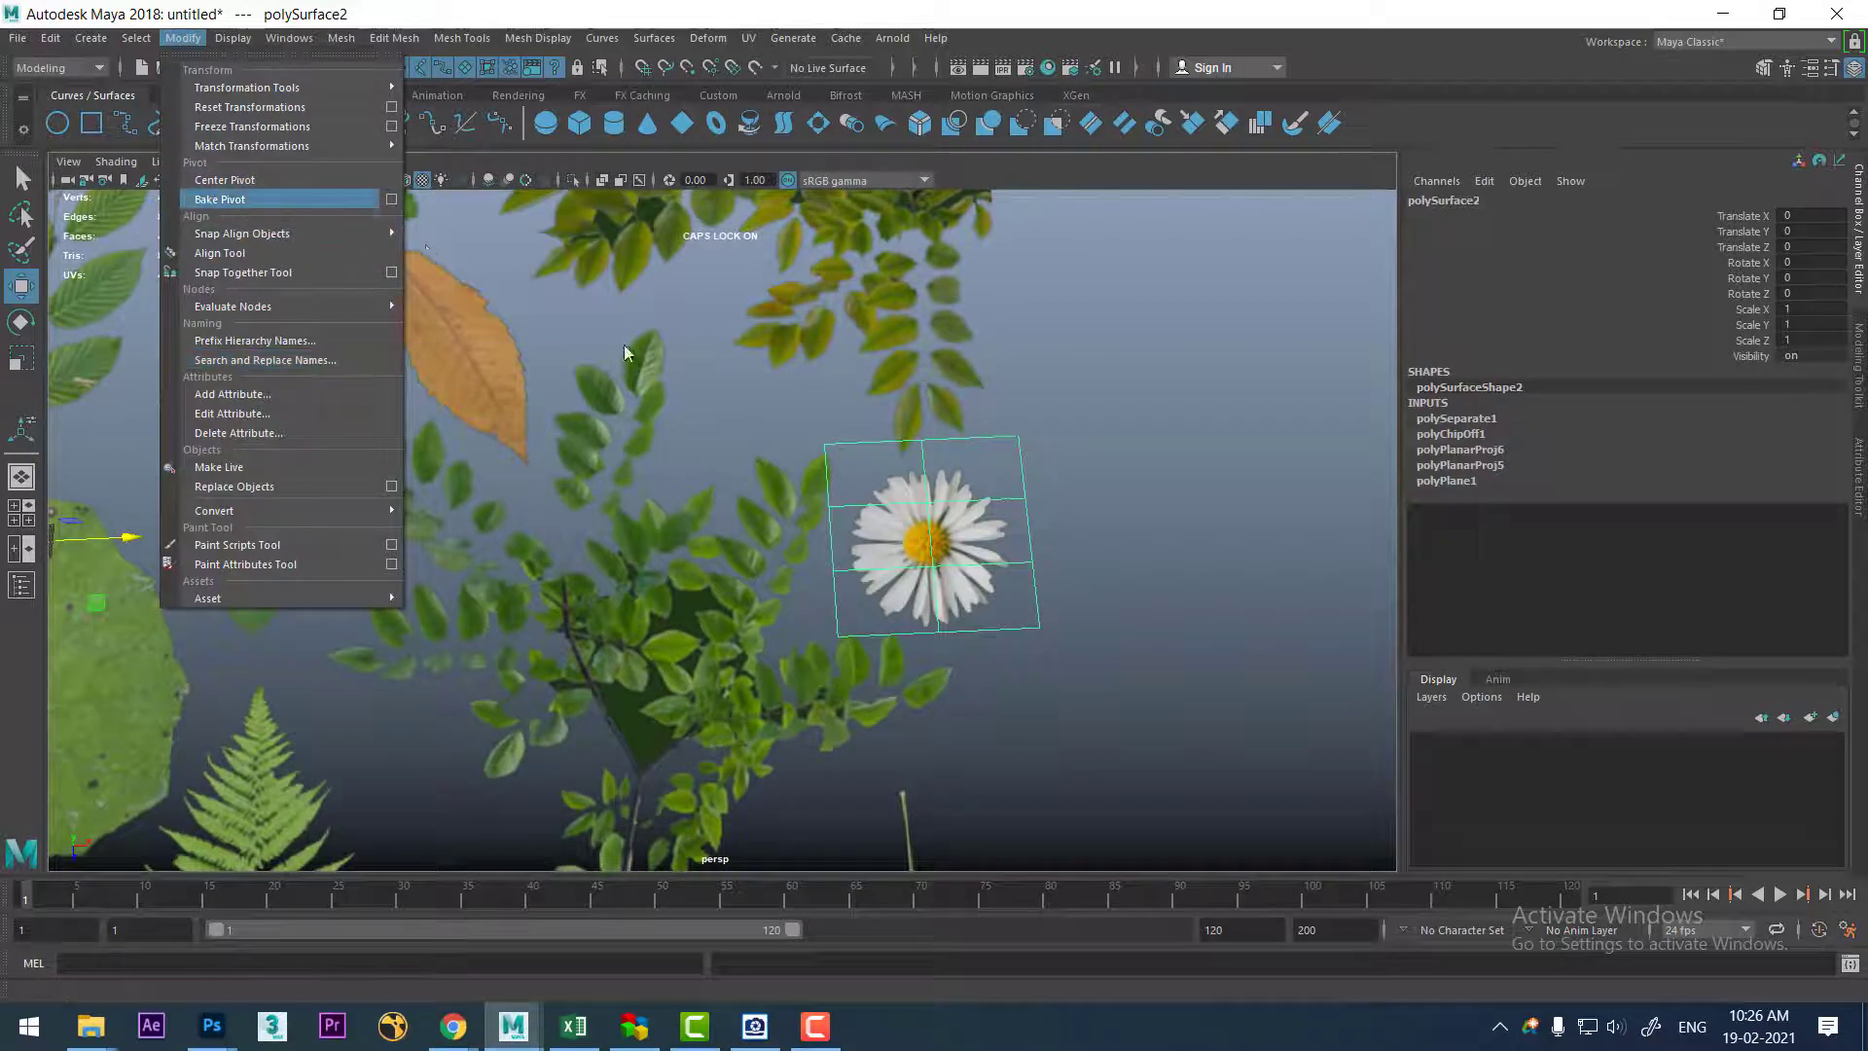
{"action": "left_click", "coordinate": [276, 175]}
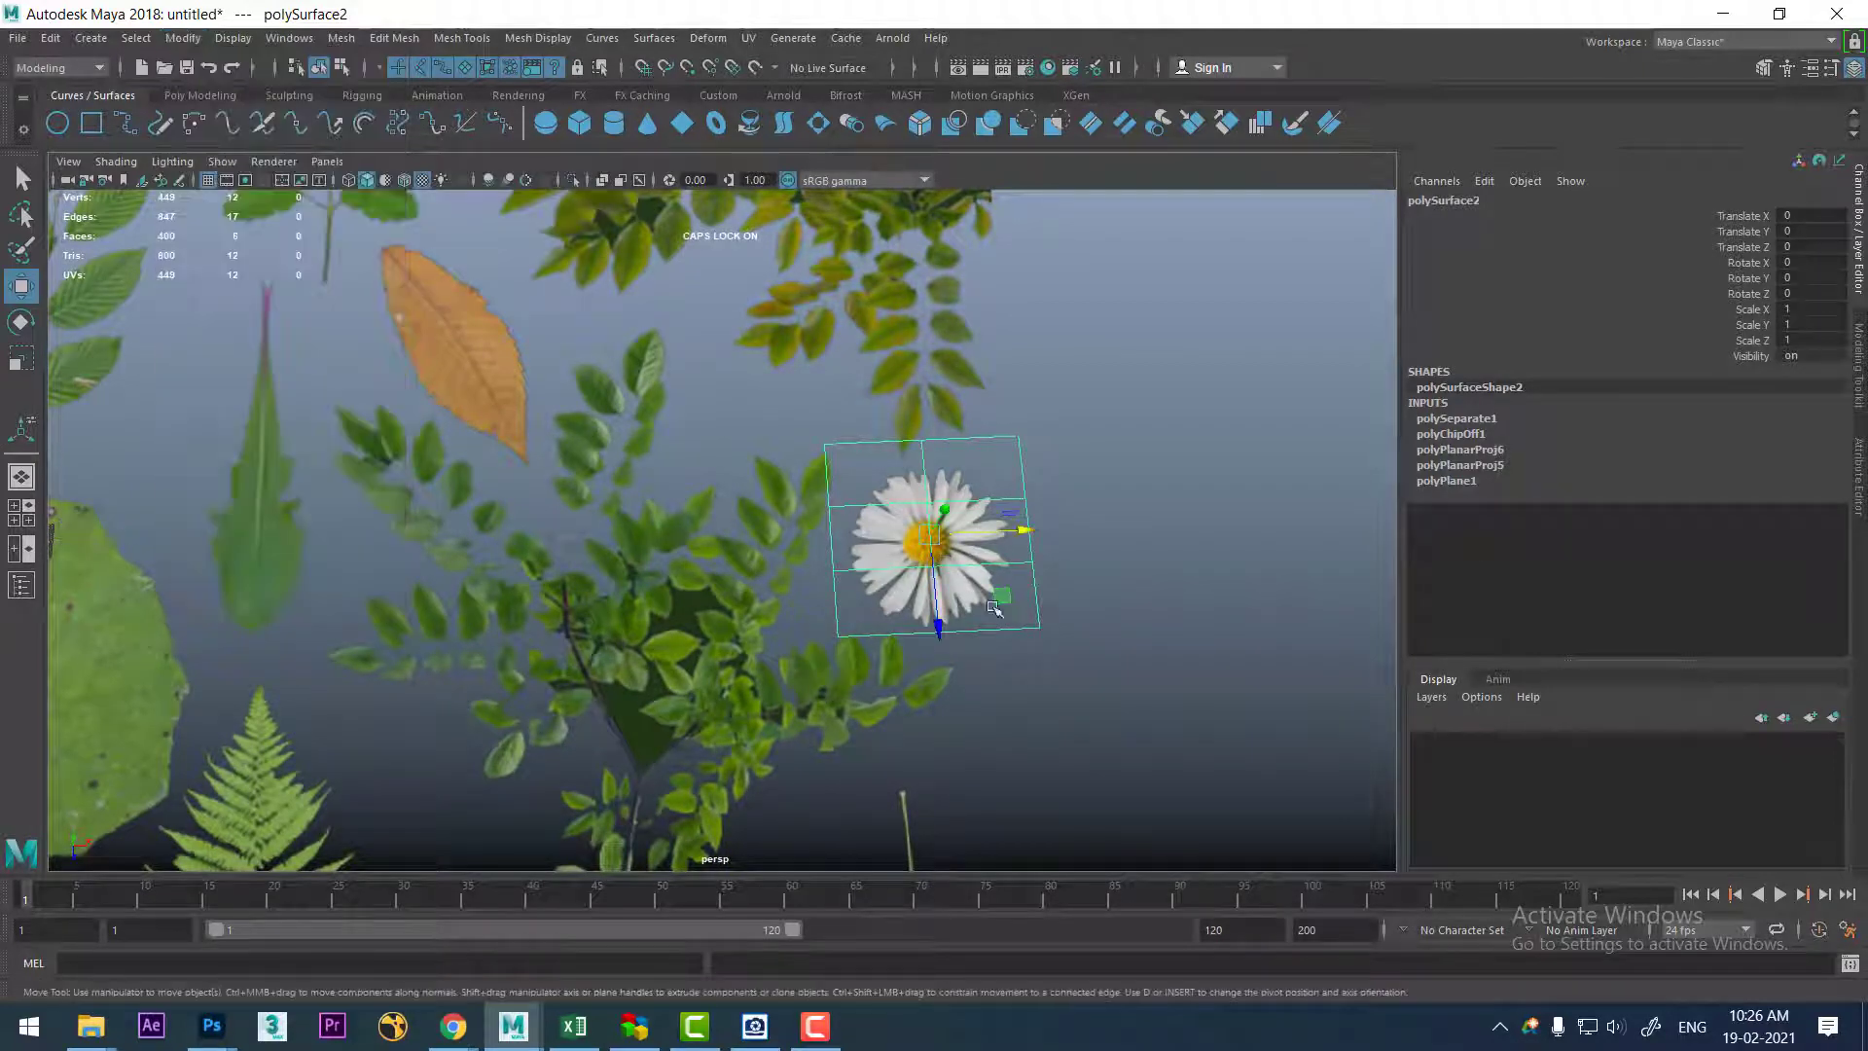
{"action": "left_click_drag", "start_coordinate": [1020, 531], "coordinate": [1426, 526]}
{"action": "left_click_drag", "start_coordinate": [925, 467], "coordinate": [600, 384], "text": "alt"}
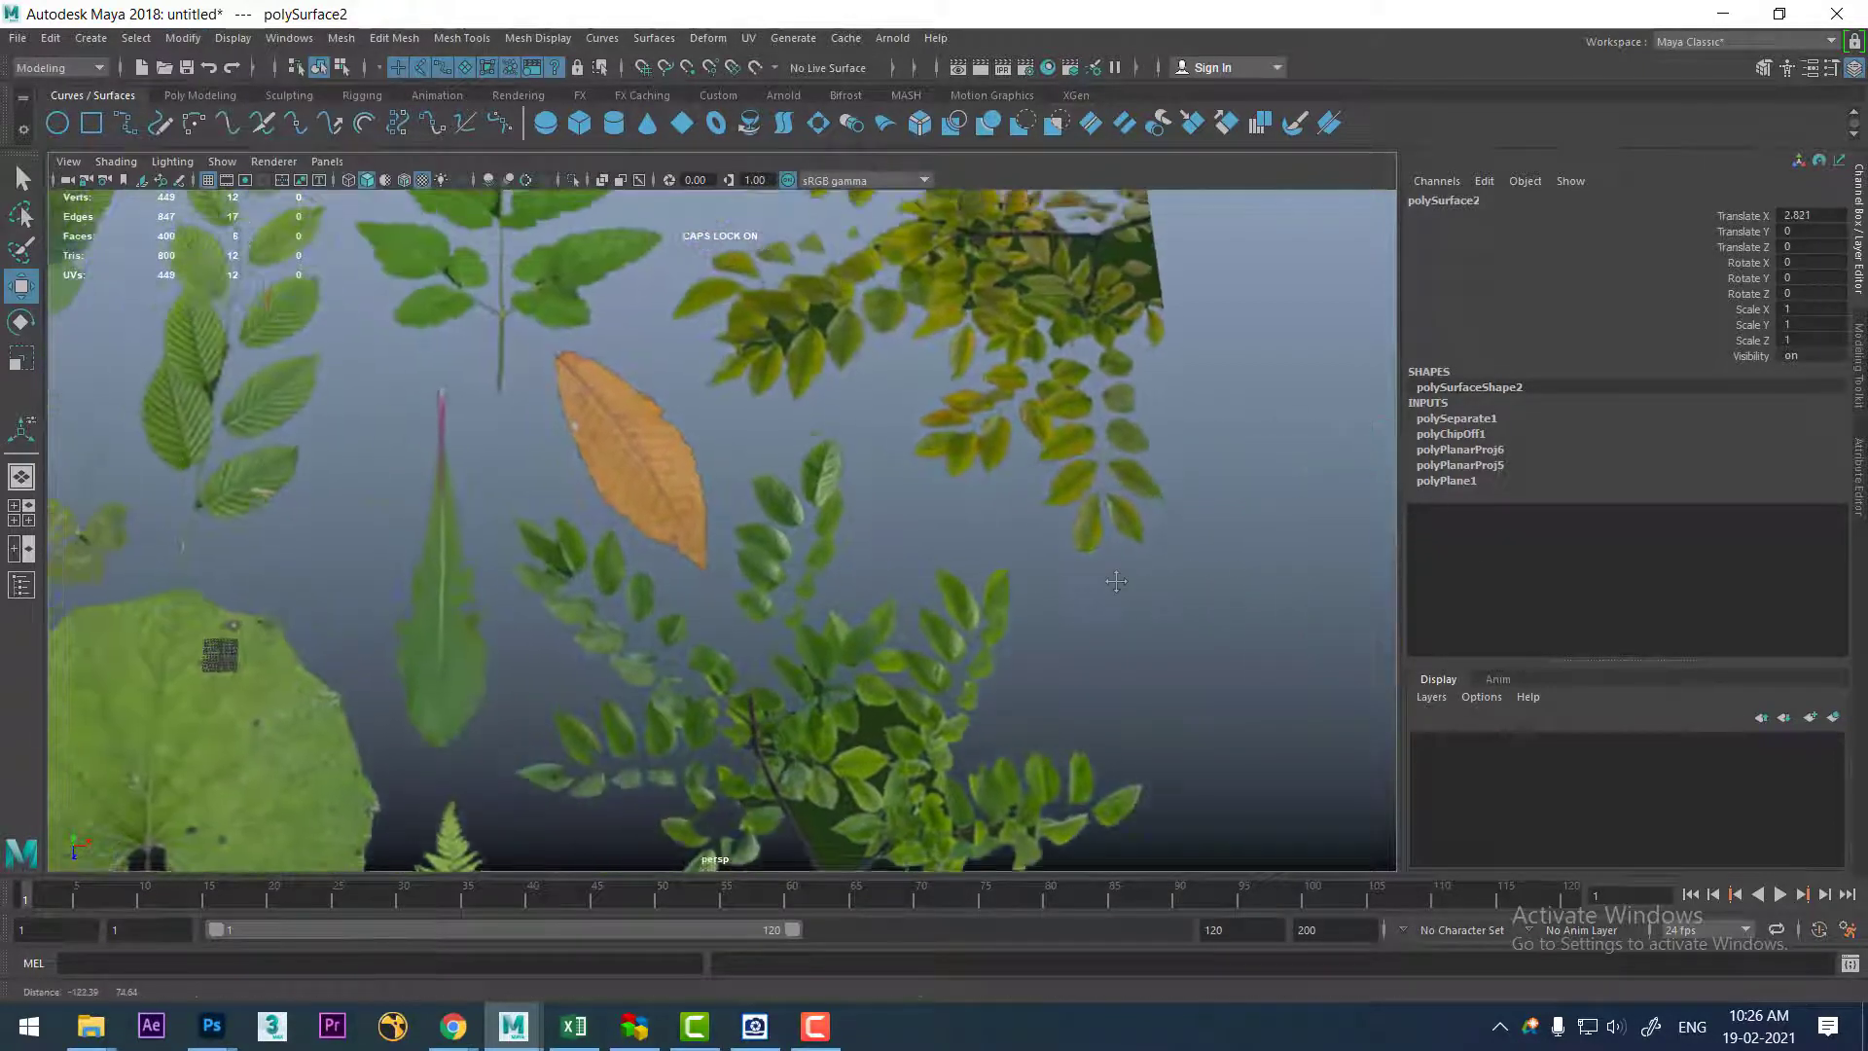
{"action": "left_click", "coordinate": [599, 385]}
{"action": "middle_click_drag", "start_coordinate": [600, 384], "coordinate": [833, 574], "text": "alt"}
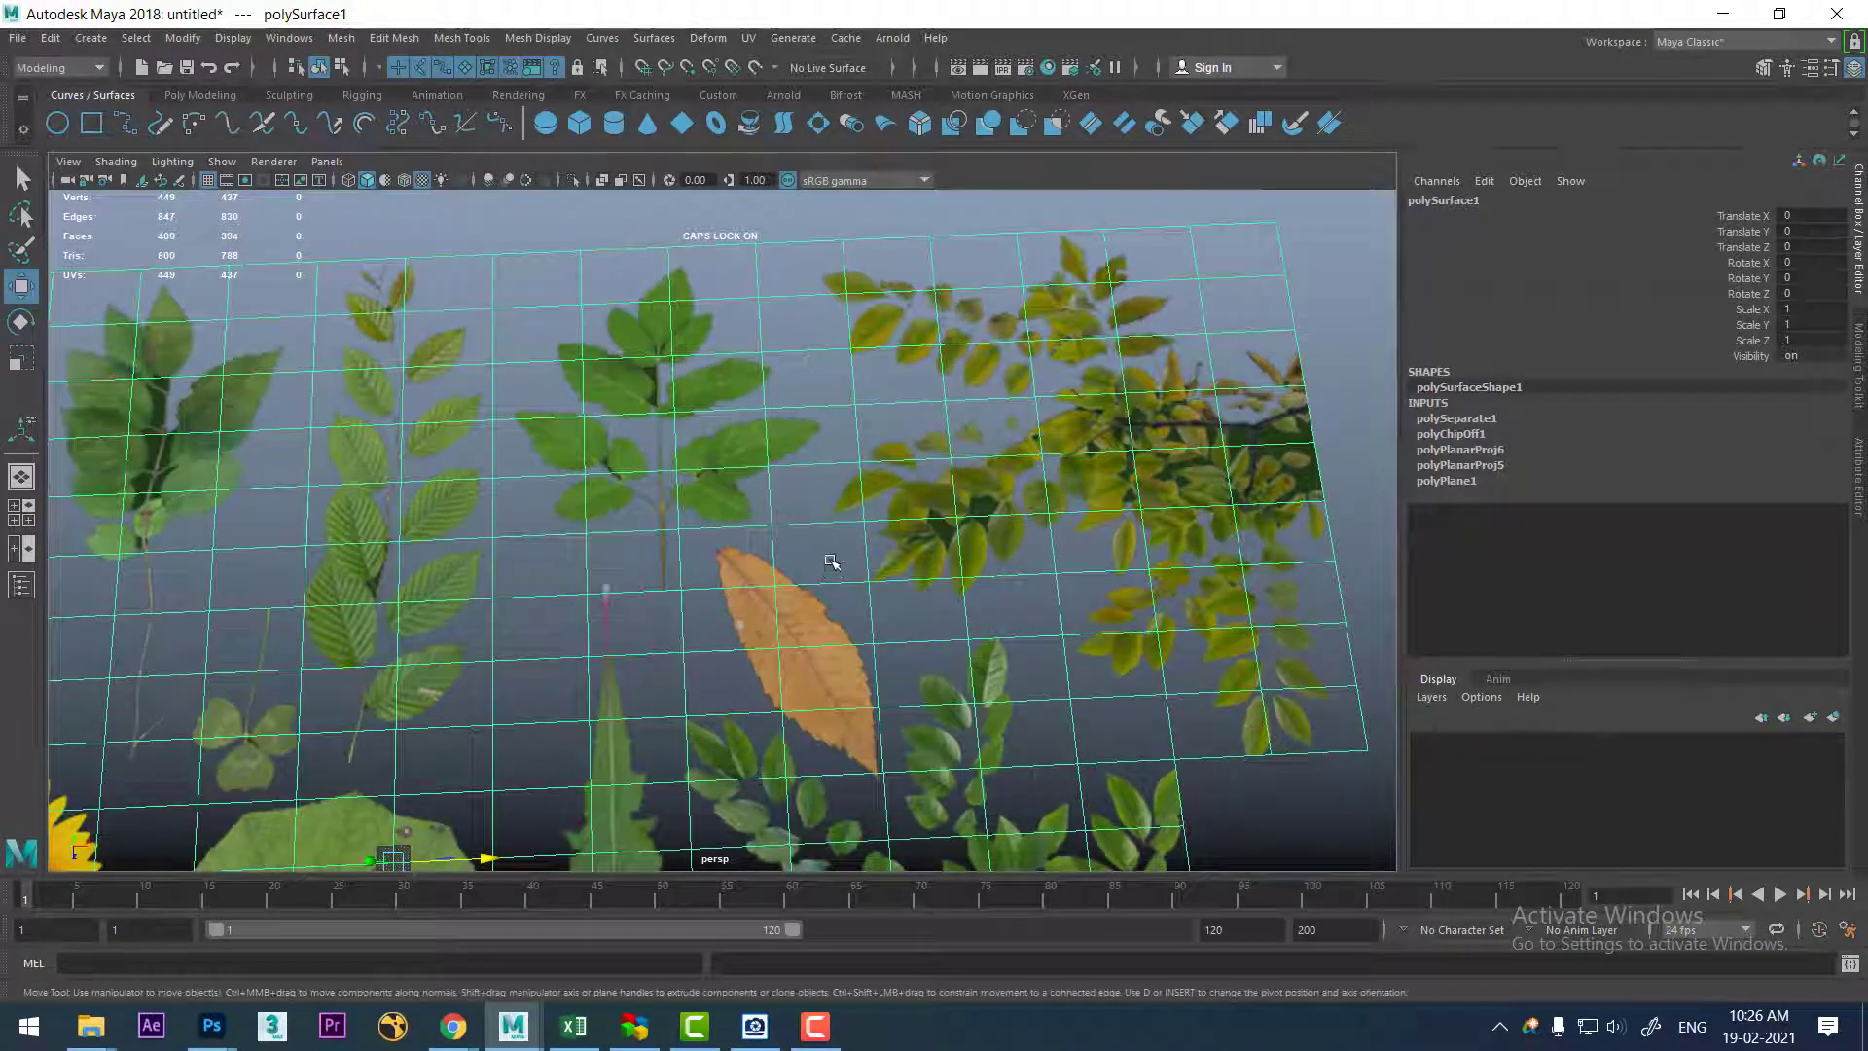
- Select the face column of the tall leafy branch and extract it as its own piece
{"action": "middle_click_drag", "start_coordinate": [613, 555], "coordinate": [633, 521], "text": "alt"}
{"action": "right_click", "coordinate": [458, 318]}
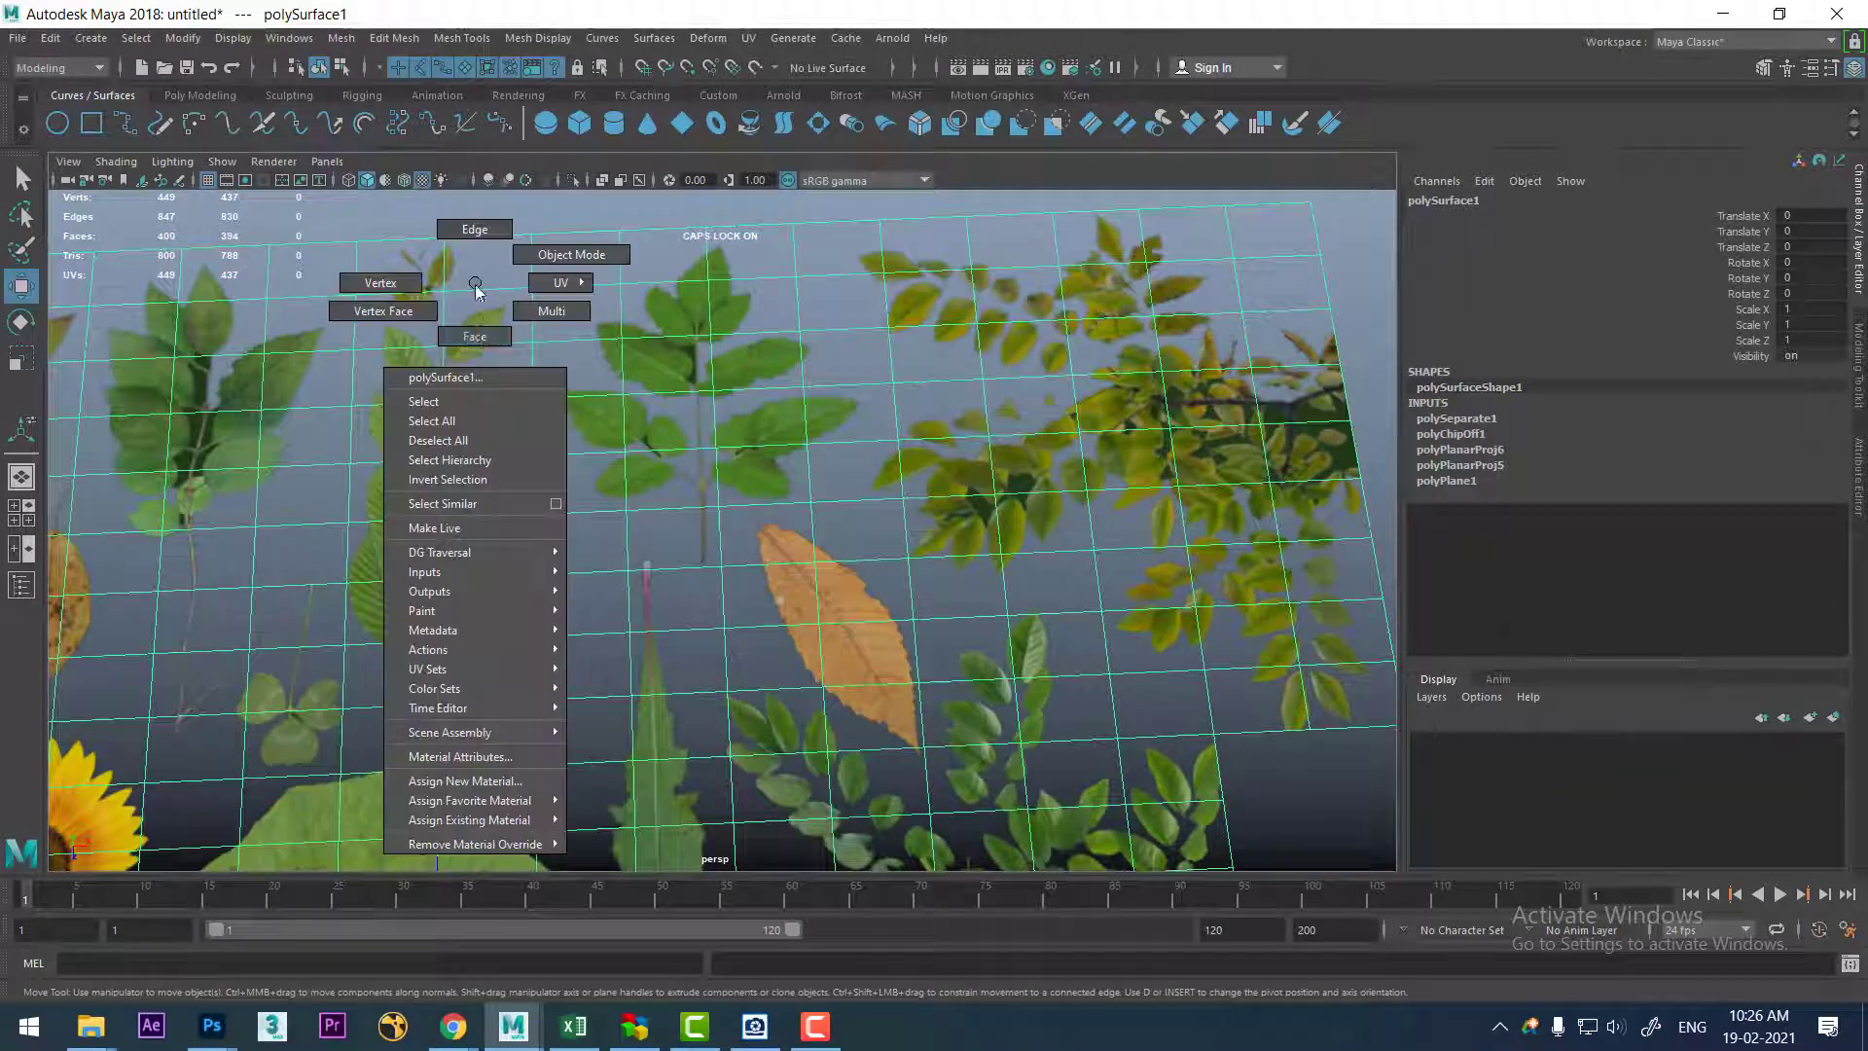
{"action": "left_click_drag", "start_coordinate": [380, 241], "coordinate": [513, 710]}
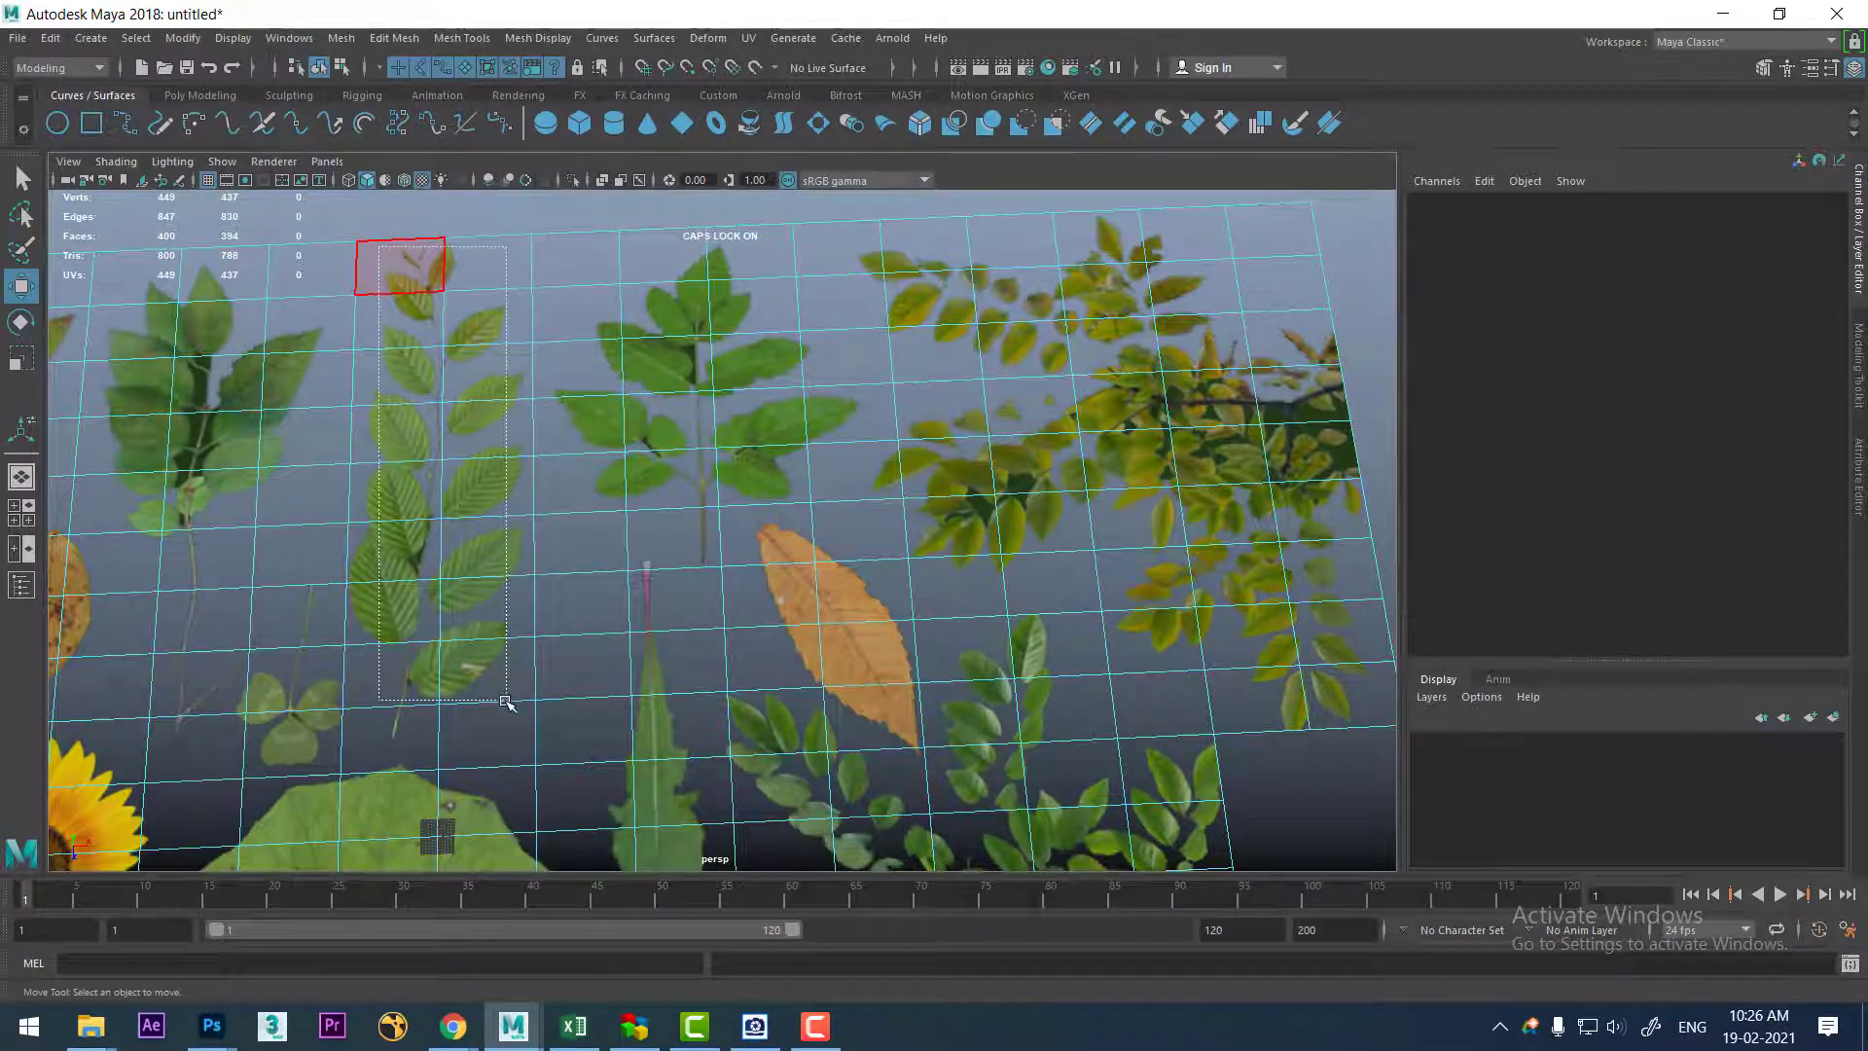
{"action": "left_click", "coordinate": [423, 739], "text": "shift"}
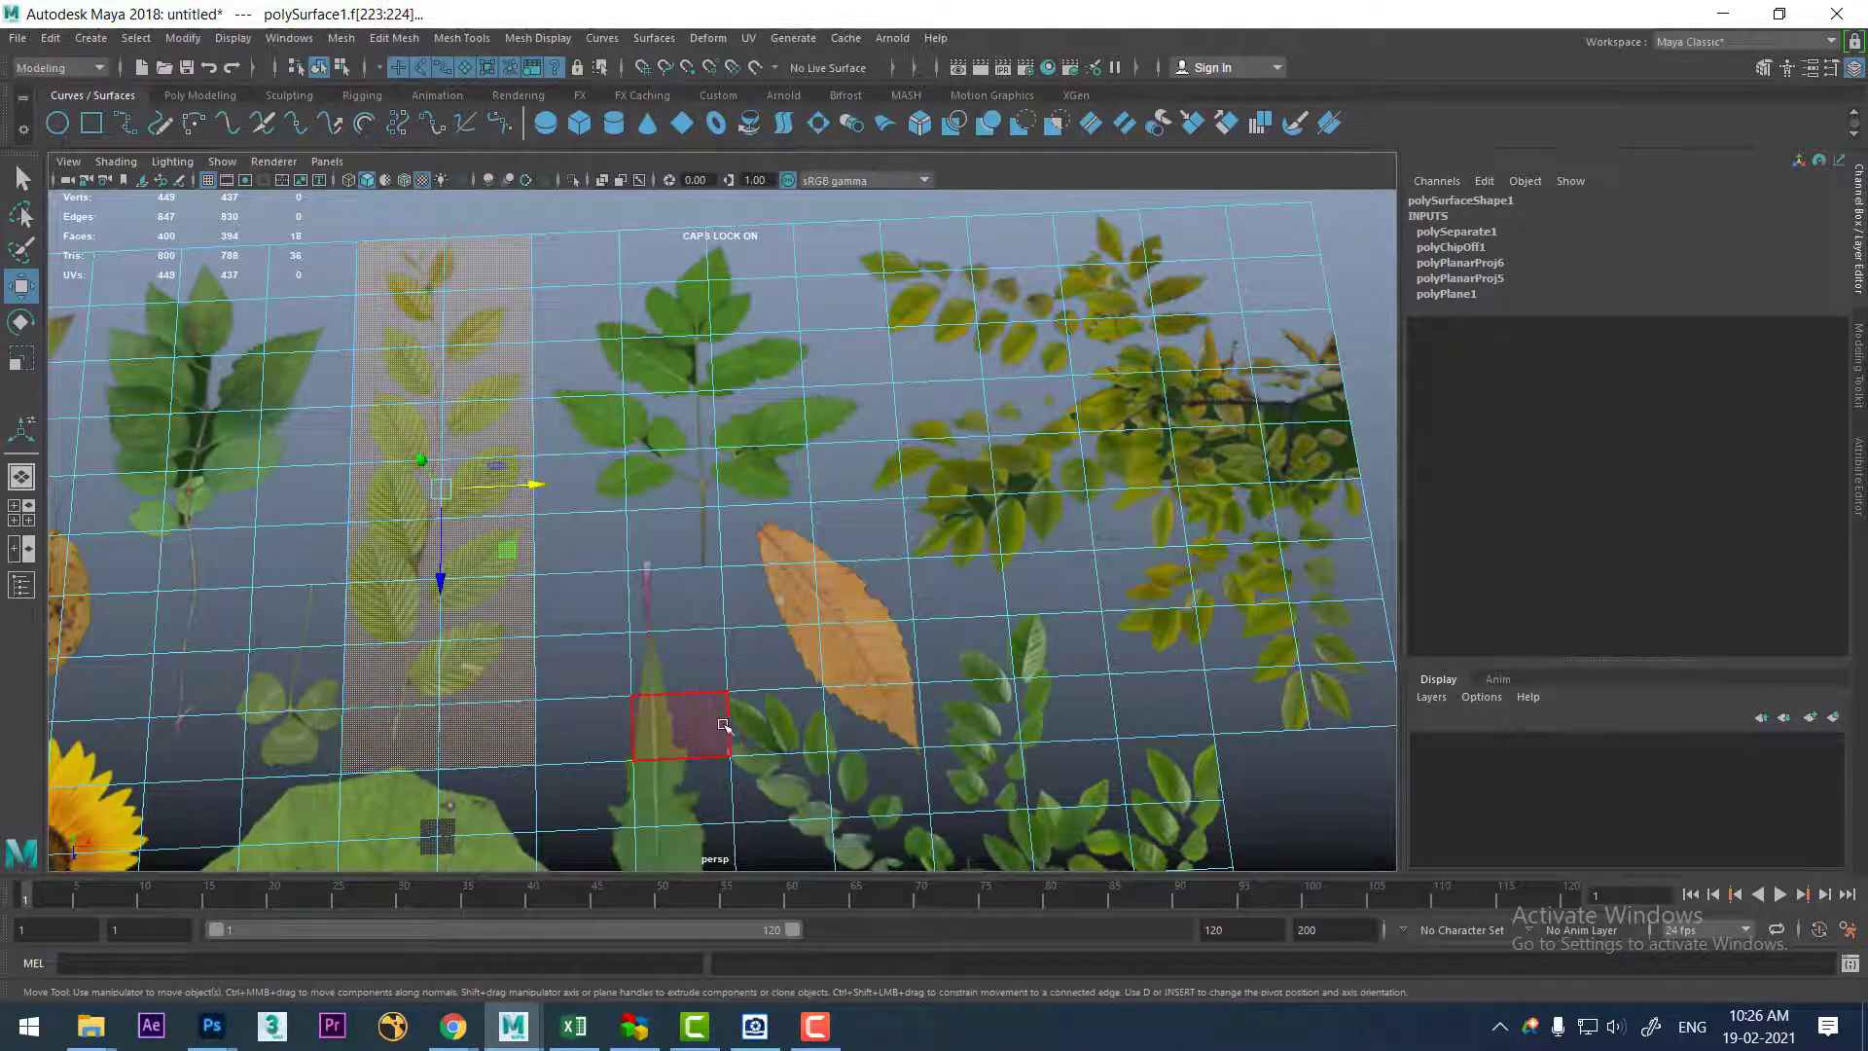
{"action": "right_click", "coordinate": [490, 316], "text": "shift"}
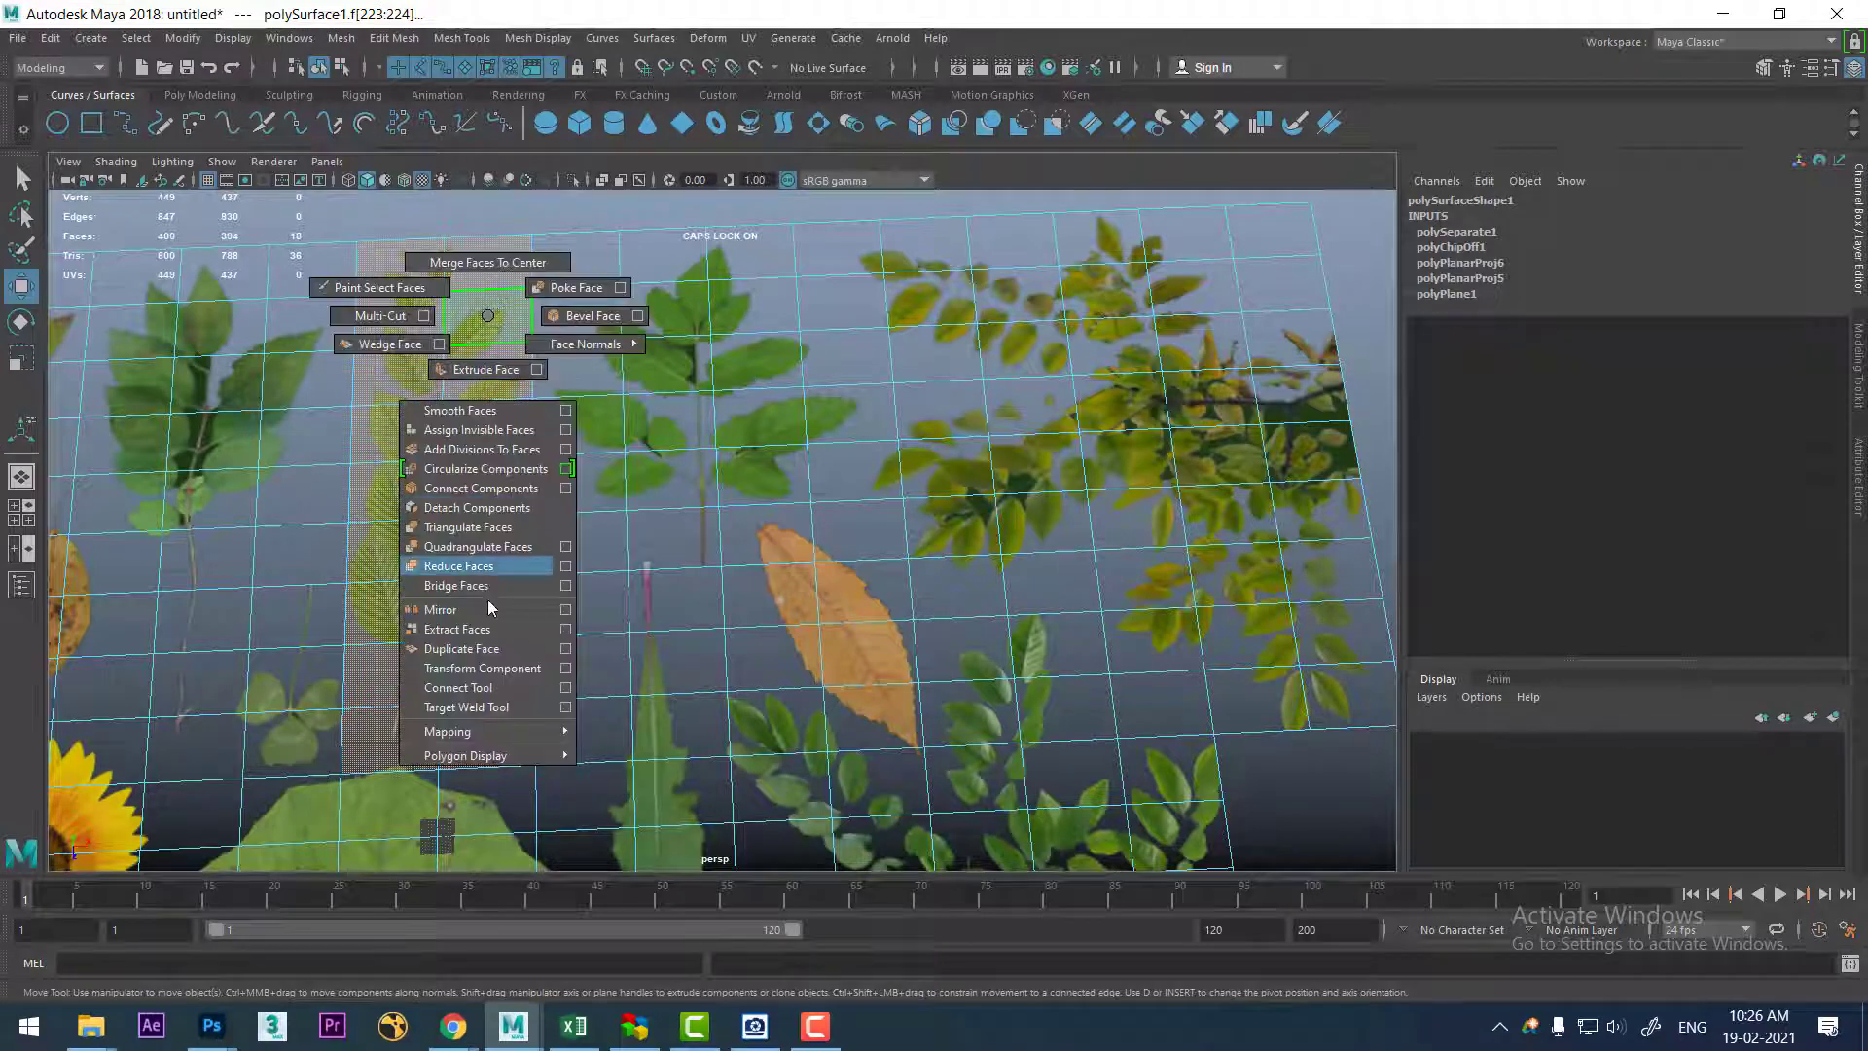
{"action": "left_click", "coordinate": [457, 629]}
- Return to object mode and centre the pivot of the branch strip, polySurface4
{"action": "key", "text": "q"}
{"action": "key", "text": "F8"}
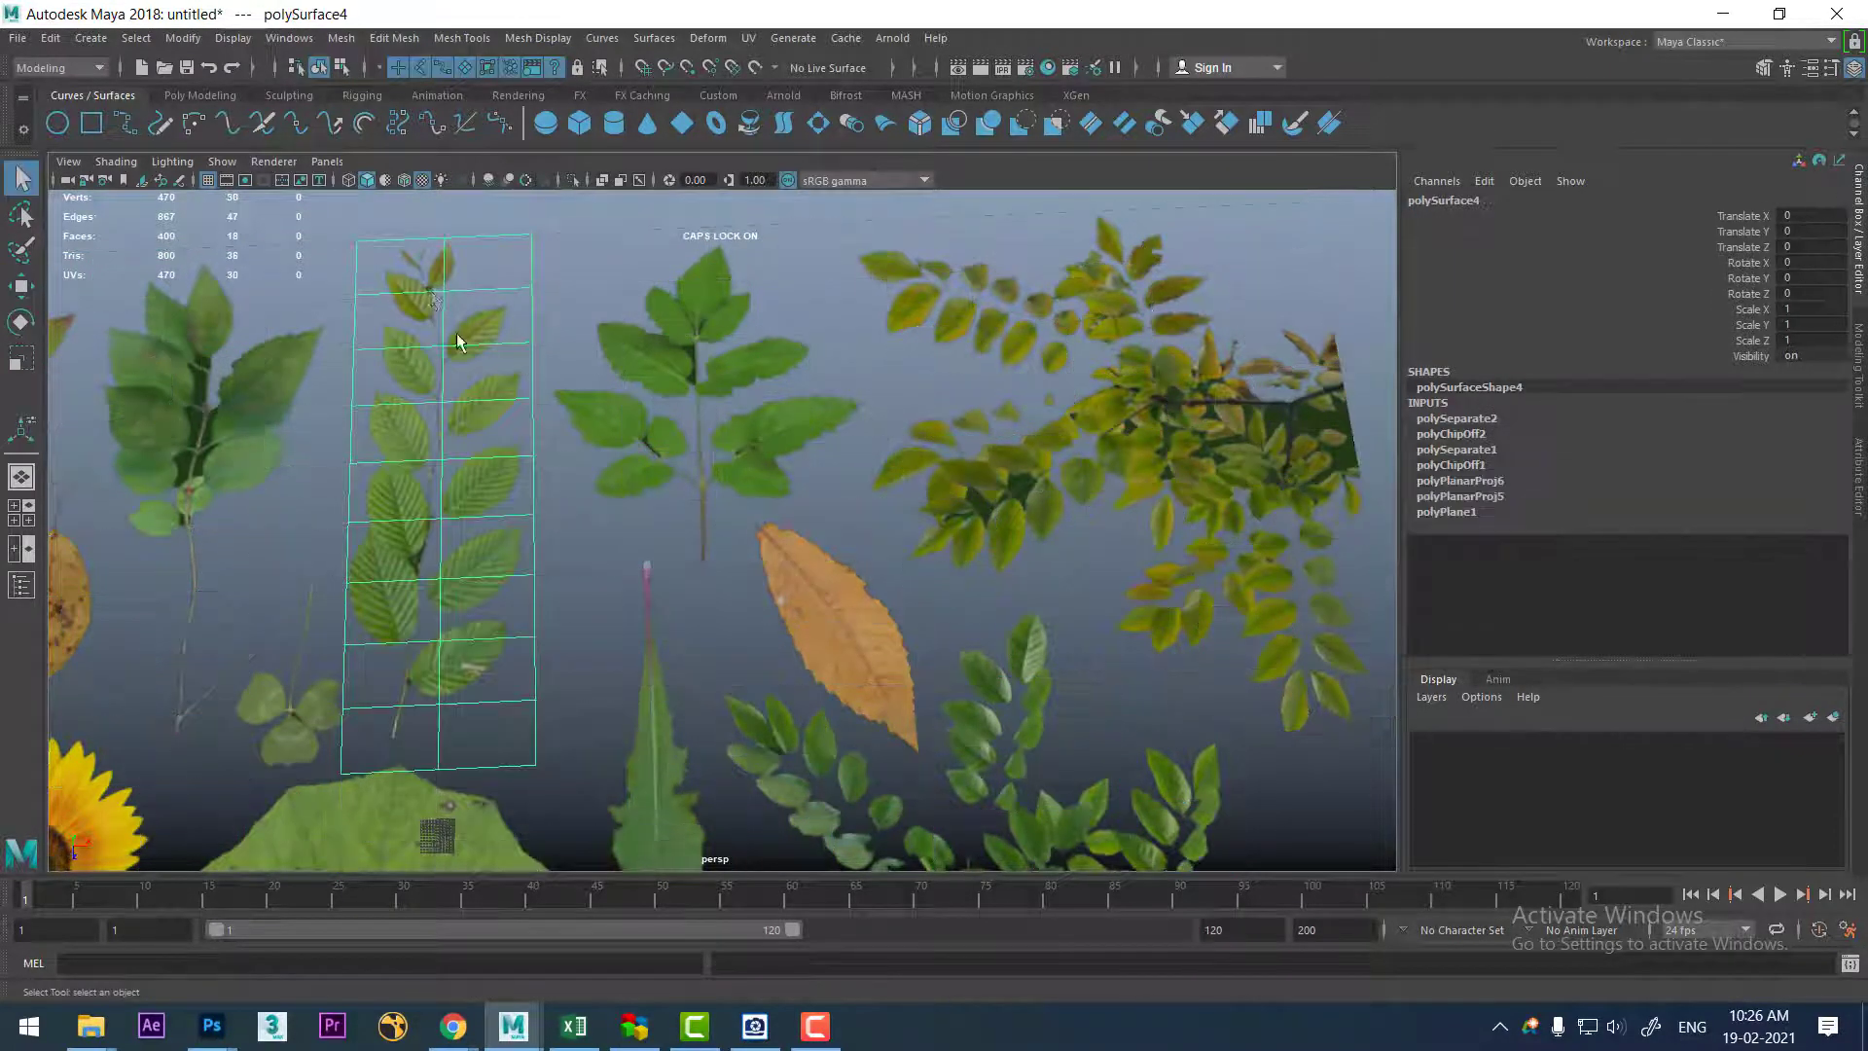
{"action": "left_click", "coordinate": [183, 39]}
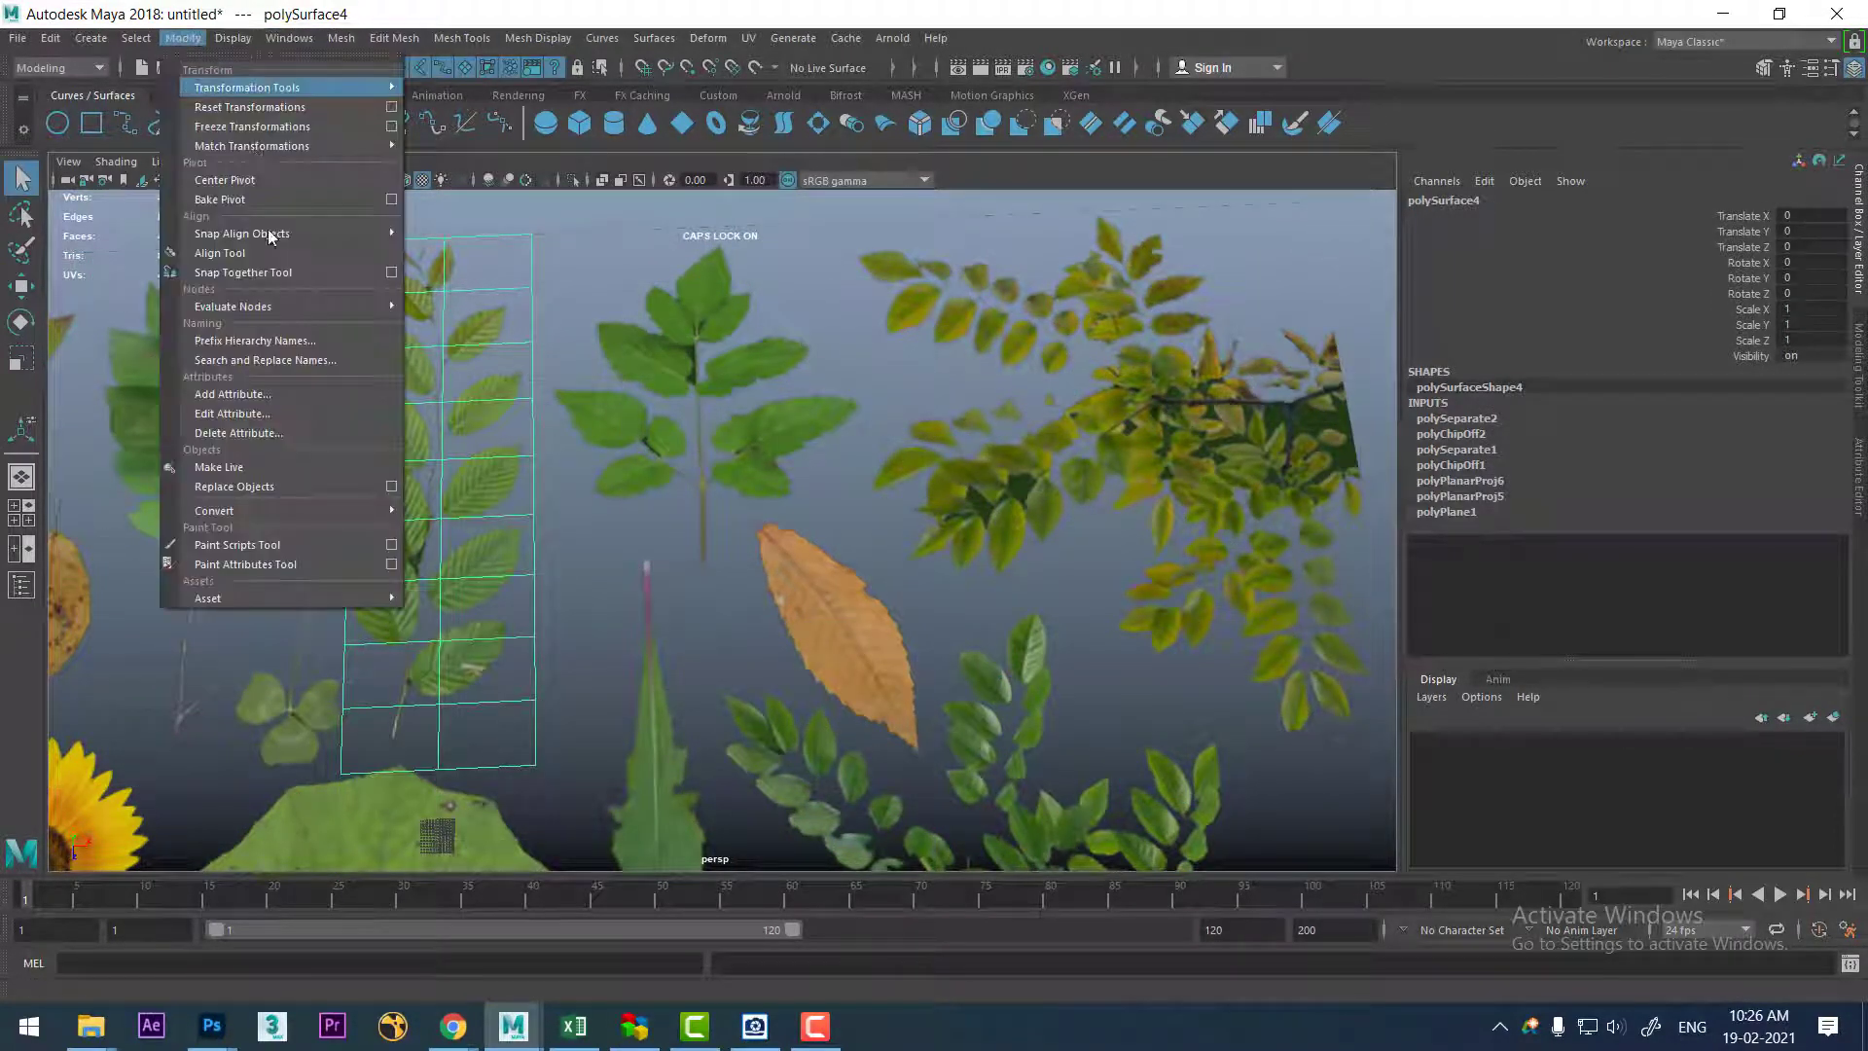
{"action": "left_click", "coordinate": [243, 183]}
{"action": "scroll", "coordinate": [559, 494], "scroll_direction": "down", "scroll_amount": 3}
- Select the faces of the top leafy sprig and its column below, and extract them
{"action": "scroll", "coordinate": [559, 494], "scroll_direction": "down", "scroll_amount": 2}
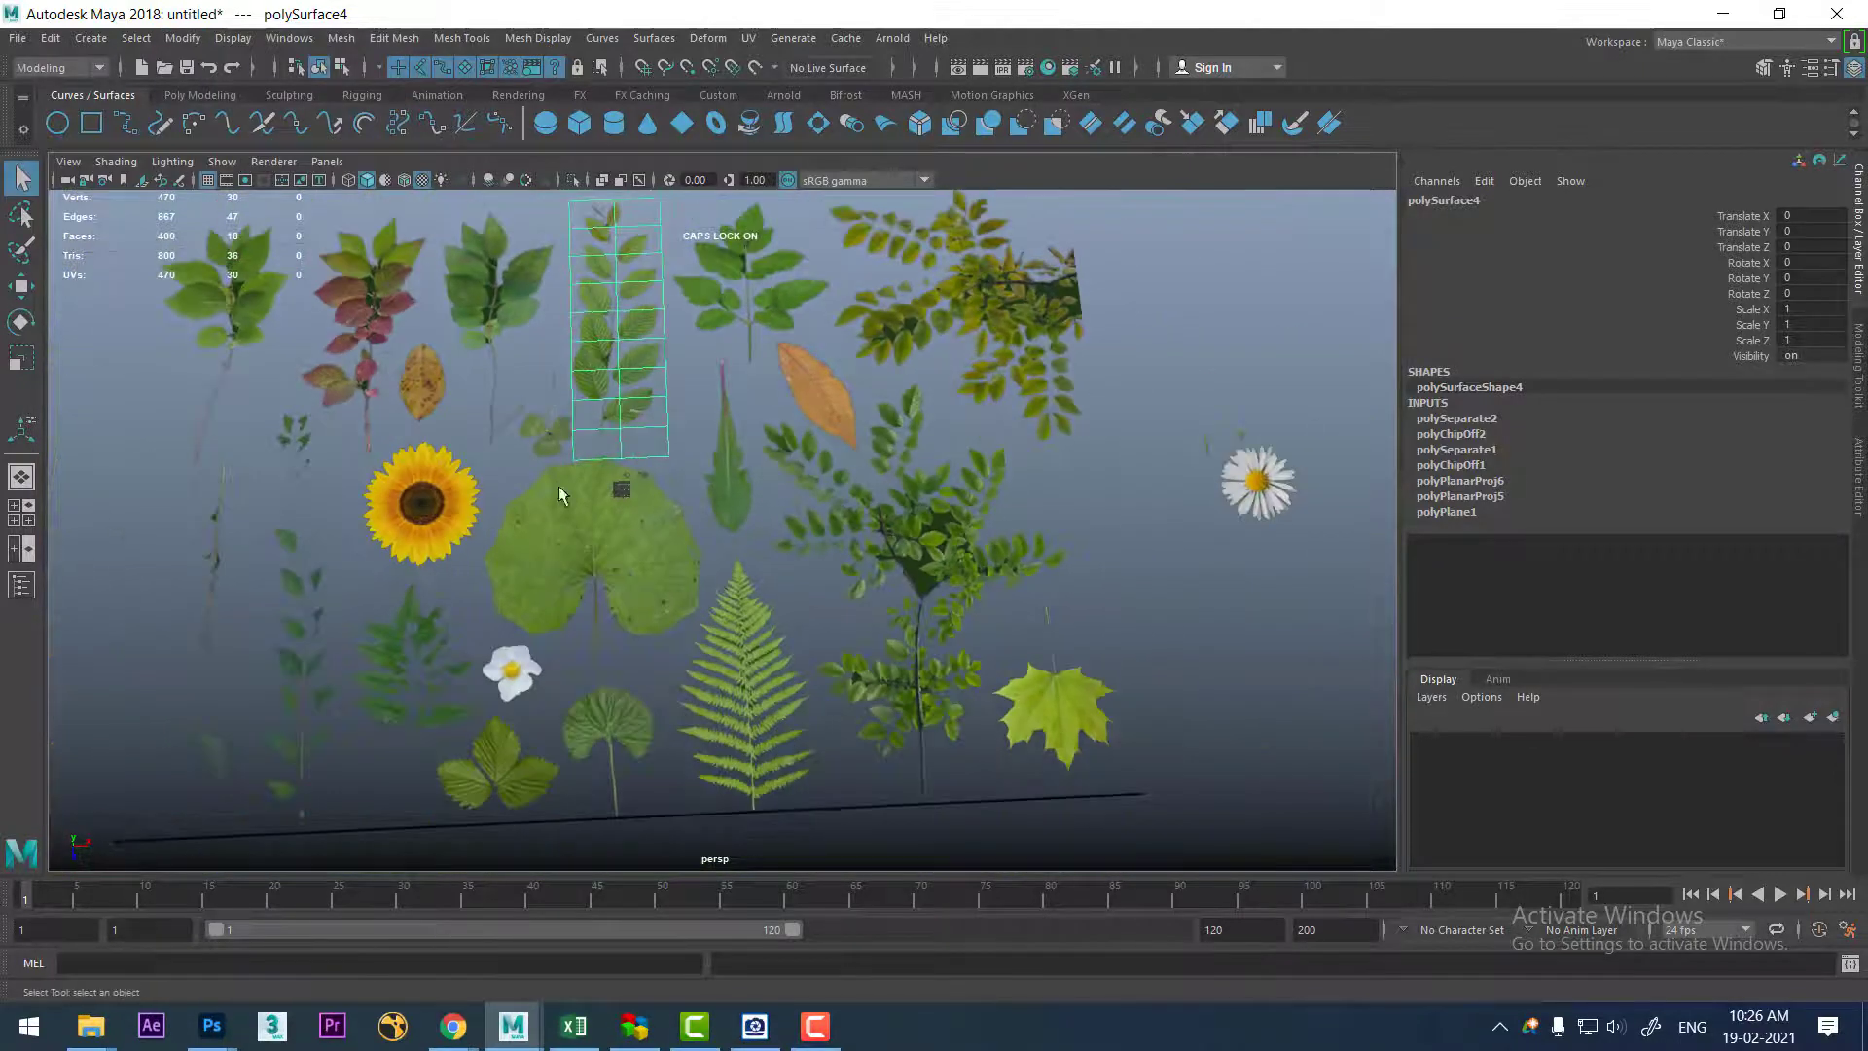
{"action": "left_click_drag", "start_coordinate": [558, 494], "coordinate": [673, 555], "text": "alt"}
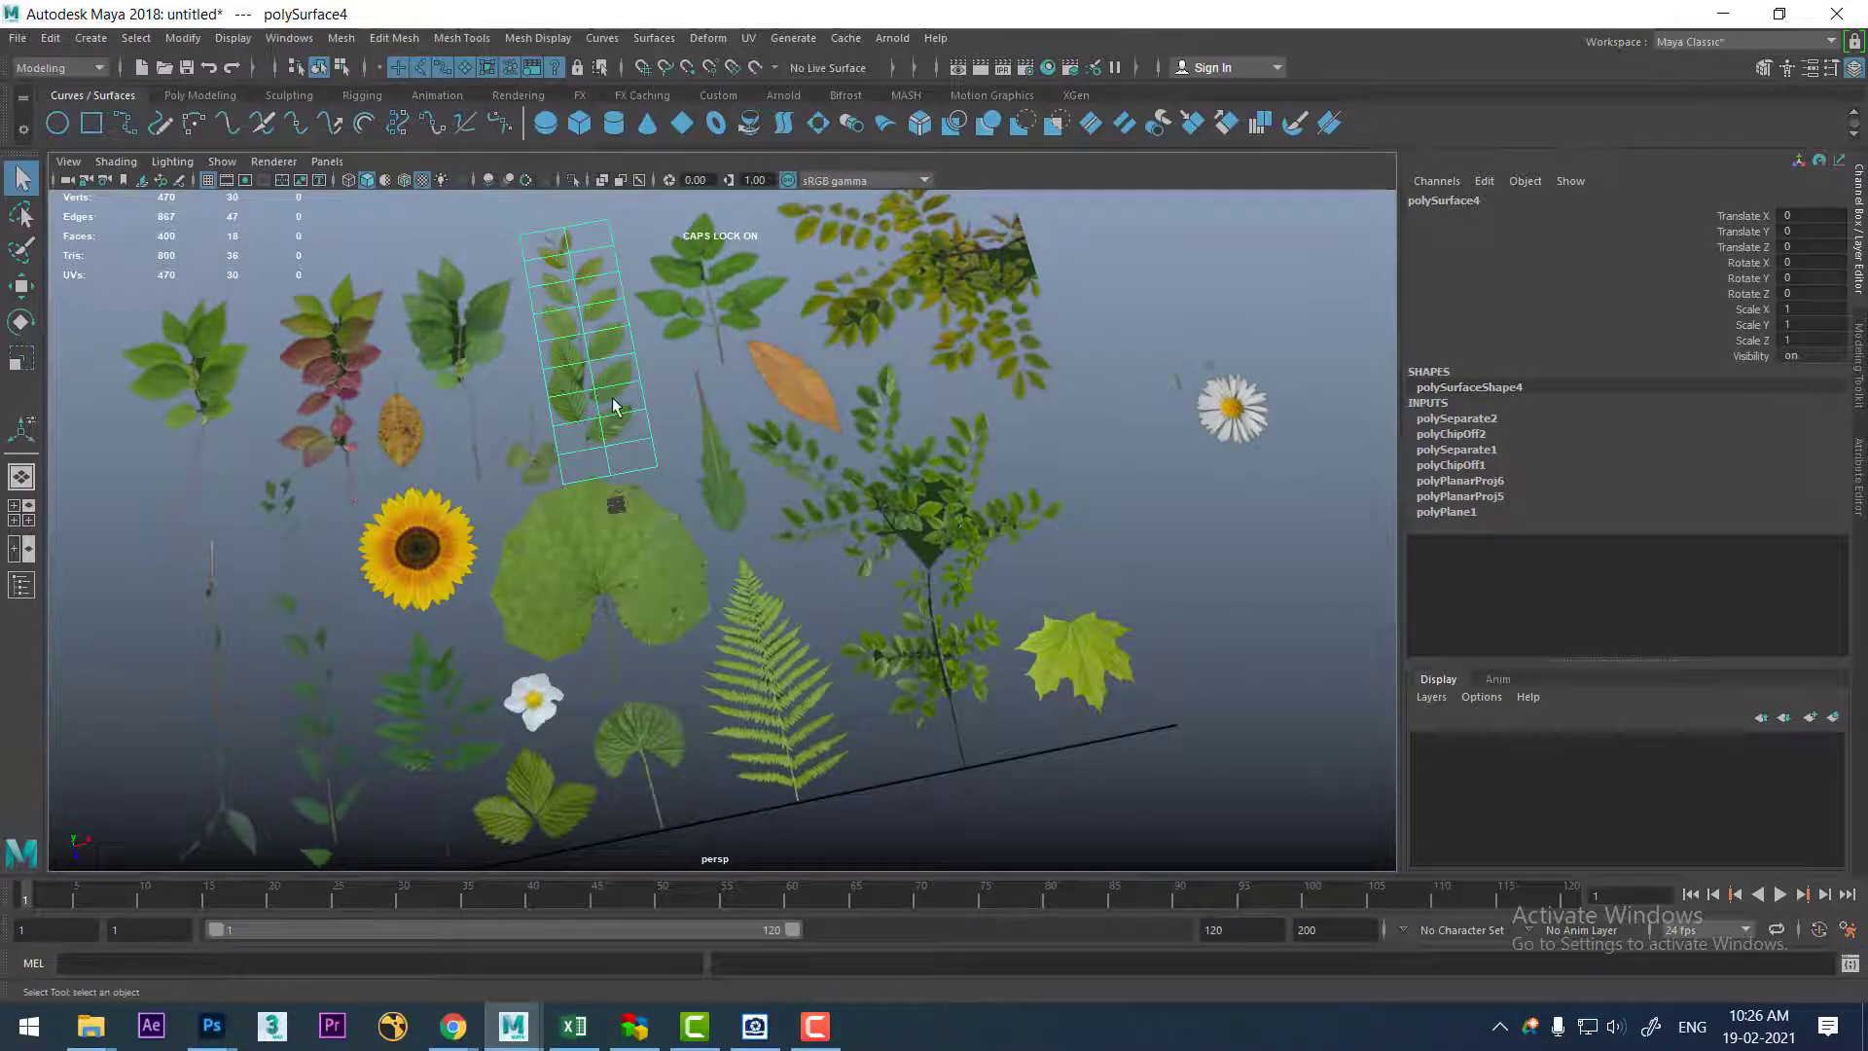
{"action": "left_click", "coordinate": [428, 412]}
{"action": "mouse_move", "coordinate": [428, 411]}
{"action": "left_mouse_down", "text": "alt"}
{"action": "mouse_move", "coordinate": [529, 555]}
{"action": "mouse_move", "coordinate": [467, 464]}
{"action": "left_mouse_up", "text": "alt"}
{"action": "scroll", "coordinate": [529, 555], "scroll_direction": "up", "scroll_amount": 2}
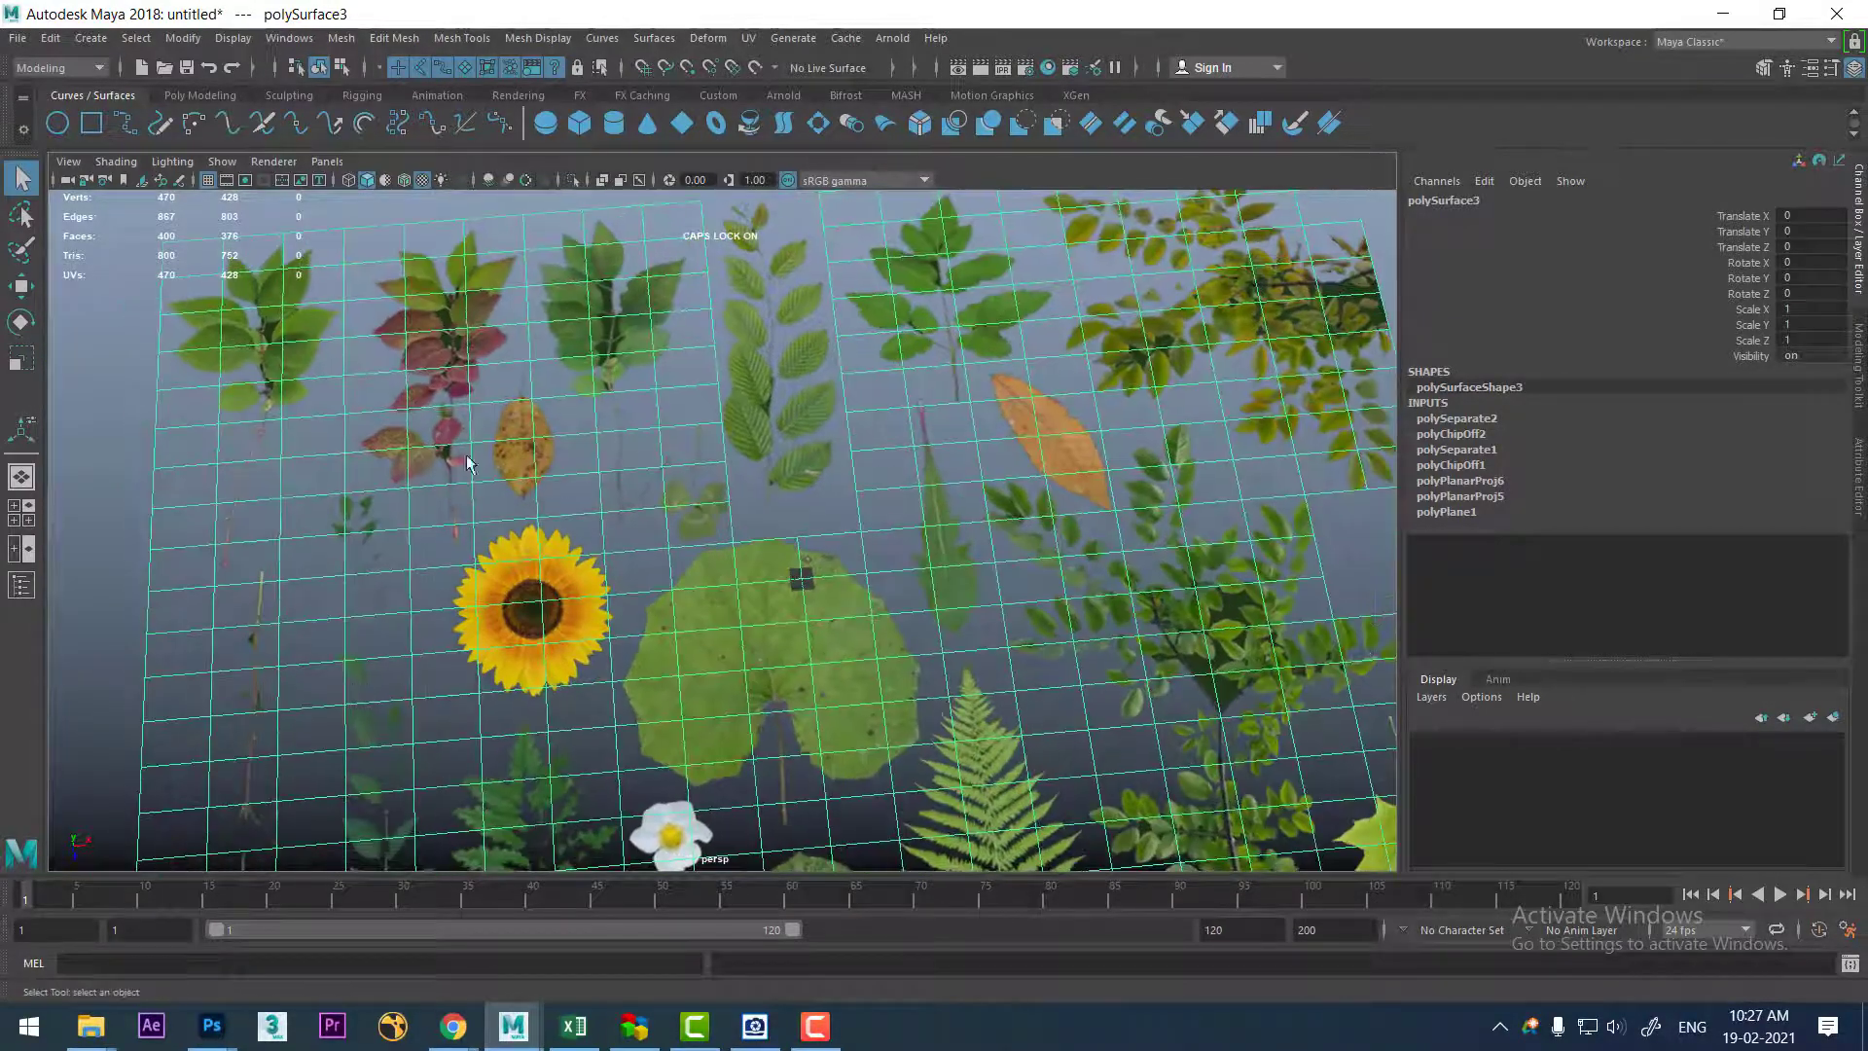
{"action": "right_click_drag", "start_coordinate": [472, 271], "coordinate": [476, 343]}
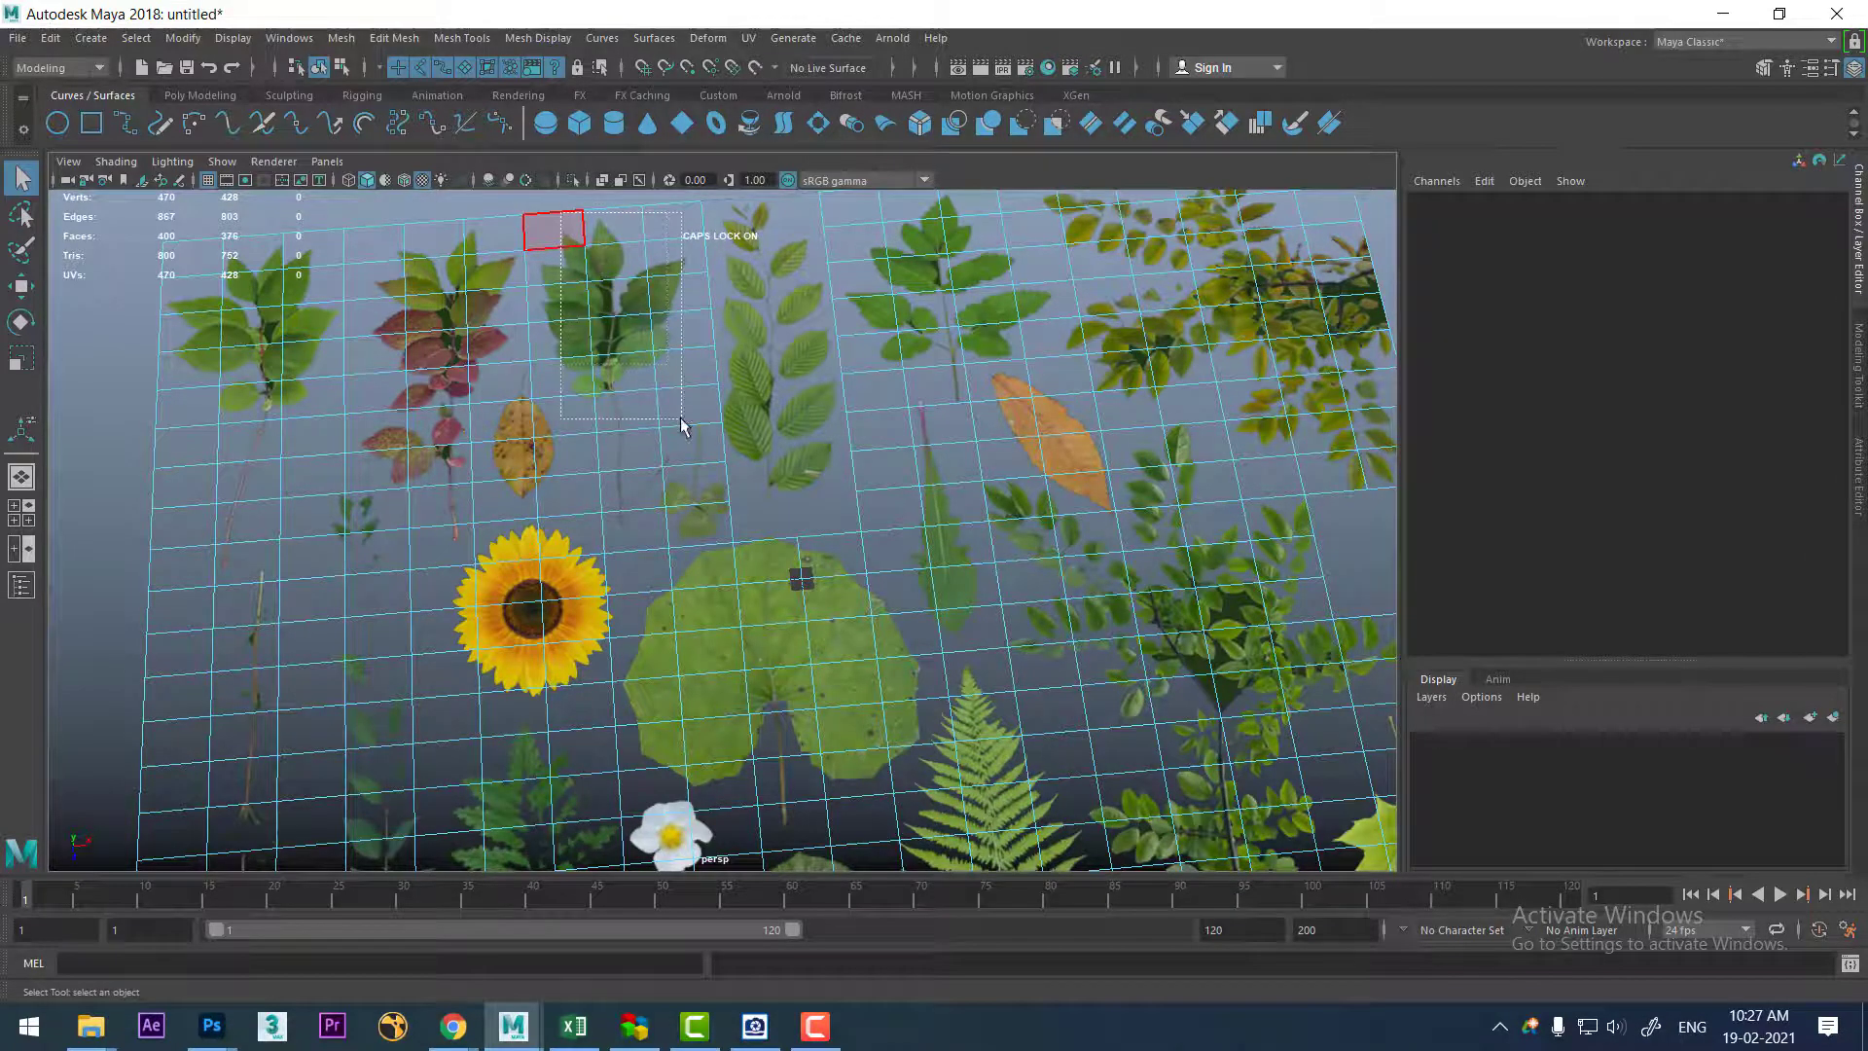
{"action": "left_click_drag", "start_coordinate": [672, 374], "coordinate": [688, 421]}
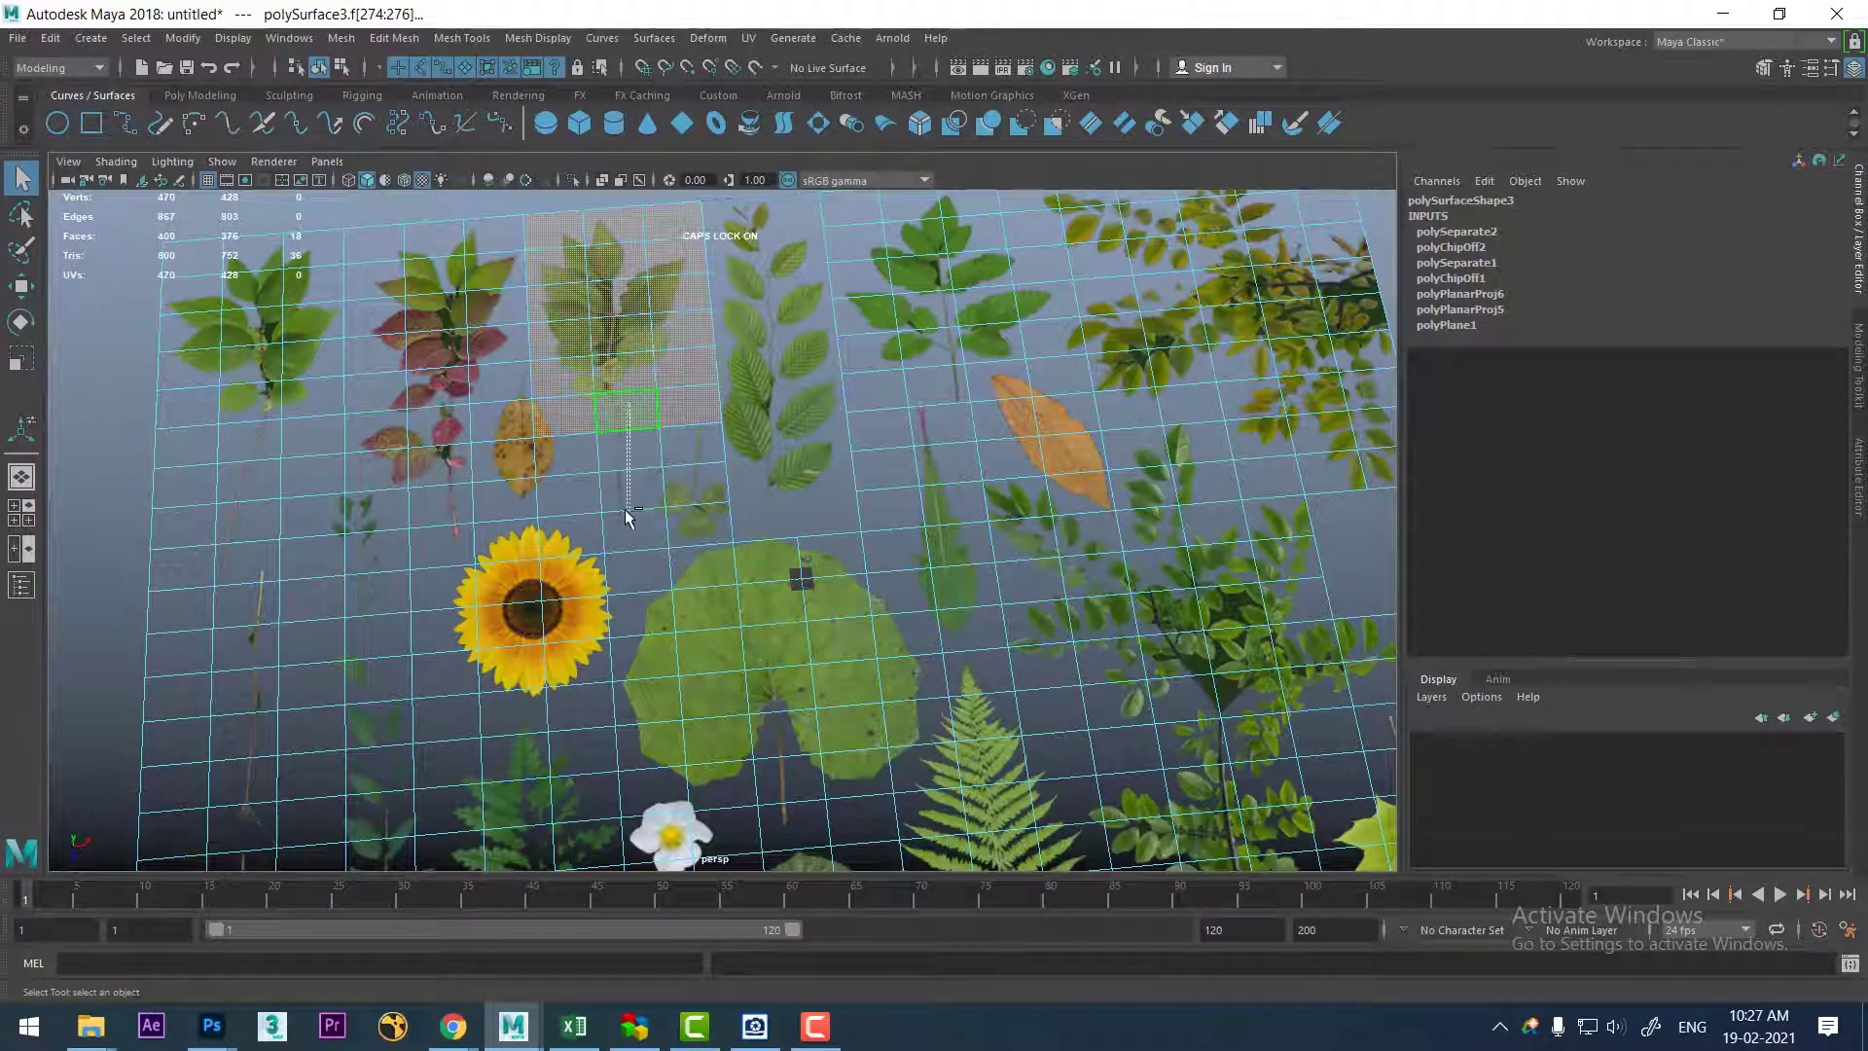
{"action": "left_click_drag", "start_coordinate": [628, 511], "coordinate": [632, 553], "text": "shift"}
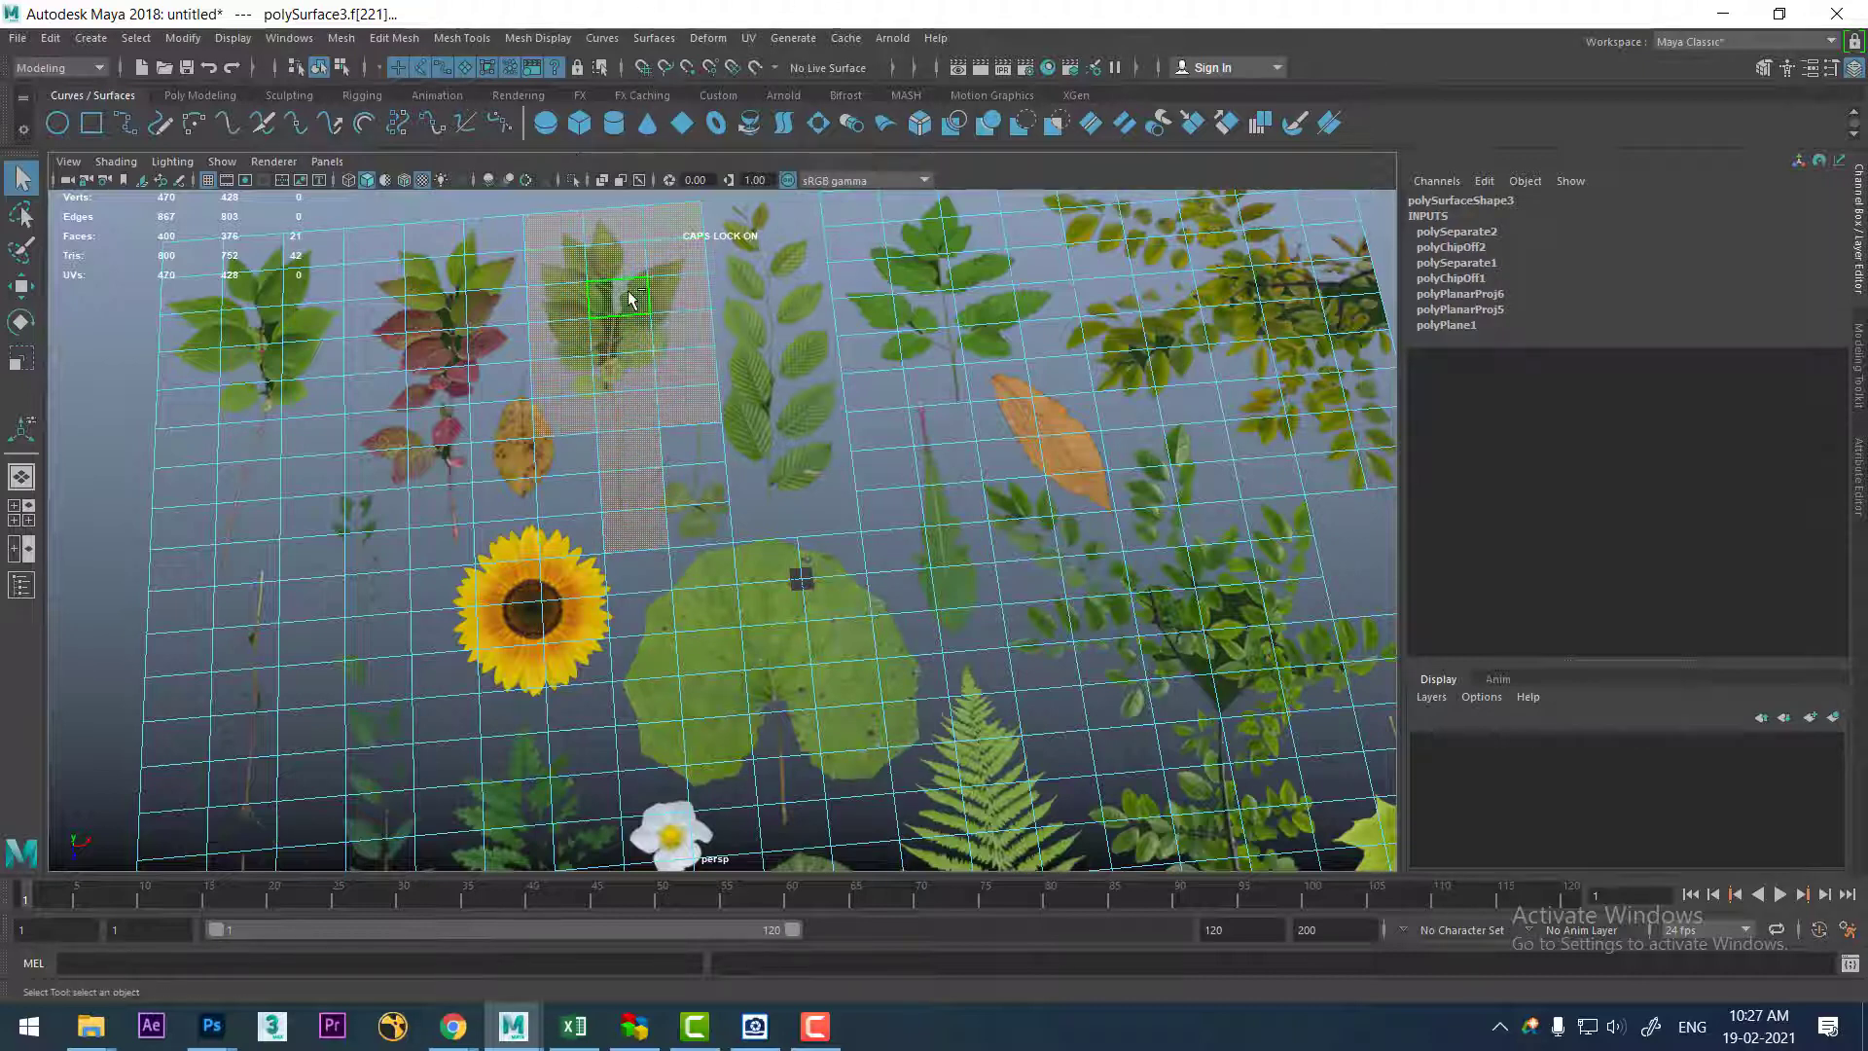
{"action": "right_click_drag", "start_coordinate": [630, 298], "coordinate": [641, 560], "text": "shift"}
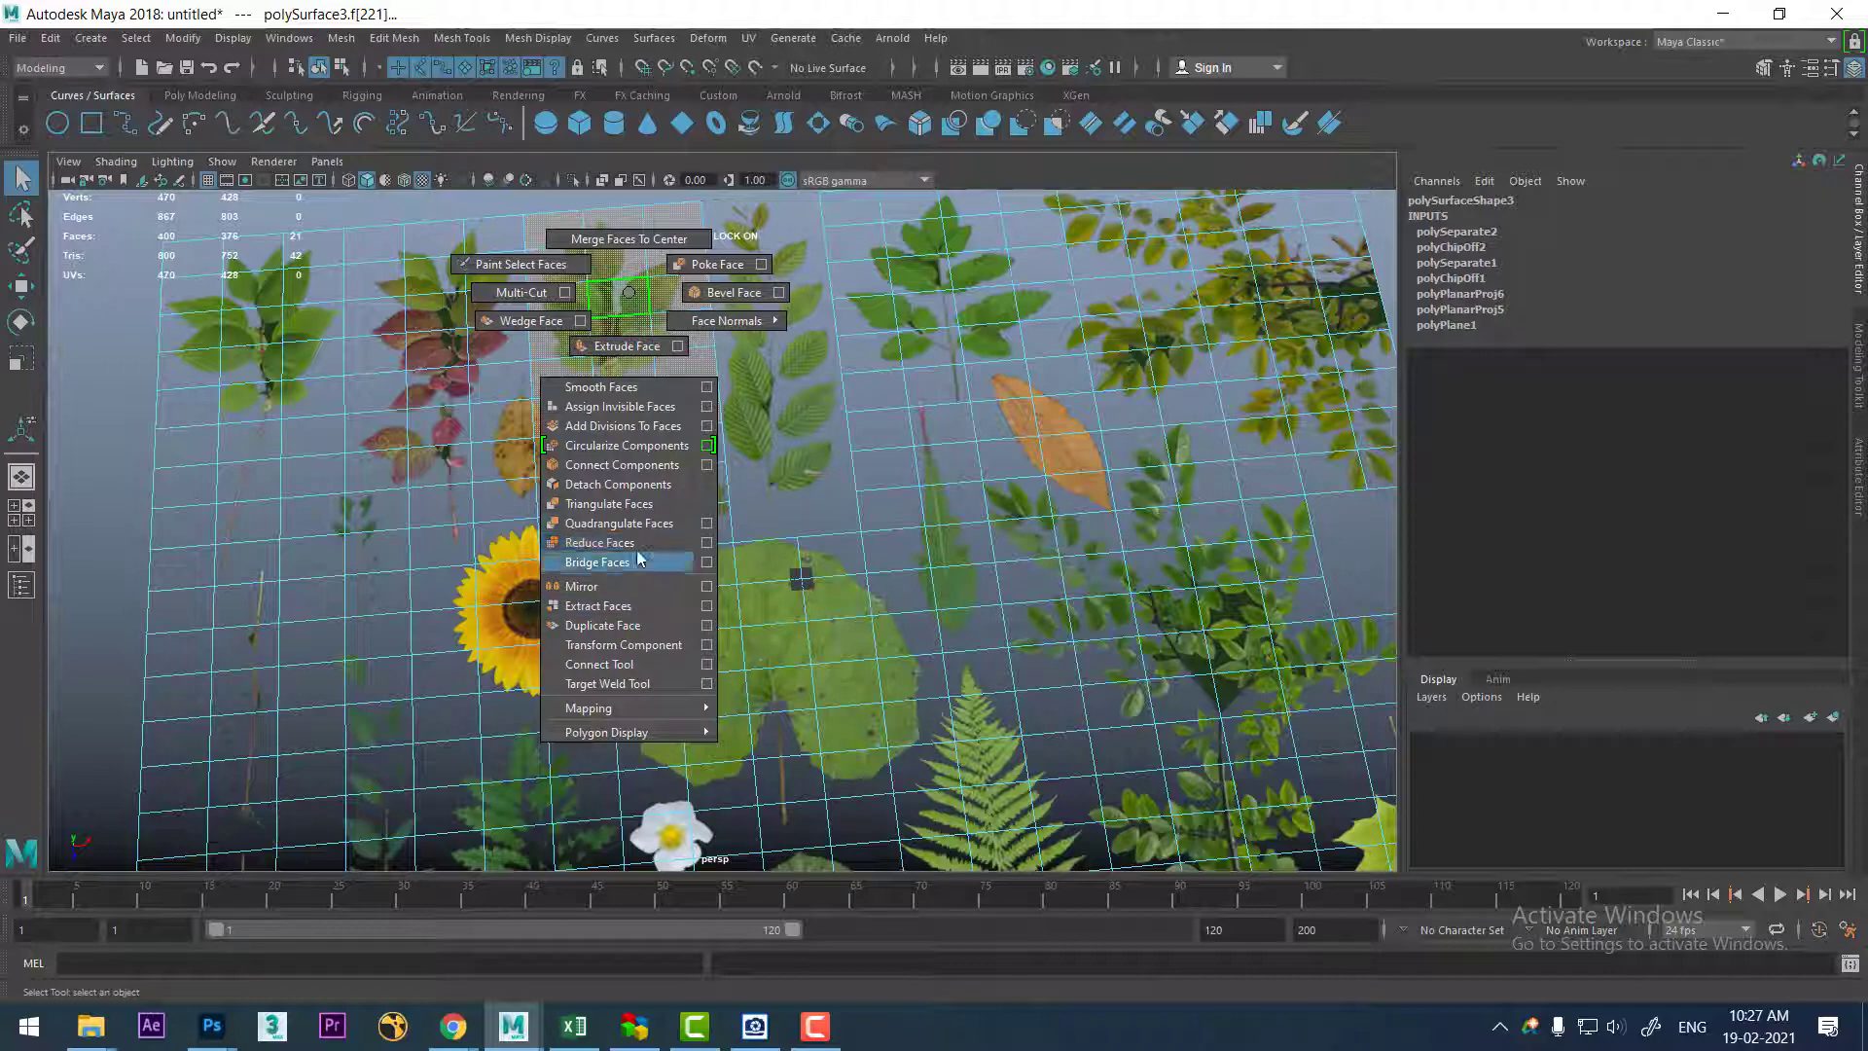
{"action": "right_click_drag", "start_coordinate": [640, 559], "coordinate": [627, 605], "text": "shift"}
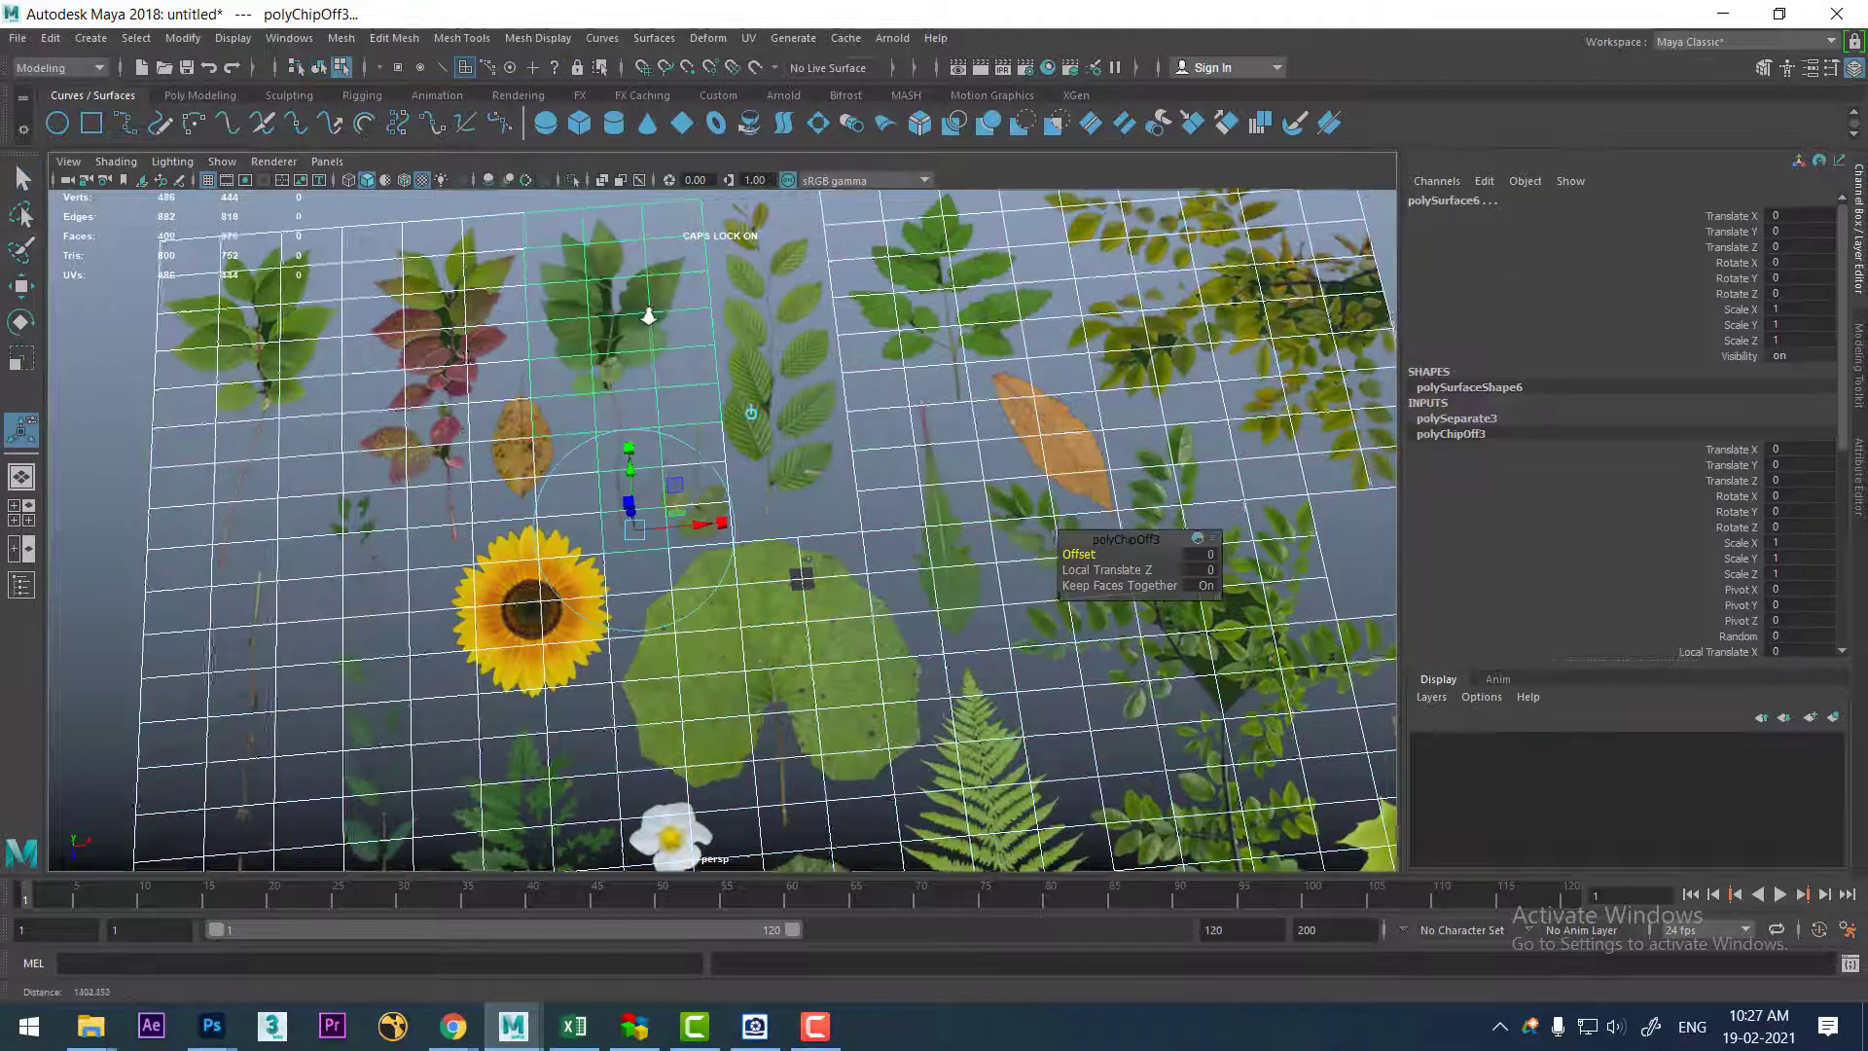
- Centre the pivot of the extracted sprig, polySurface6, in object mode
{"action": "key", "text": "q"}
{"action": "key", "text": "F8"}
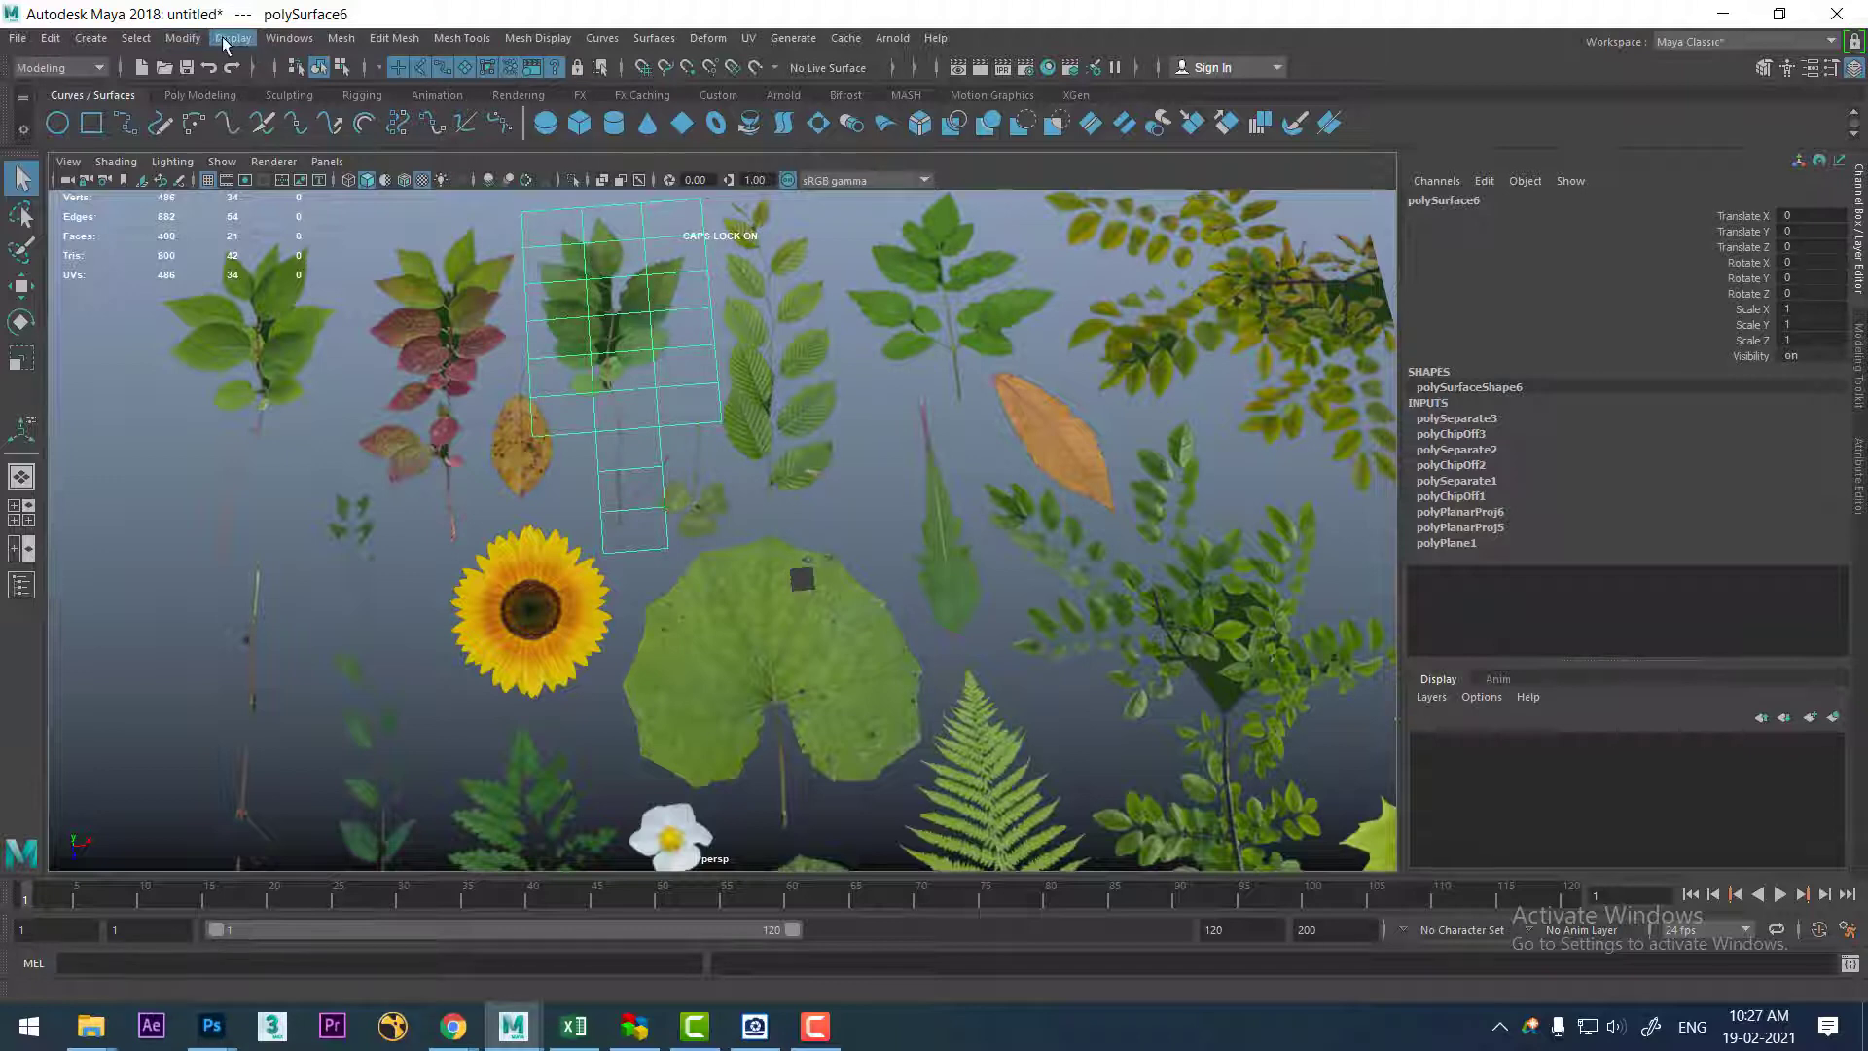
{"action": "left_click", "coordinate": [181, 39]}
{"action": "left_click", "coordinate": [260, 183]}
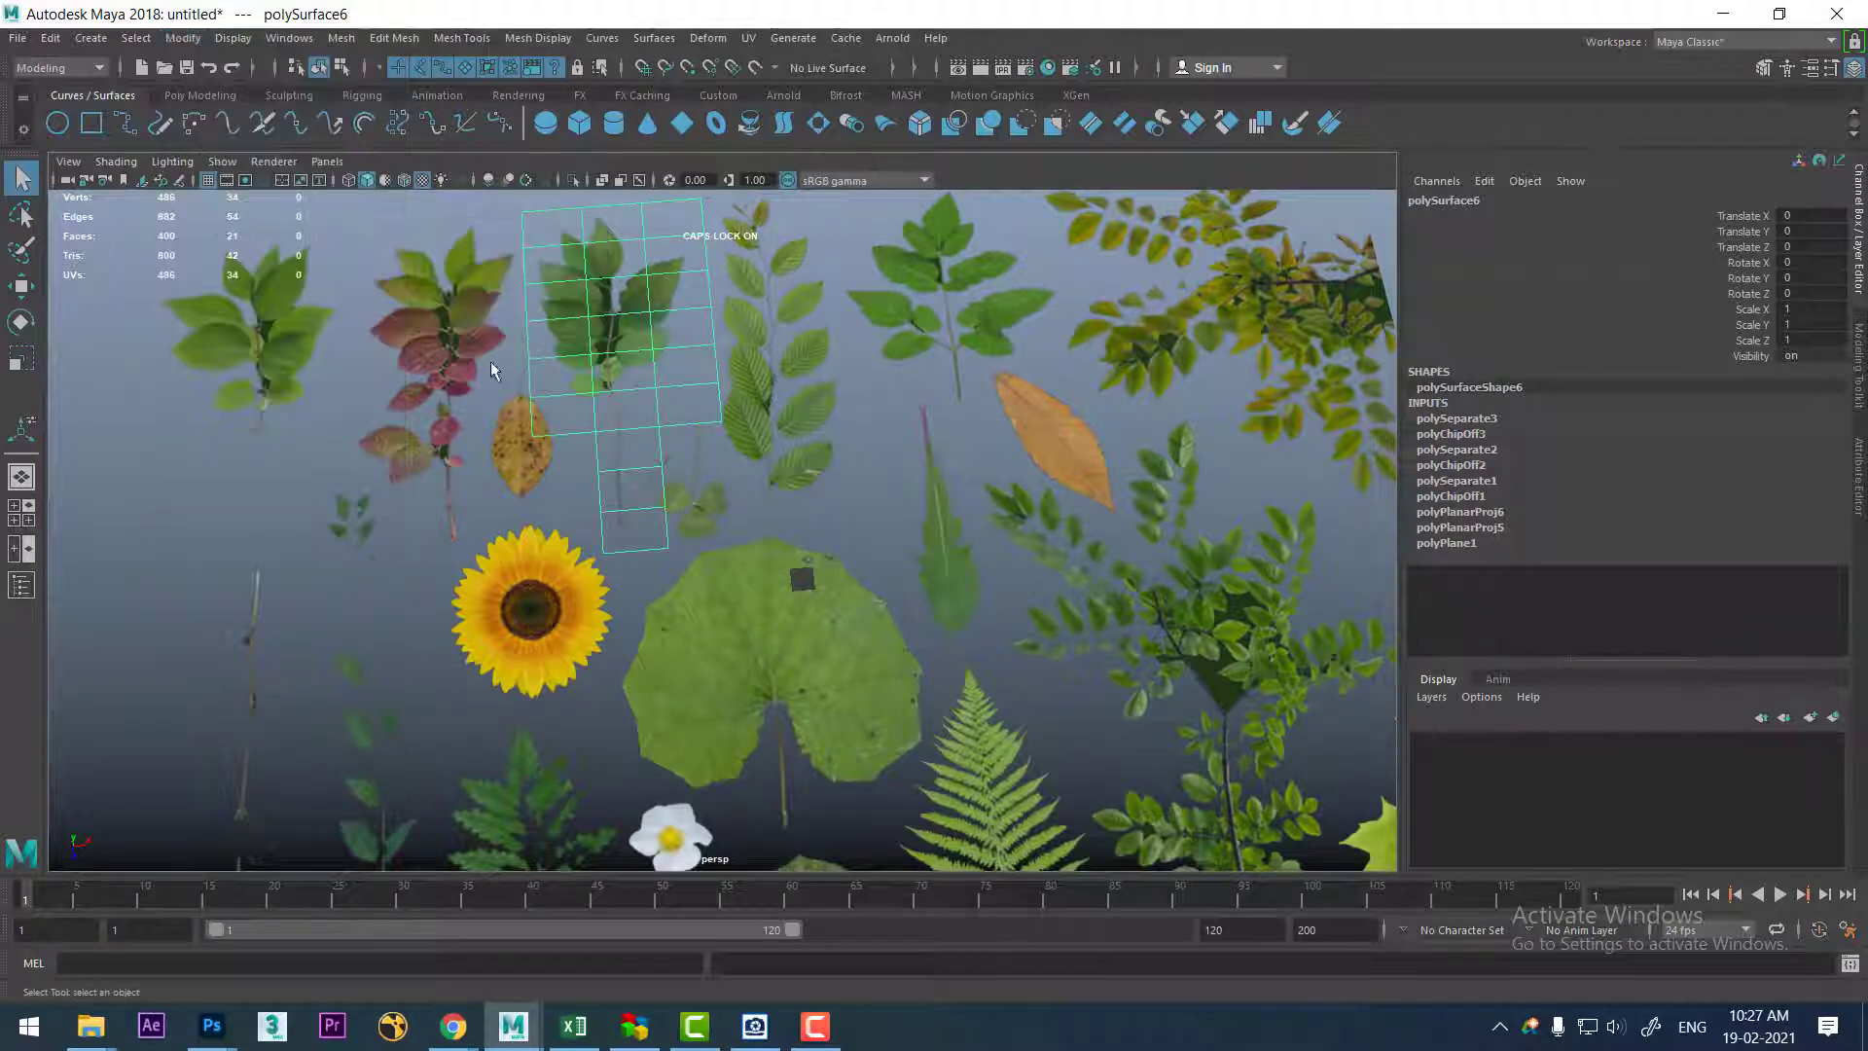
{"action": "left_click", "coordinate": [786, 365], "text": "shift"}
- Hide every object except the two leaf branches, then select the left branch, polySurface6
{"action": "scroll", "coordinate": [776, 487], "scroll_direction": "down", "scroll_amount": 2}
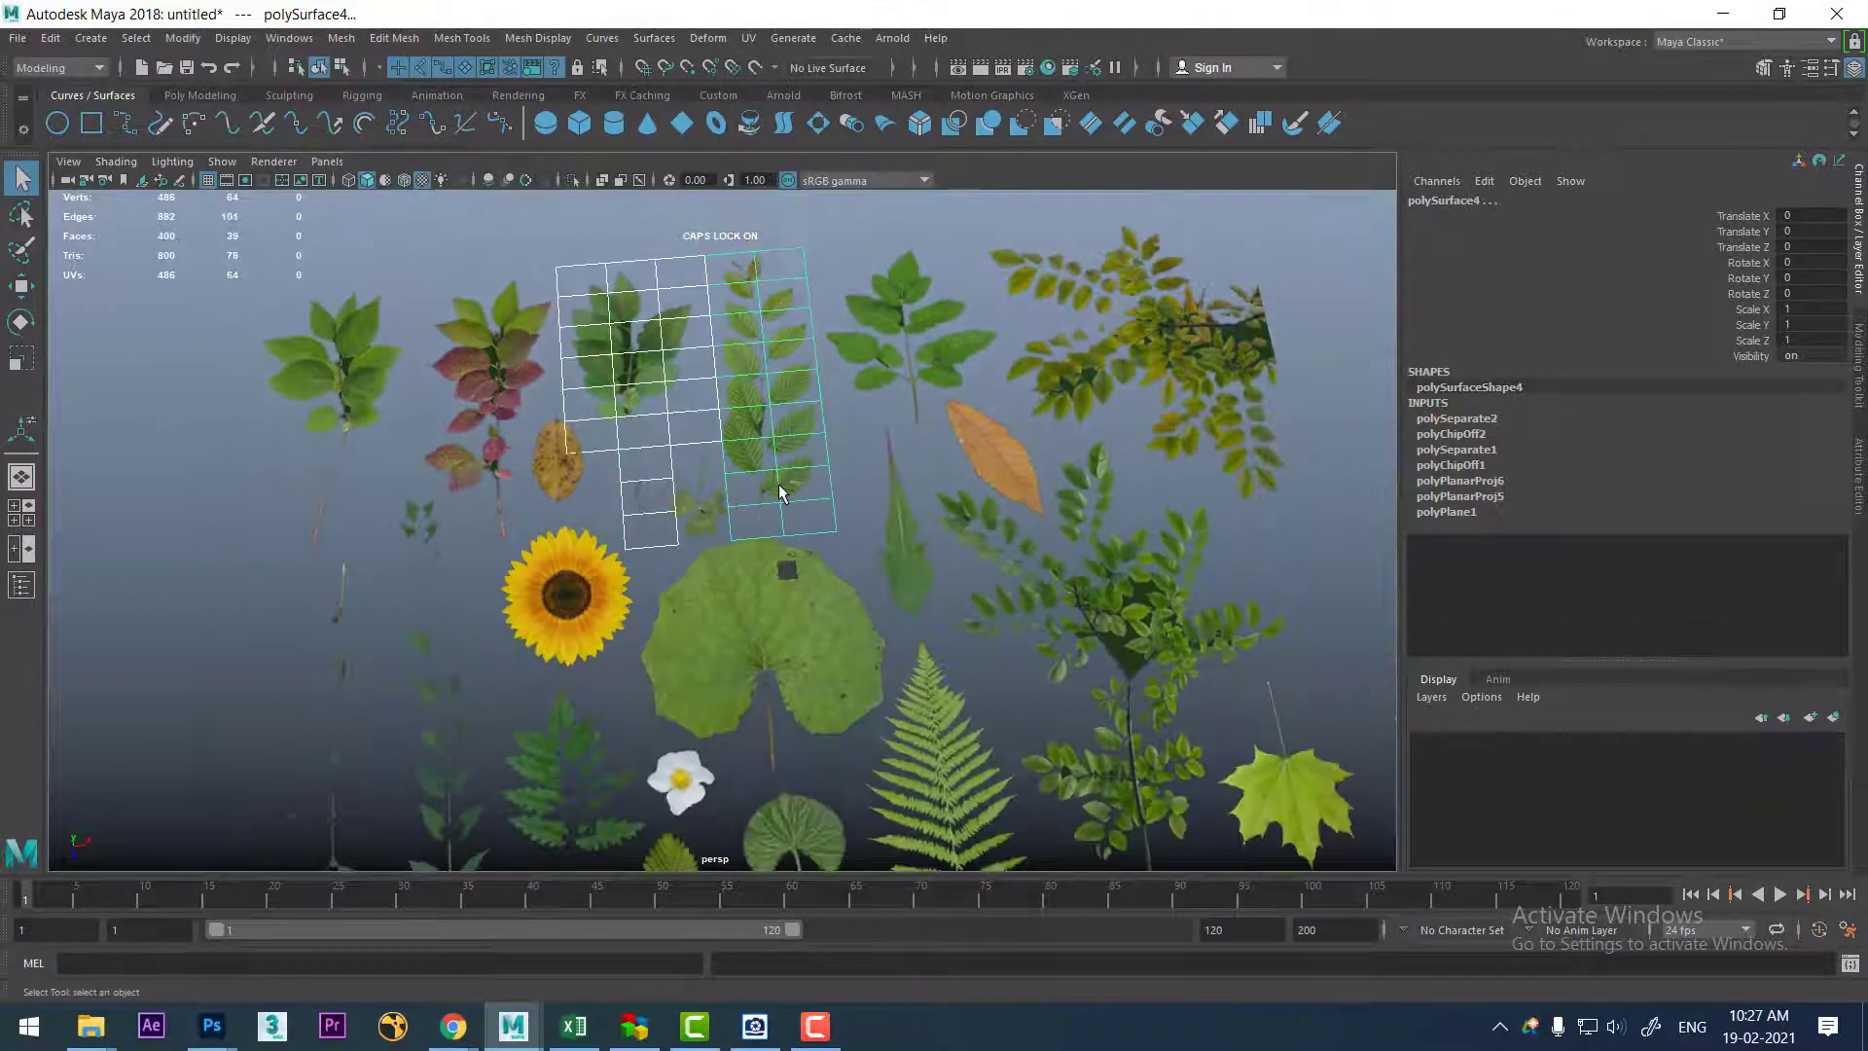
{"action": "key", "text": "alt+h"}
{"action": "left_click_drag", "start_coordinate": [759, 542], "coordinate": [809, 485], "text": "alt"}
{"action": "left_click", "coordinate": [892, 668]}
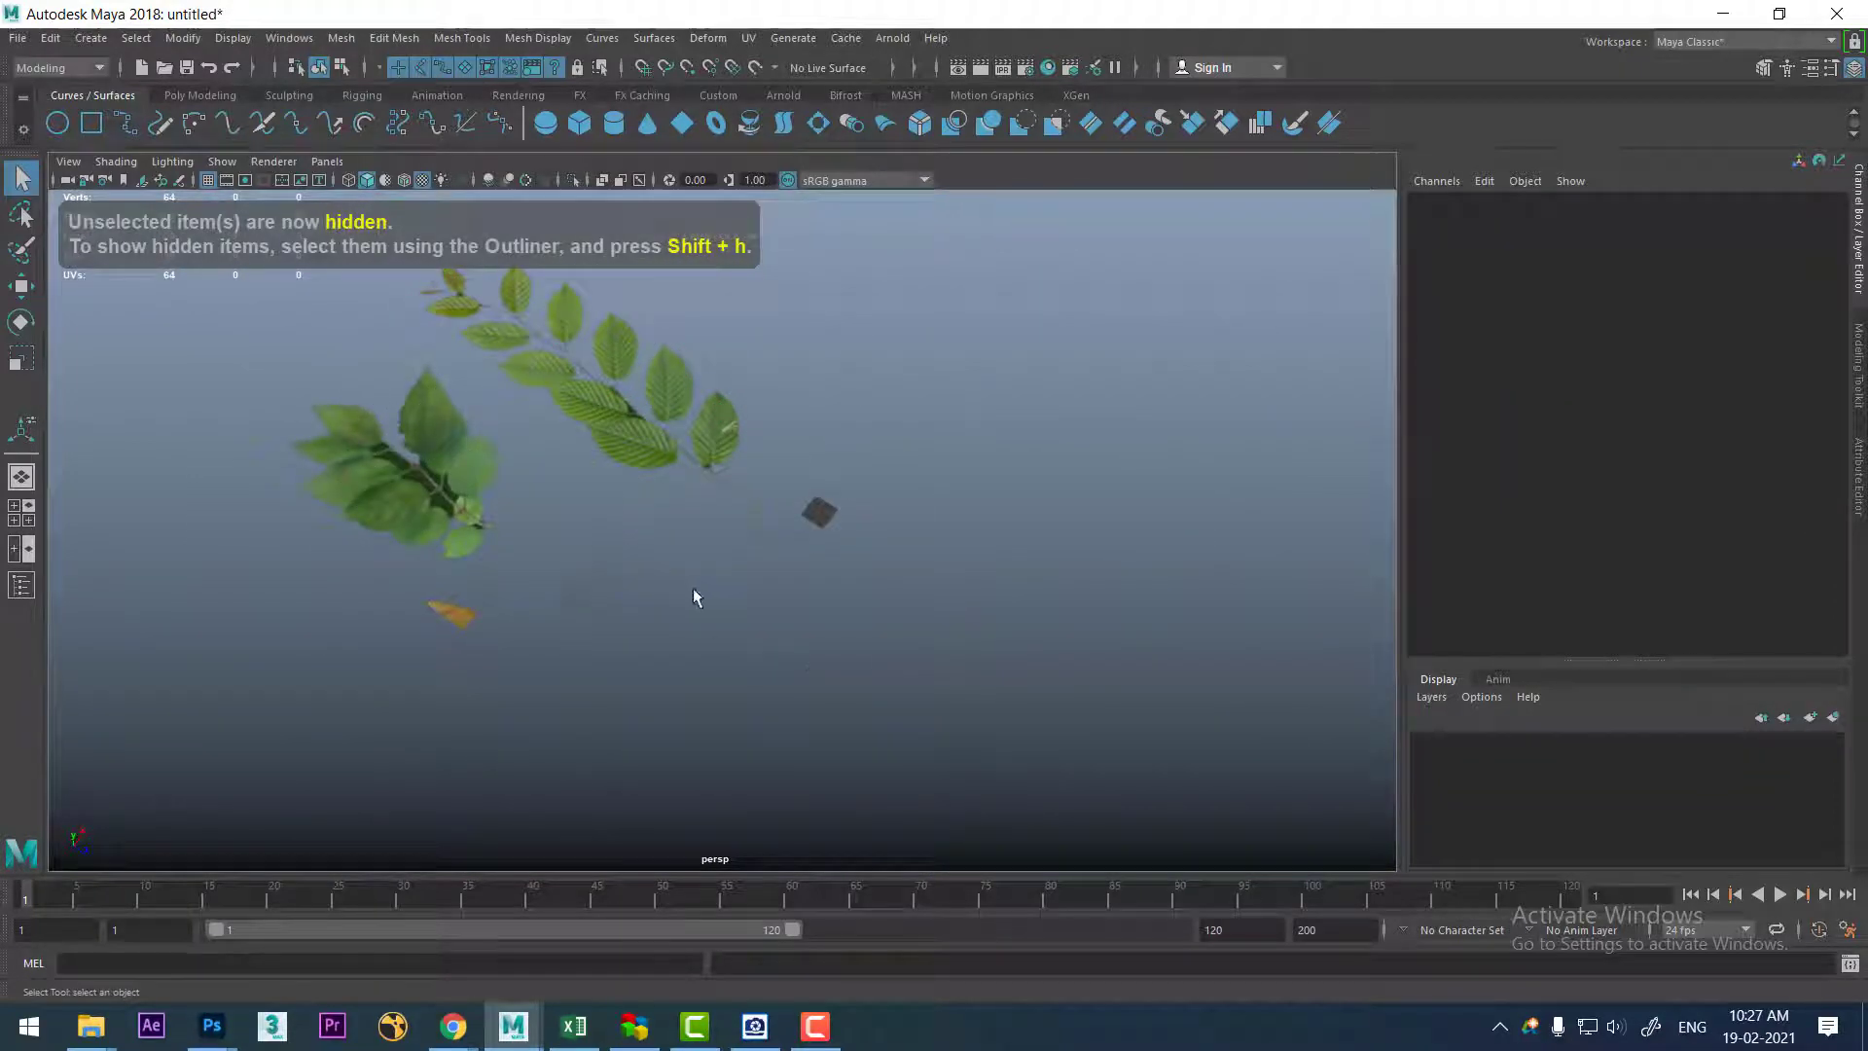
{"action": "left_click_drag", "start_coordinate": [696, 597], "coordinate": [597, 509], "text": "alt"}
{"action": "left_click", "coordinate": [519, 517]}
{"action": "scroll", "coordinate": [520, 517], "scroll_direction": "up", "scroll_amount": 2}
{"action": "right_click", "coordinate": [571, 418]}
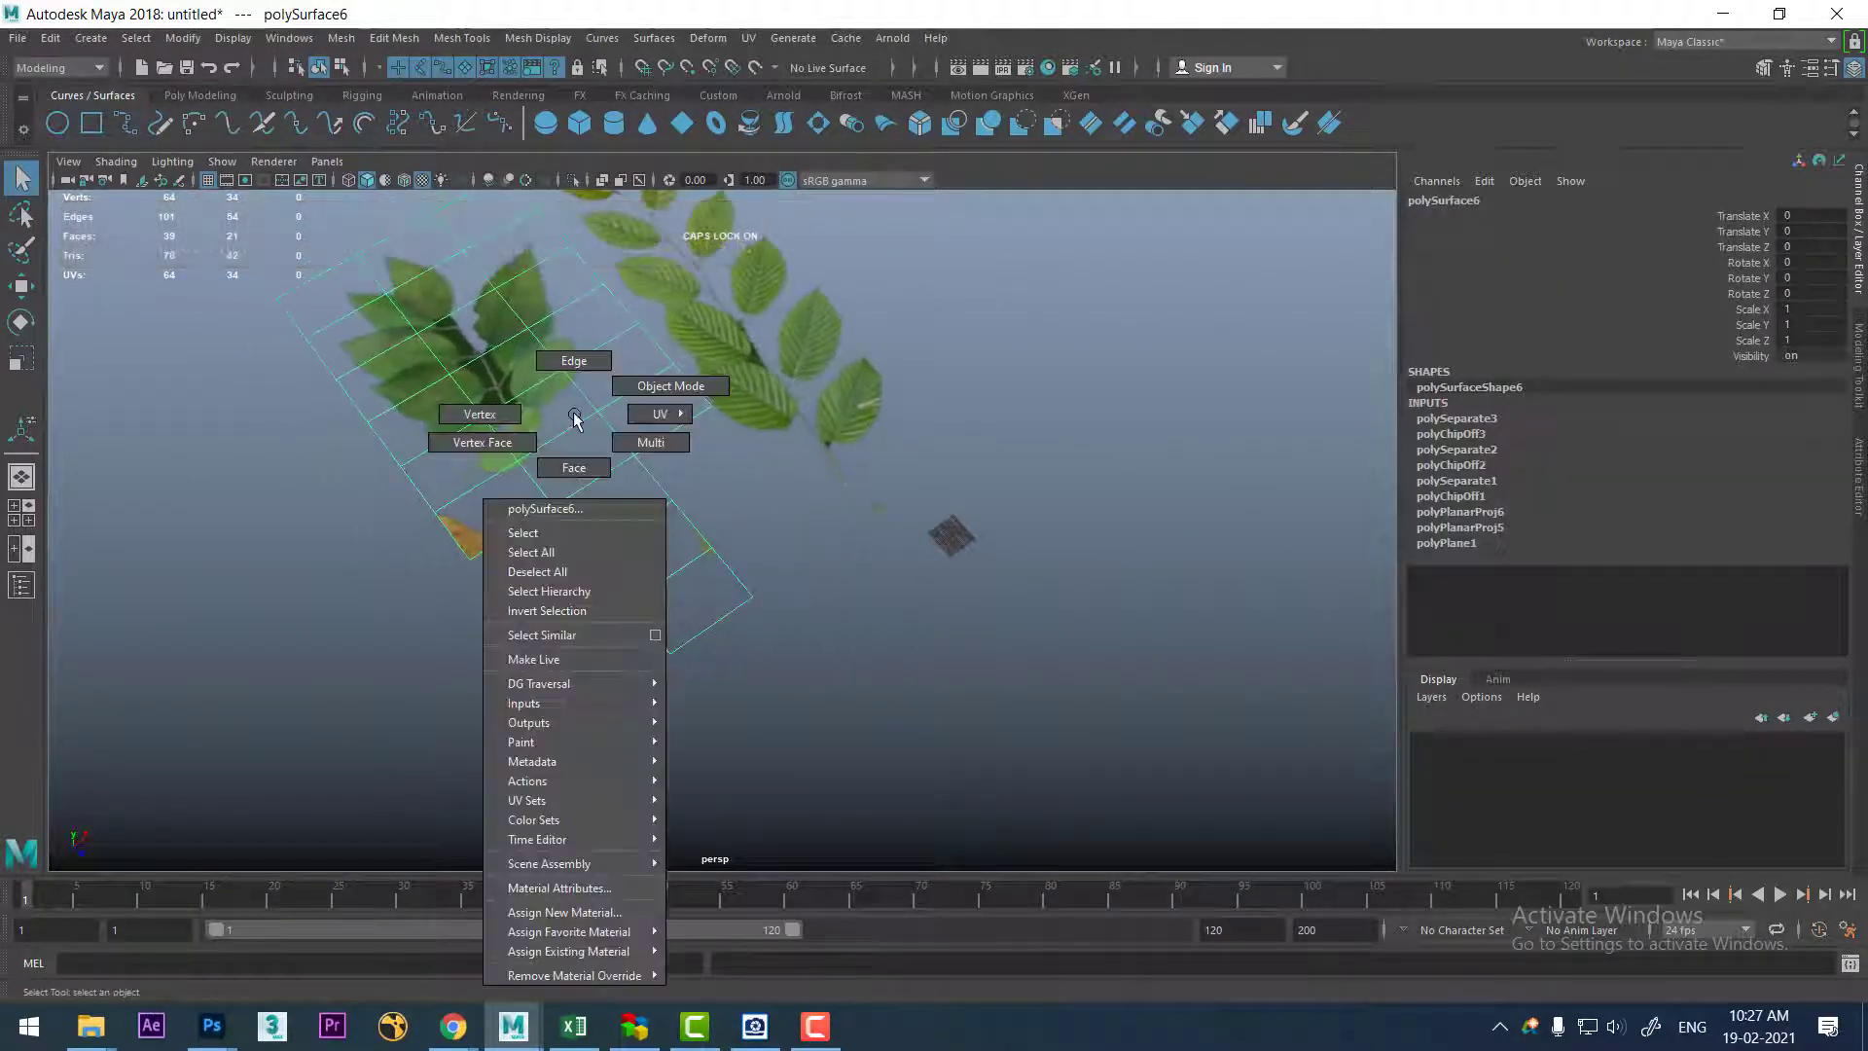
{"action": "mouse_move", "coordinate": [579, 416]}
{"action": "left_mouse_down", "text": "alt"}
{"action": "mouse_move", "coordinate": [678, 572]}
{"action": "mouse_move", "coordinate": [662, 484]}
{"action": "left_mouse_up", "text": "alt"}
{"action": "key", "text": "w"}
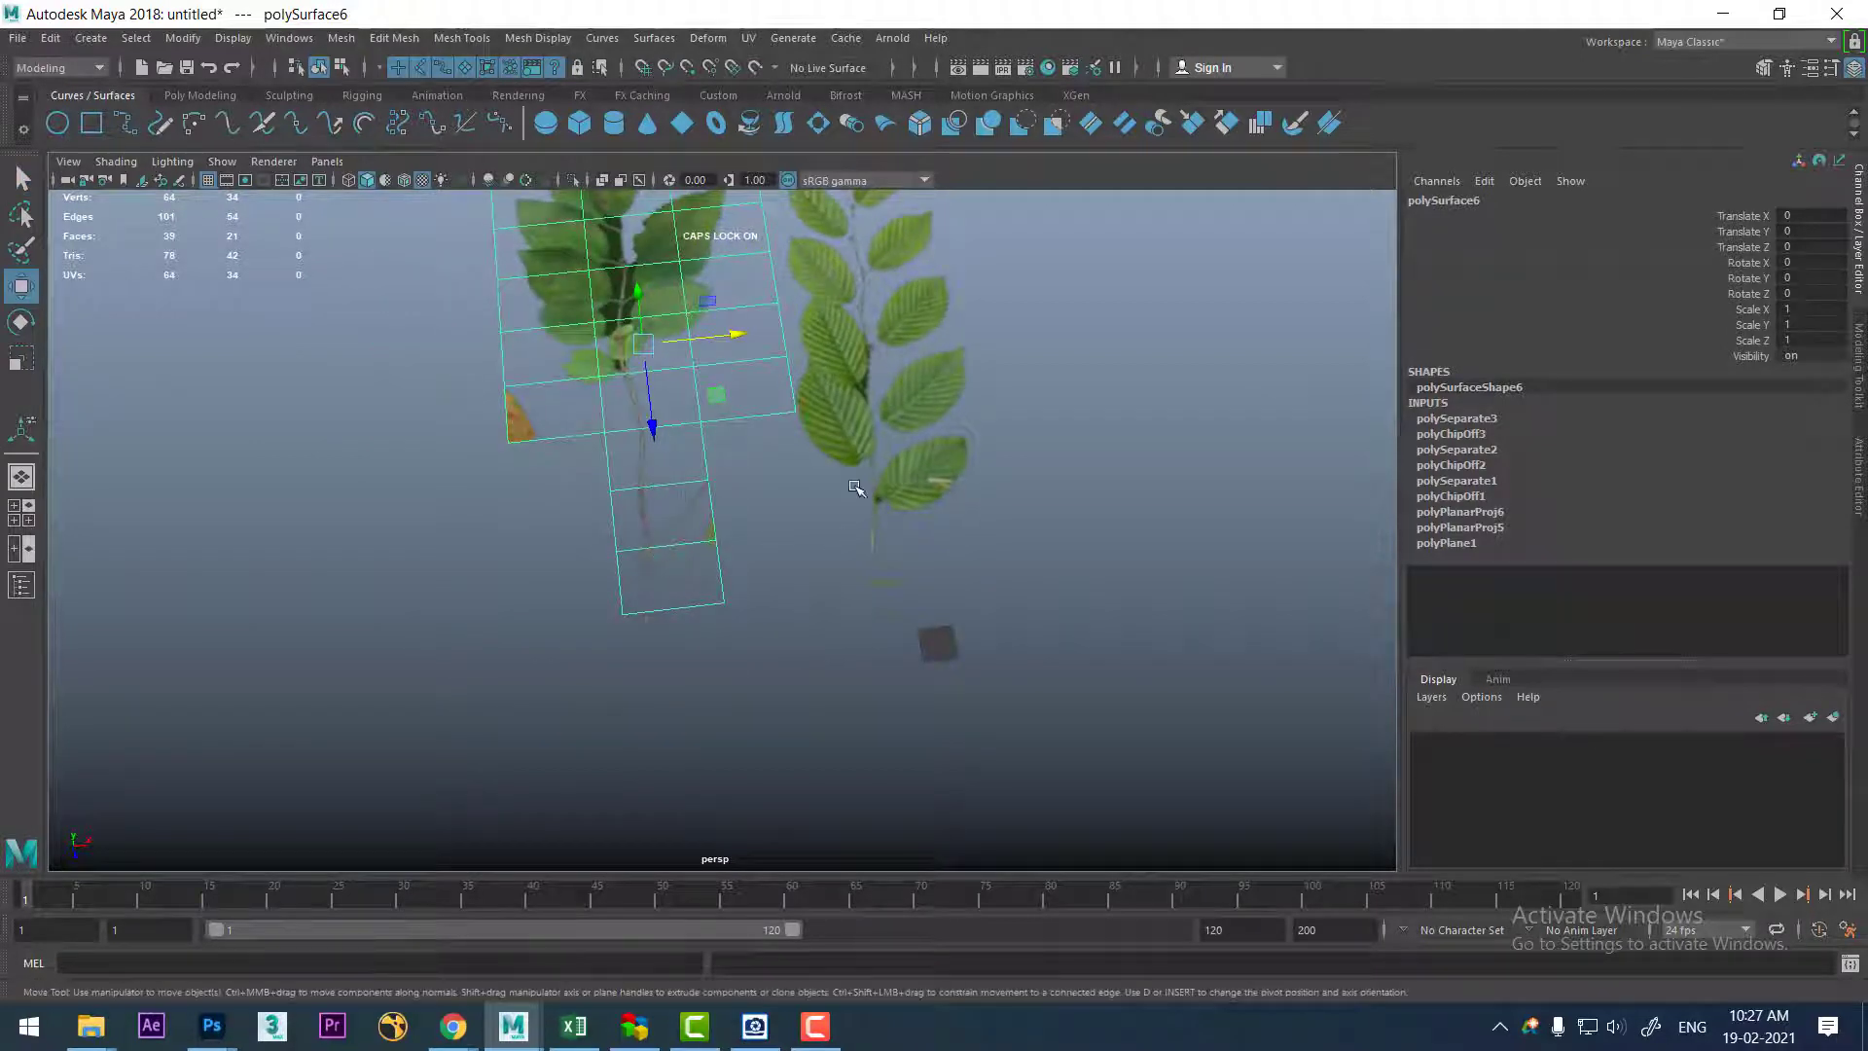
- Snap polySurface4's pivot to its bottom vertex so it rotates 70.629 on X
{"action": "left_click", "coordinate": [856, 487]}
{"action": "left_click_drag", "start_coordinate": [869, 525], "coordinate": [871, 533], "text": "alt"}
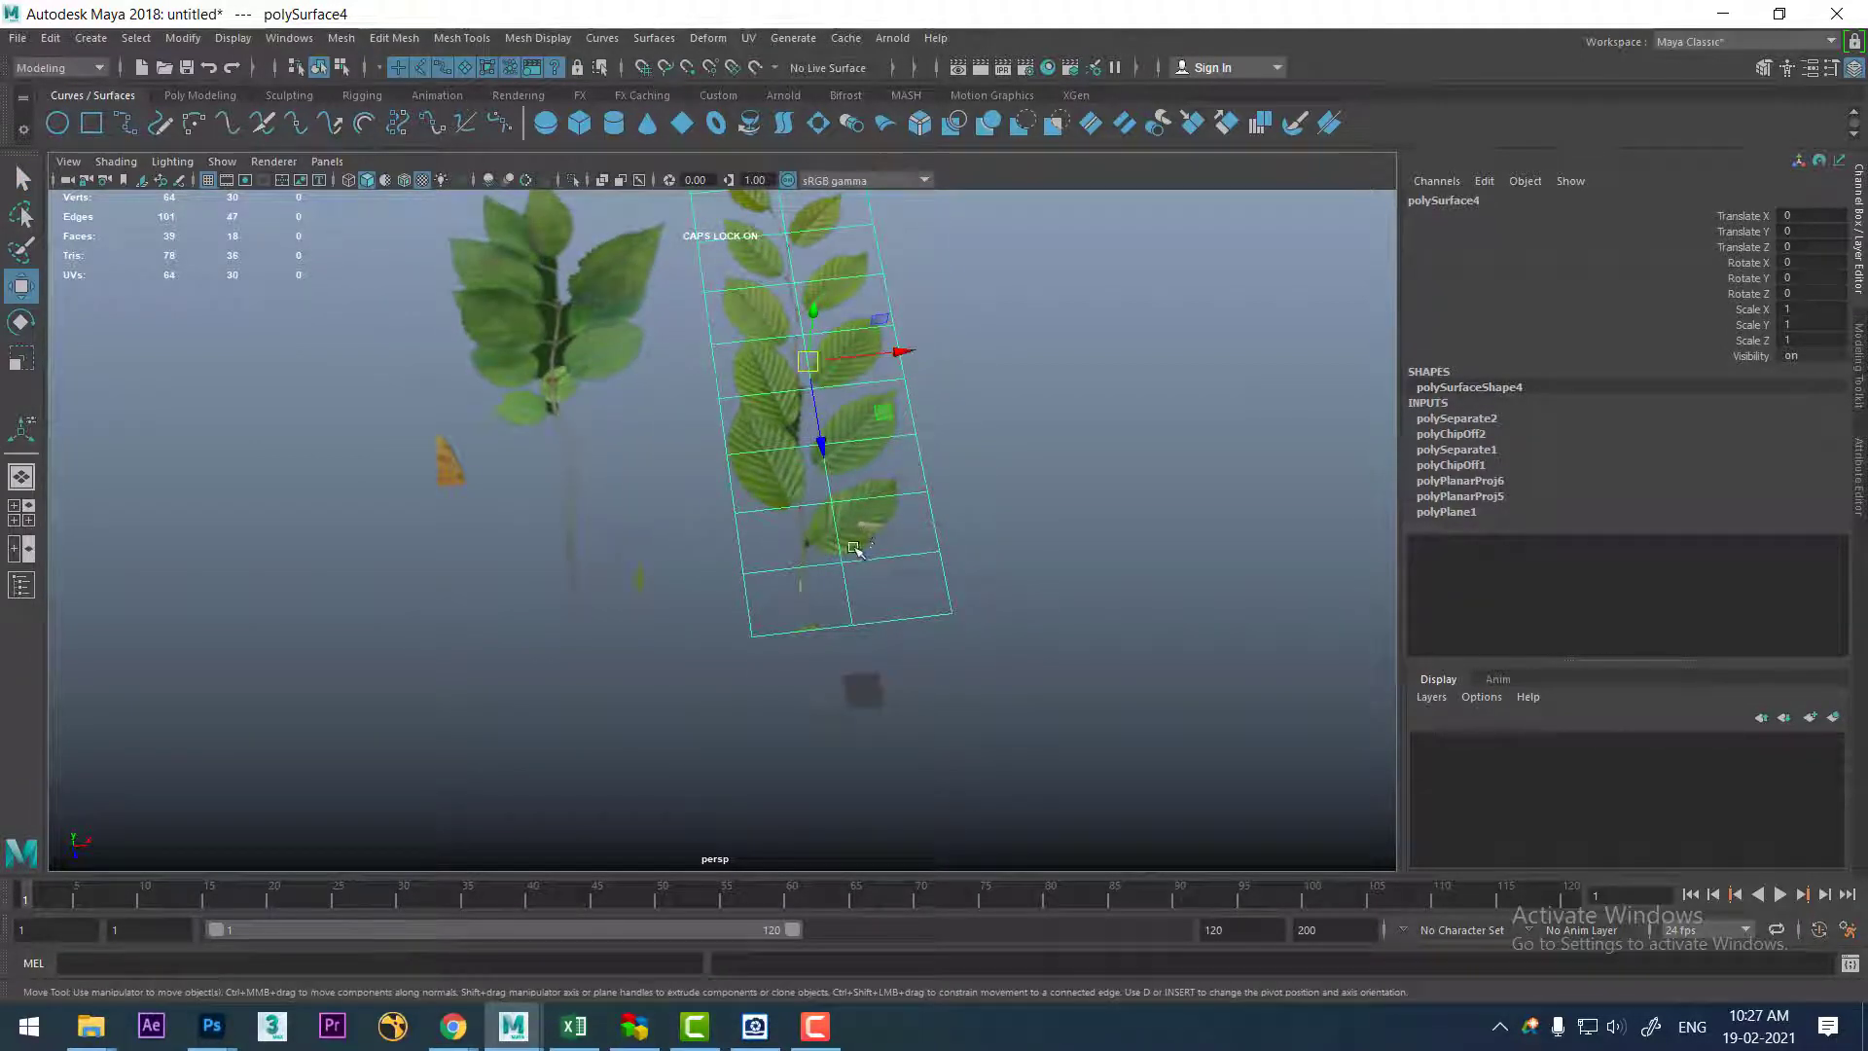
{"action": "key", "text": "d"}
{"action": "left_click", "coordinate": [851, 620]}
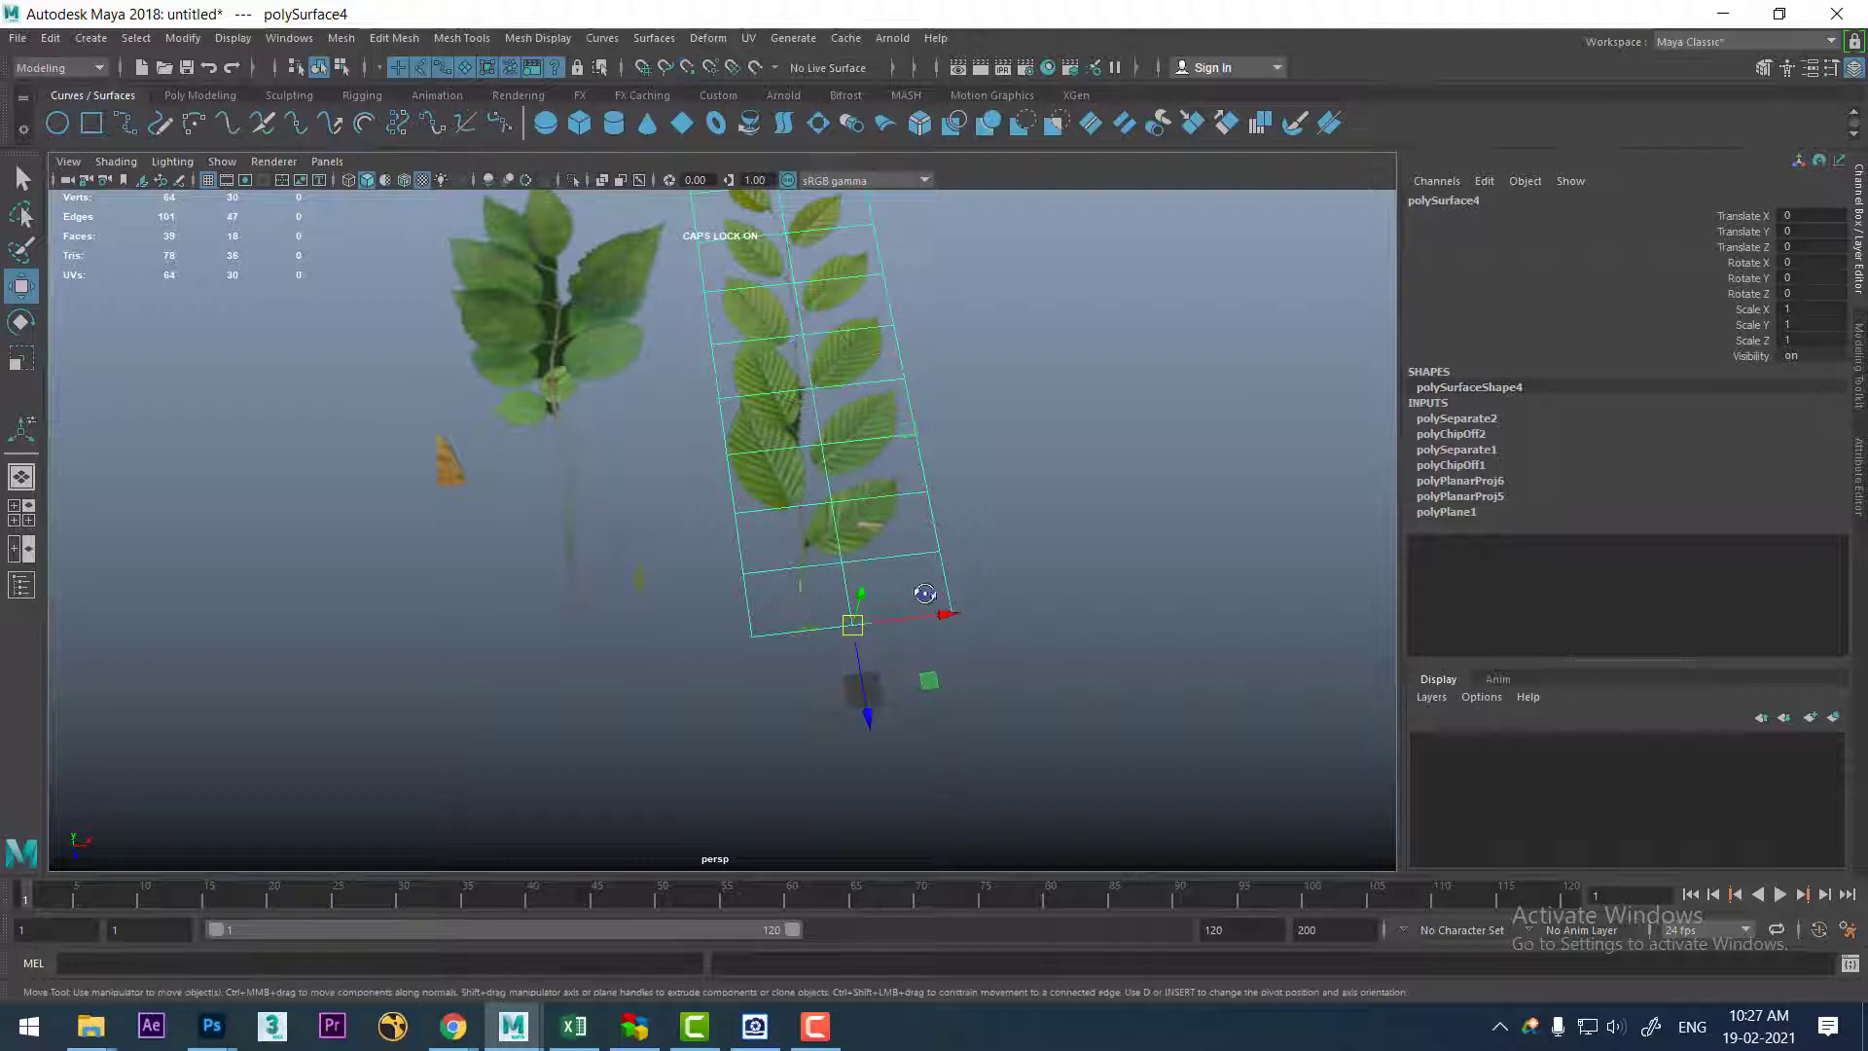
{"action": "mouse_move", "coordinate": [855, 625]}
{"action": "left_mouse_down", "text": "alt"}
{"action": "mouse_move", "coordinate": [939, 569]}
{"action": "mouse_move", "coordinate": [969, 597]}
{"action": "mouse_move", "coordinate": [964, 438]}
{"action": "left_mouse_up", "text": "alt"}
{"action": "key", "text": "e"}
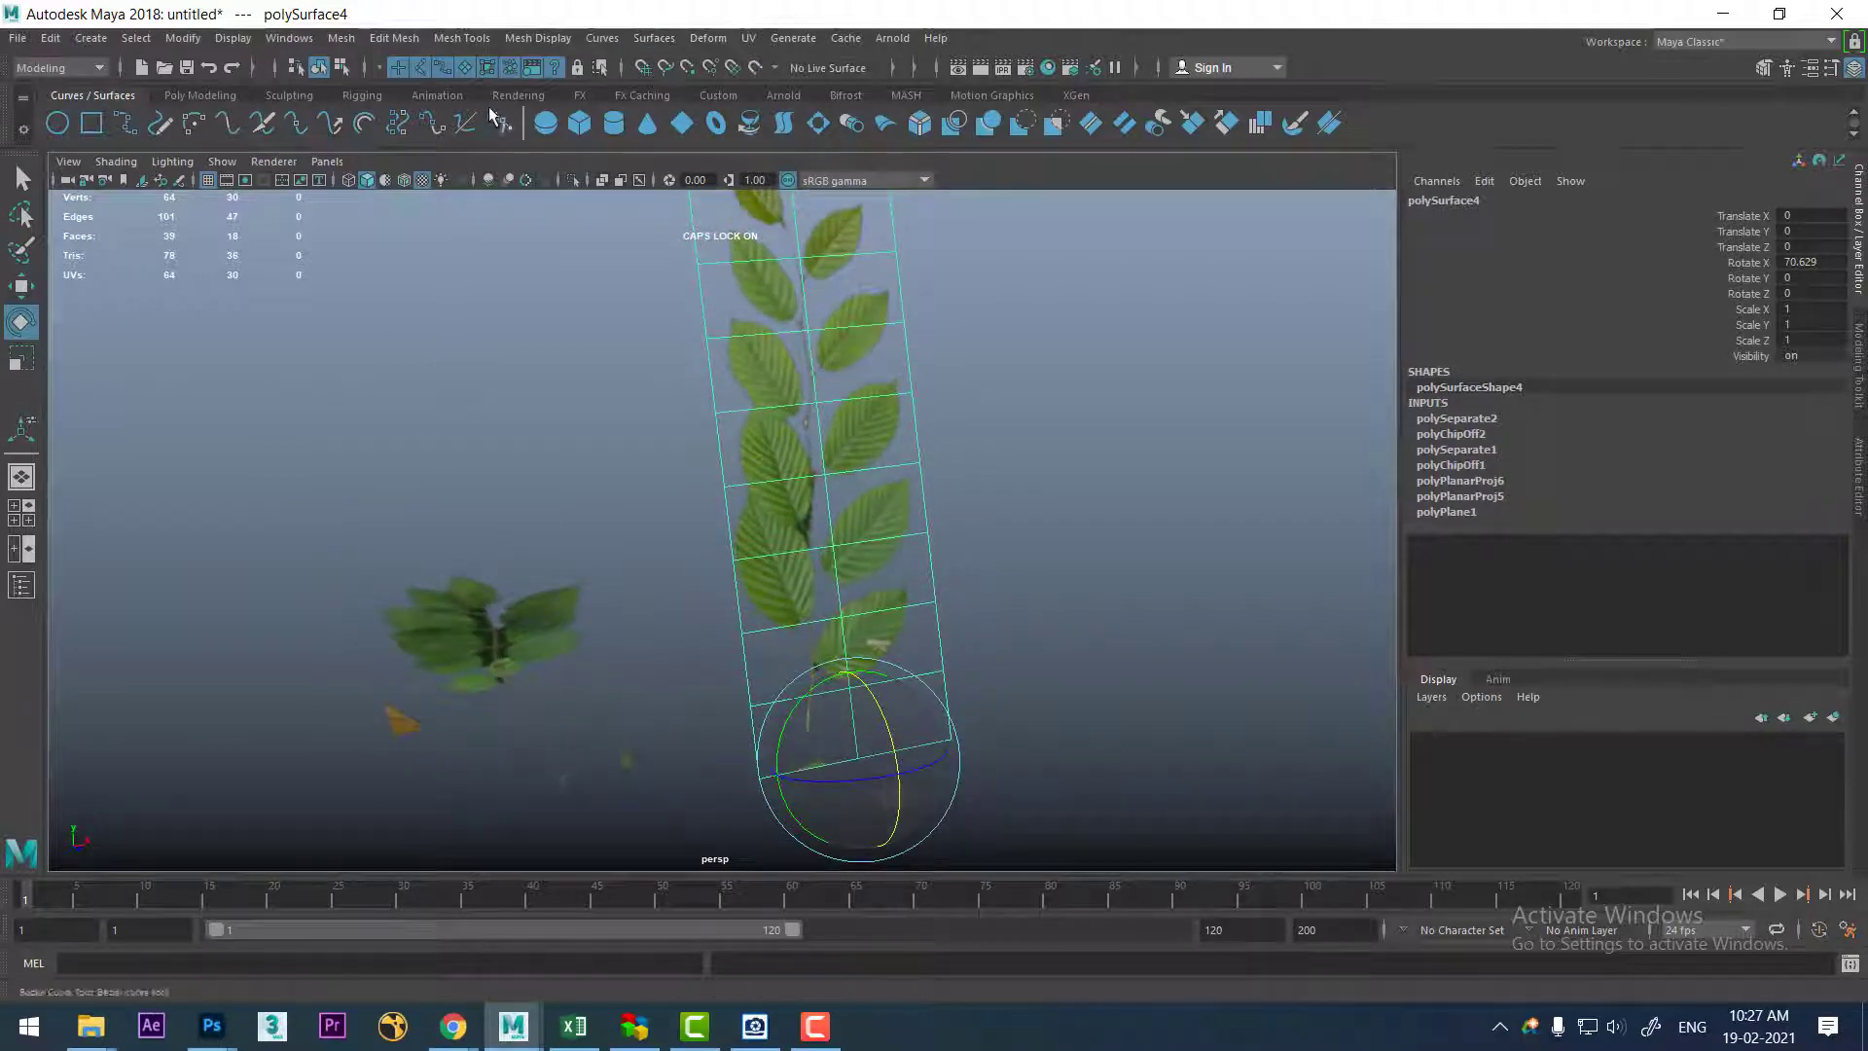
- Add a Bend deformer to the branch and rotate bend1Handle to lie along the stem
{"action": "left_click", "coordinate": [706, 38]}
{"action": "mouse_move", "coordinate": [774, 306]}
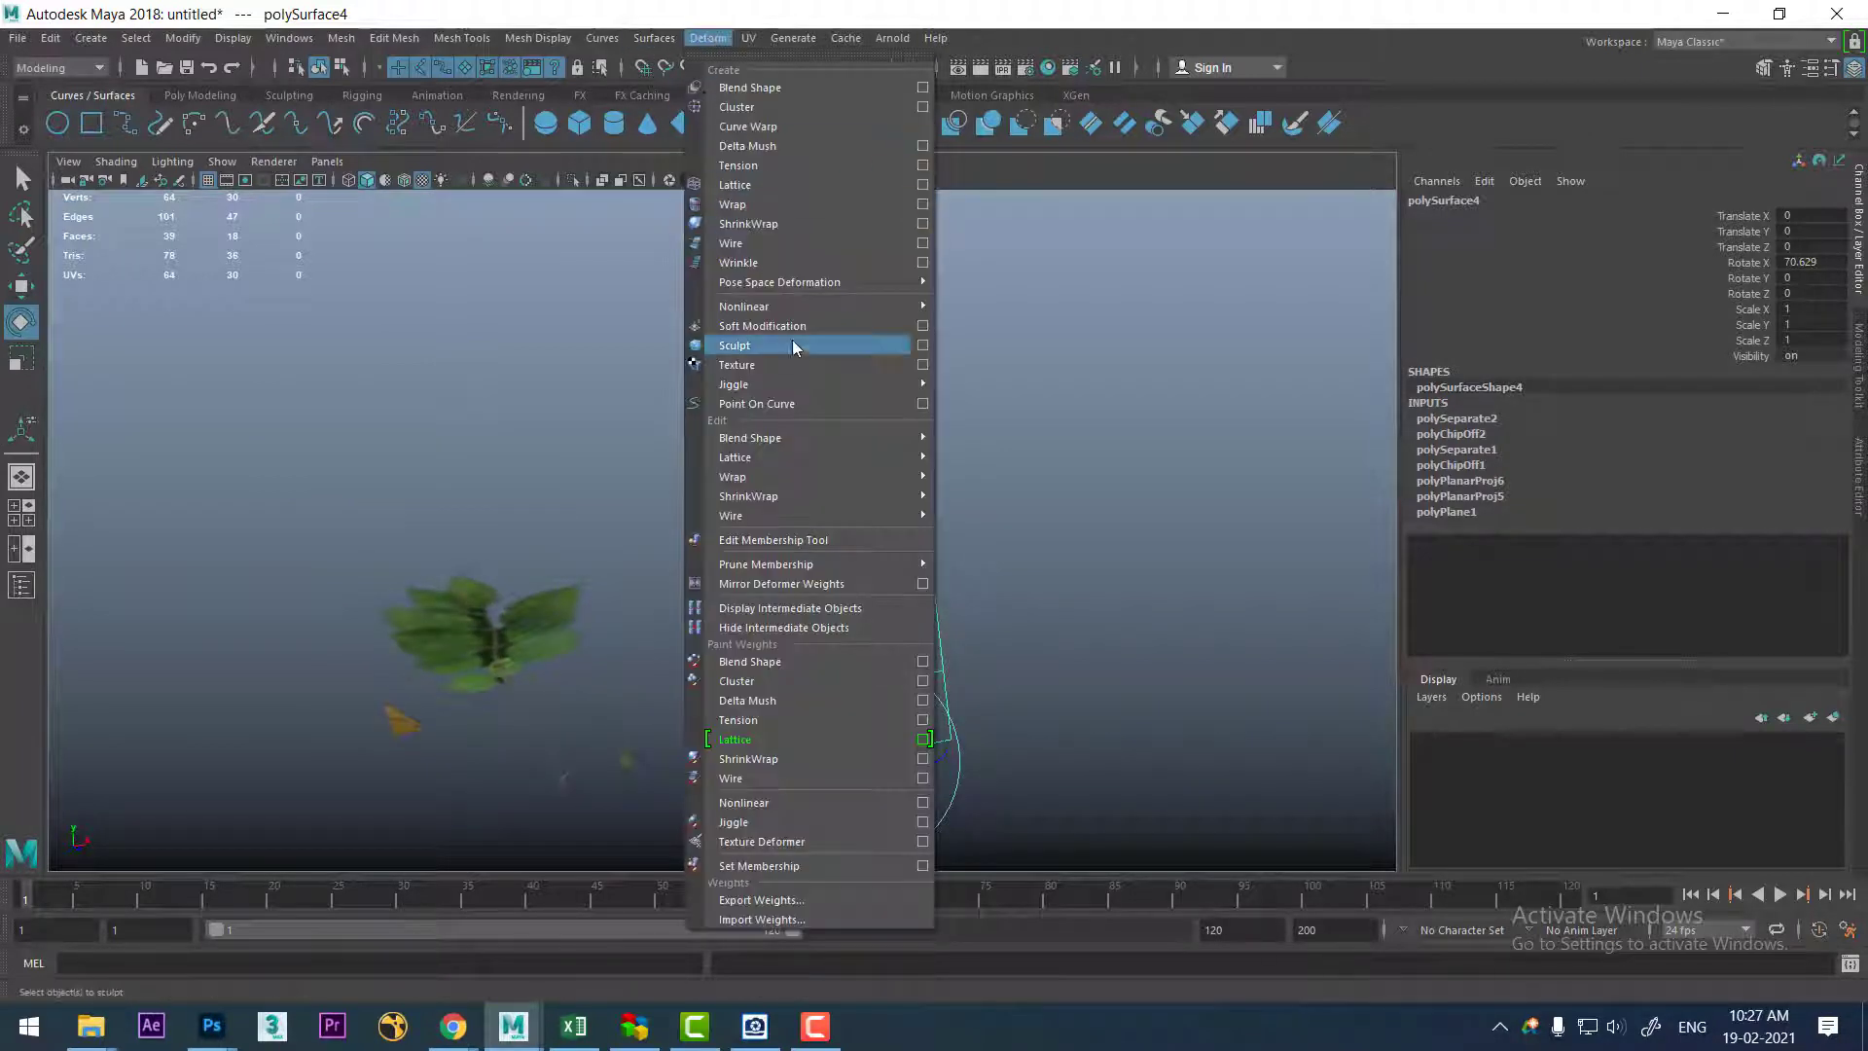
{"action": "left_click", "coordinate": [979, 303]}
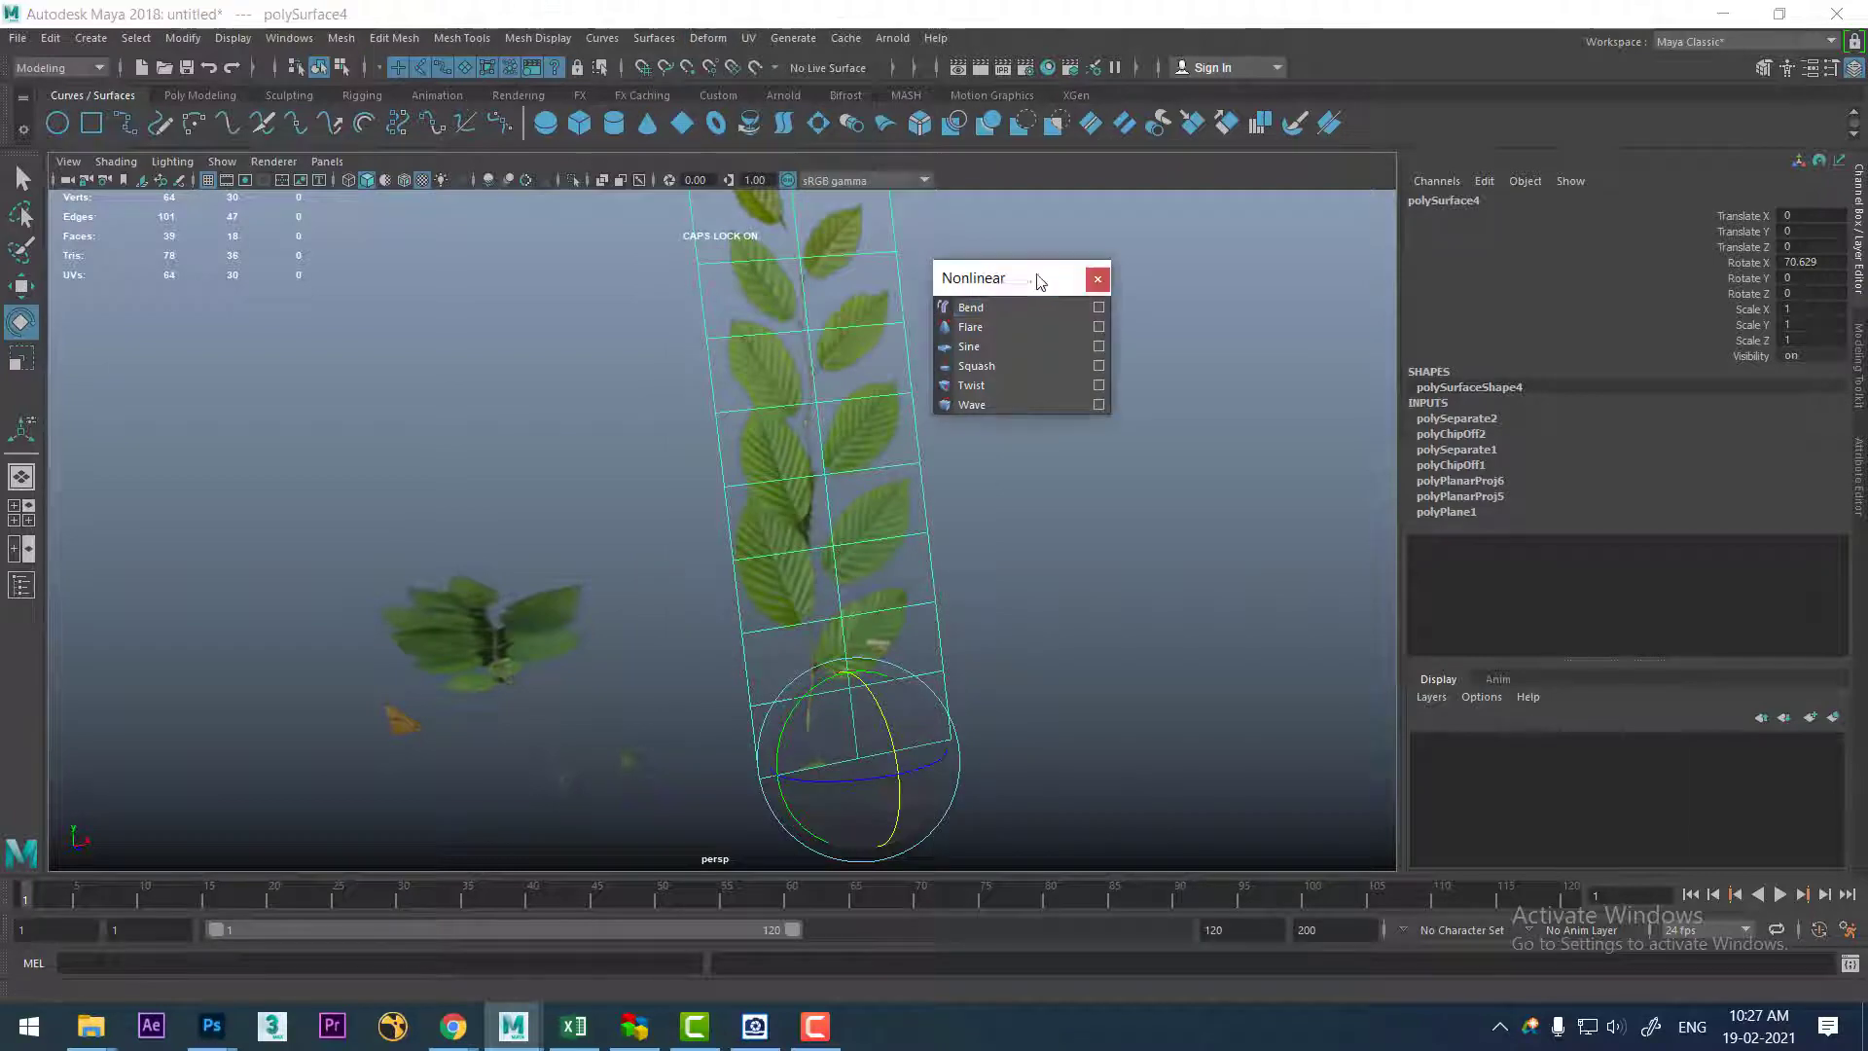
{"action": "left_click_drag", "start_coordinate": [1034, 283], "coordinate": [1227, 282]}
{"action": "left_click", "coordinate": [1187, 311]}
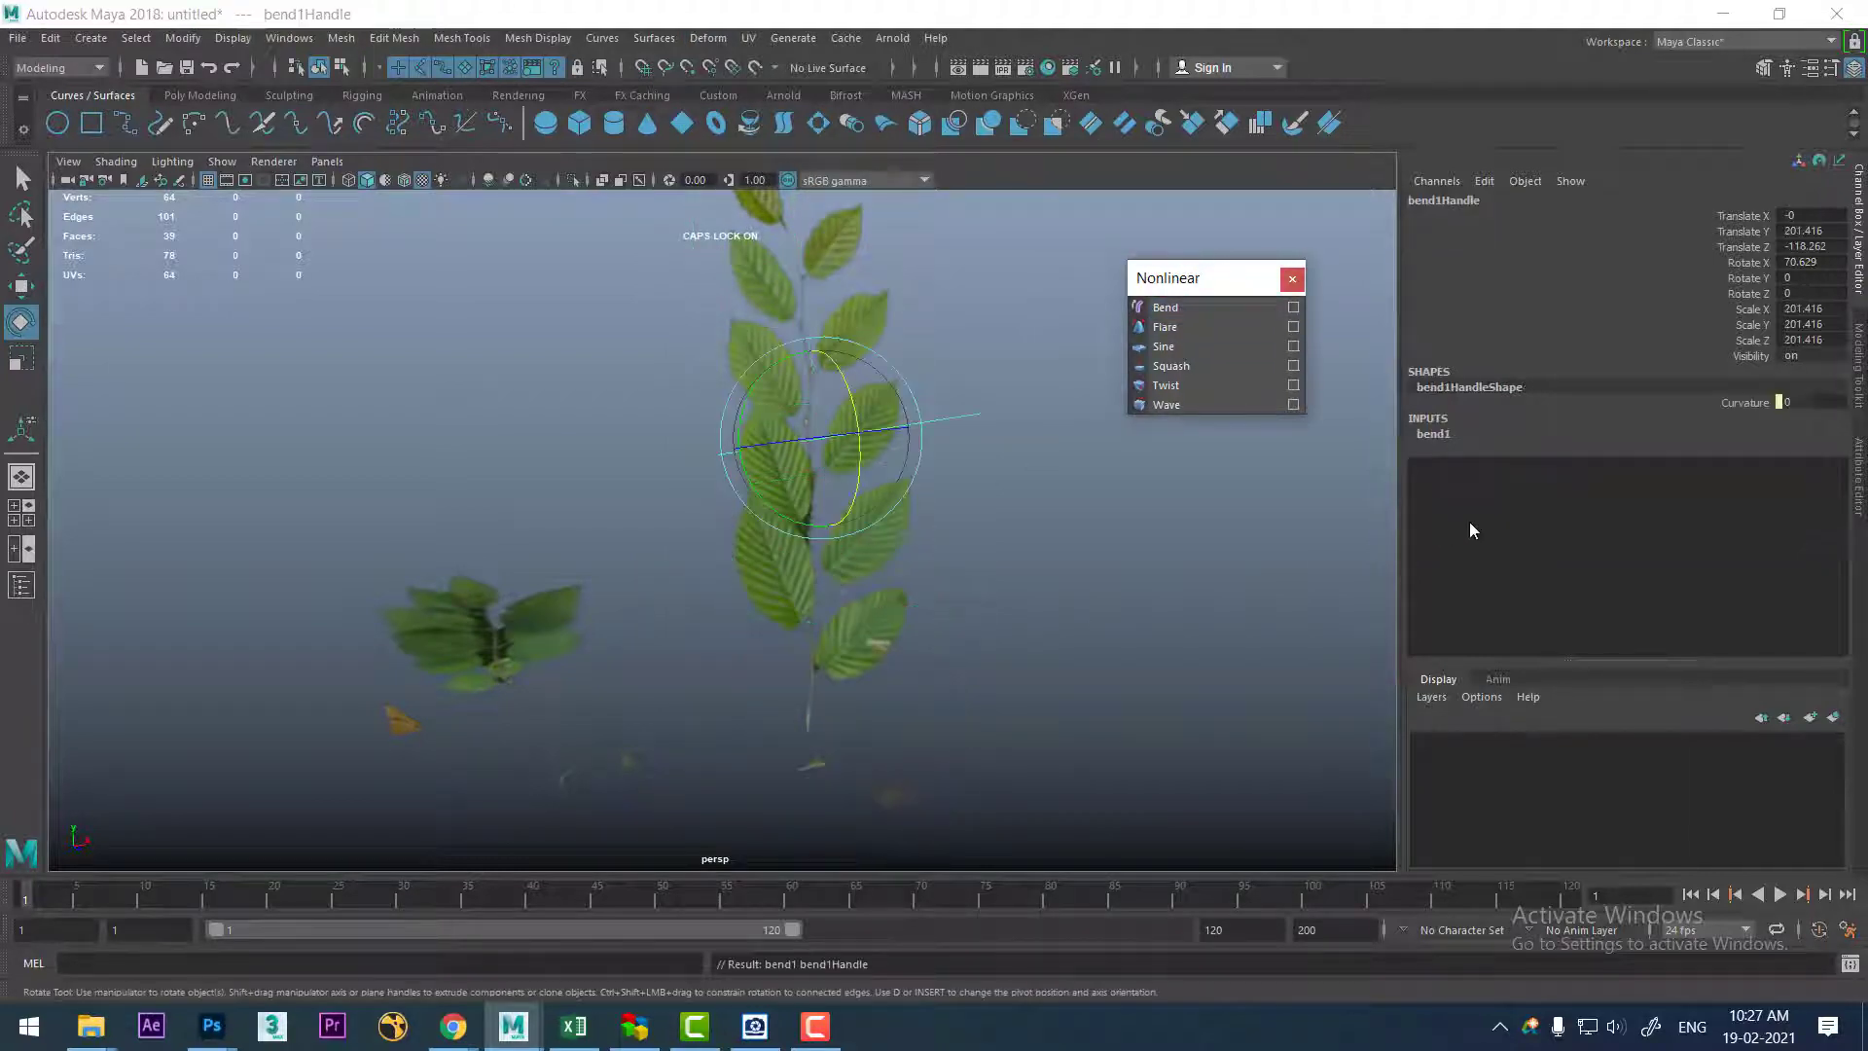
{"action": "left_click", "coordinate": [1439, 434]}
{"action": "left_click", "coordinate": [1727, 451]}
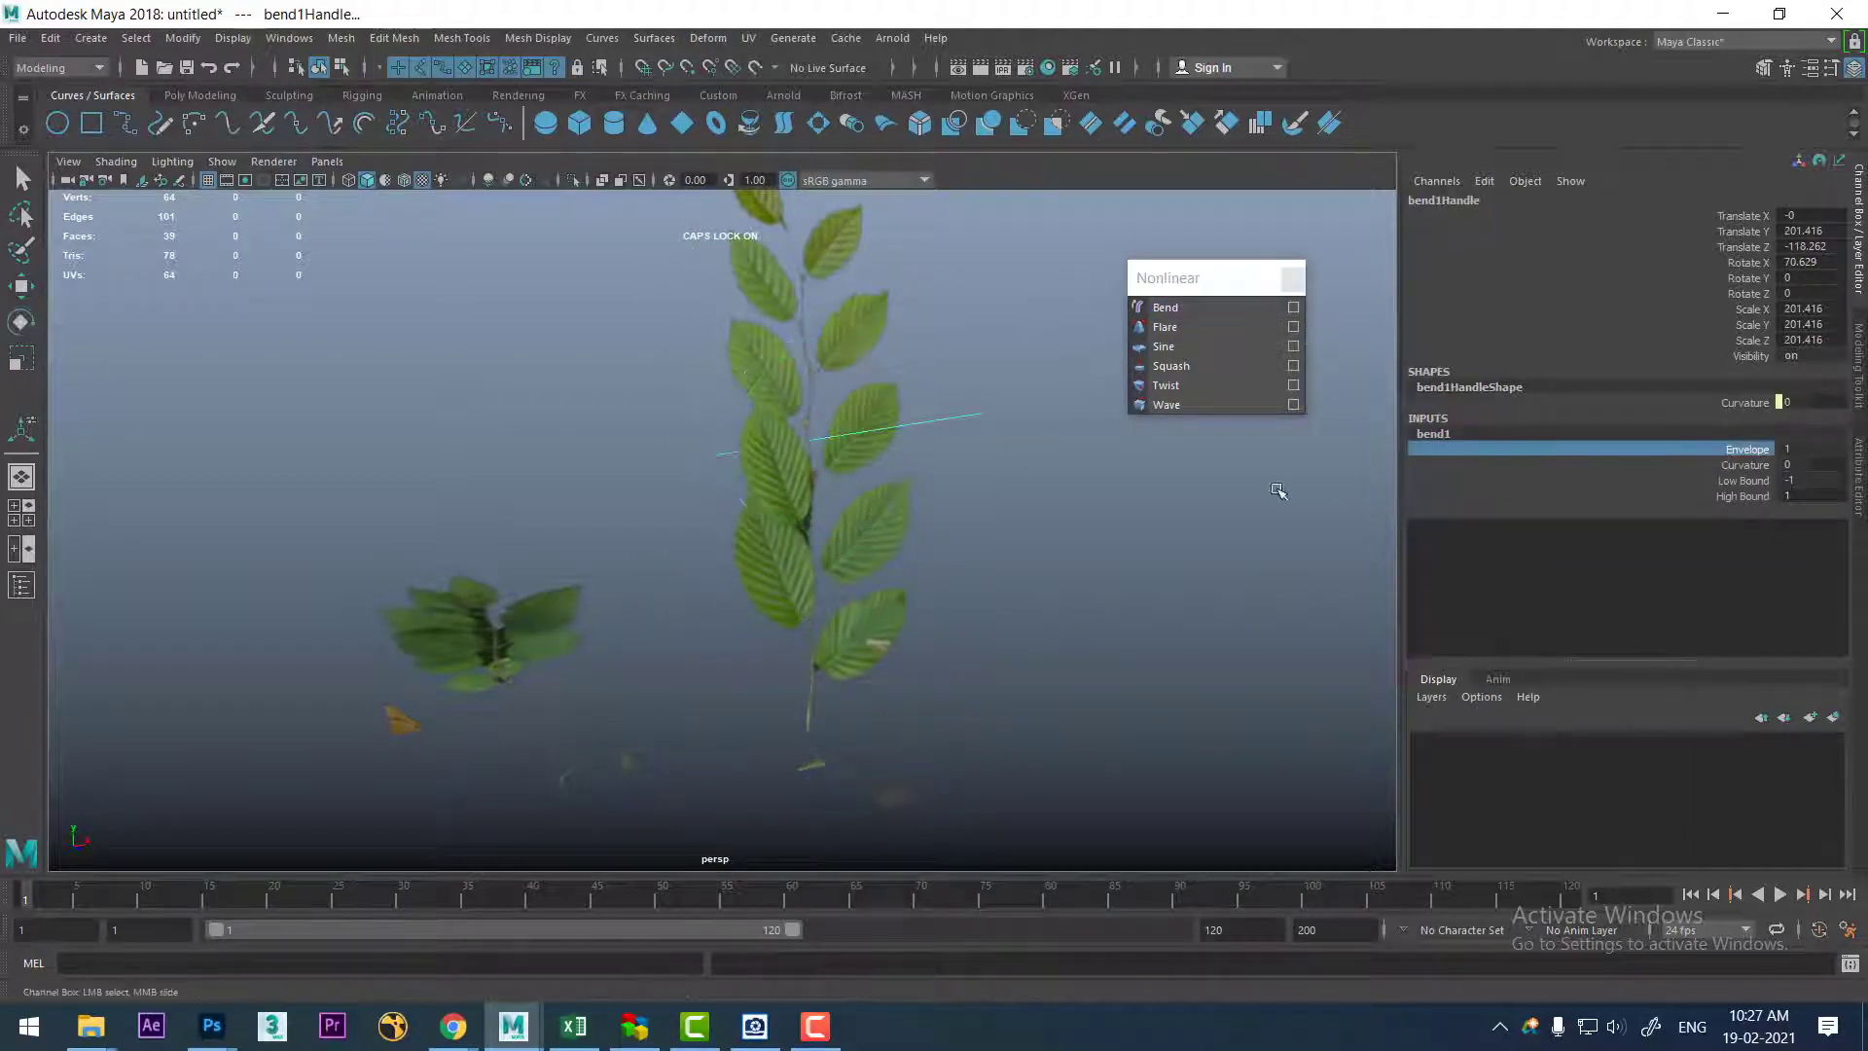
{"action": "middle_click_drag", "start_coordinate": [1124, 528], "coordinate": [1103, 527]}
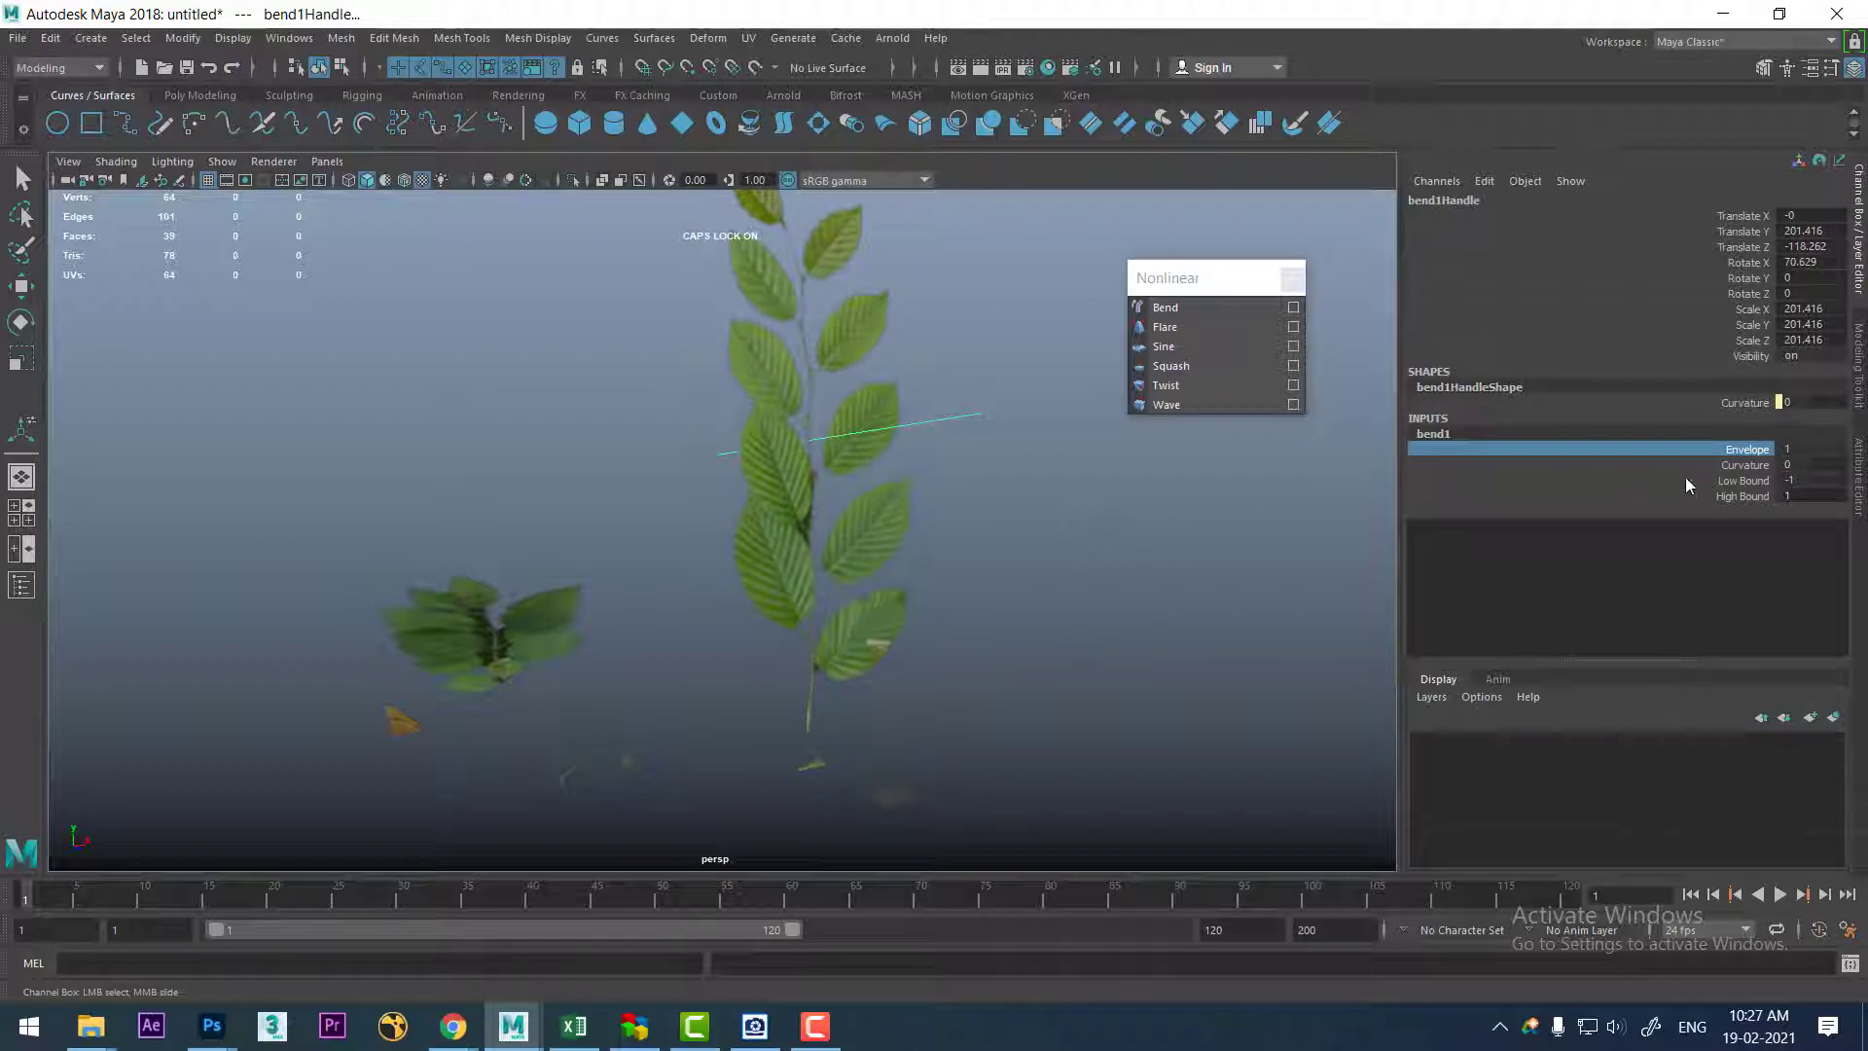
{"action": "left_click", "coordinate": [1737, 466]}
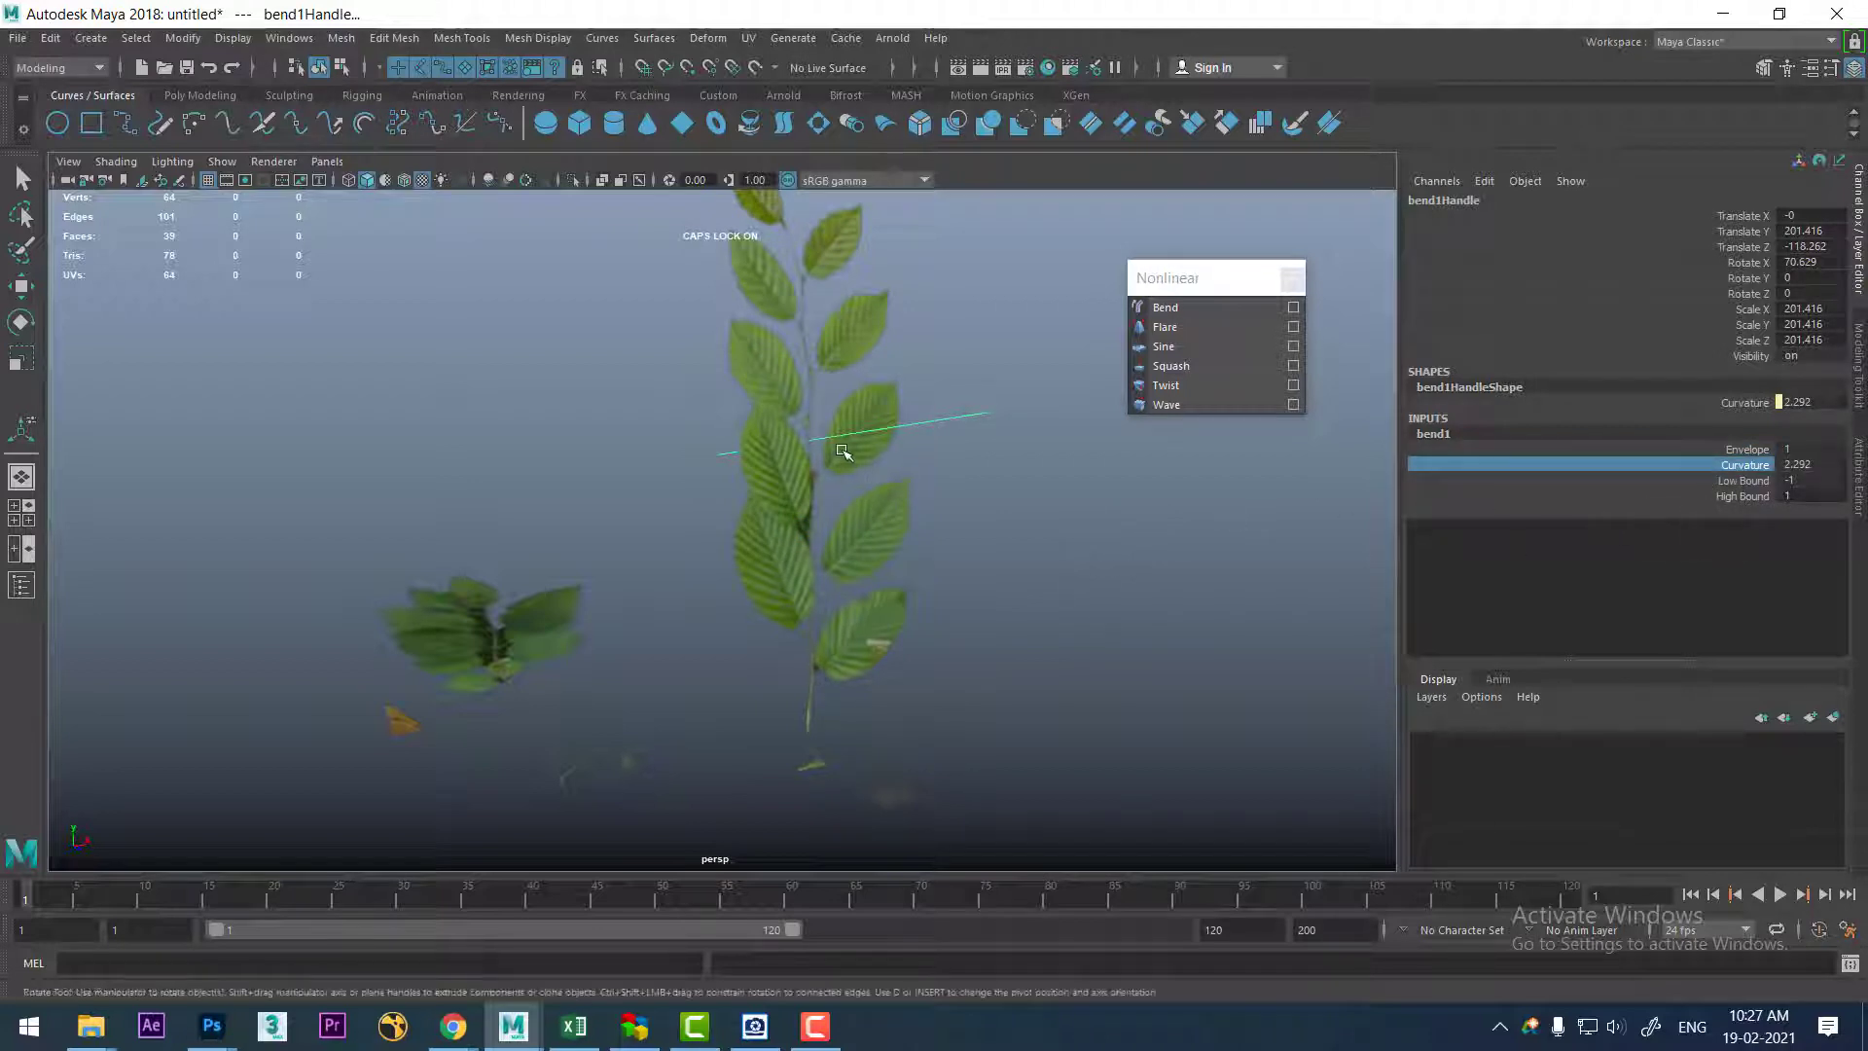
{"action": "key", "text": "e"}
{"action": "mouse_move", "coordinate": [834, 408]}
{"action": "left_mouse_down"}
{"action": "mouse_move", "coordinate": [826, 346]}
{"action": "mouse_move", "coordinate": [883, 566]}
{"action": "mouse_move", "coordinate": [972, 567]}
{"action": "mouse_move", "coordinate": [968, 584]}
{"action": "mouse_move", "coordinate": [947, 467]}
{"action": "left_mouse_up"}
{"action": "mouse_move", "coordinate": [863, 362]}
{"action": "left_mouse_down"}
{"action": "mouse_move", "coordinate": [922, 508]}
{"action": "mouse_move", "coordinate": [905, 575]}
{"action": "left_mouse_up"}
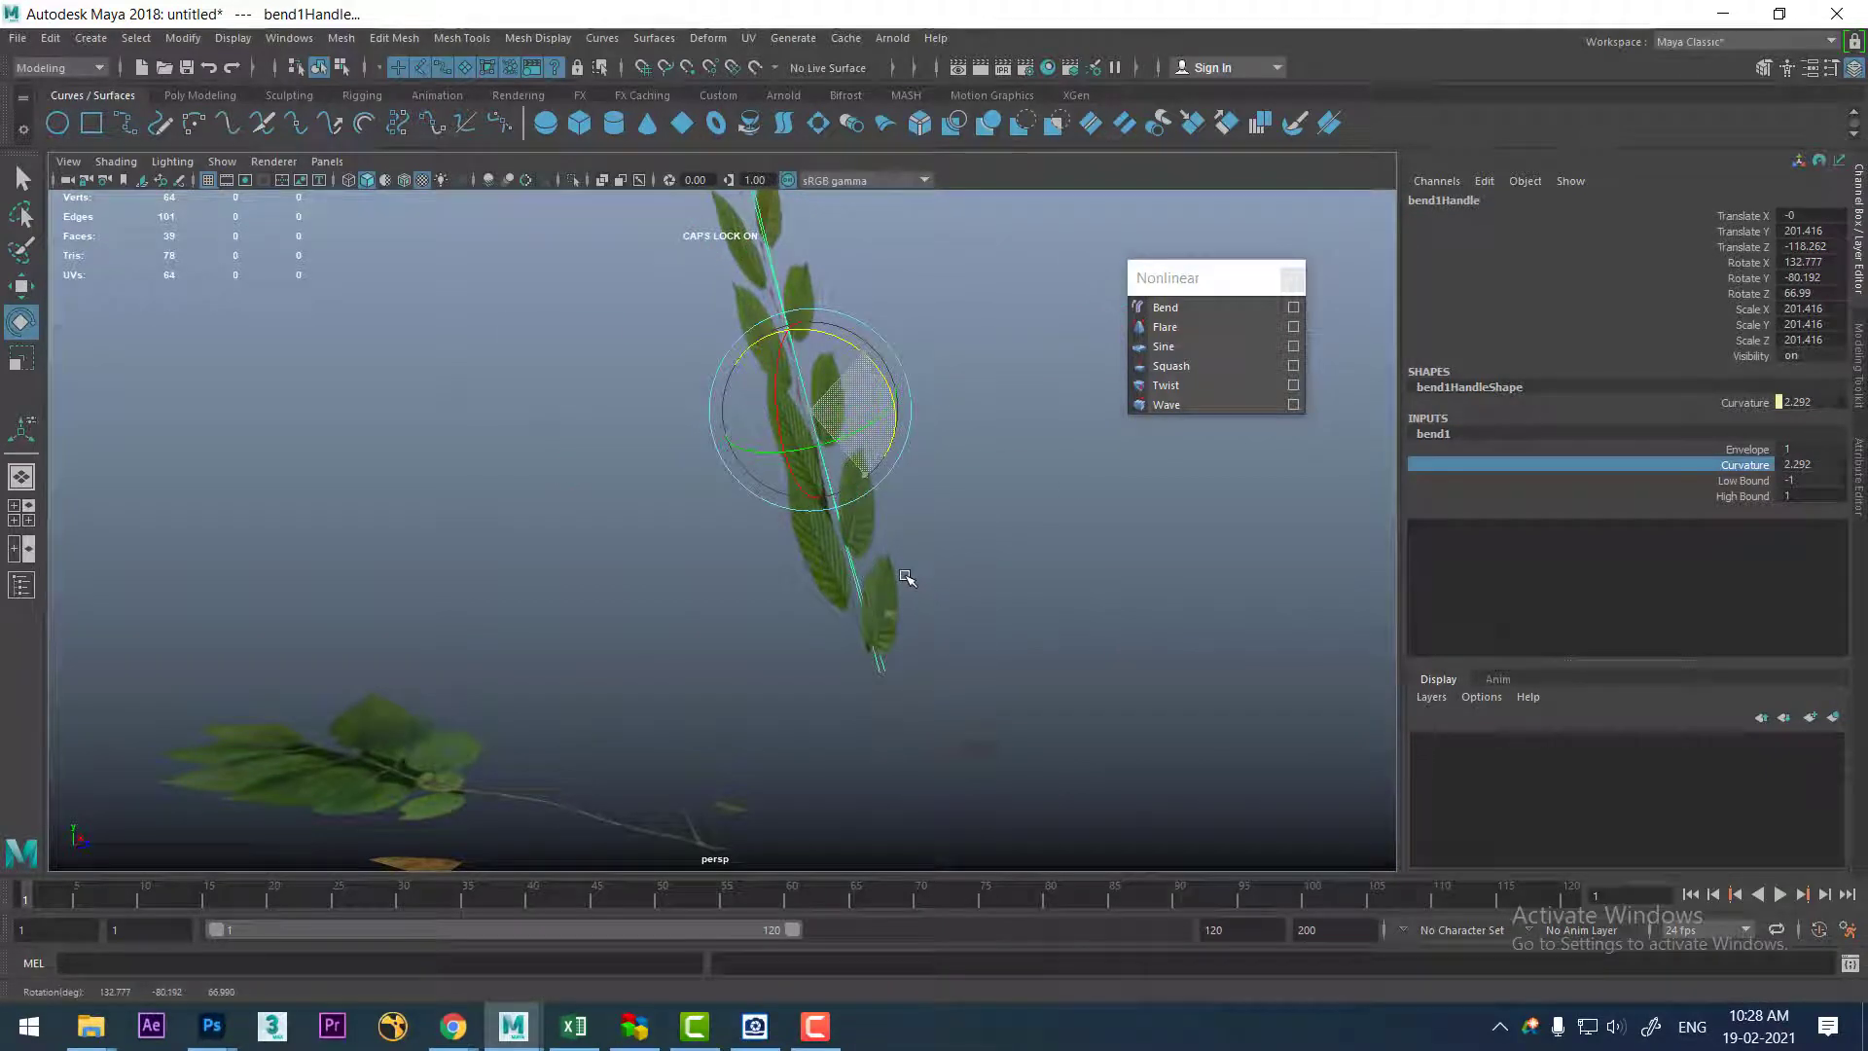
- Set the bend's Curvature to 59.588, Low Bound to -2 and High Bound to 0
{"action": "left_click", "coordinate": [1728, 487]}
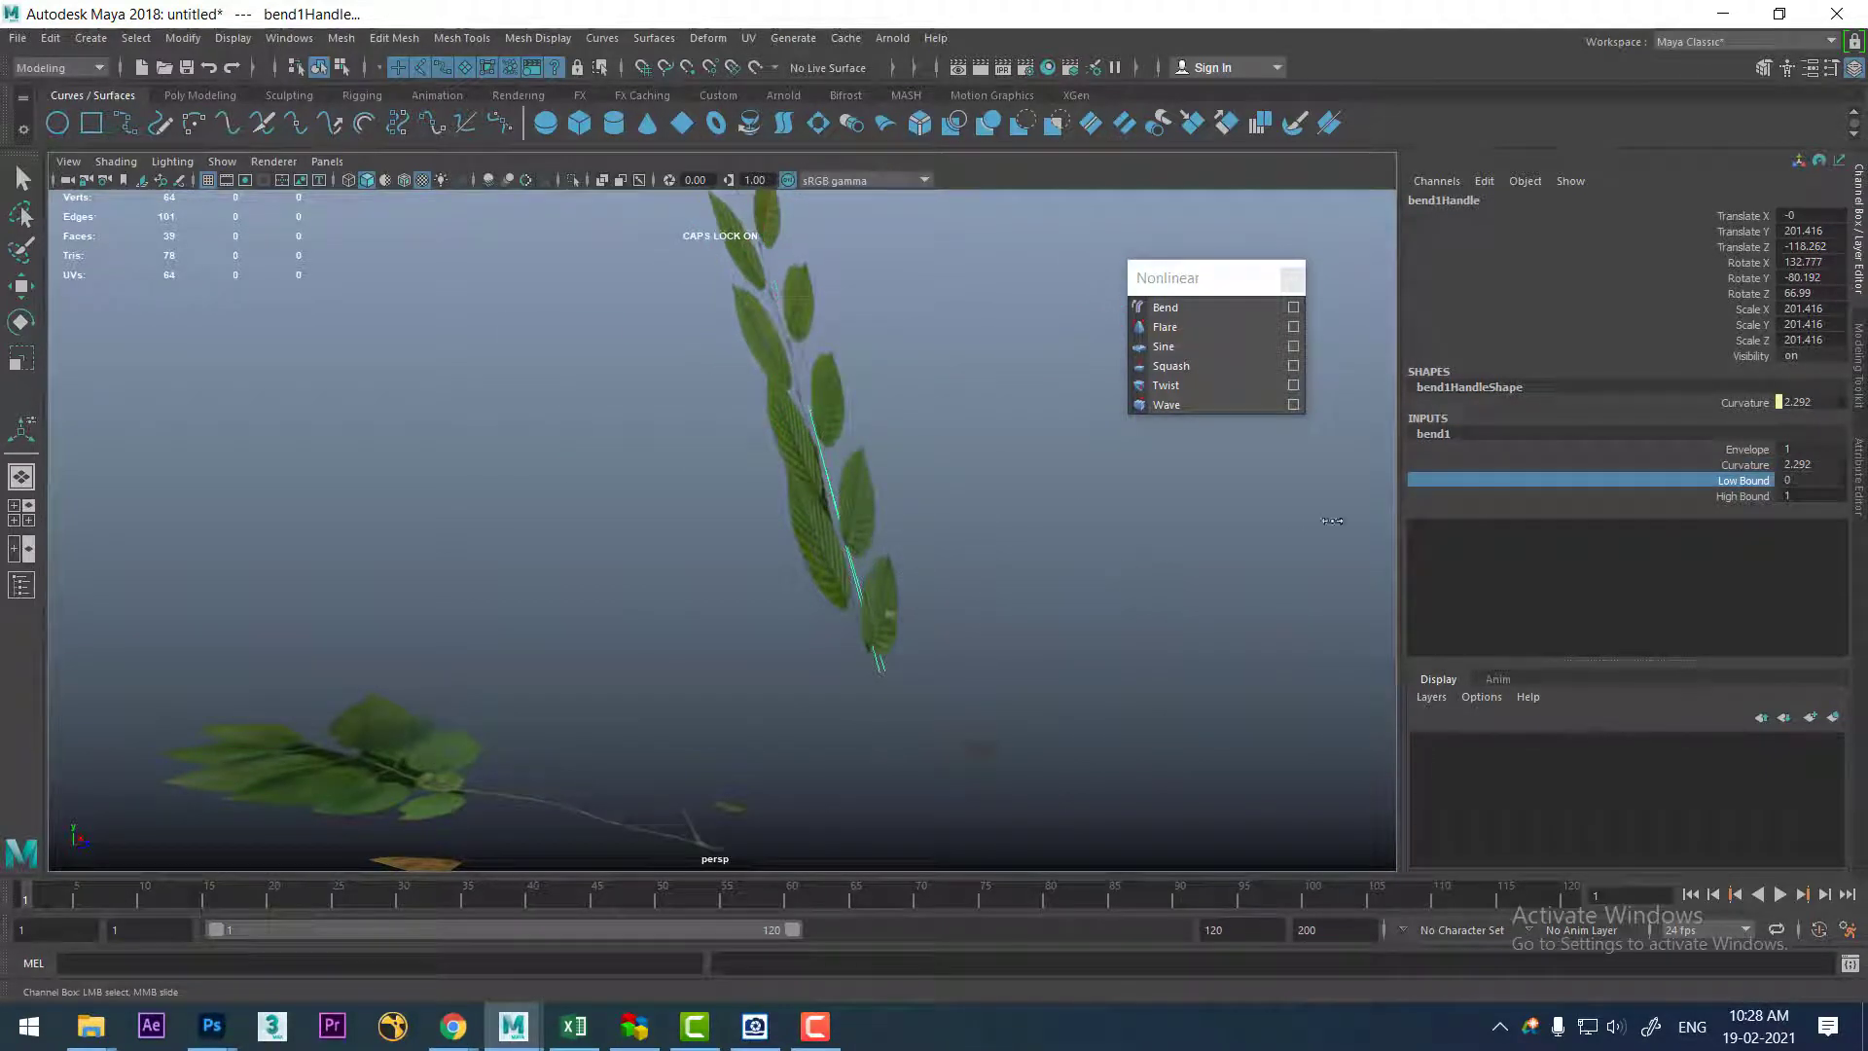
{"action": "middle_click_drag", "start_coordinate": [1333, 521], "coordinate": [1599, 463]}
{"action": "left_click", "coordinate": [1744, 451]}
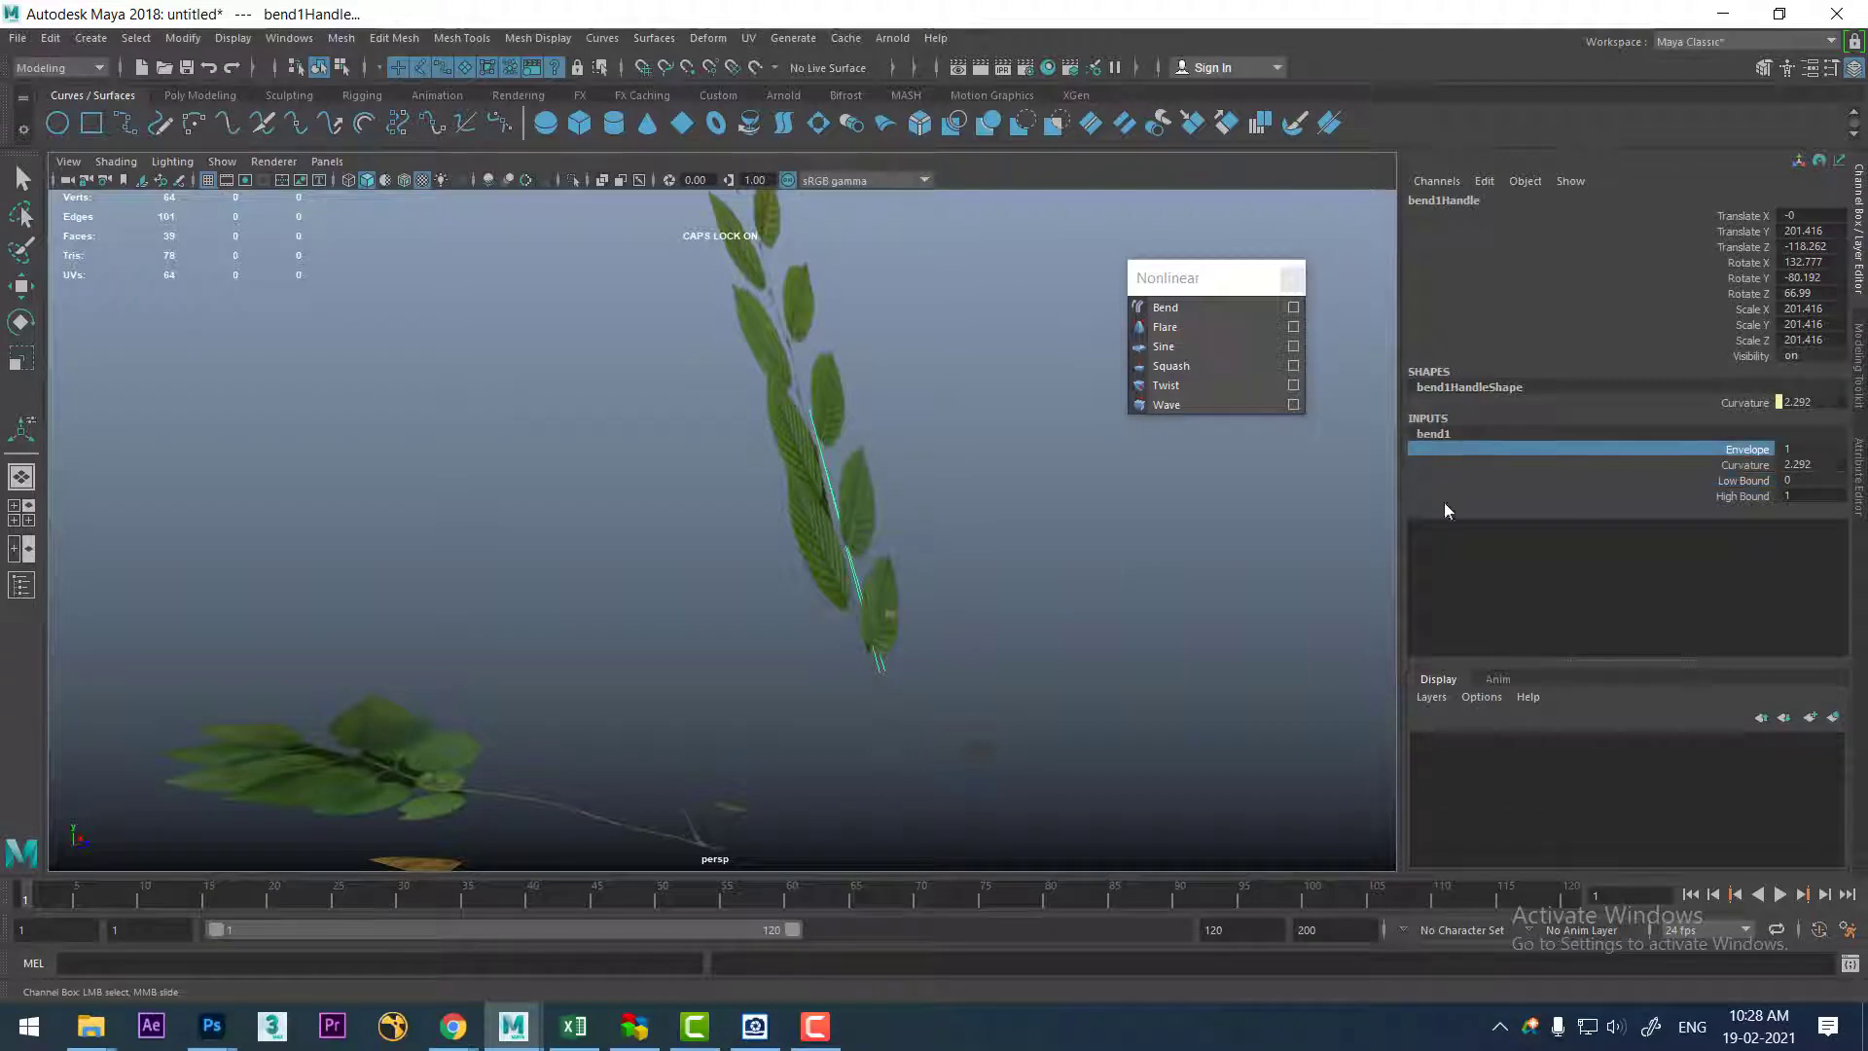
{"action": "left_click", "coordinate": [1757, 466]}
{"action": "middle_click_drag", "start_coordinate": [1029, 521], "coordinate": [1067, 508]}
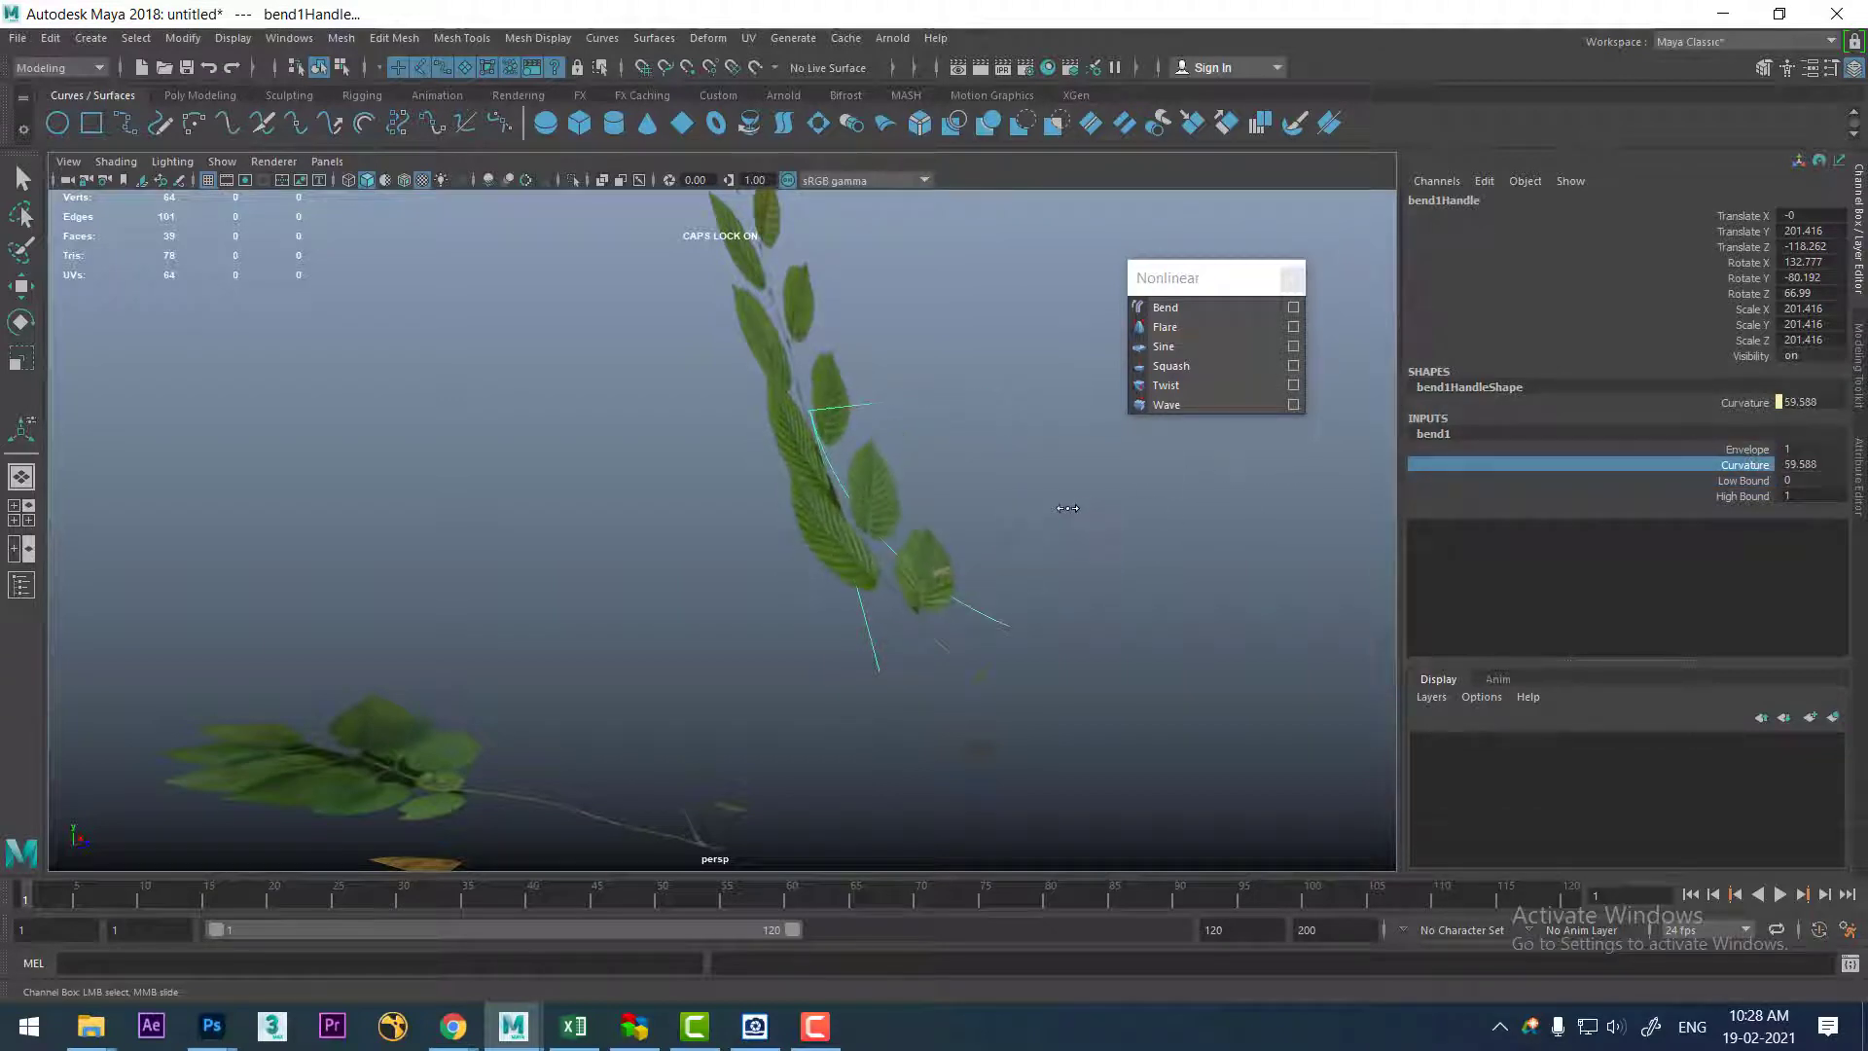
{"action": "left_click", "coordinate": [1731, 481]}
{"action": "mouse_move", "coordinate": [1114, 521]}
{"action": "middle_mouse_down"}
{"action": "mouse_move", "coordinate": [1177, 513]}
{"action": "mouse_move", "coordinate": [1087, 508]}
{"action": "mouse_move", "coordinate": [1234, 539]}
{"action": "mouse_move", "coordinate": [951, 571]}
{"action": "mouse_move", "coordinate": [910, 483]}
{"action": "middle_mouse_up"}
{"action": "left_click", "coordinate": [1728, 498]}
{"action": "left_click", "coordinate": [1731, 481]}
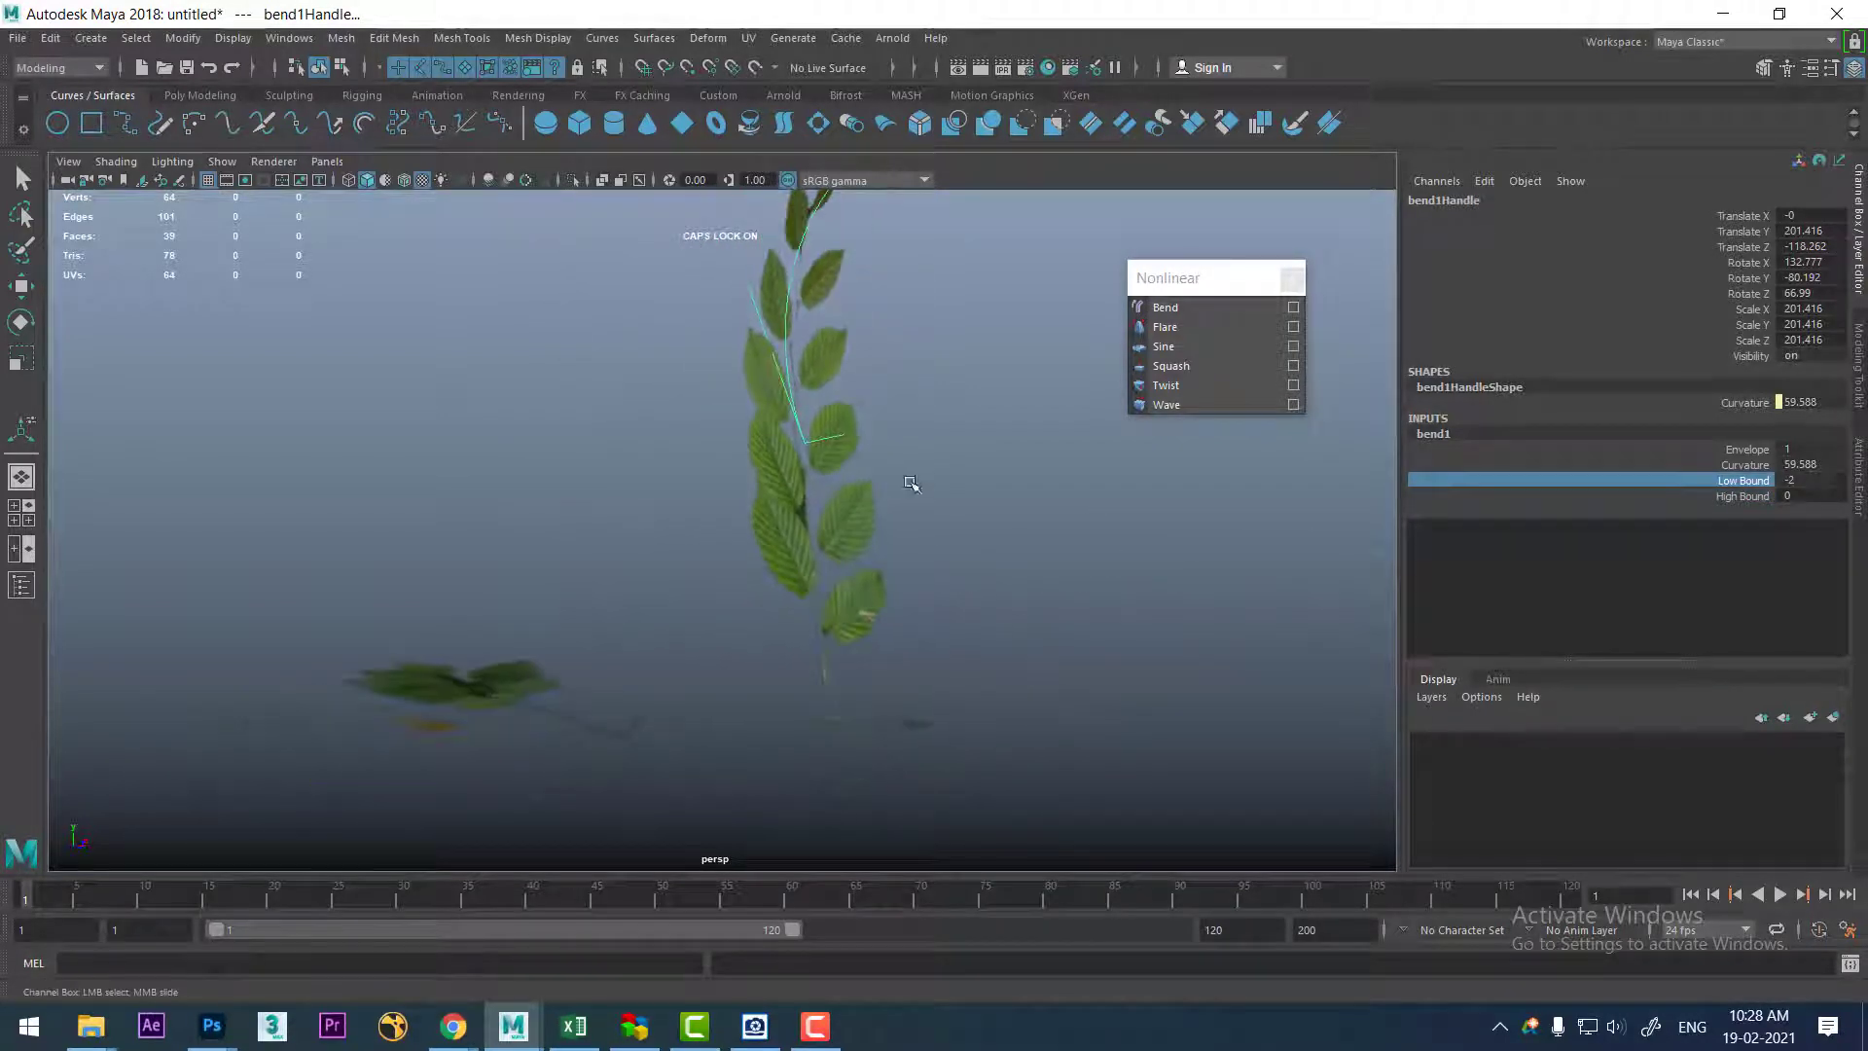
{"action": "mouse_move", "coordinate": [910, 484]}
{"action": "left_mouse_down", "text": "alt"}
{"action": "mouse_move", "coordinate": [855, 417]}
{"action": "mouse_move", "coordinate": [869, 725]}
{"action": "mouse_move", "coordinate": [988, 733]}
{"action": "mouse_move", "coordinate": [972, 733]}
{"action": "mouse_move", "coordinate": [1197, 542]}
{"action": "mouse_move", "coordinate": [1168, 593]}
{"action": "mouse_move", "coordinate": [1063, 613]}
{"action": "left_mouse_up", "text": "alt"}
{"action": "key", "text": "e"}
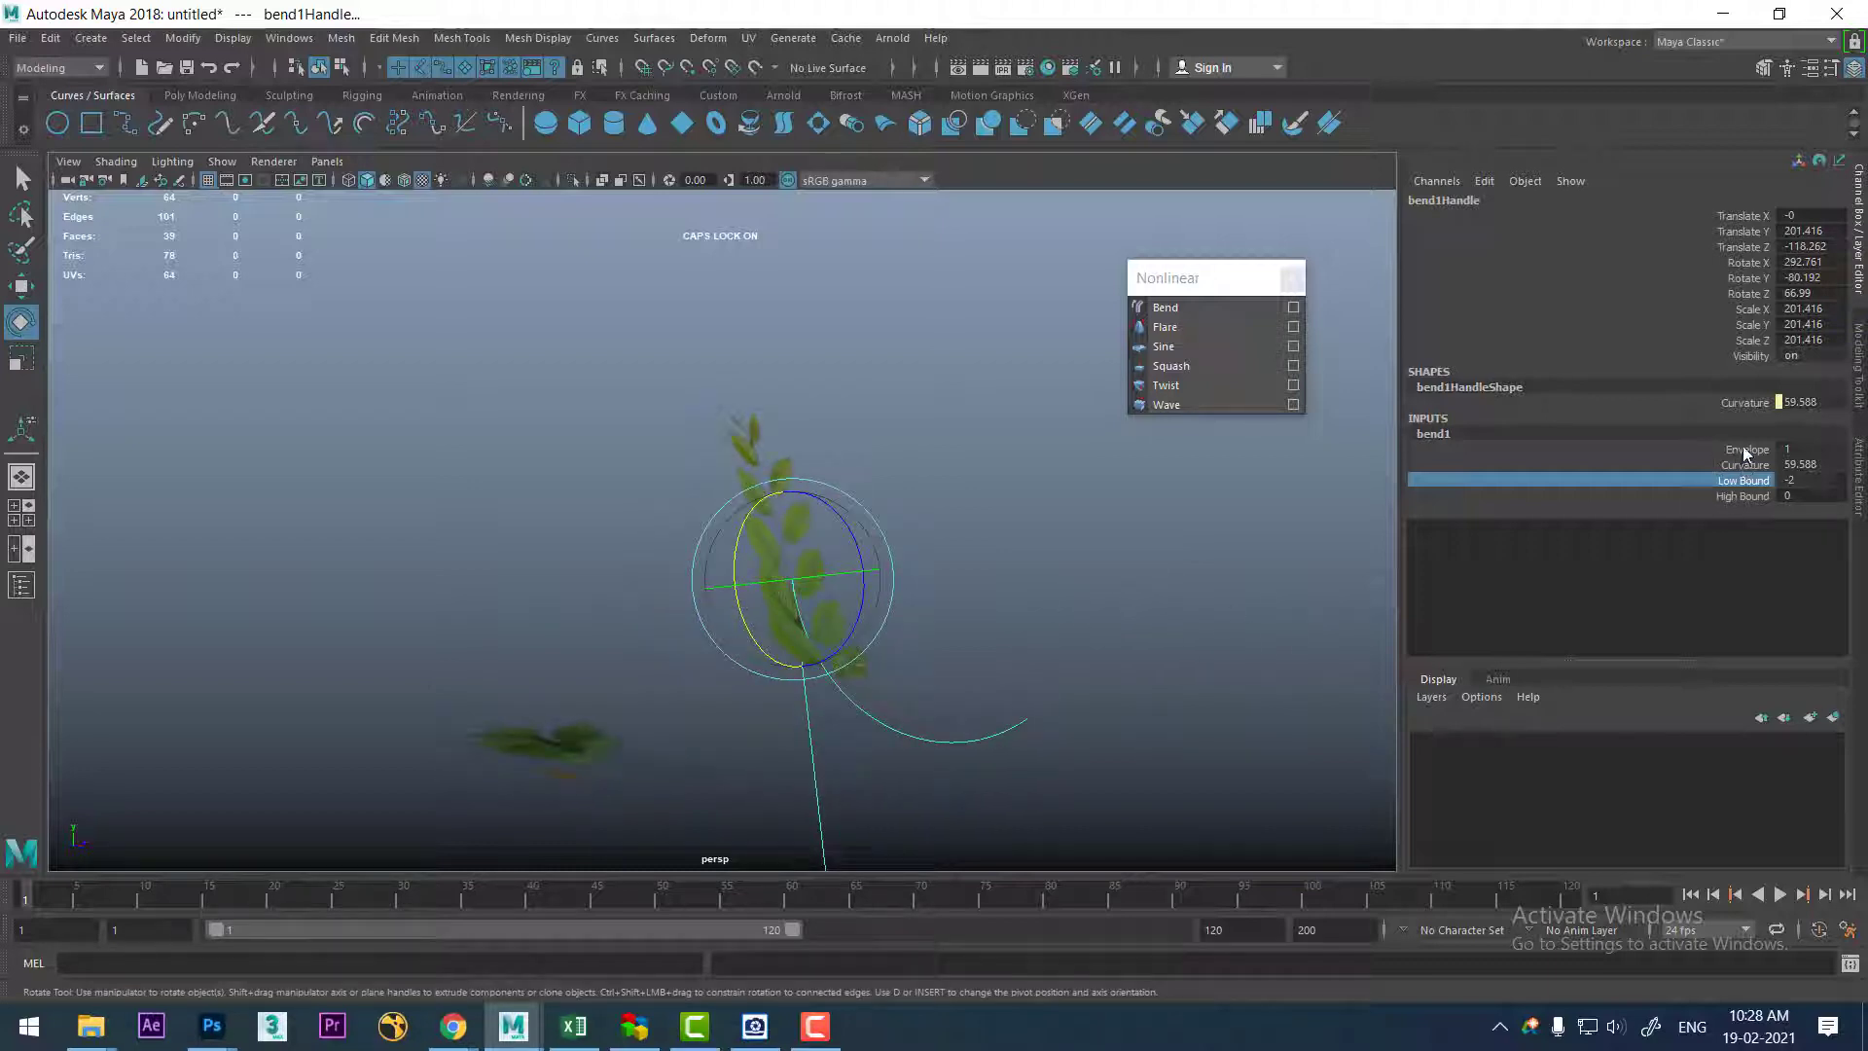
- Move the bend handle up the stem and set Low Bound to 0
{"action": "left_click", "coordinate": [1746, 451]}
{"action": "mouse_move", "coordinate": [1035, 591]}
{"action": "middle_mouse_down"}
{"action": "mouse_move", "coordinate": [846, 603]}
{"action": "mouse_move", "coordinate": [988, 592]}
{"action": "middle_mouse_up"}
{"action": "left_click", "coordinate": [1744, 481]}
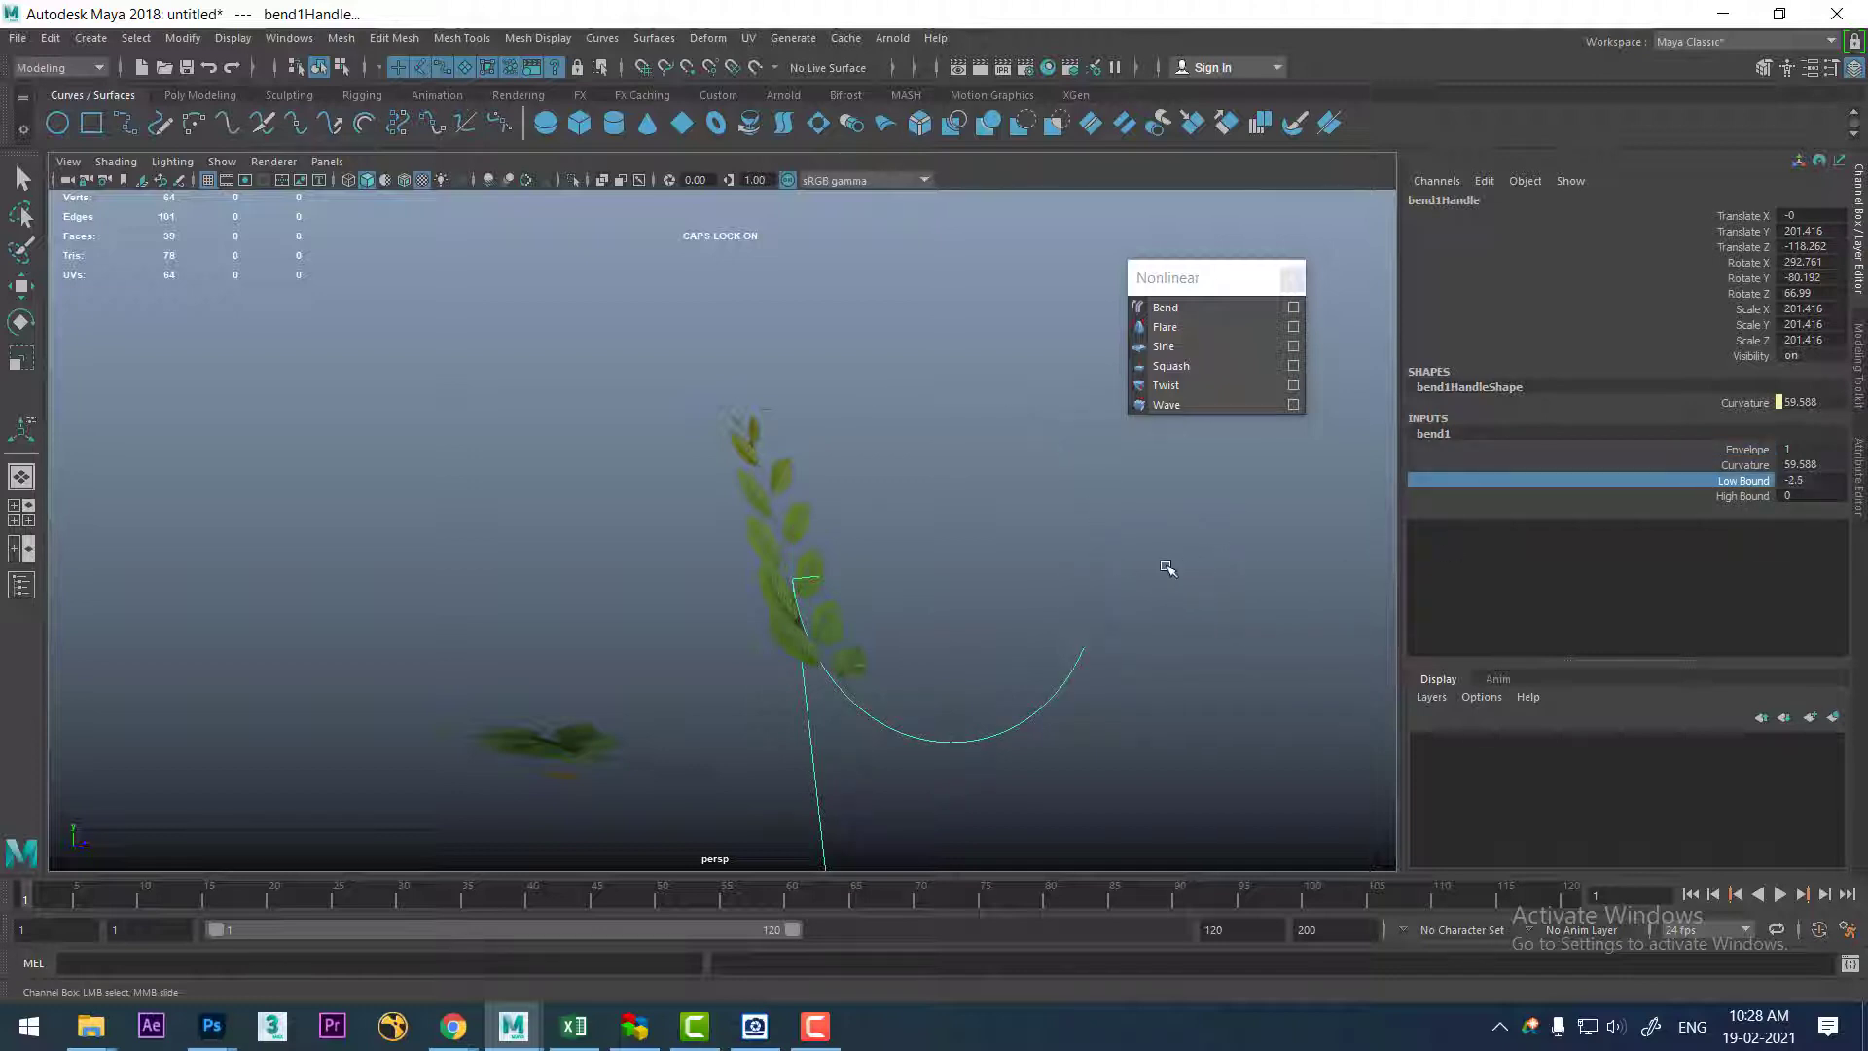
{"action": "key", "text": "w"}
{"action": "mouse_move", "coordinate": [792, 577]}
{"action": "left_mouse_down"}
{"action": "mouse_move", "coordinate": [739, 345]}
{"action": "mouse_move", "coordinate": [708, 304]}
{"action": "left_mouse_up"}
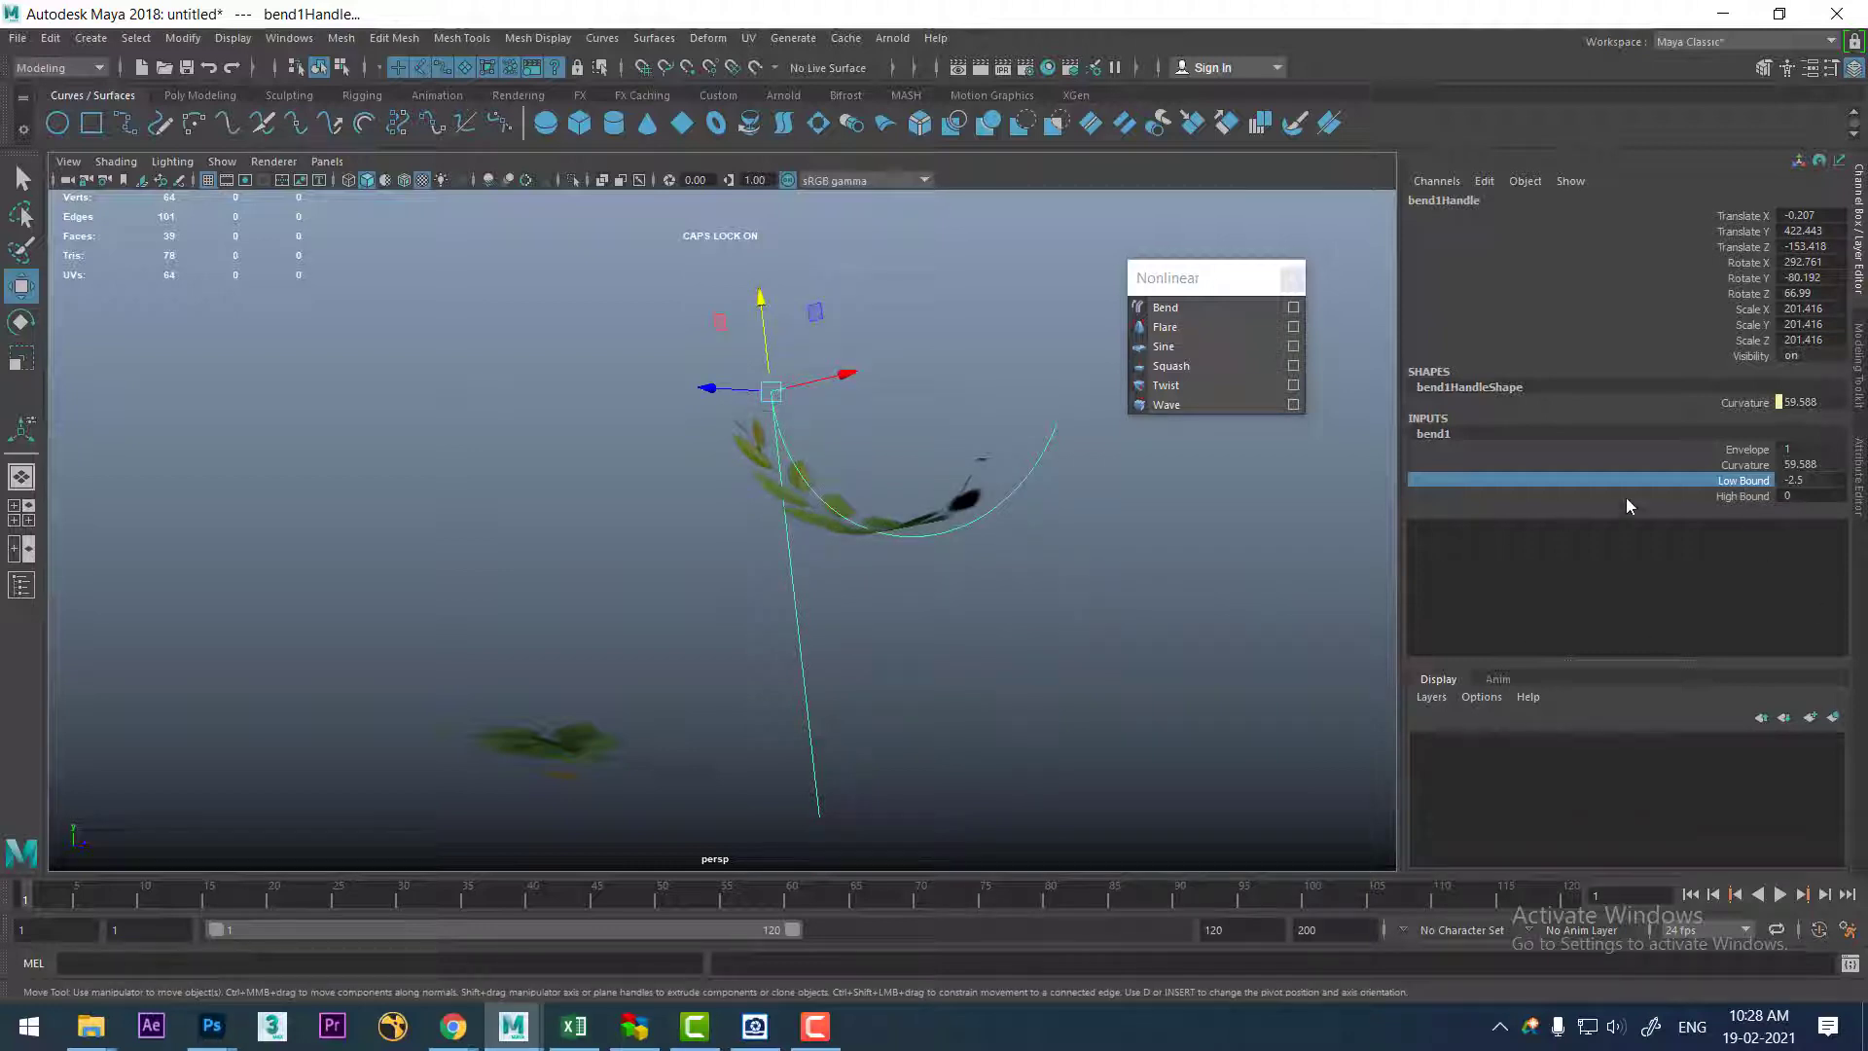
{"action": "middle_click_drag", "start_coordinate": [1080, 555], "coordinate": [1073, 560]}
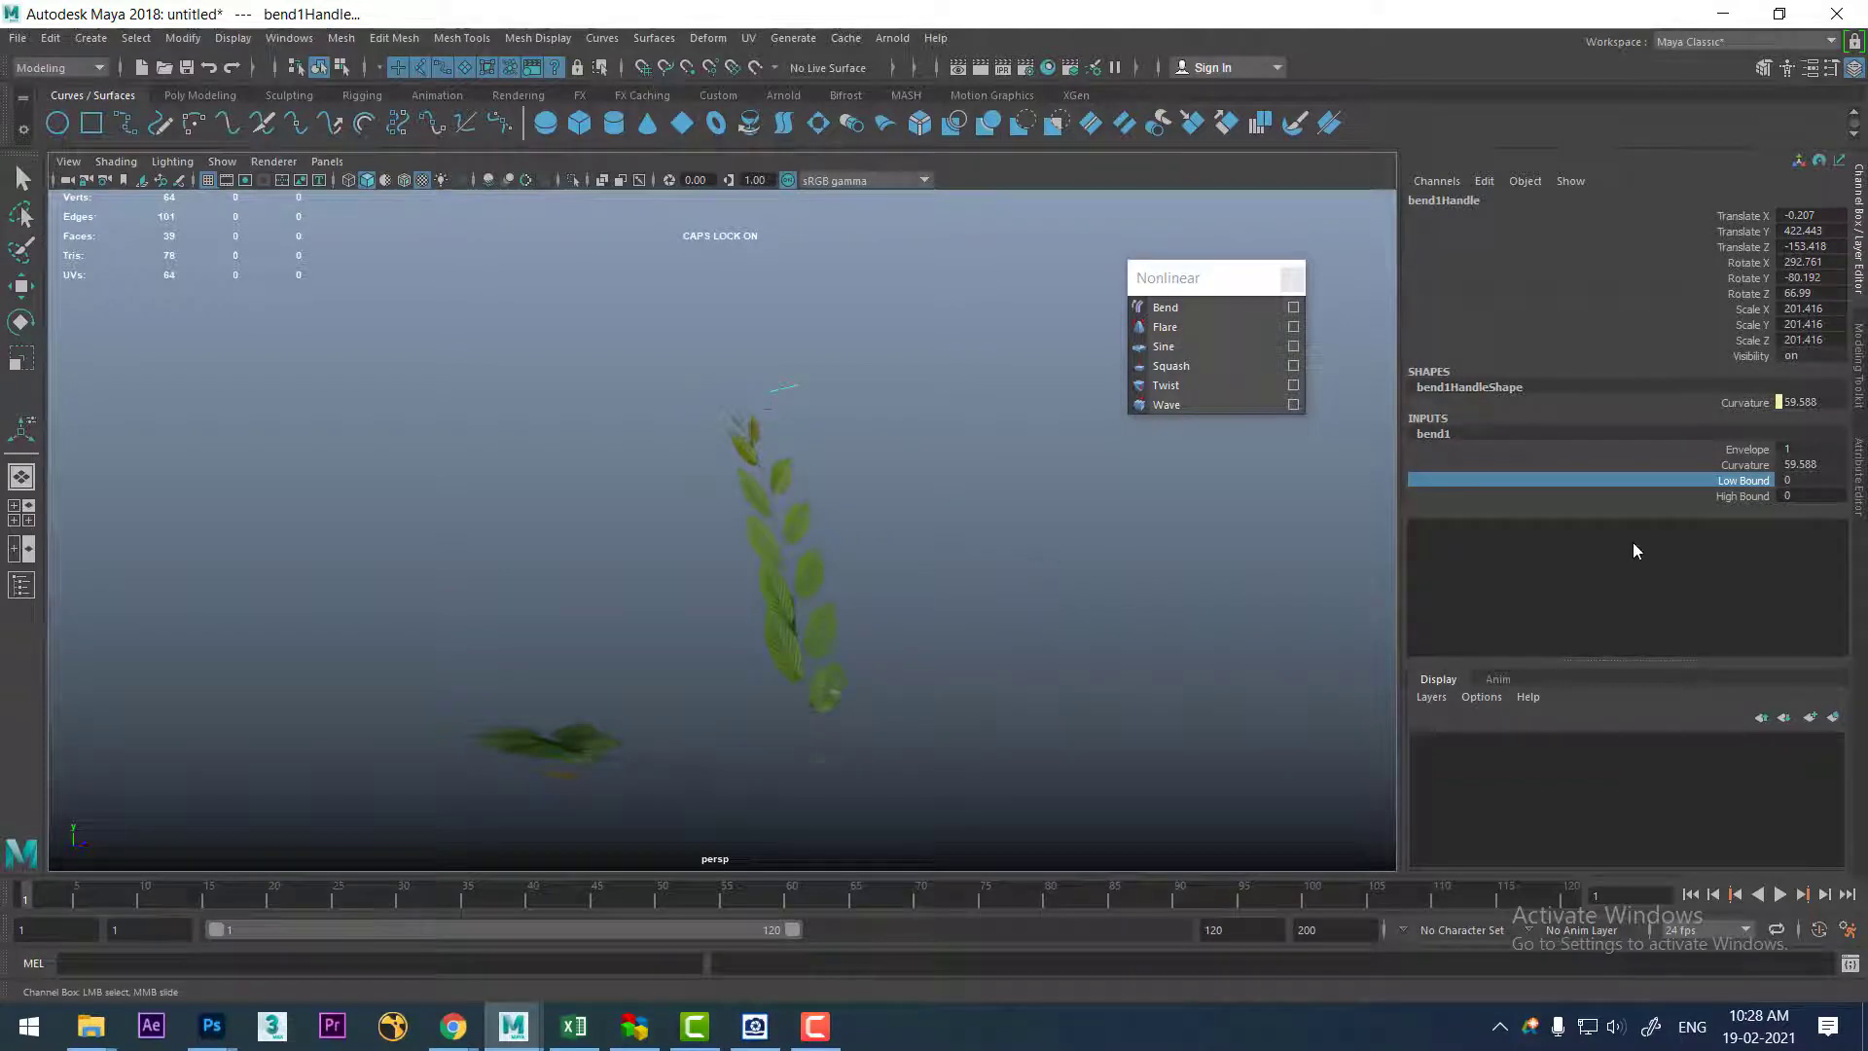
- Move the bend handle down the stem and raise High Bound to 0.7
{"action": "left_click", "coordinate": [1732, 498]}
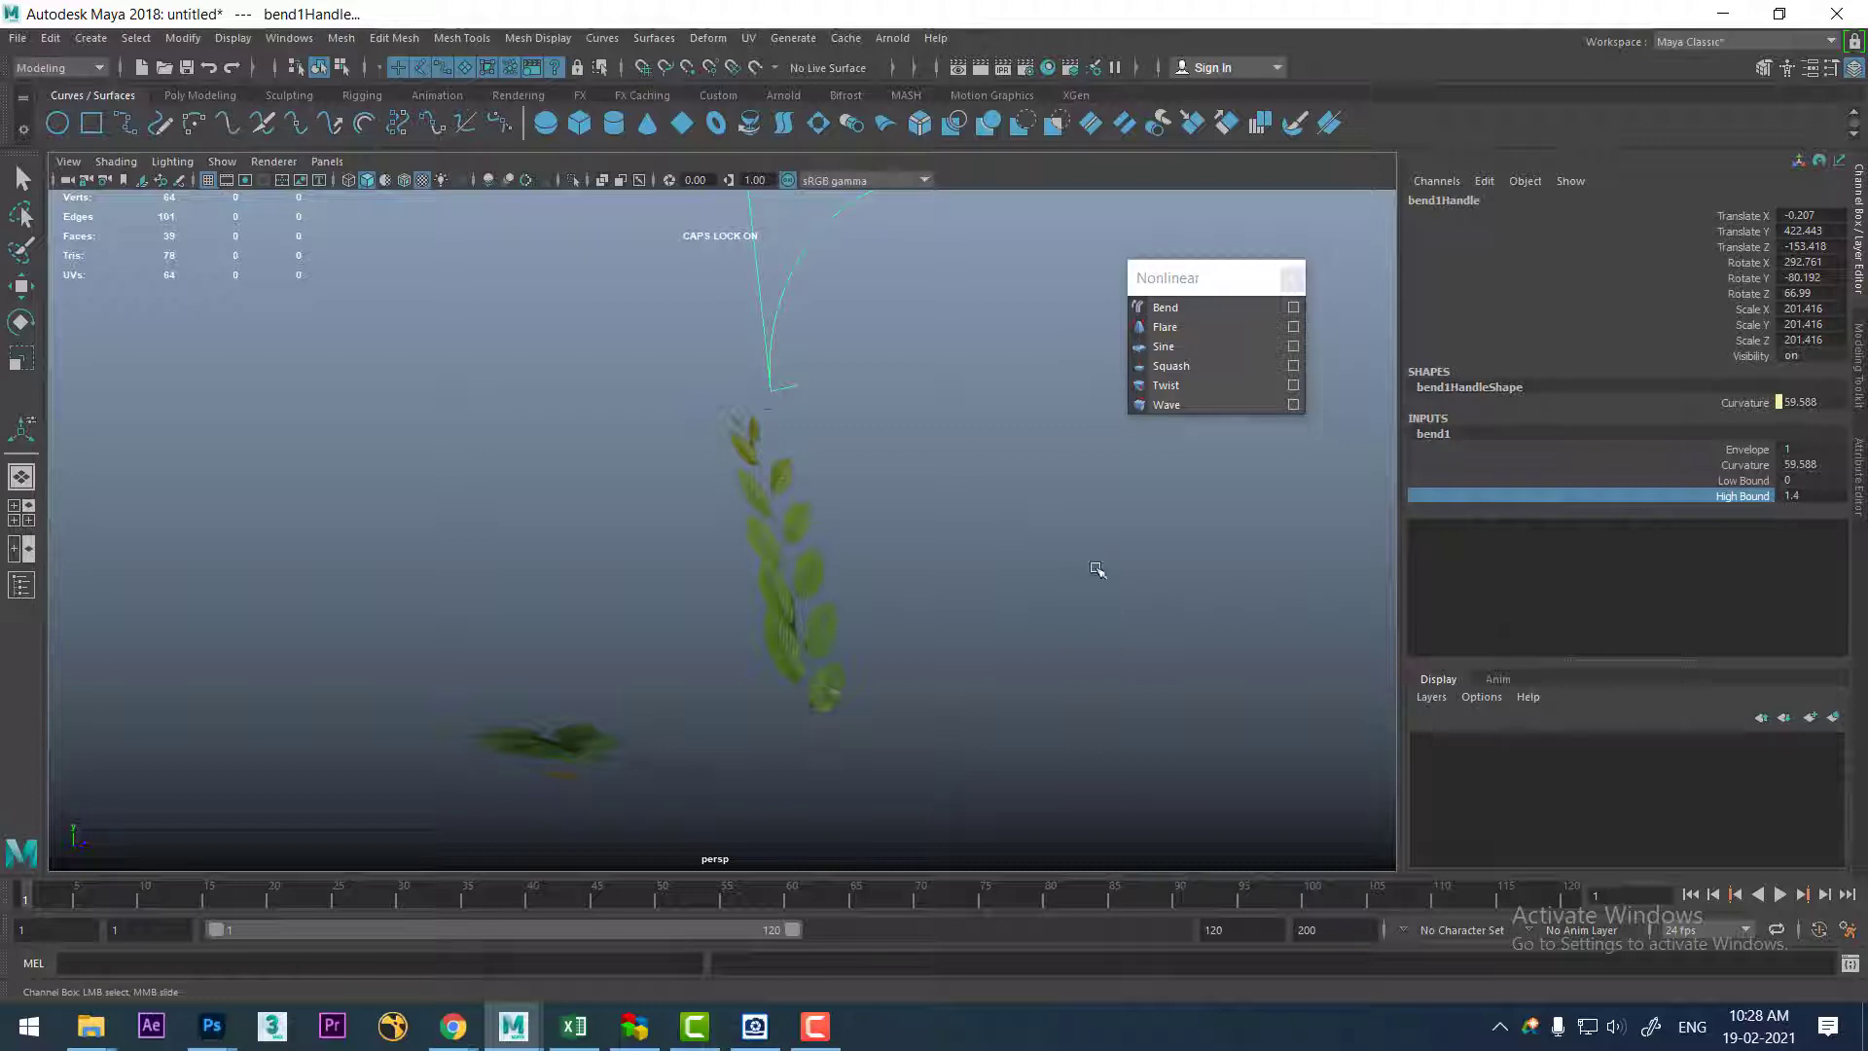
{"action": "key", "text": "w"}
{"action": "left_click_drag", "start_coordinate": [759, 312], "coordinate": [798, 535]}
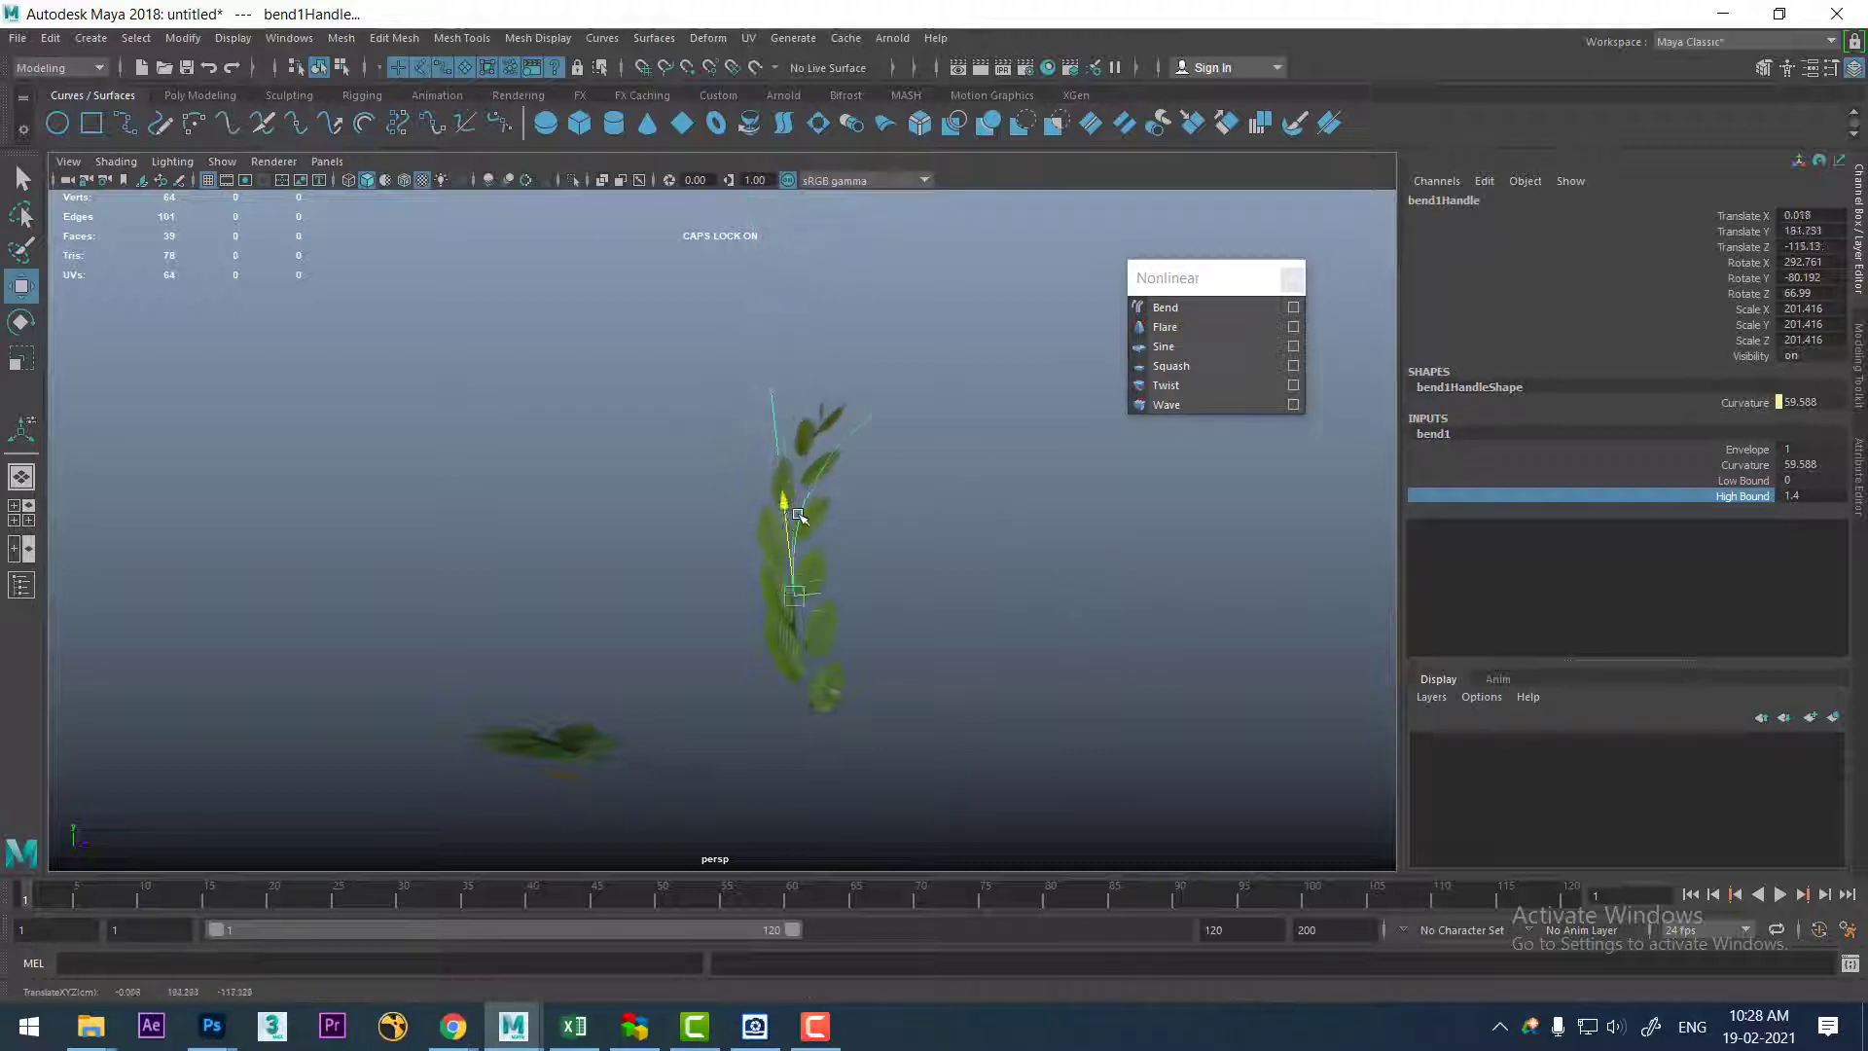
{"action": "double_click", "coordinate": [1789, 497]}
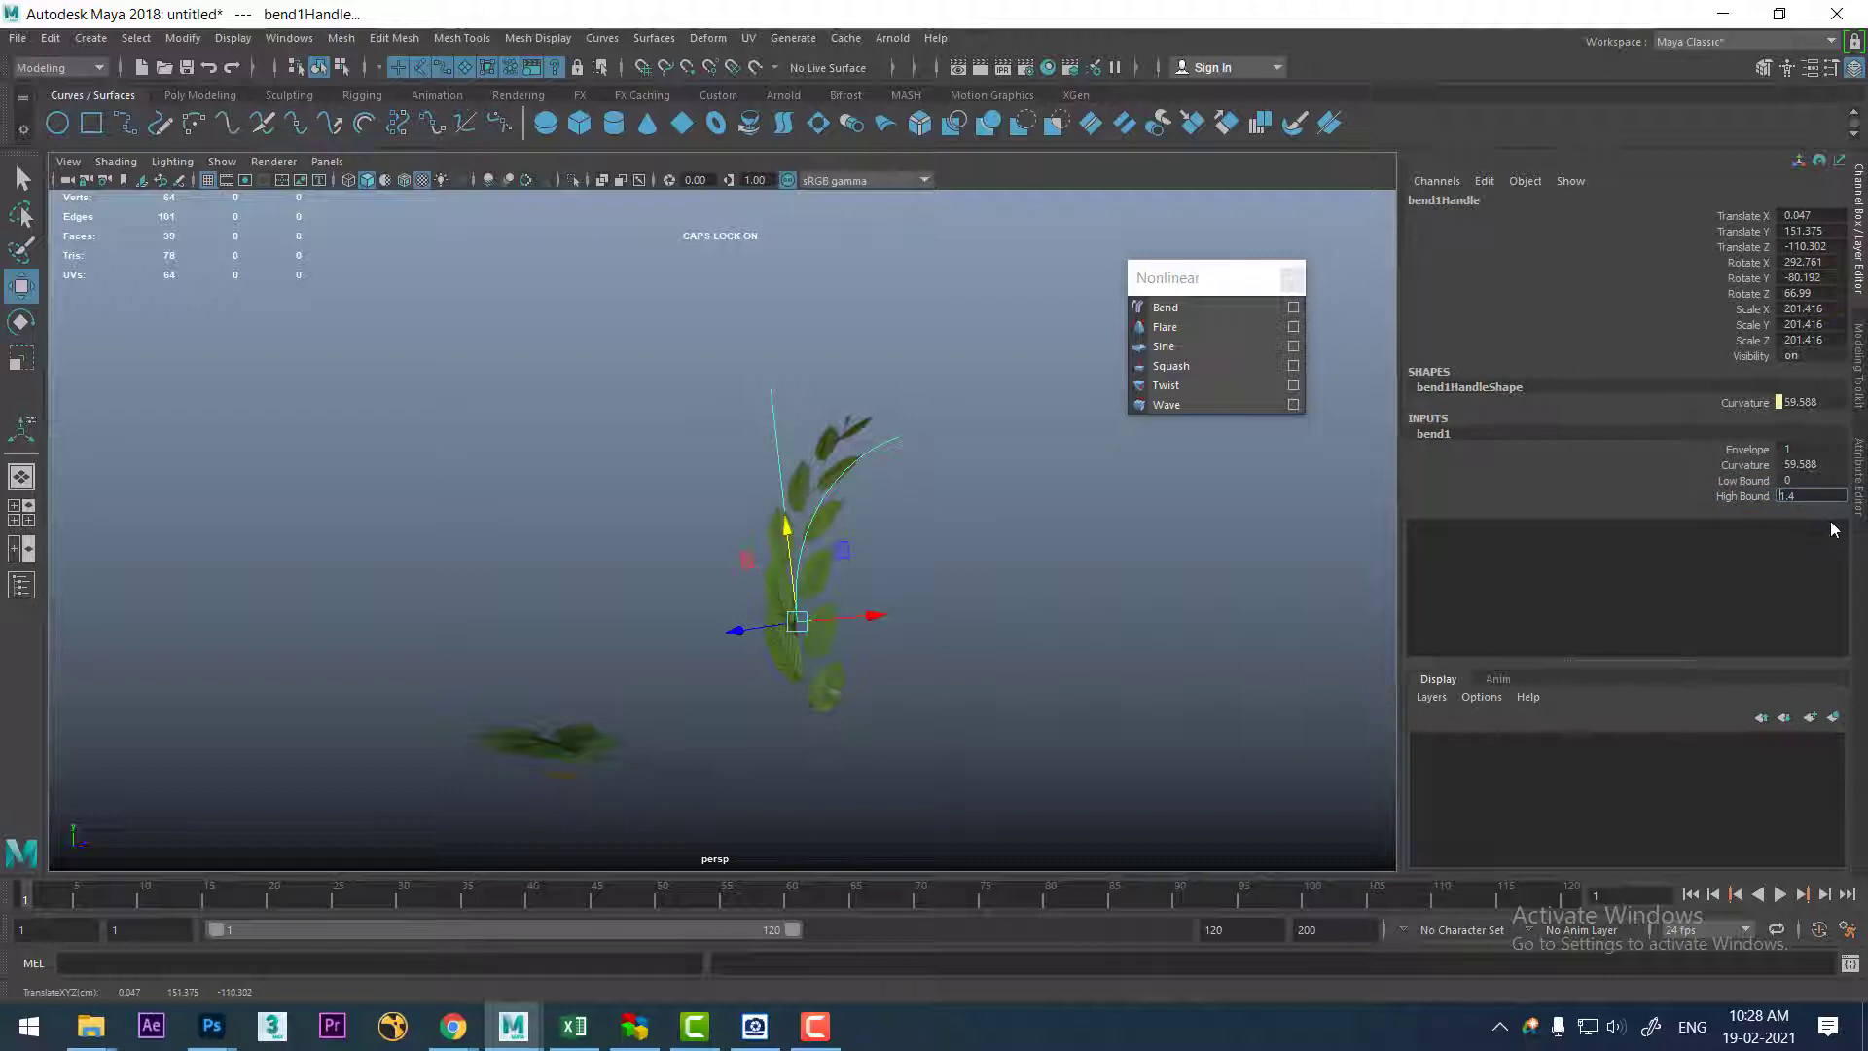
{"action": "type", "text": "0"}
{"action": "key", "text": "Return"}
{"action": "left_click_drag", "start_coordinate": [1117, 517], "coordinate": [1031, 675], "text": "alt"}
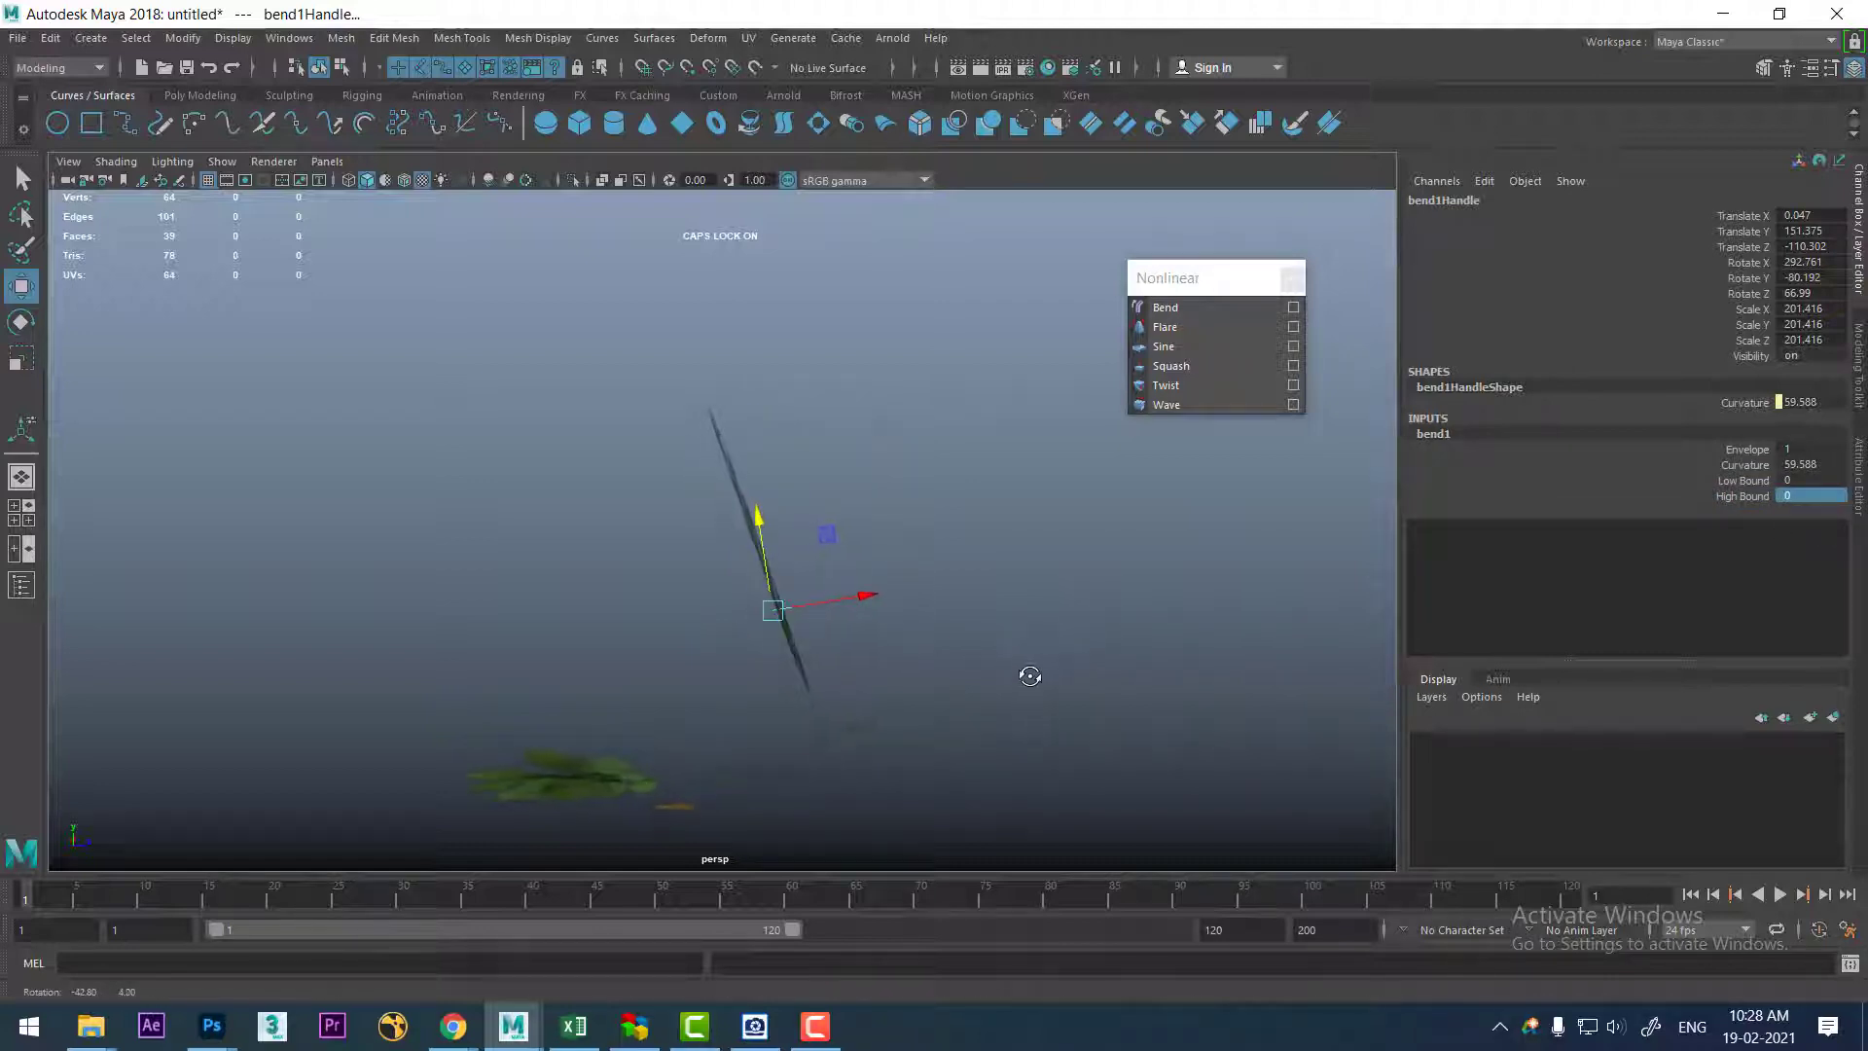
{"action": "scroll", "coordinate": [871, 742], "scroll_direction": "up", "scroll_amount": 2}
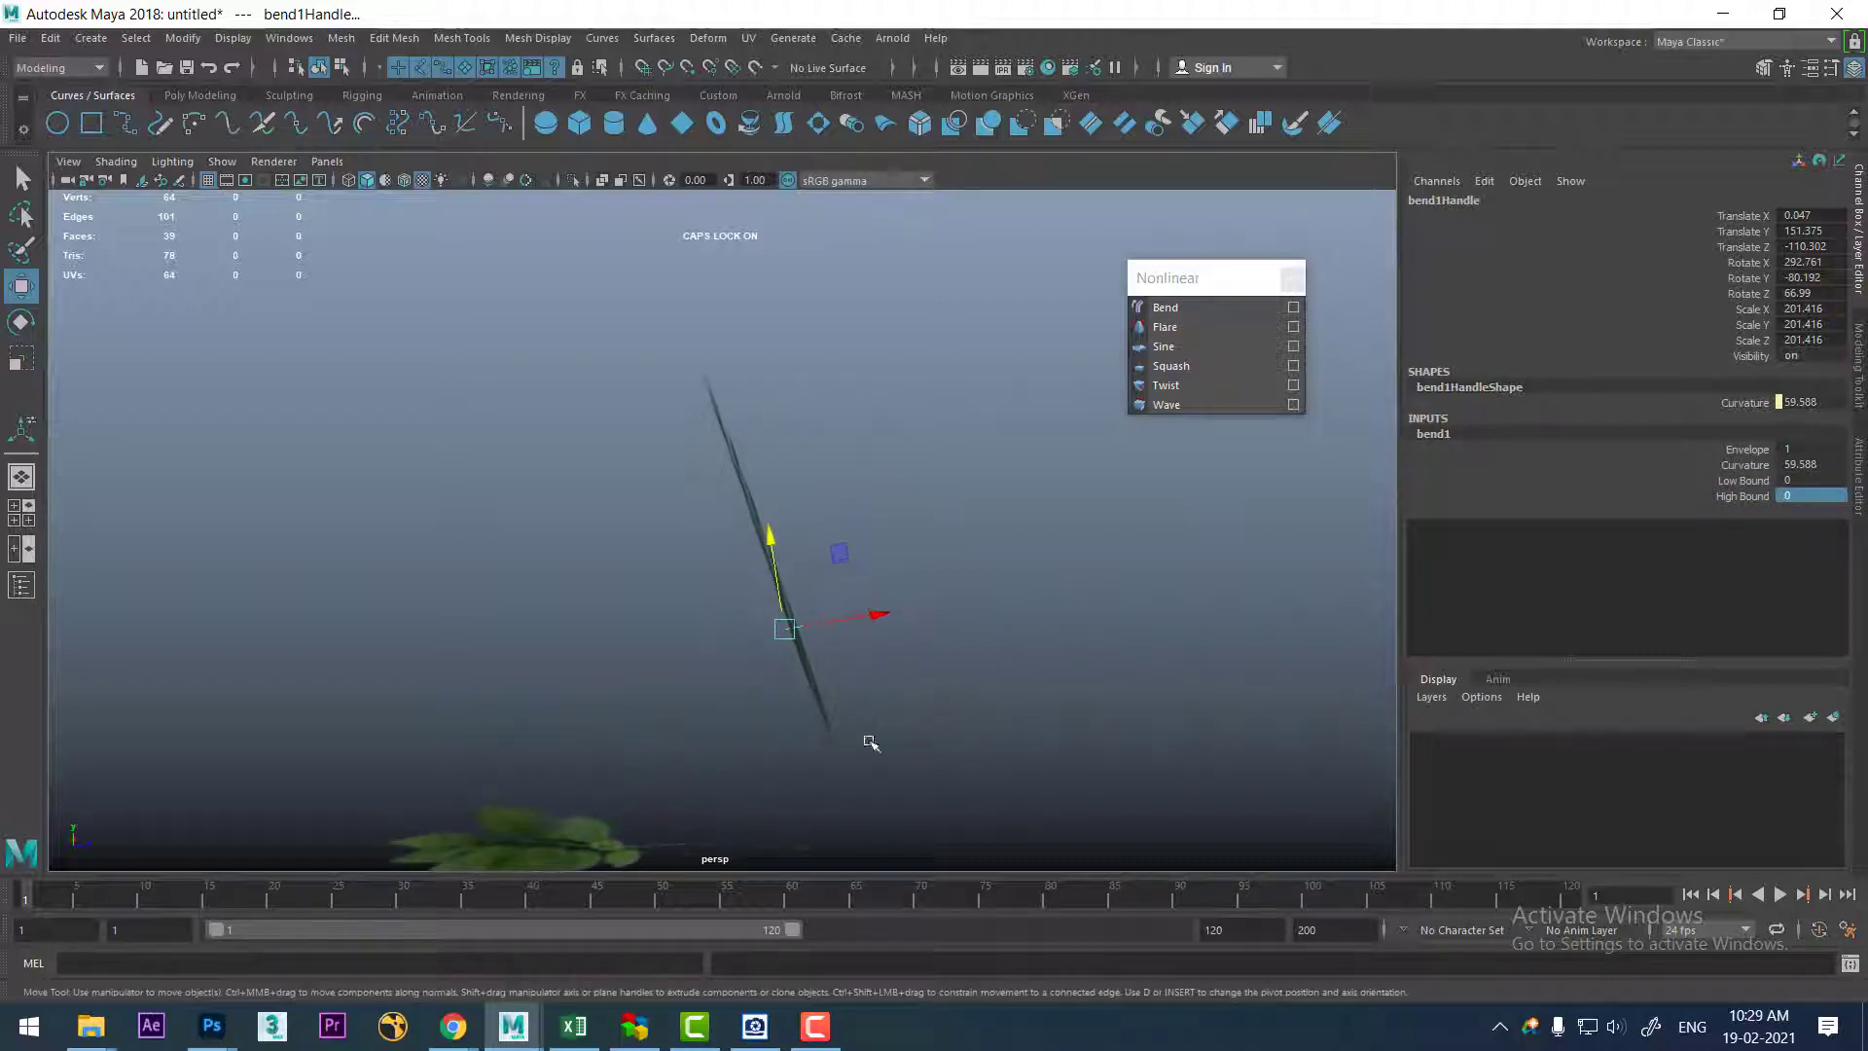
{"action": "left_click", "coordinate": [1760, 501]}
{"action": "middle_click_drag", "start_coordinate": [1181, 563], "coordinate": [1128, 571]}
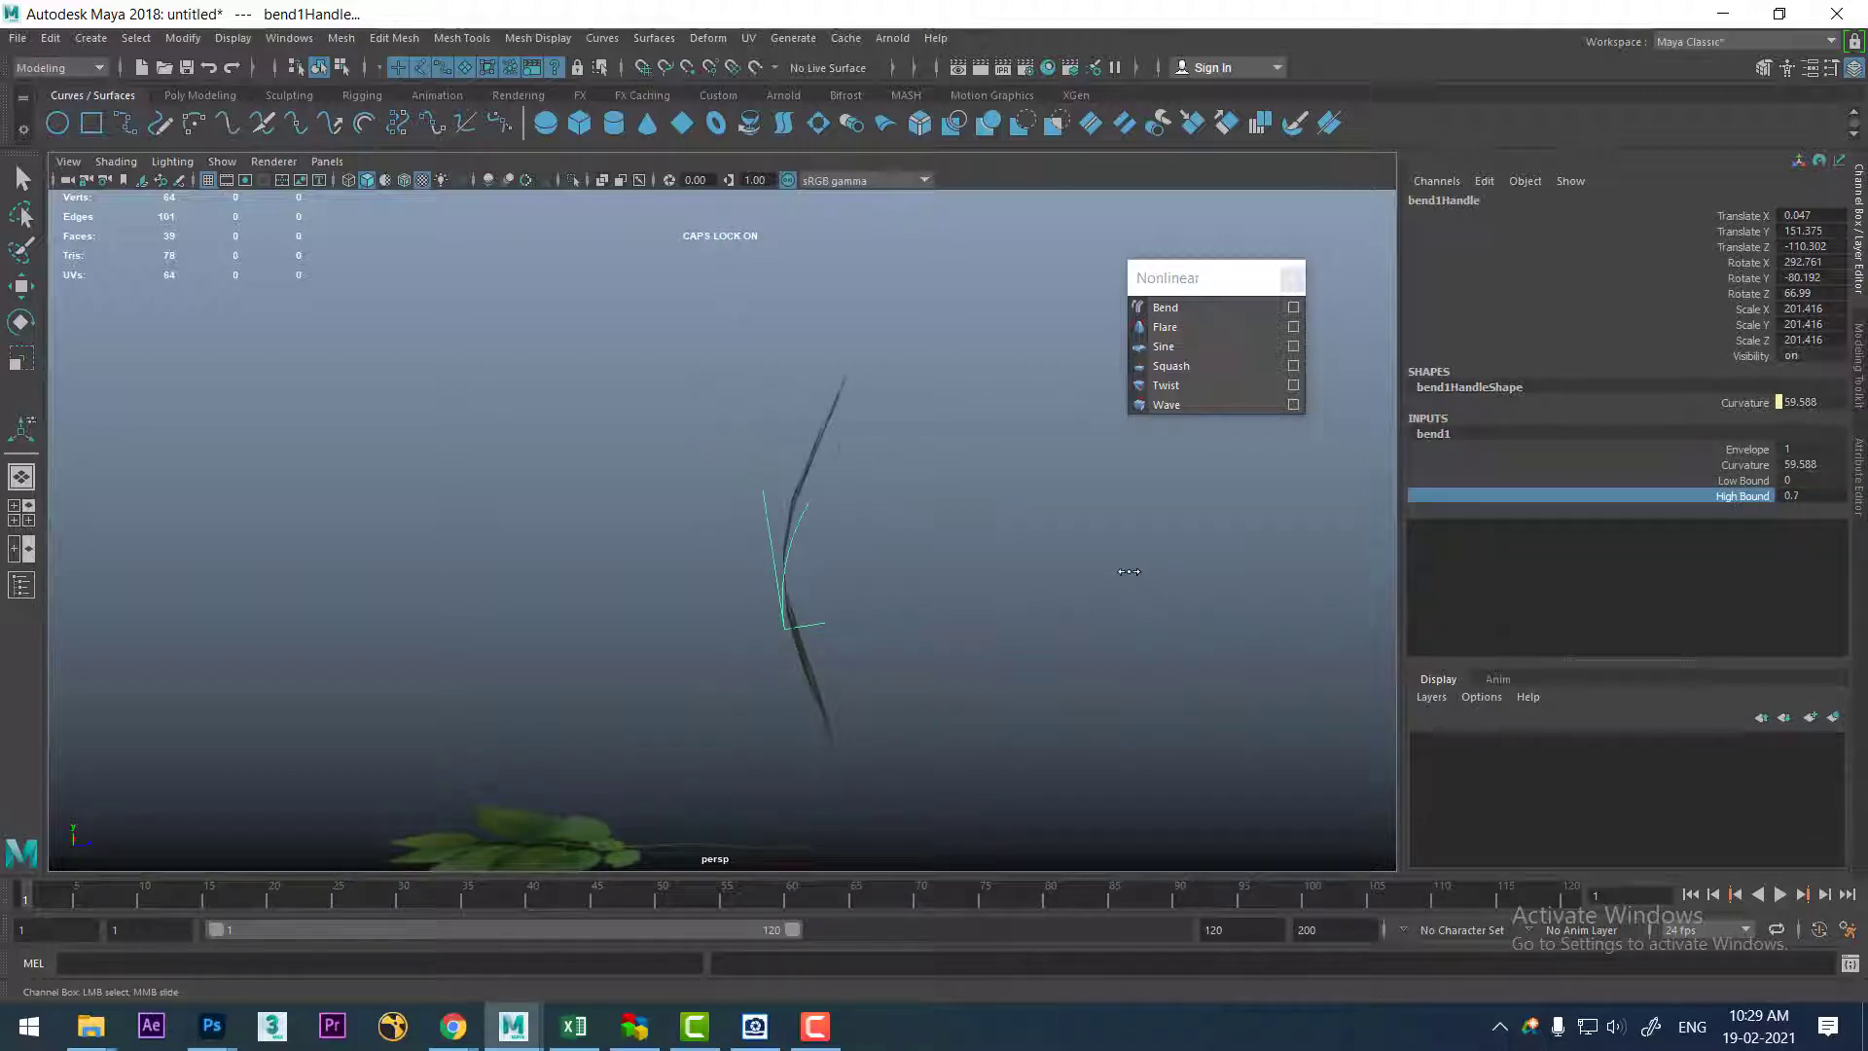
- Show the bend1HandleShape attributes in the Attribute Editor
{"action": "left_click_drag", "start_coordinate": [950, 583], "coordinate": [762, 568], "text": "alt"}
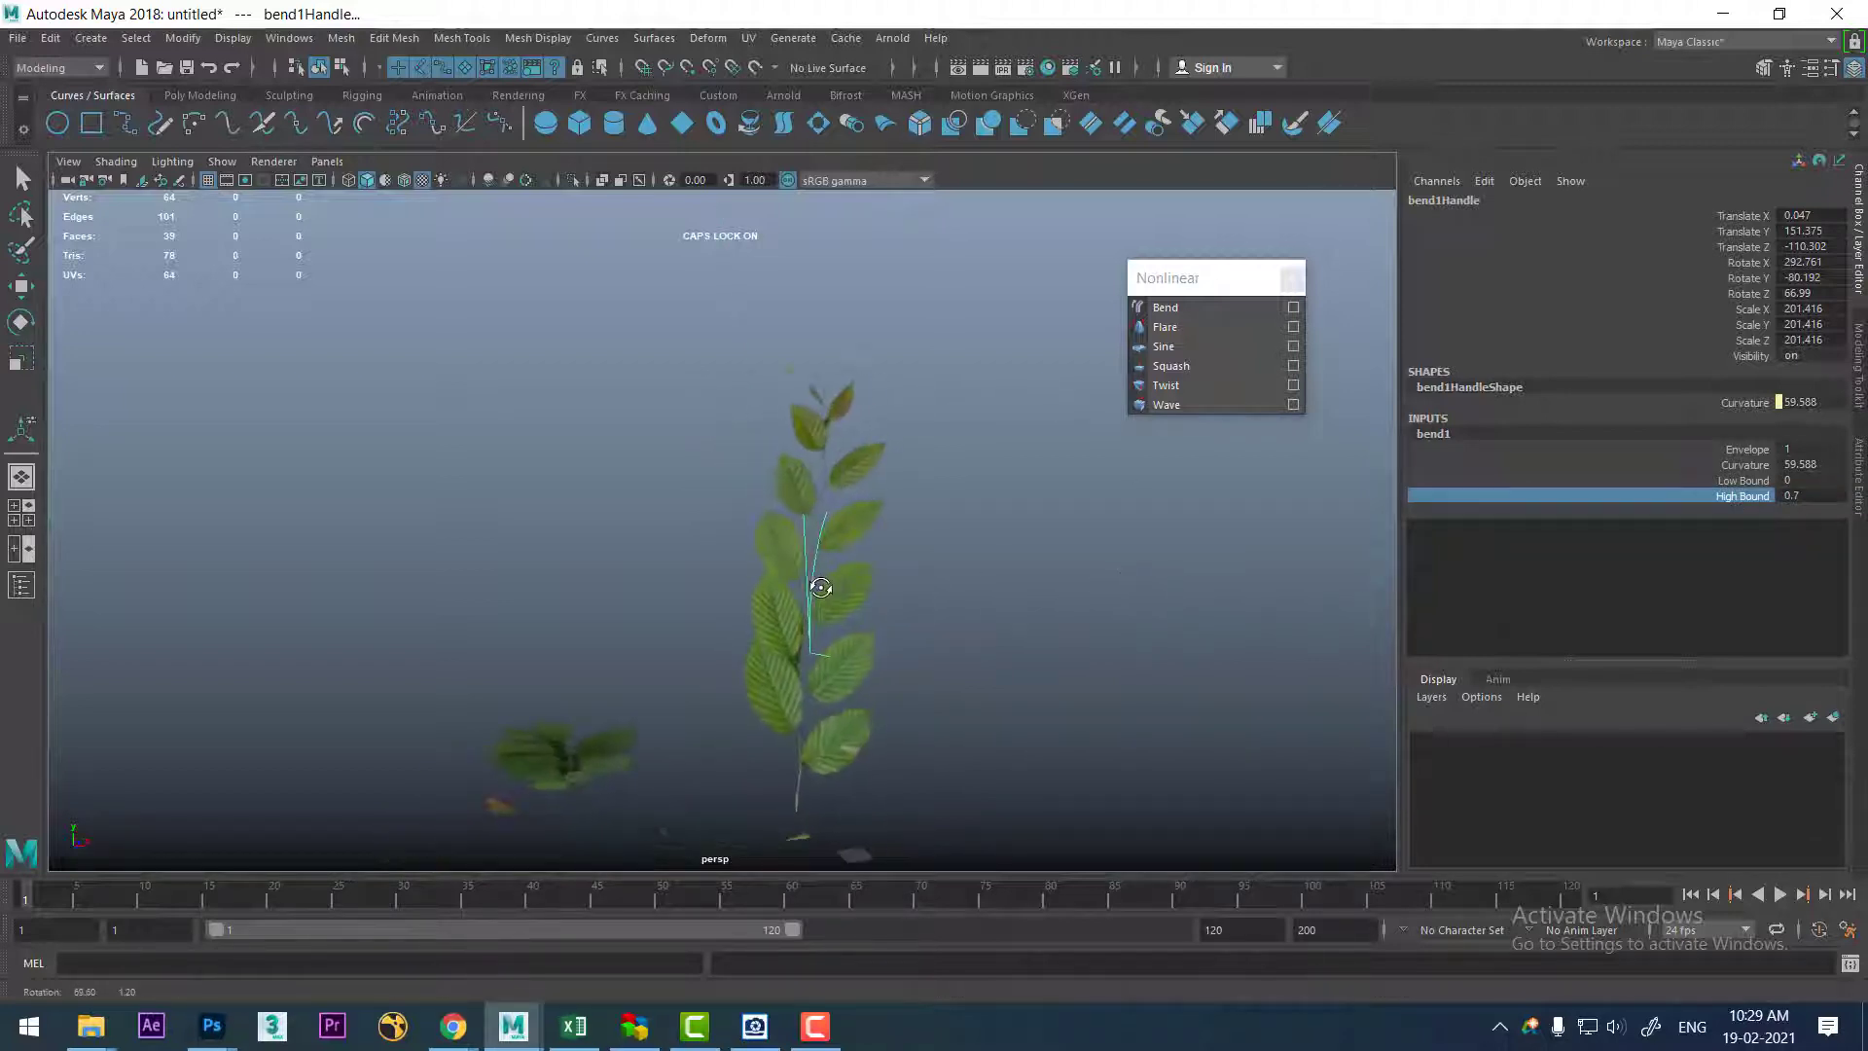
{"action": "left_click_drag", "start_coordinate": [817, 537], "coordinate": [950, 636], "text": "alt"}
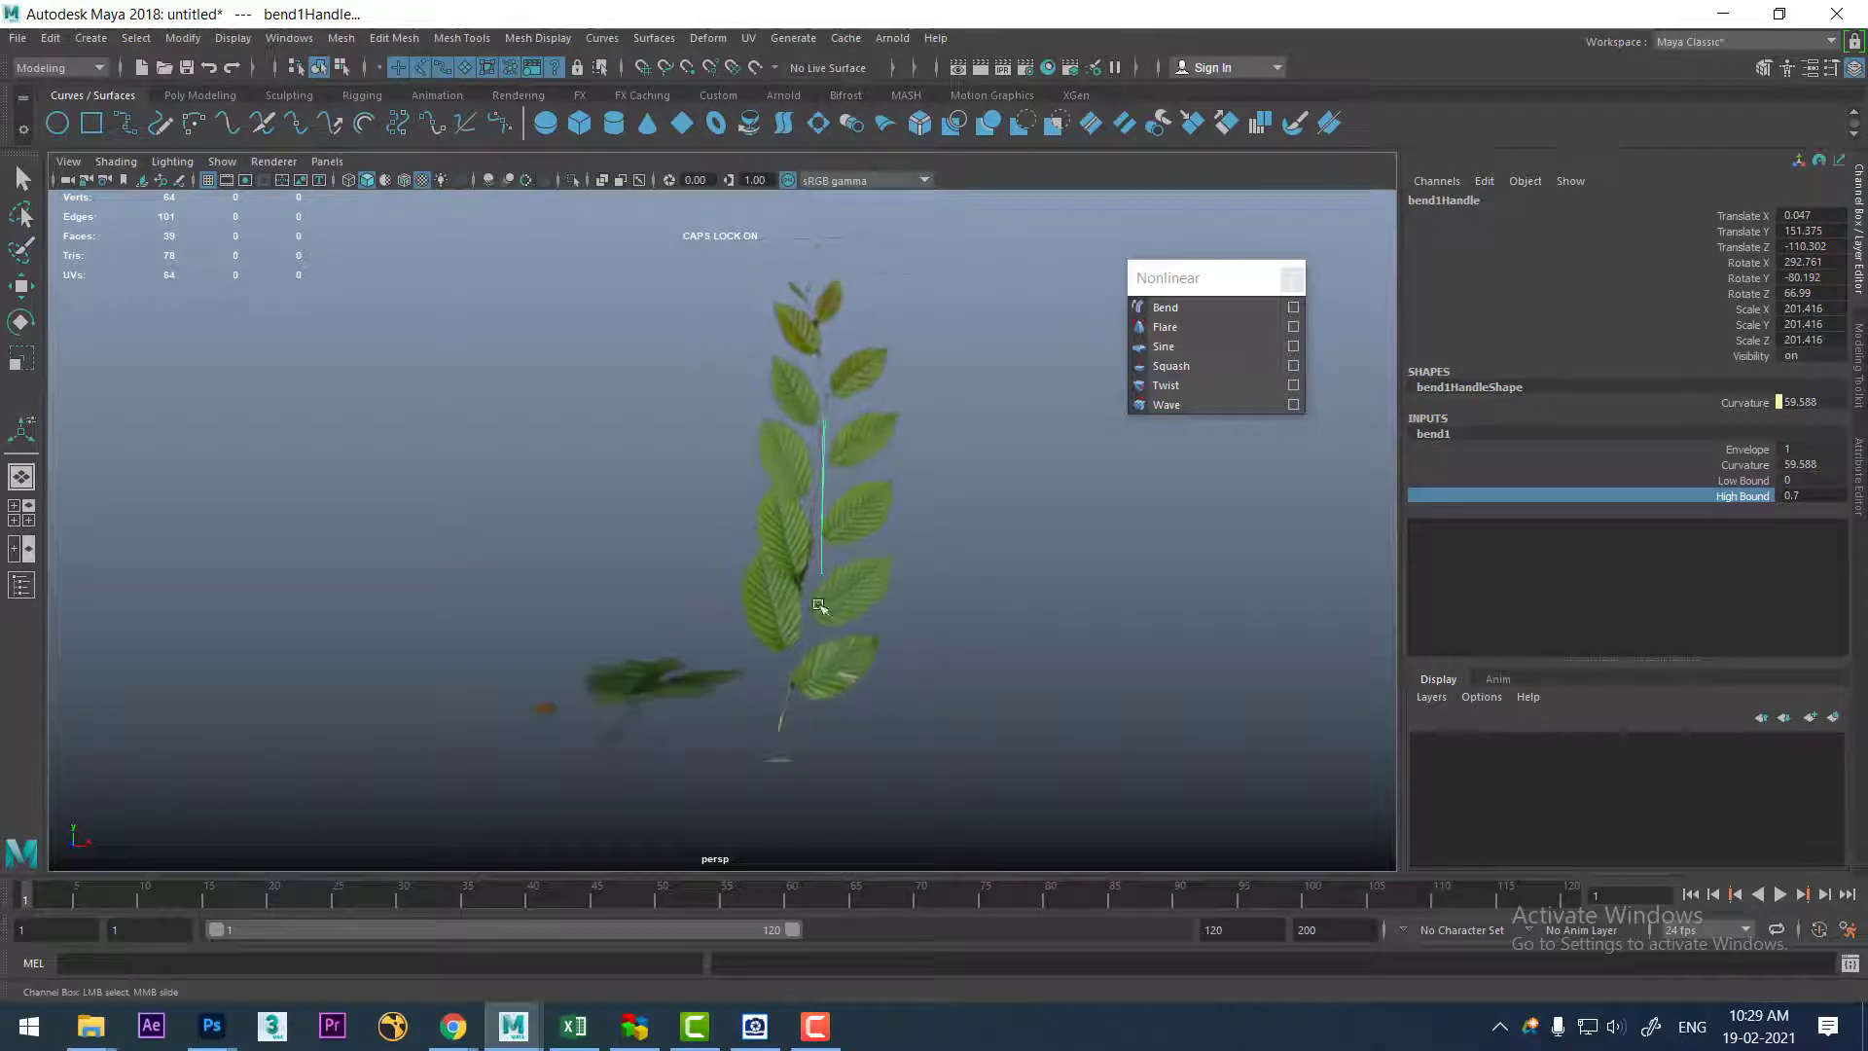
{"action": "key", "text": "w"}
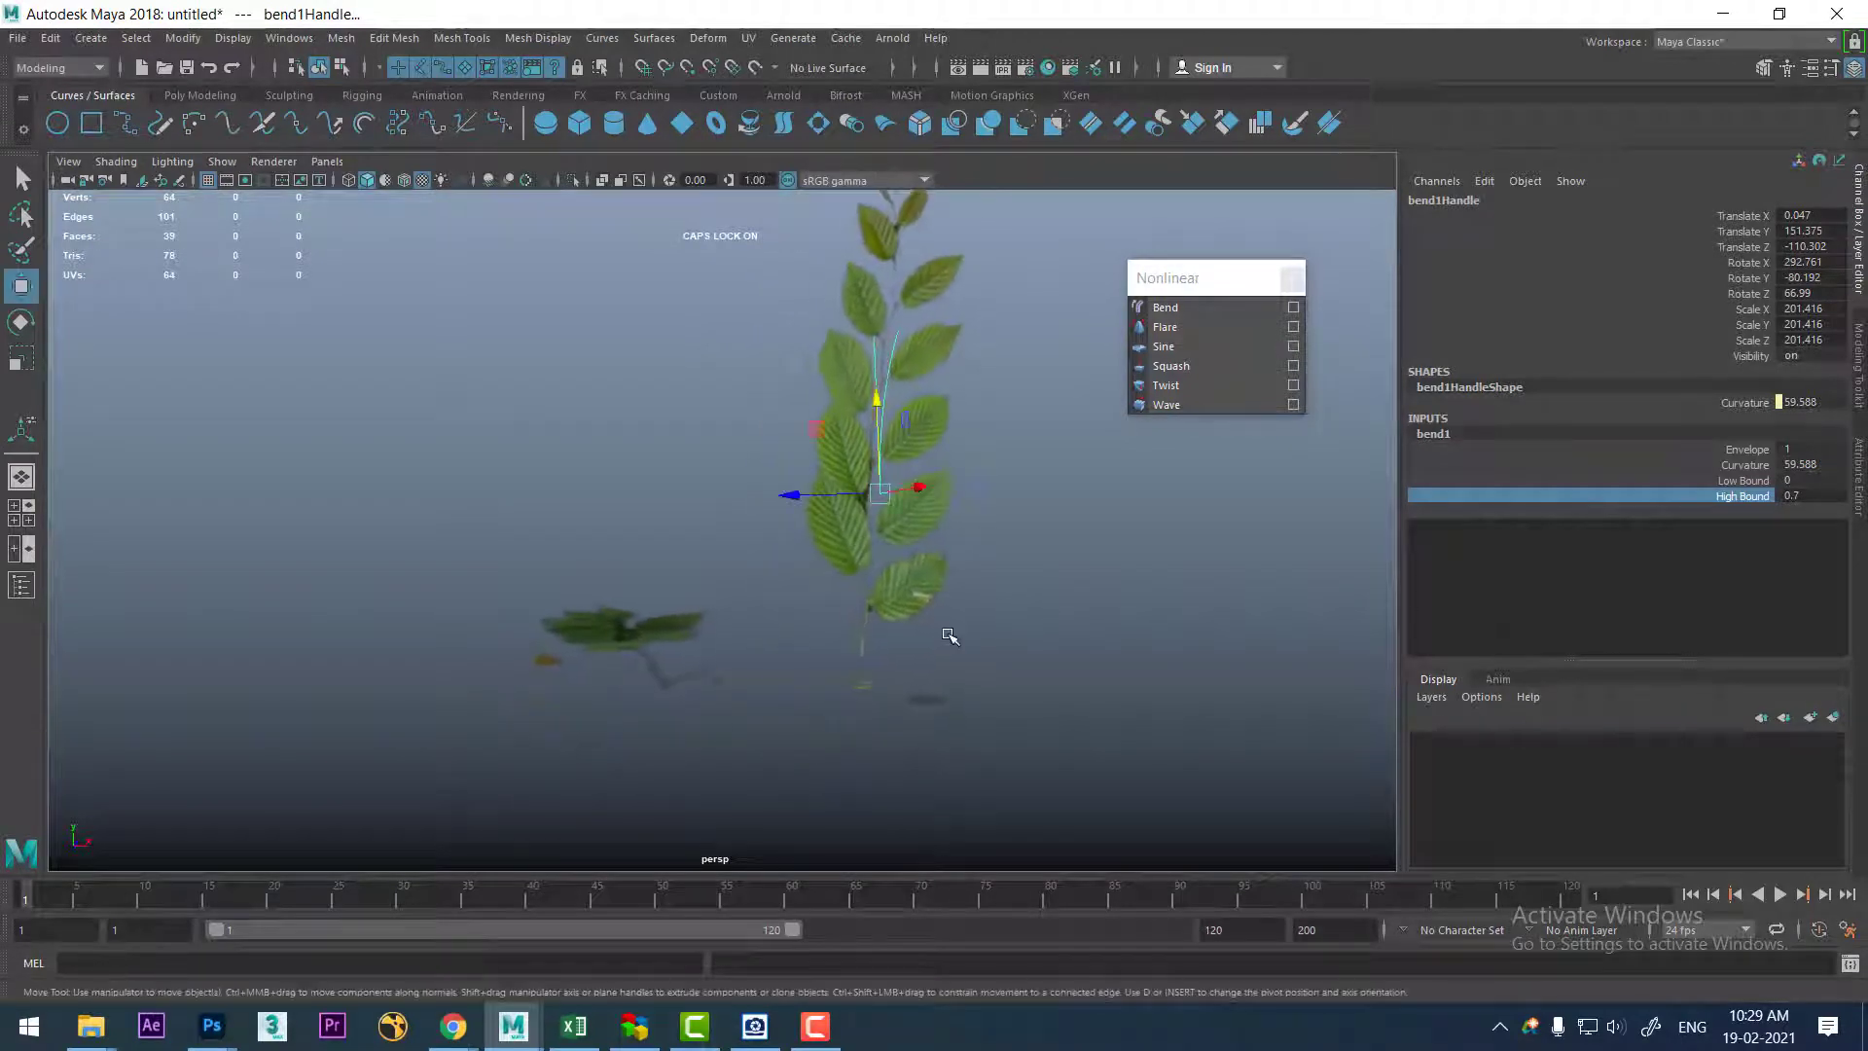
{"action": "right_click_drag", "start_coordinate": [923, 560], "coordinate": [925, 950]}
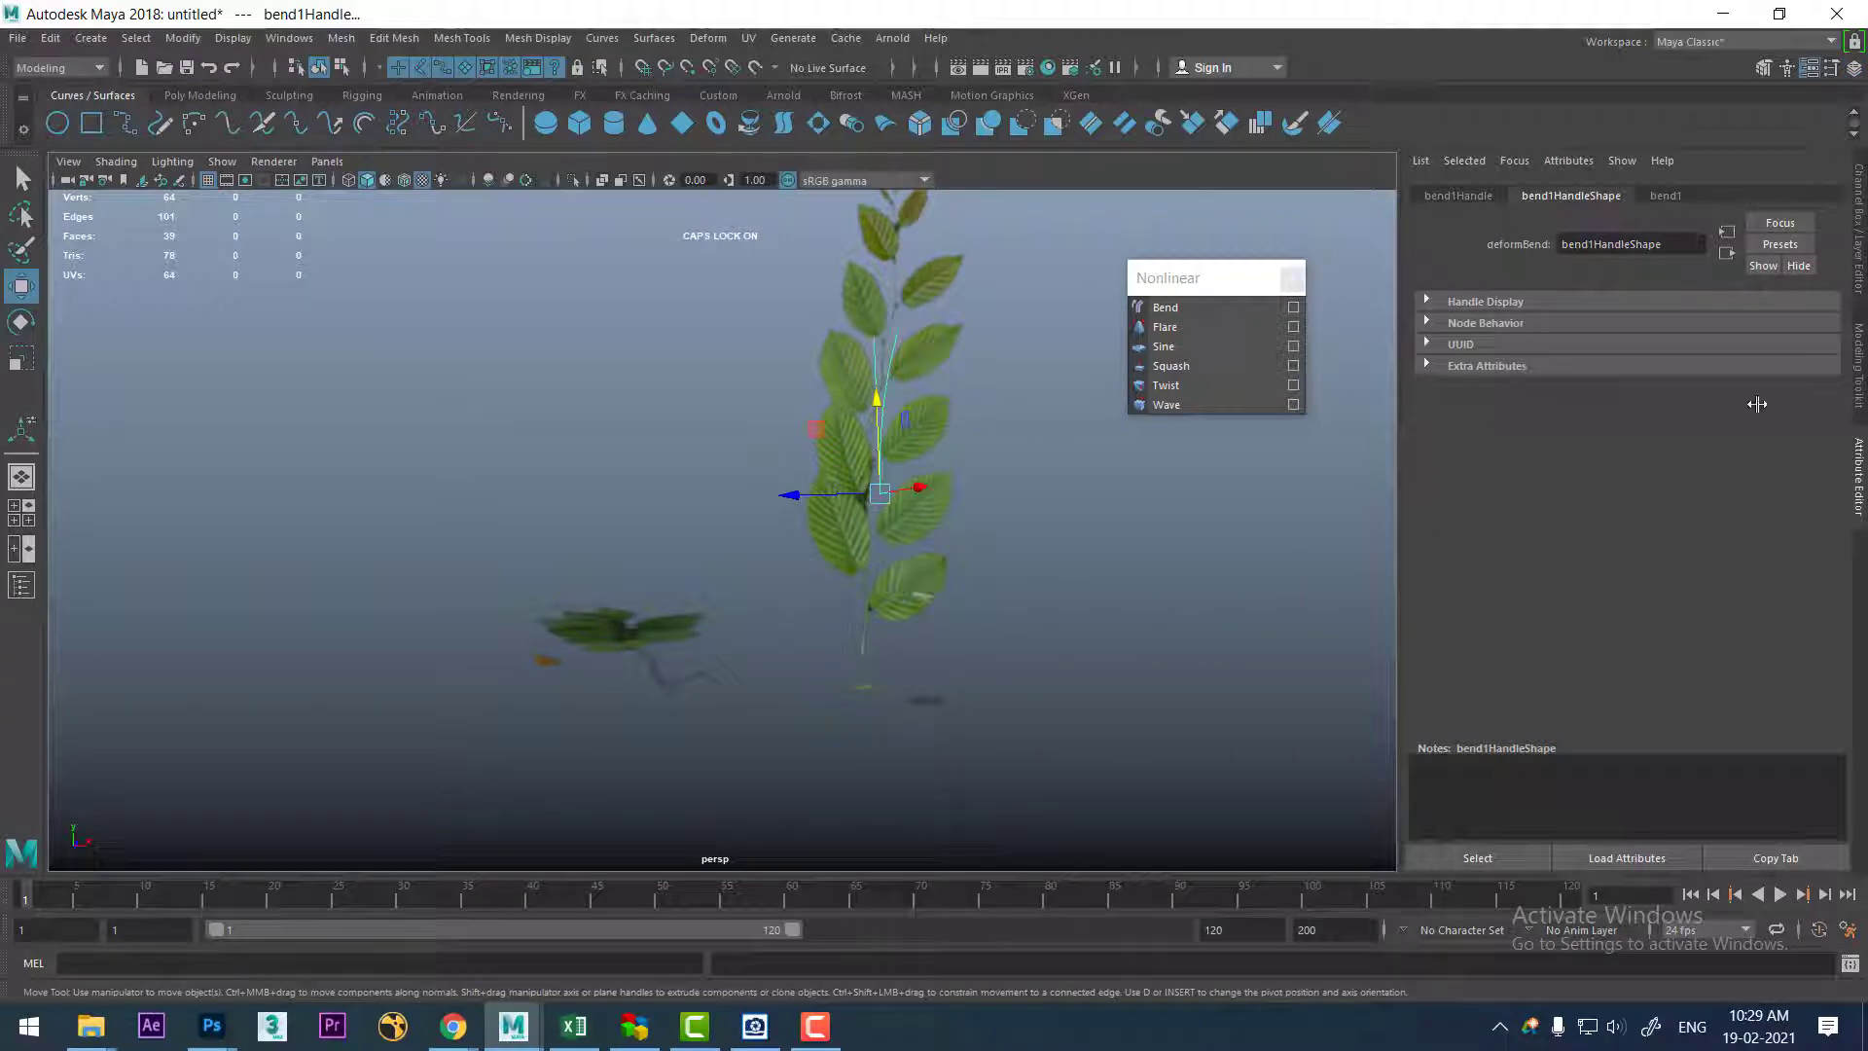
- Raise the leaf material's Ambient Color to white, then reselect the leaf card
{"action": "left_click", "coordinate": [1005, 589]}
{"action": "left_click", "coordinate": [925, 525]}
{"action": "right_click_drag", "start_coordinate": [917, 451], "coordinate": [912, 856]}
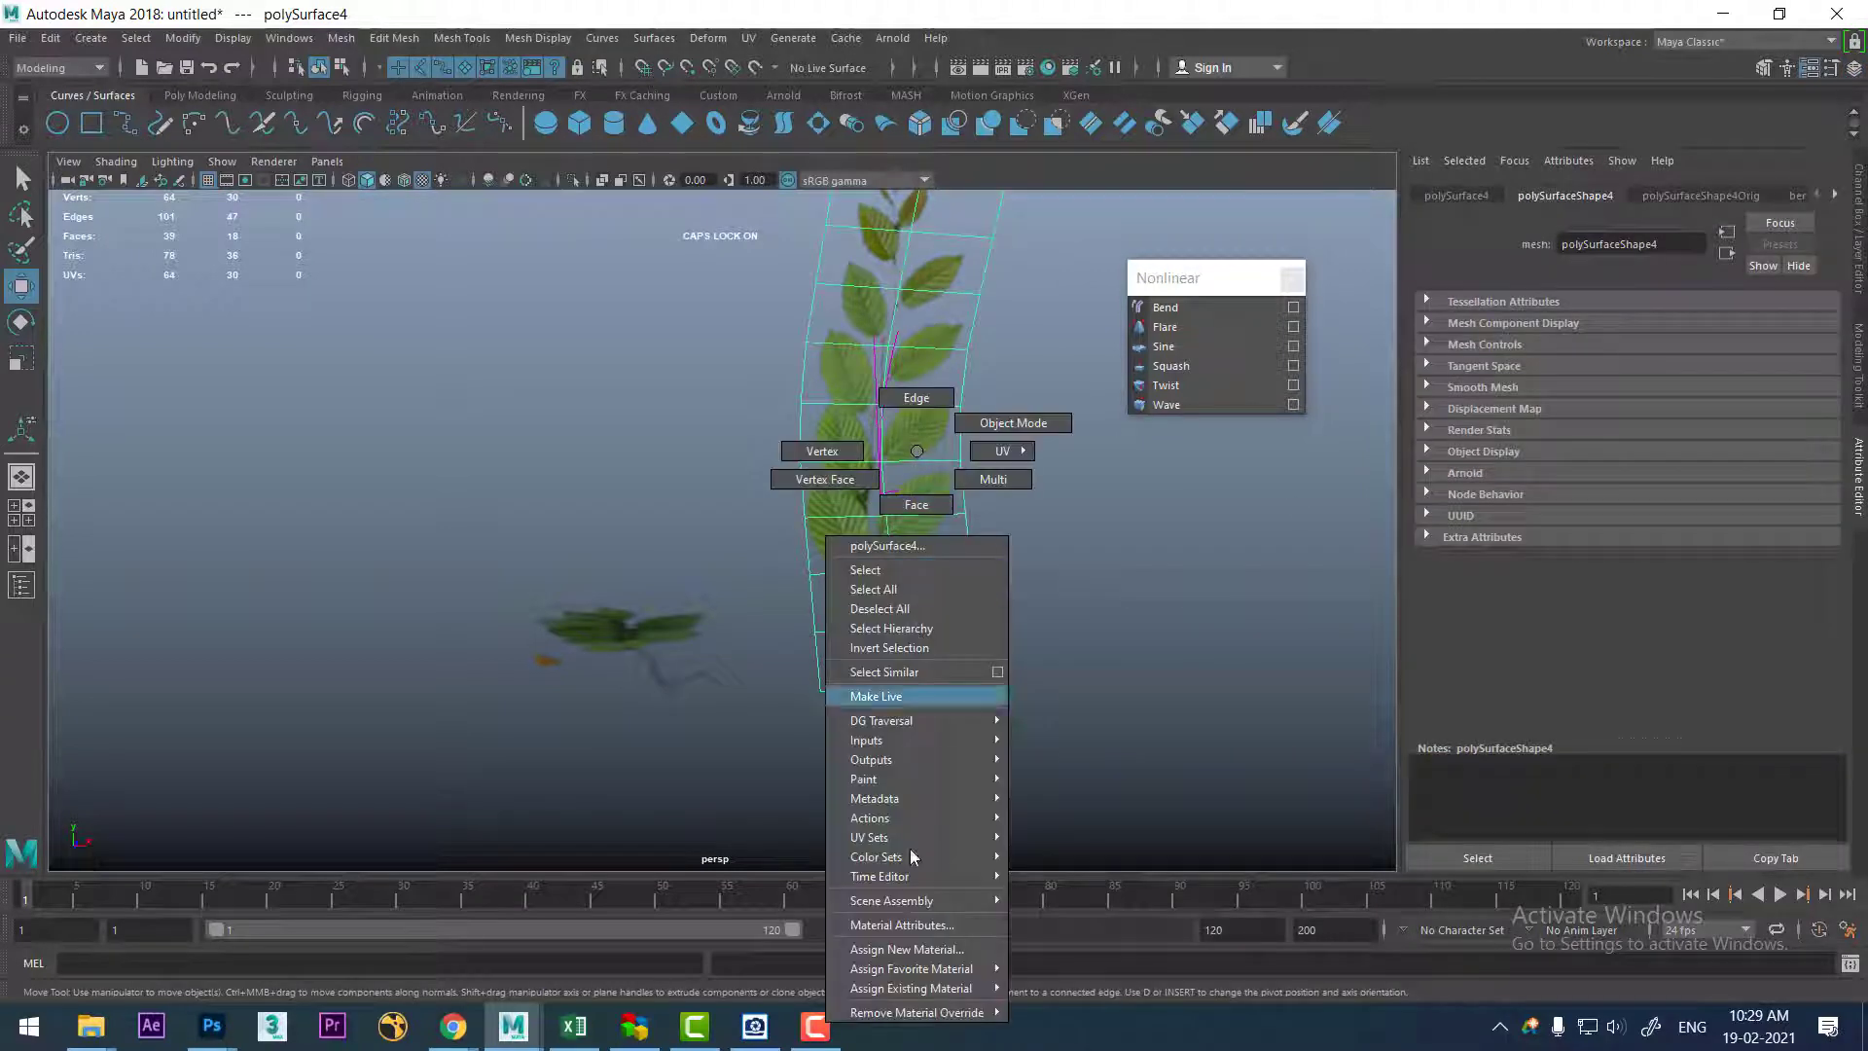
{"action": "left_click", "coordinate": [913, 926]}
{"action": "left_click_drag", "start_coordinate": [773, 623], "coordinate": [1793, 551], "text": "alt"}
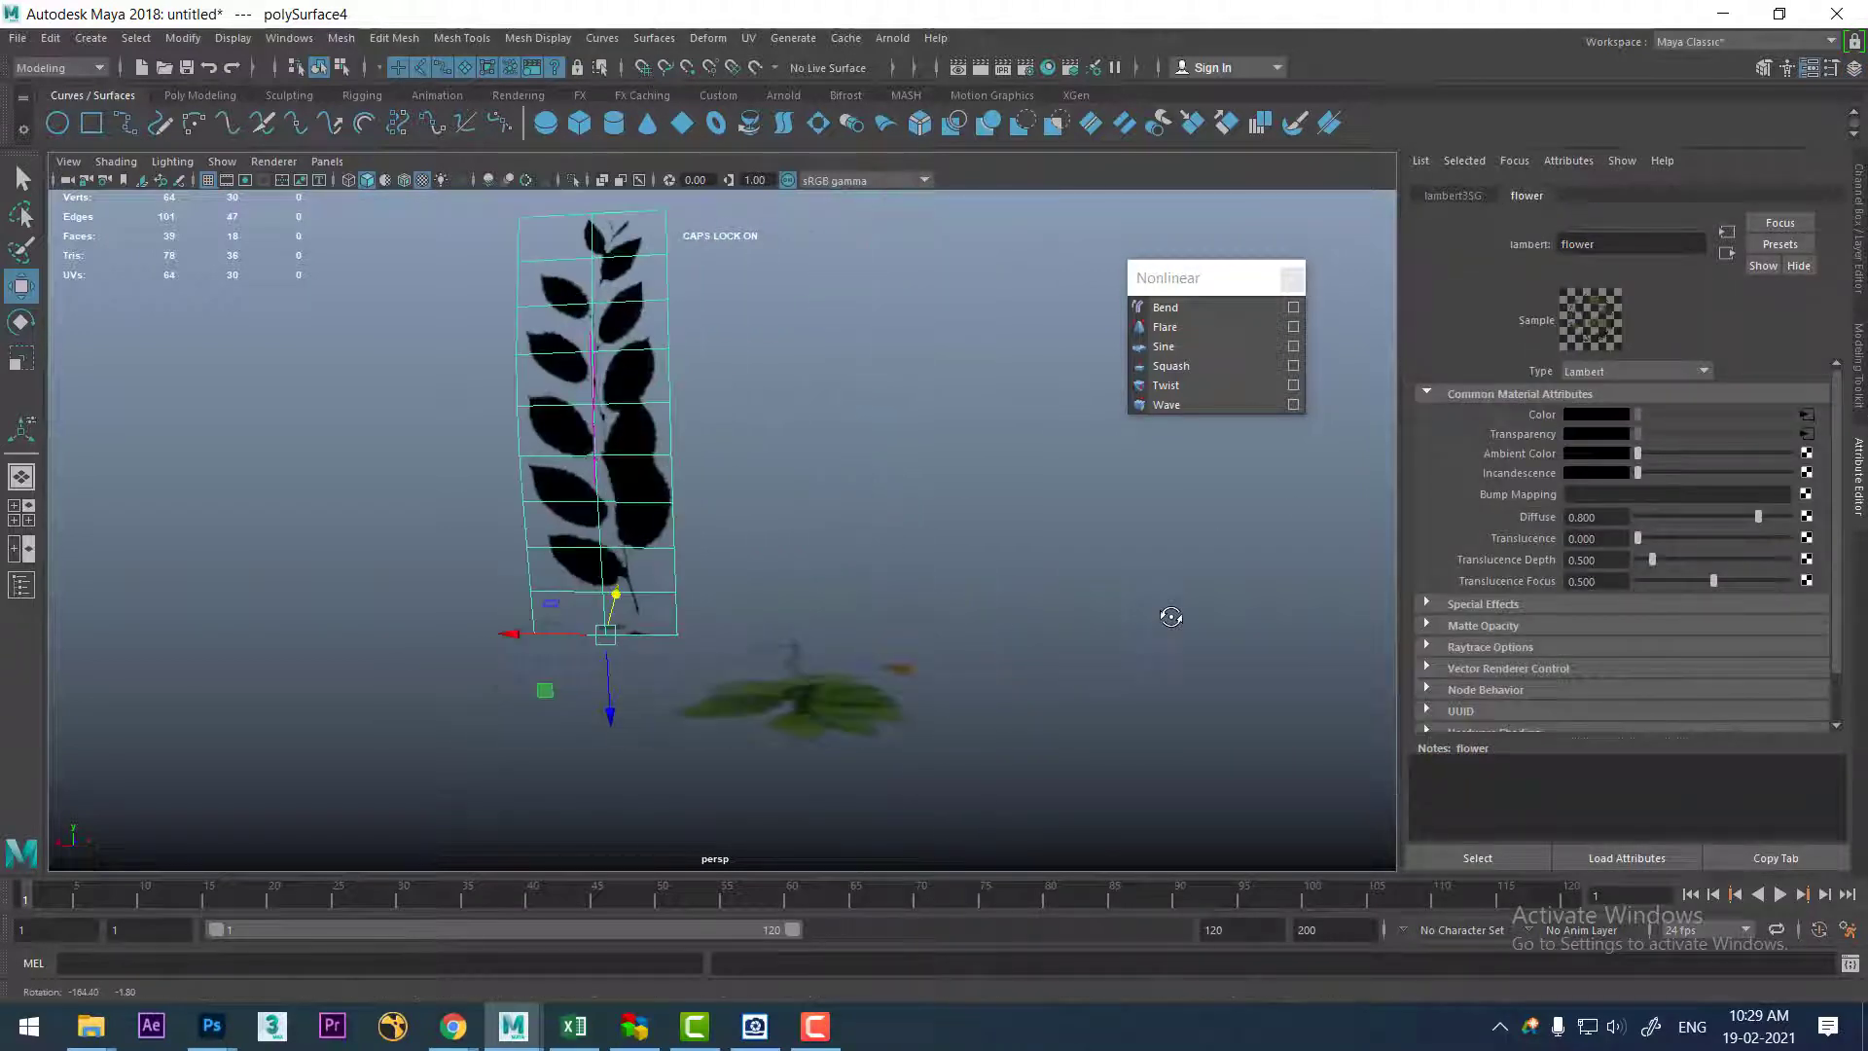
{"action": "left_click_drag", "start_coordinate": [1657, 454], "coordinate": [1788, 453]}
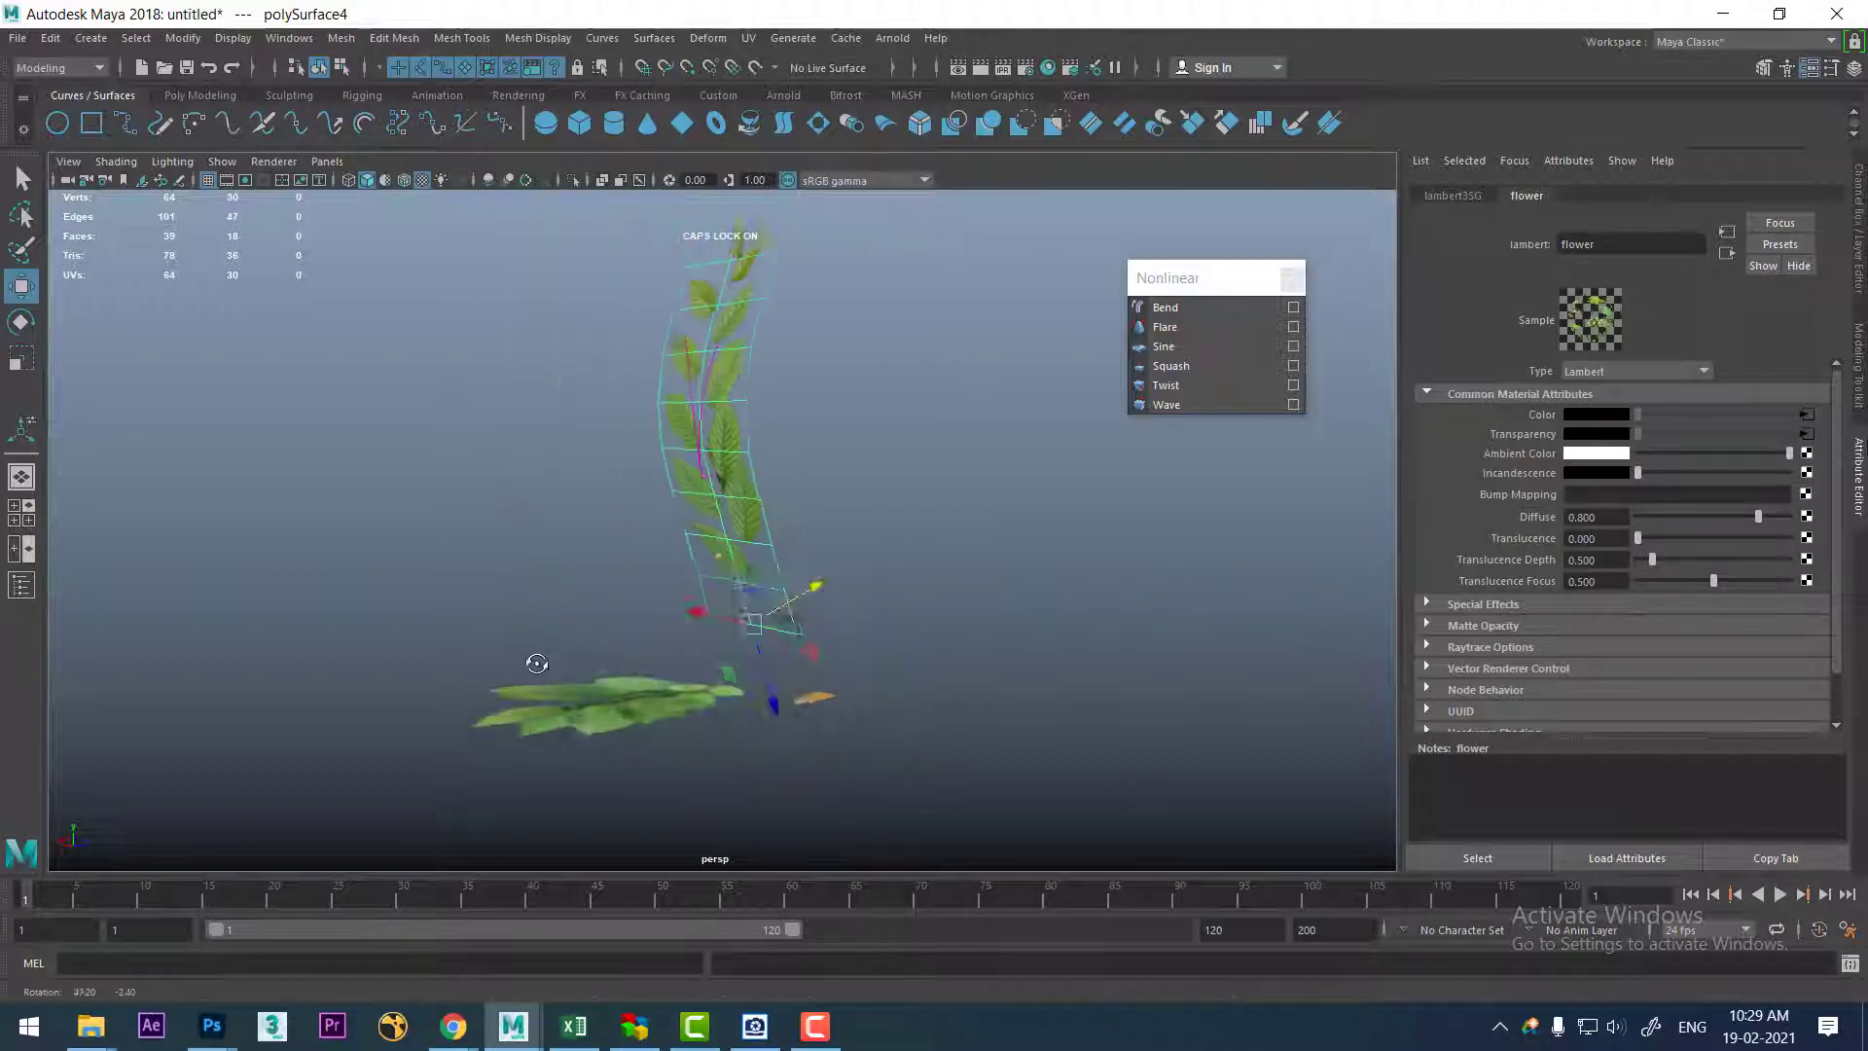
{"action": "left_click_drag", "start_coordinate": [1145, 607], "coordinate": [885, 646], "text": "alt"}
{"action": "left_click", "coordinate": [1001, 630]}
{"action": "mouse_move", "coordinate": [1001, 629]}
{"action": "left_mouse_down", "text": "alt"}
{"action": "mouse_move", "coordinate": [872, 571]}
{"action": "mouse_move", "coordinate": [860, 526]}
{"action": "mouse_move", "coordinate": [998, 713]}
{"action": "left_mouse_up", "text": "alt"}
{"action": "left_click", "coordinate": [821, 492]}
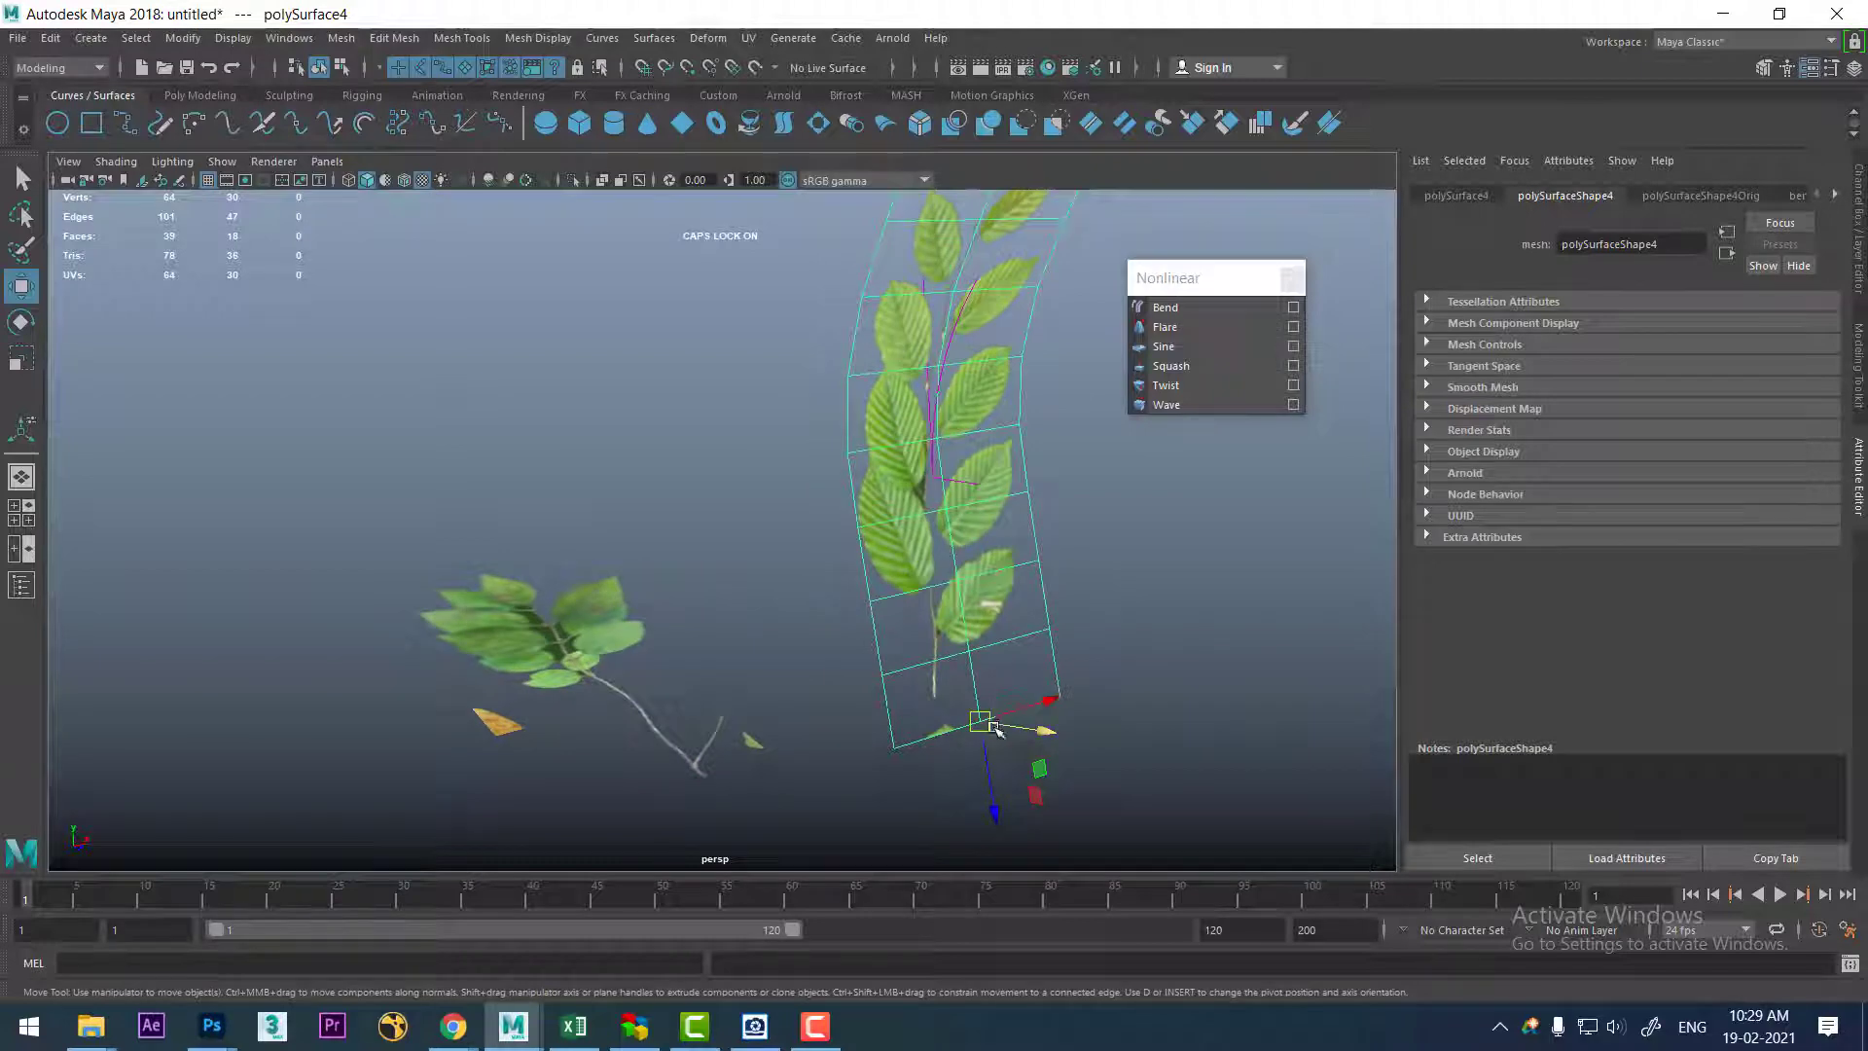
- Snap the leaf card's pivot to its base, then make rotated duplicates fanning around it
{"action": "key", "text": "d"}
{"action": "left_click", "coordinate": [971, 659]}
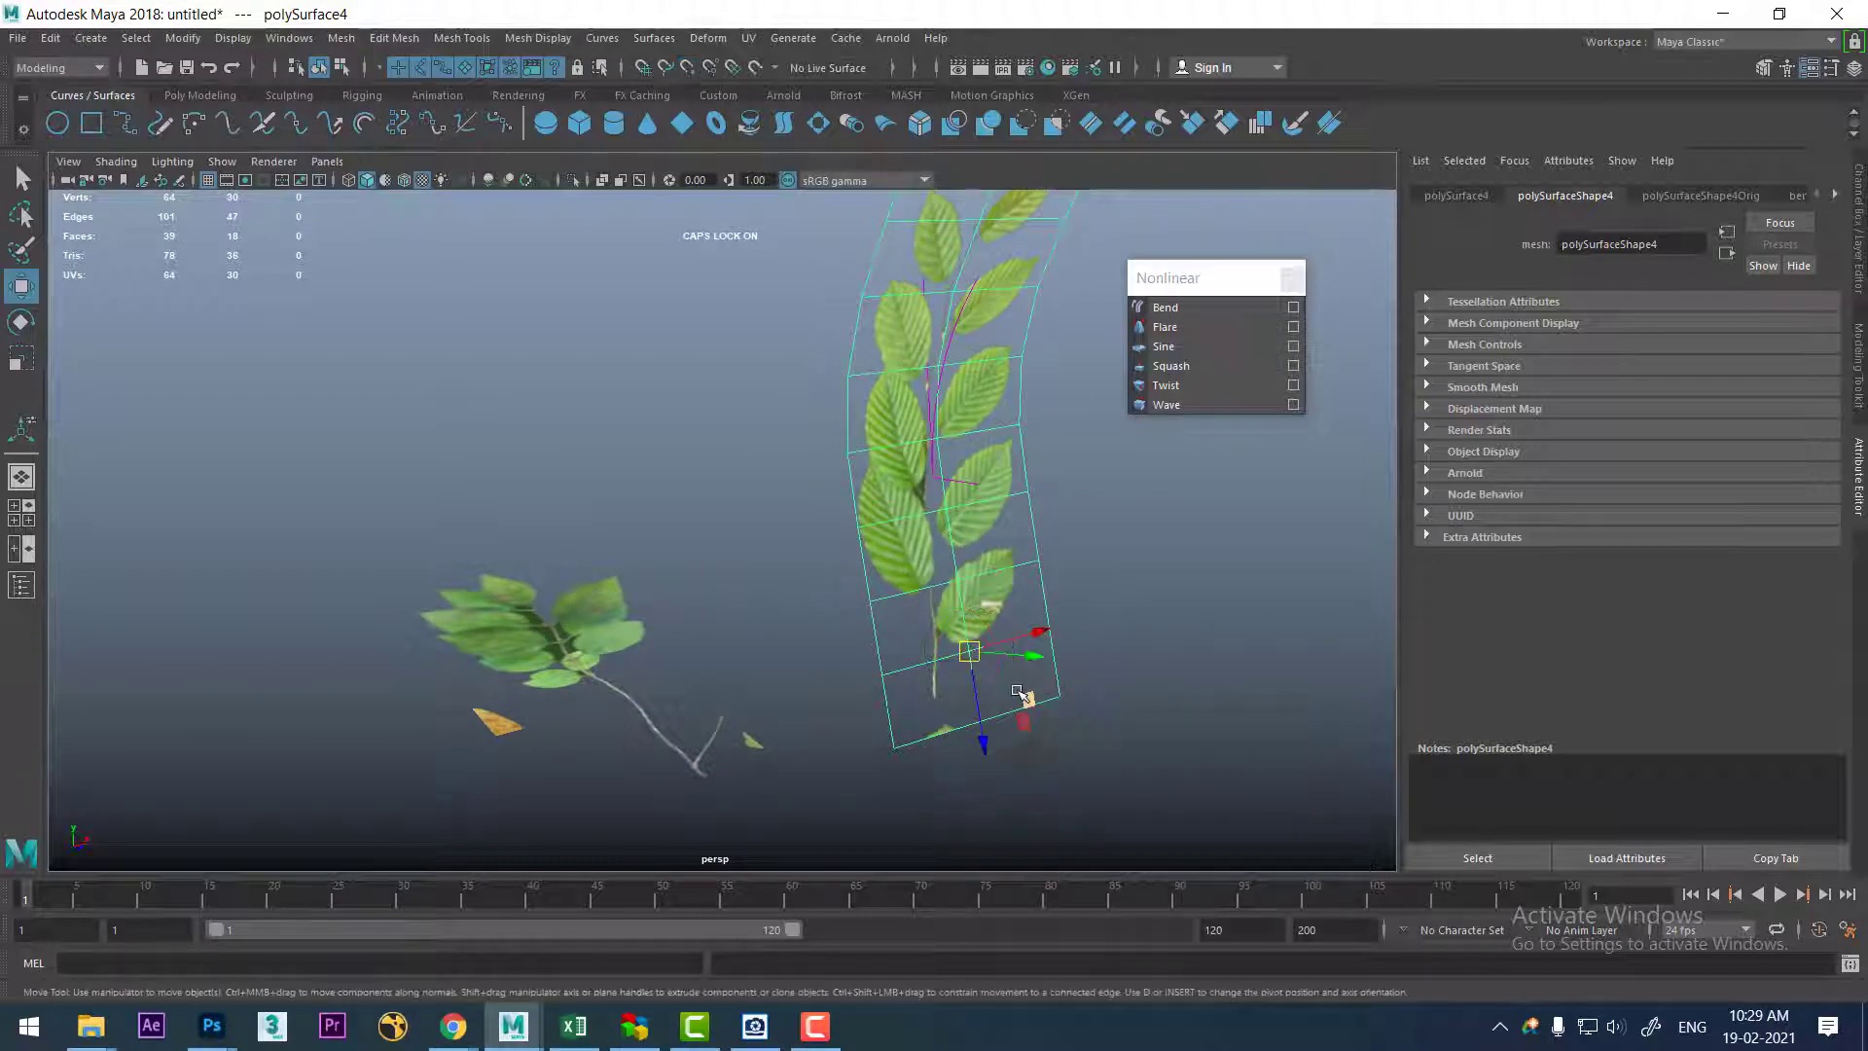
{"action": "key", "text": "e"}
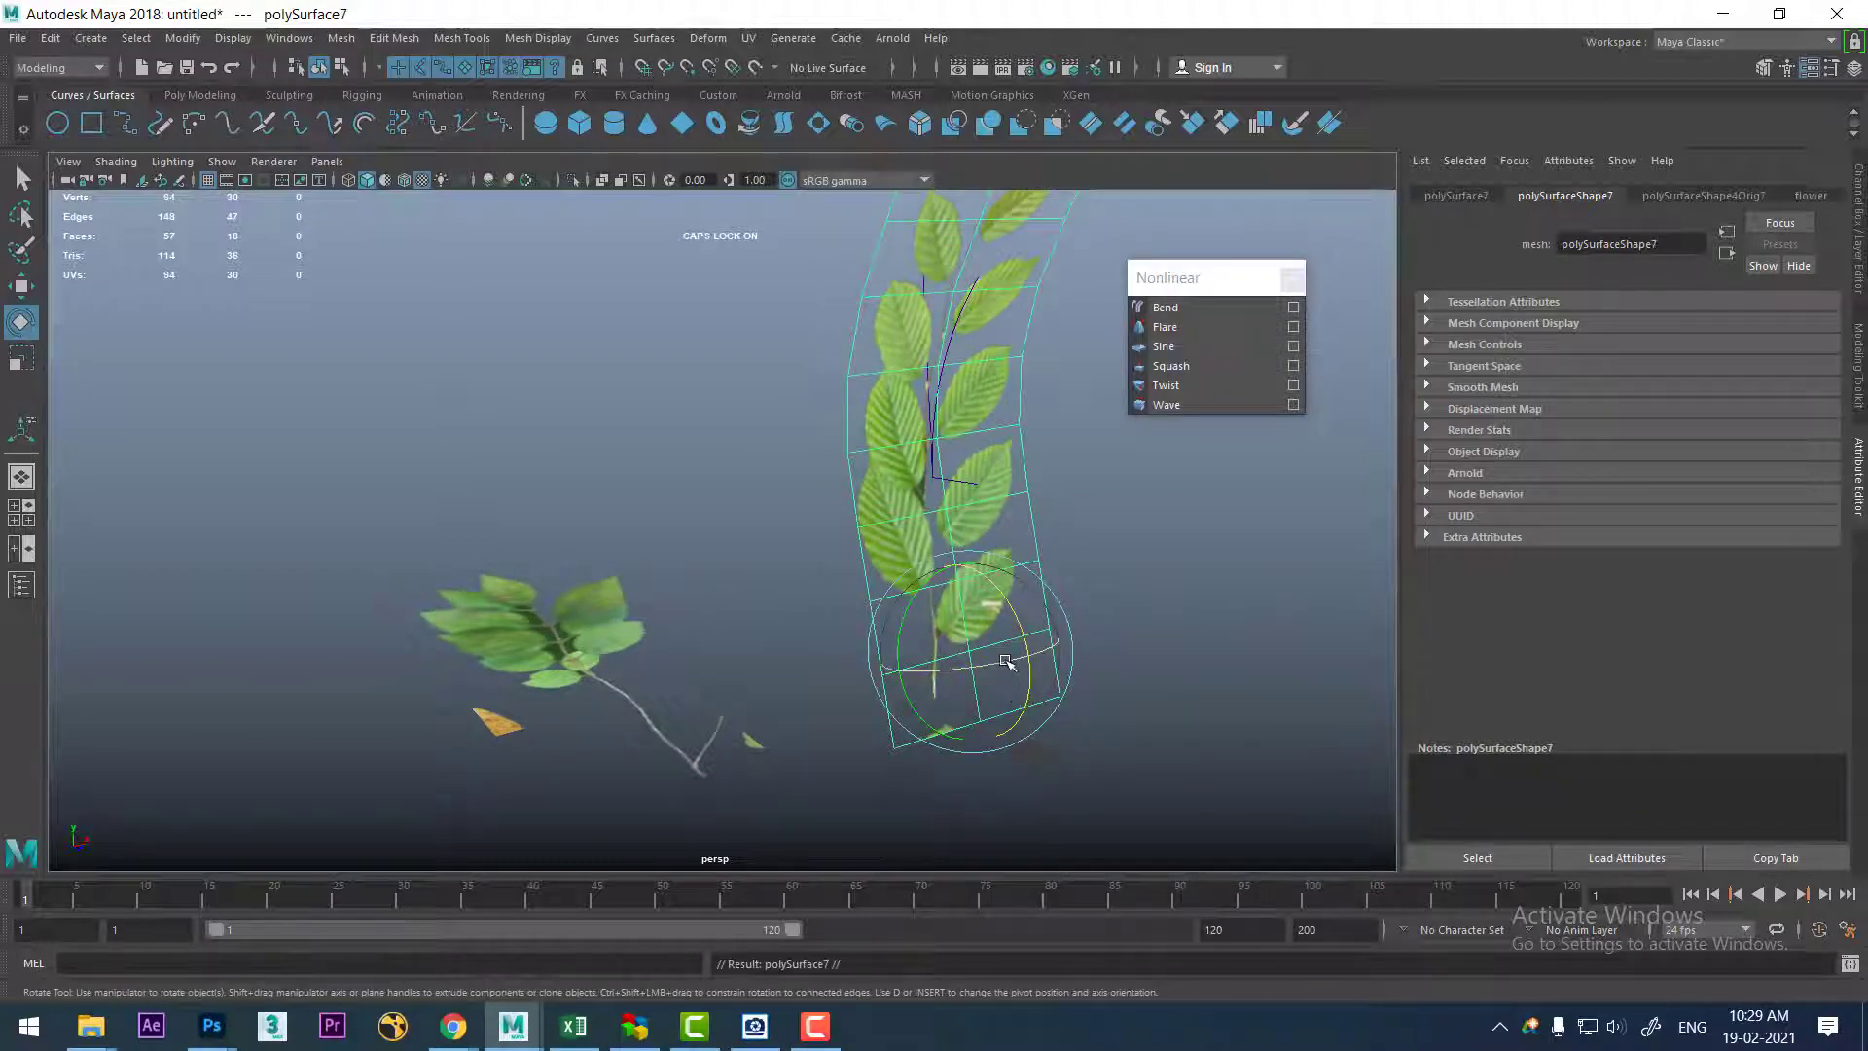
{"action": "mouse_move", "coordinate": [1015, 703]}
{"action": "left_mouse_down"}
{"action": "mouse_move", "coordinate": [893, 632]}
{"action": "mouse_move", "coordinate": [697, 616]}
{"action": "left_mouse_up"}
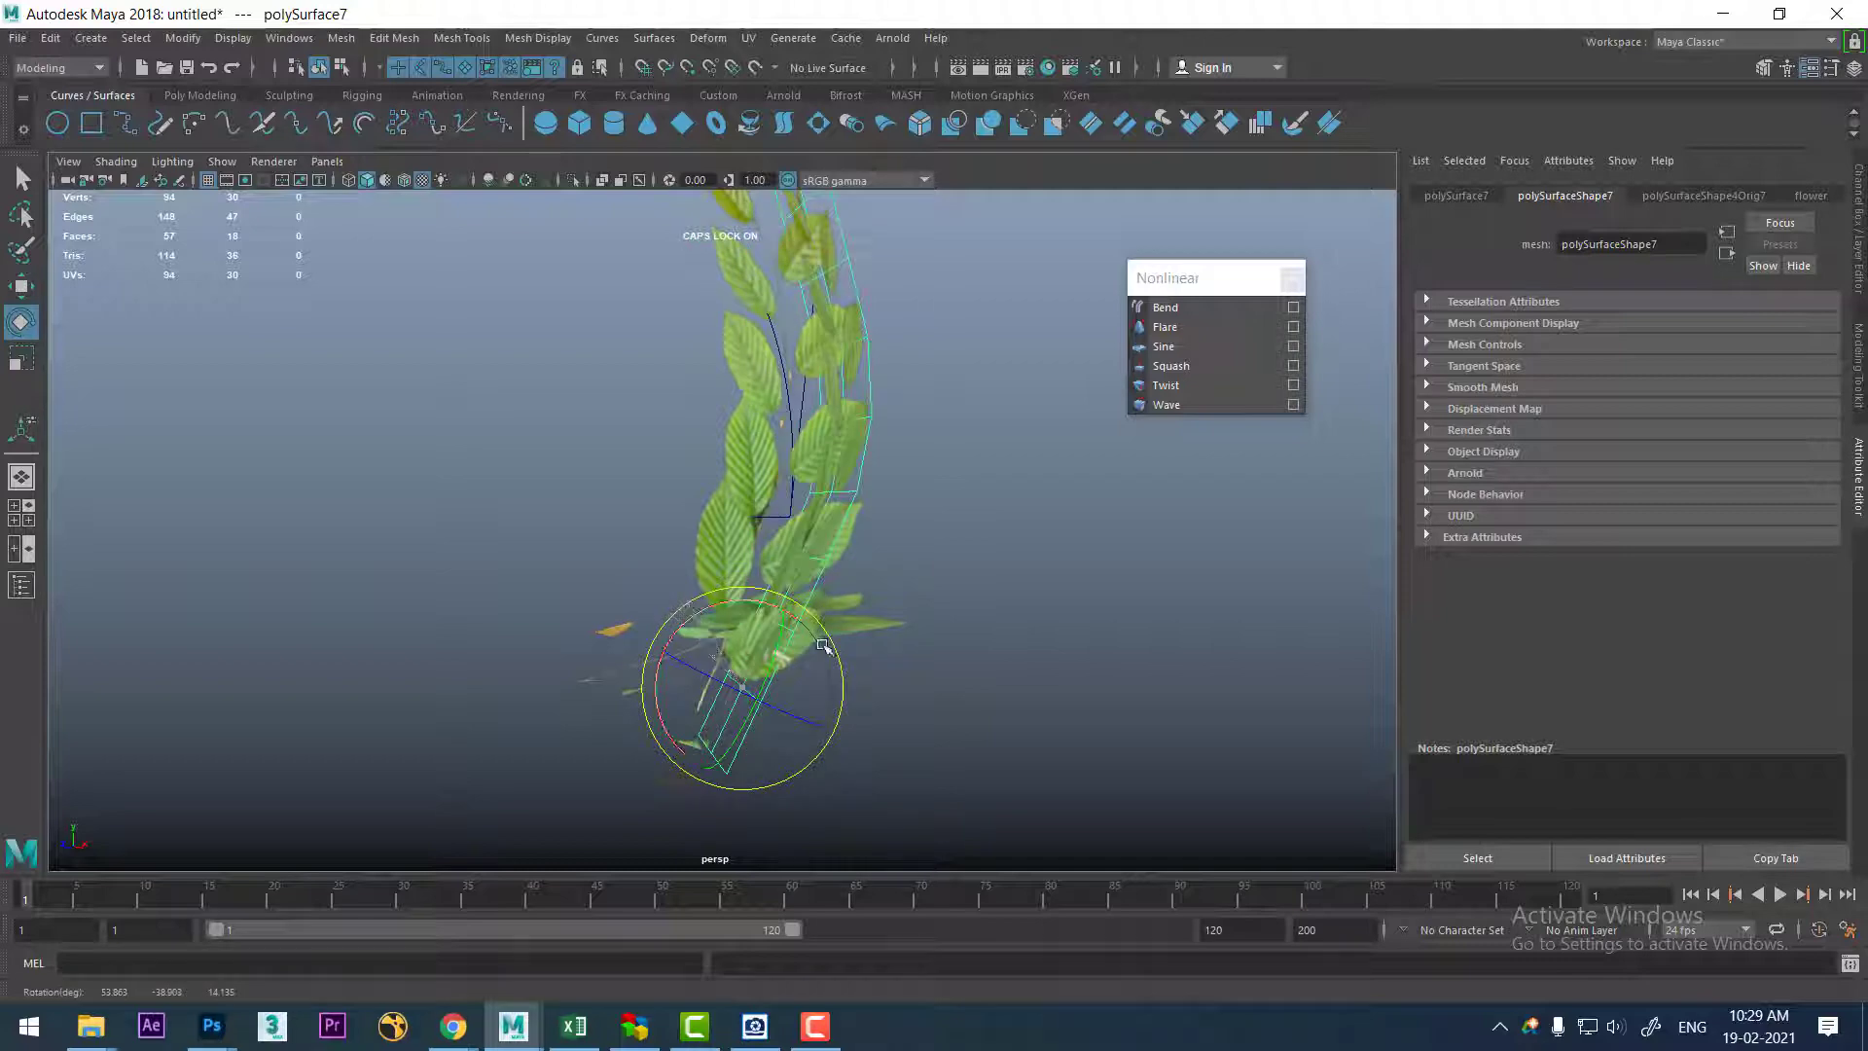
{"action": "mouse_move", "coordinate": [834, 646]}
{"action": "left_mouse_down", "text": "alt"}
{"action": "mouse_move", "coordinate": [1164, 690]}
{"action": "mouse_move", "coordinate": [1055, 701]}
{"action": "mouse_move", "coordinate": [1048, 726]}
{"action": "left_mouse_up", "text": "alt"}
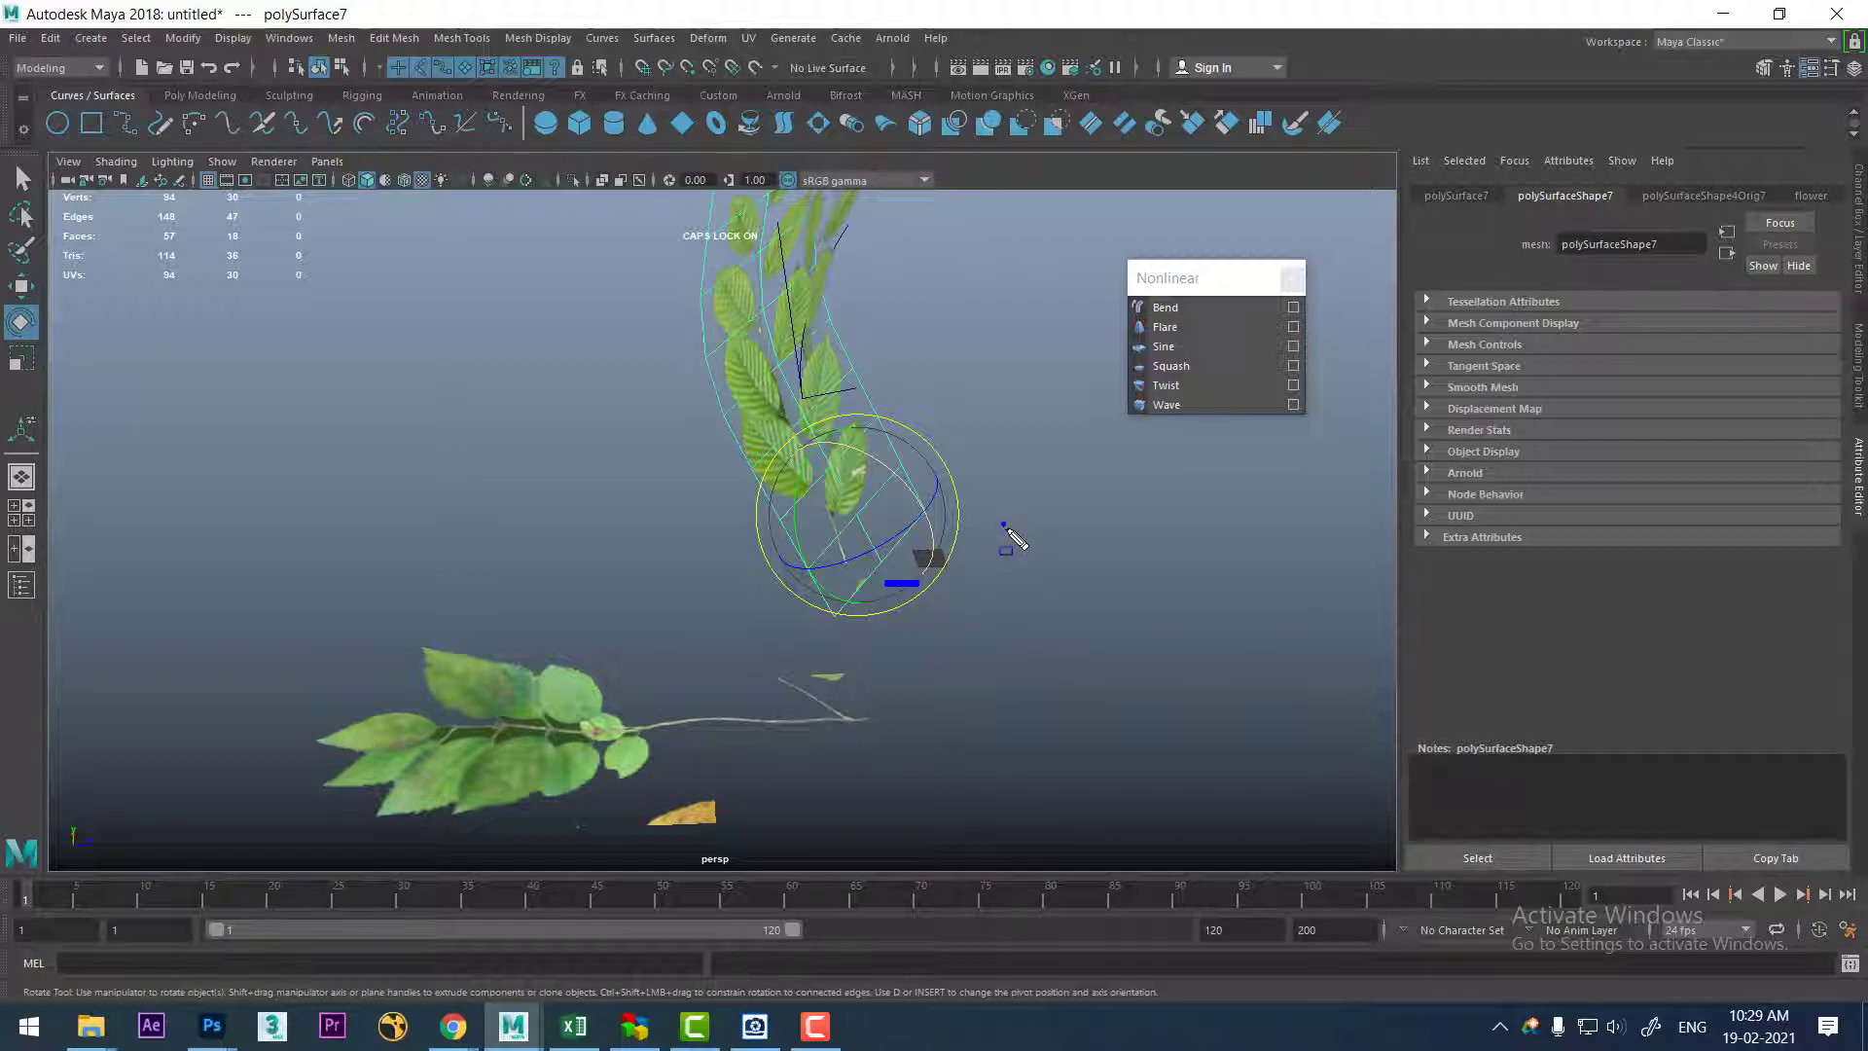
{"action": "mouse_move", "coordinate": [889, 537]}
{"action": "left_mouse_down"}
{"action": "mouse_move", "coordinate": [824, 565]}
{"action": "mouse_move", "coordinate": [785, 335]}
{"action": "mouse_move", "coordinate": [761, 451]}
{"action": "mouse_move", "coordinate": [637, 581]}
{"action": "left_mouse_up"}
{"action": "key", "text": "ctrl+d"}
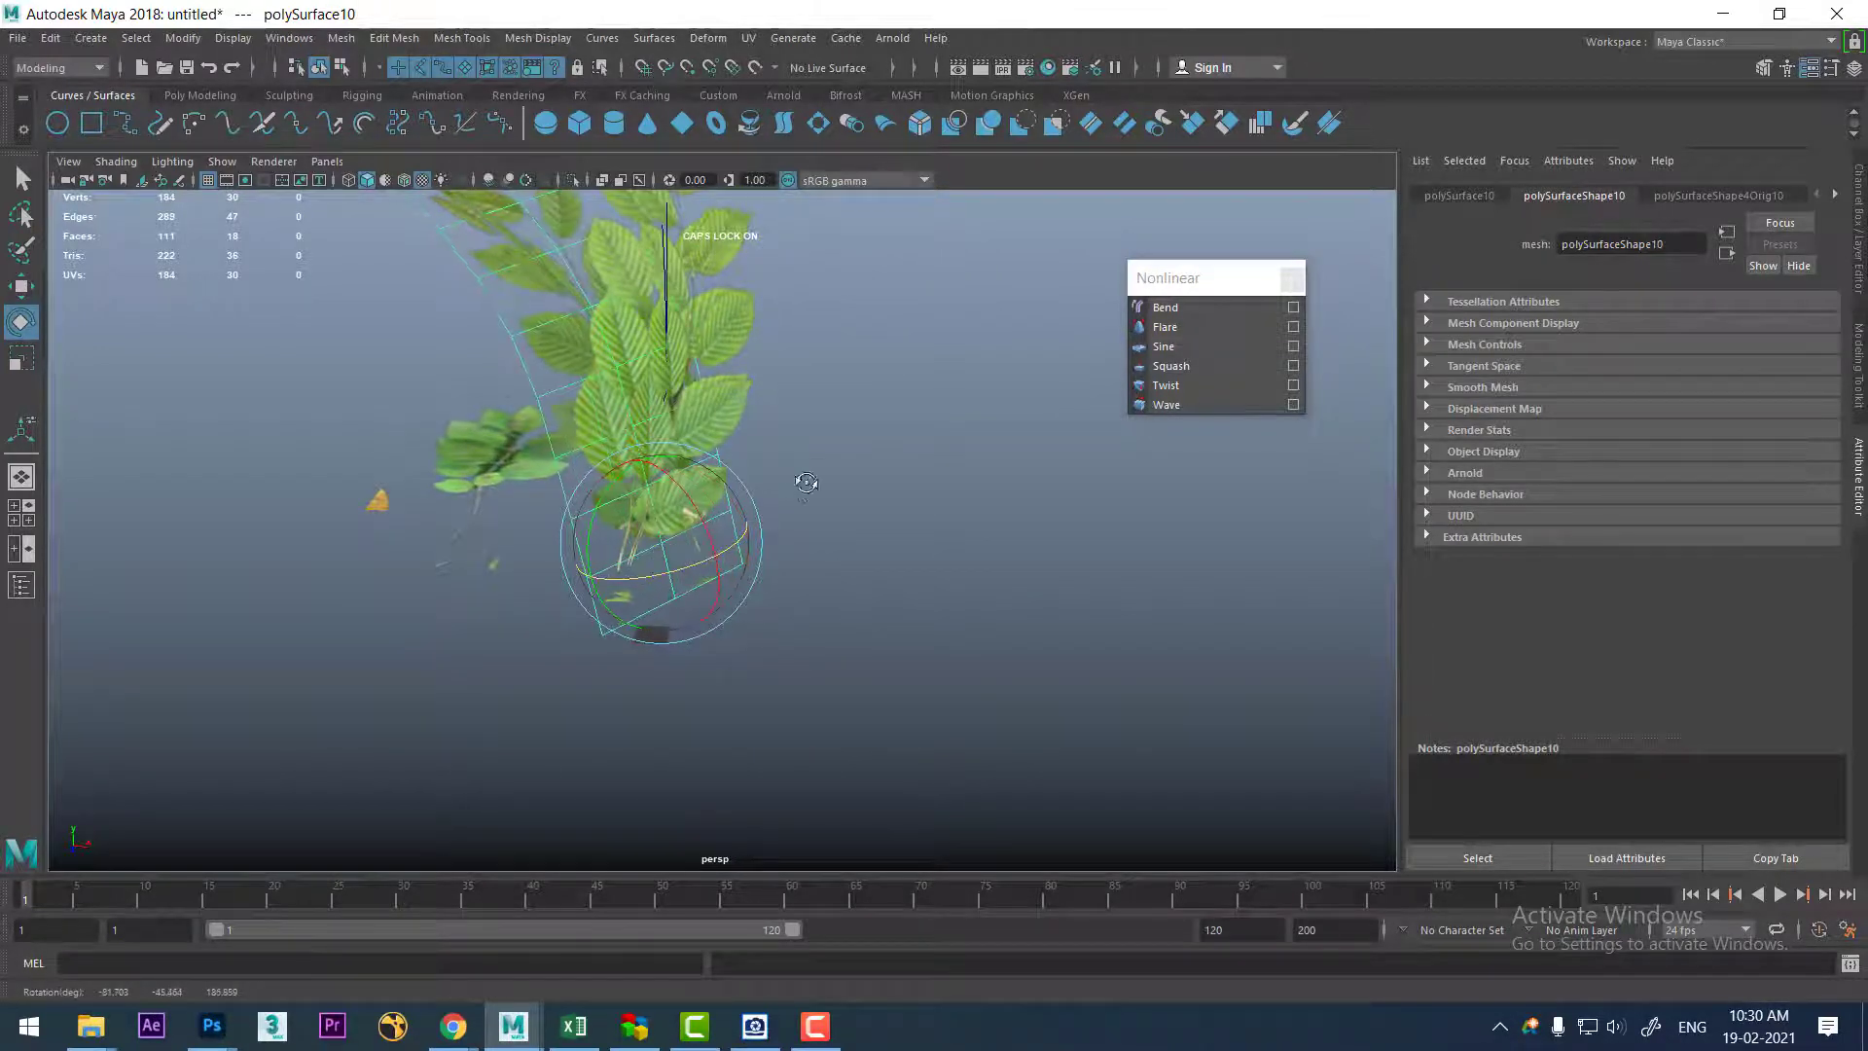
- Shift the leaf card copy polySurface9 sideways and rotate it around its base
{"action": "left_click_drag", "start_coordinate": [807, 483], "coordinate": [900, 481], "text": "alt"}
{"action": "key", "text": "w"}
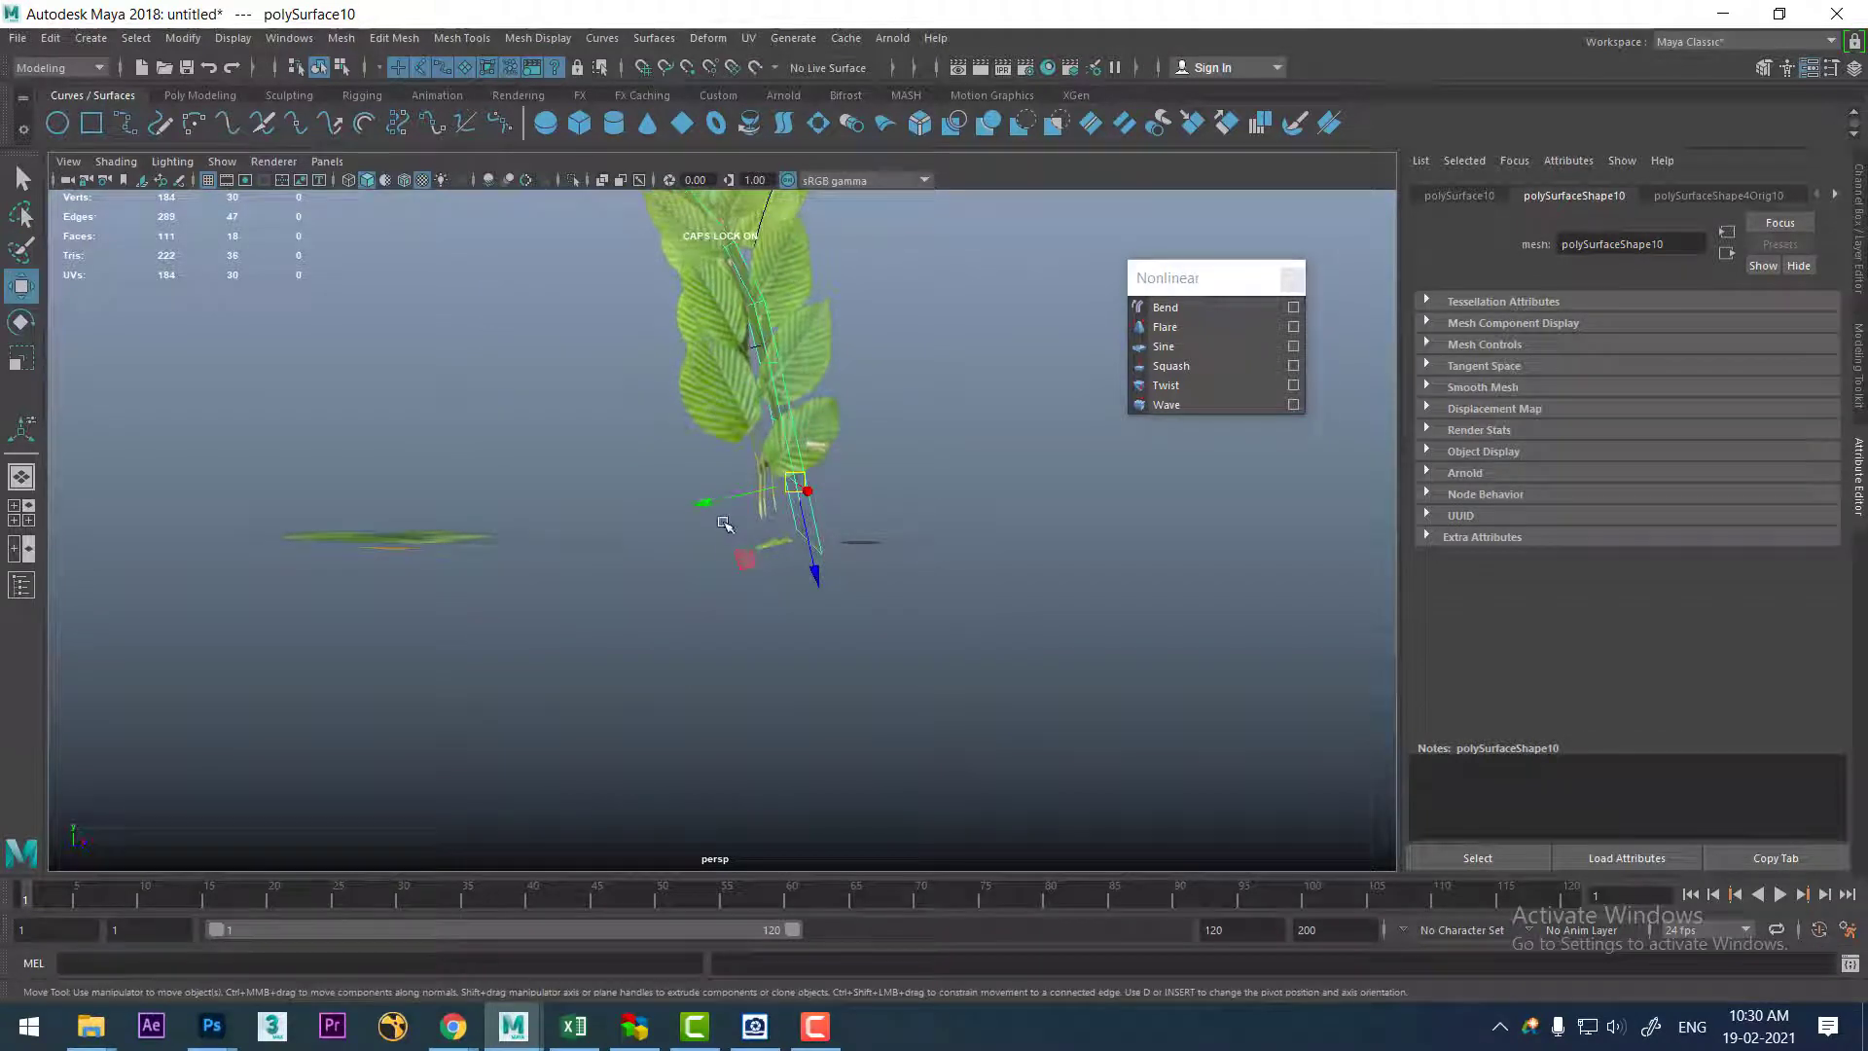
{"action": "left_click_drag", "start_coordinate": [705, 504], "coordinate": [673, 509]}
{"action": "mouse_move", "coordinate": [861, 467]}
{"action": "left_mouse_down", "text": "alt"}
{"action": "mouse_move", "coordinate": [768, 457]}
{"action": "mouse_move", "coordinate": [538, 339]}
{"action": "mouse_move", "coordinate": [658, 574]}
{"action": "left_mouse_up", "text": "alt"}
{"action": "left_click", "coordinate": [700, 438]}
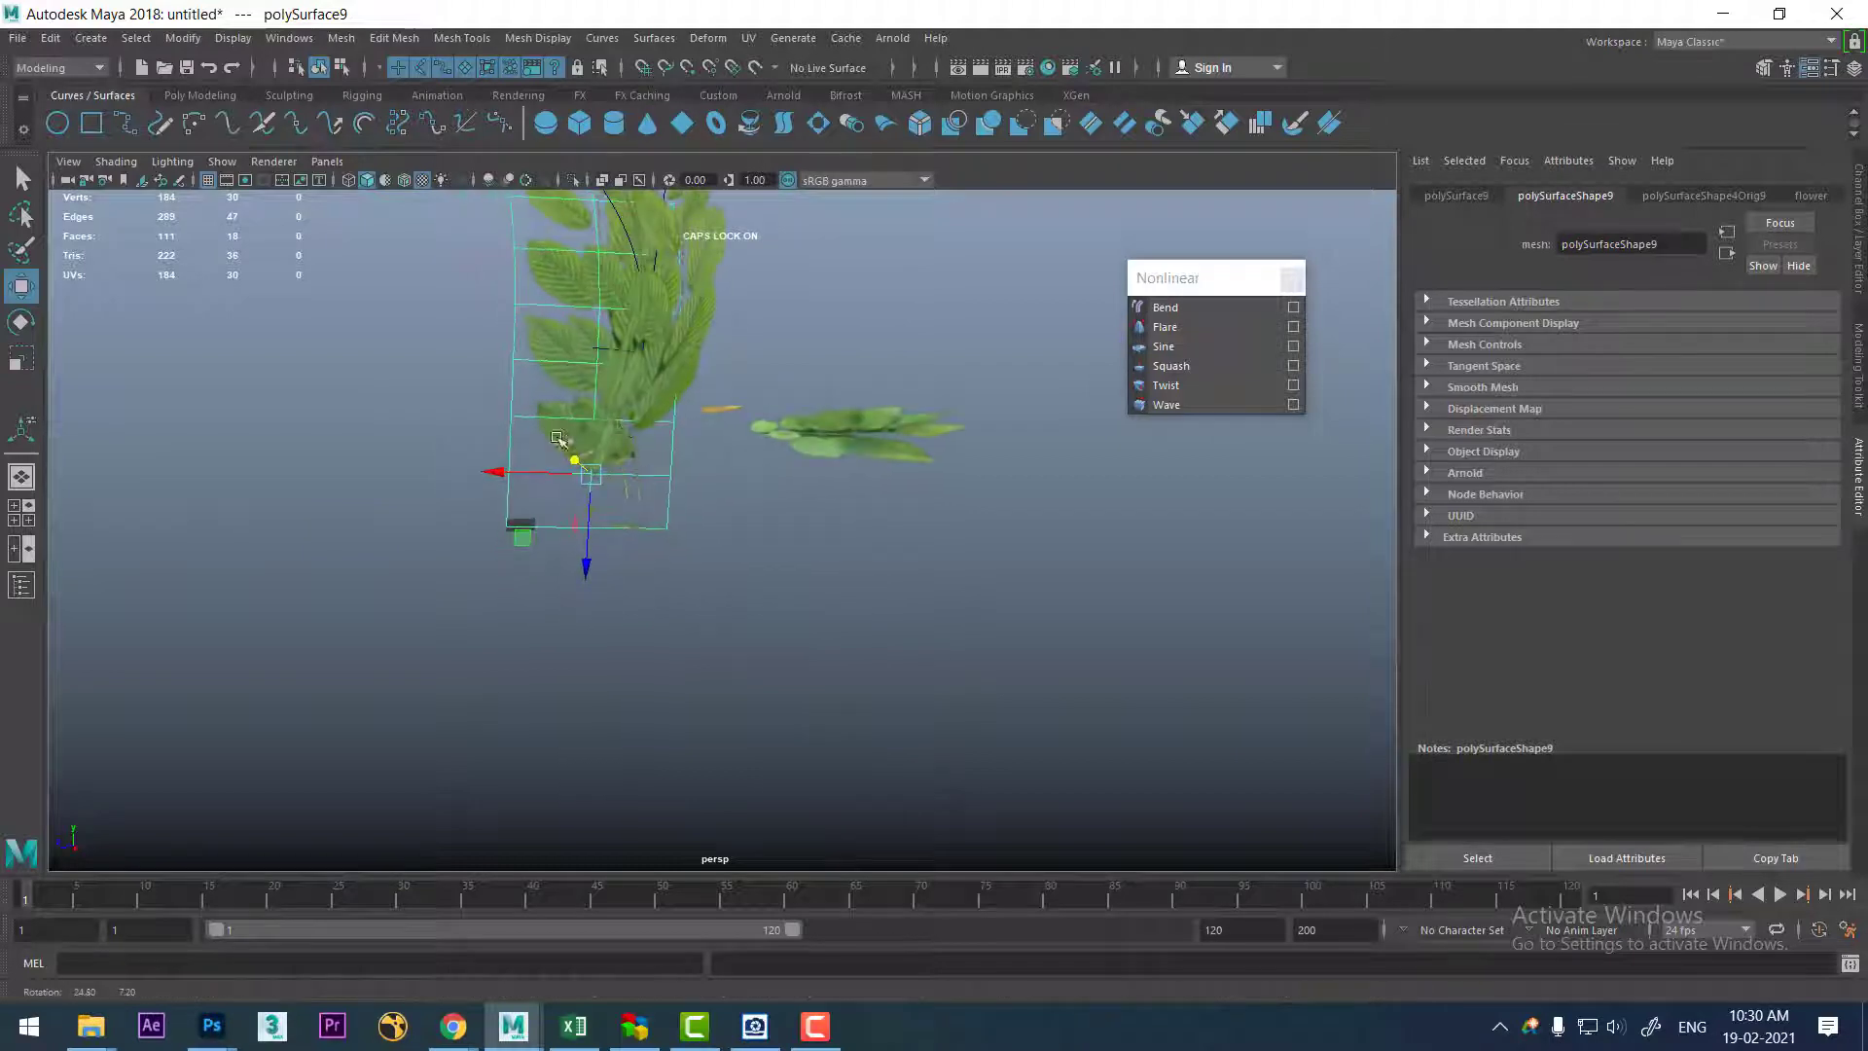
{"action": "left_click", "coordinate": [659, 574]}
{"action": "key", "text": "e"}
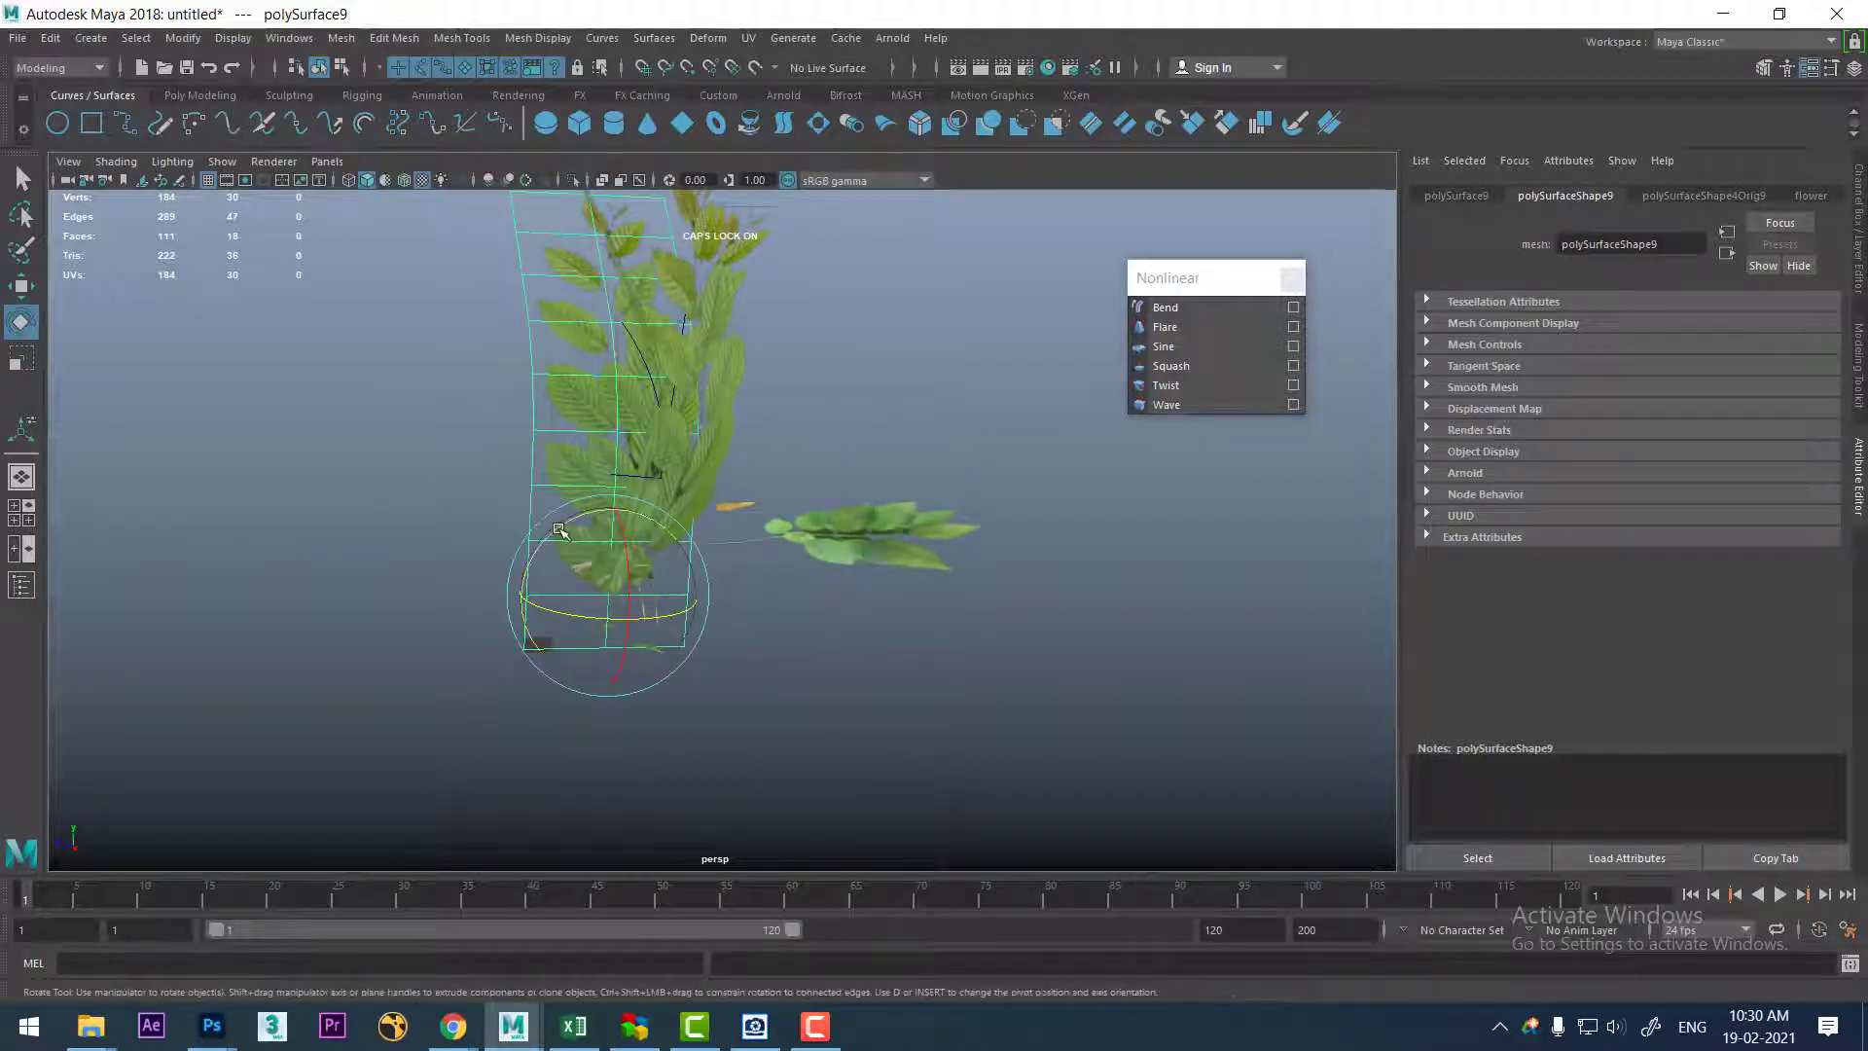
{"action": "mouse_move", "coordinate": [559, 530]}
{"action": "left_mouse_down"}
{"action": "mouse_move", "coordinate": [583, 458]}
{"action": "mouse_move", "coordinate": [815, 509]}
{"action": "left_mouse_up"}
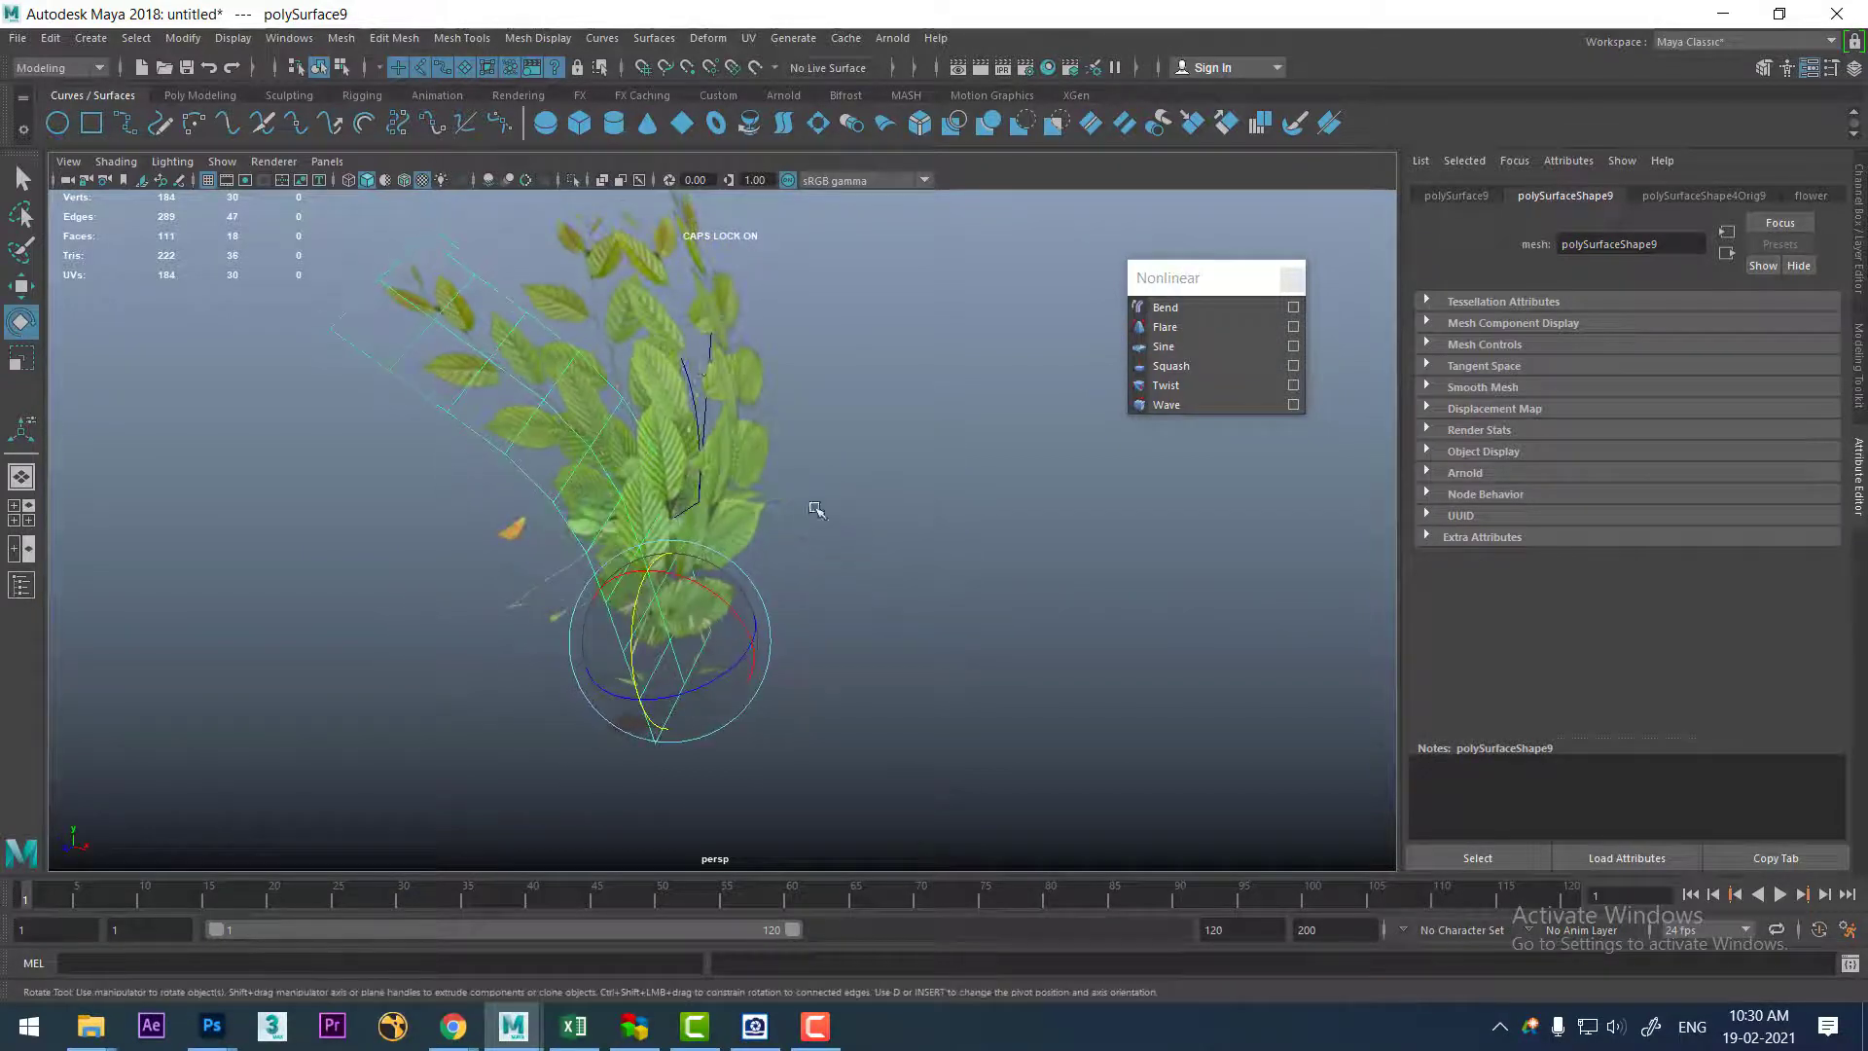
- Nudge the original leaf card polySurface4 slightly to the right
{"action": "left_click", "coordinate": [699, 409]}
{"action": "mouse_move", "coordinate": [698, 408]}
{"action": "left_mouse_down", "text": "alt"}
{"action": "mouse_move", "coordinate": [754, 386]}
{"action": "mouse_move", "coordinate": [640, 435]}
{"action": "left_mouse_up", "text": "alt"}
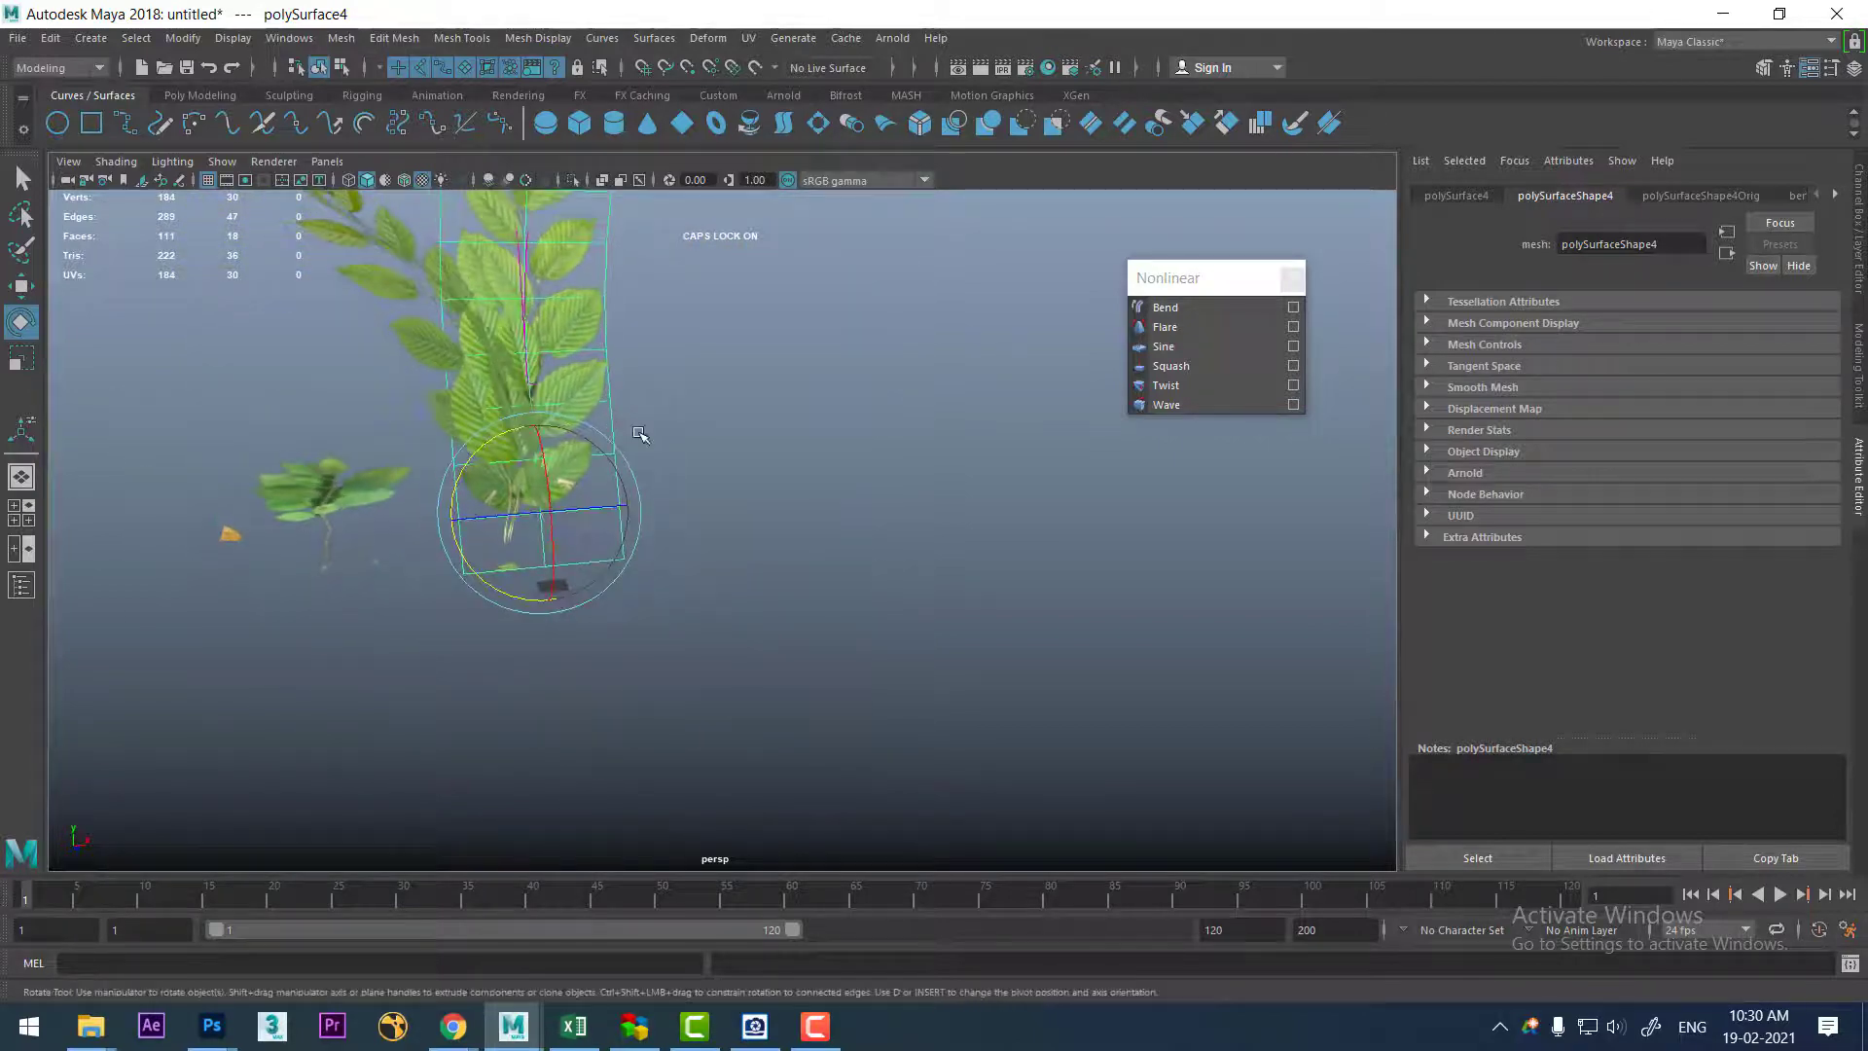
{"action": "key", "text": "w"}
{"action": "left_click_drag", "start_coordinate": [630, 511], "coordinate": [638, 506]}
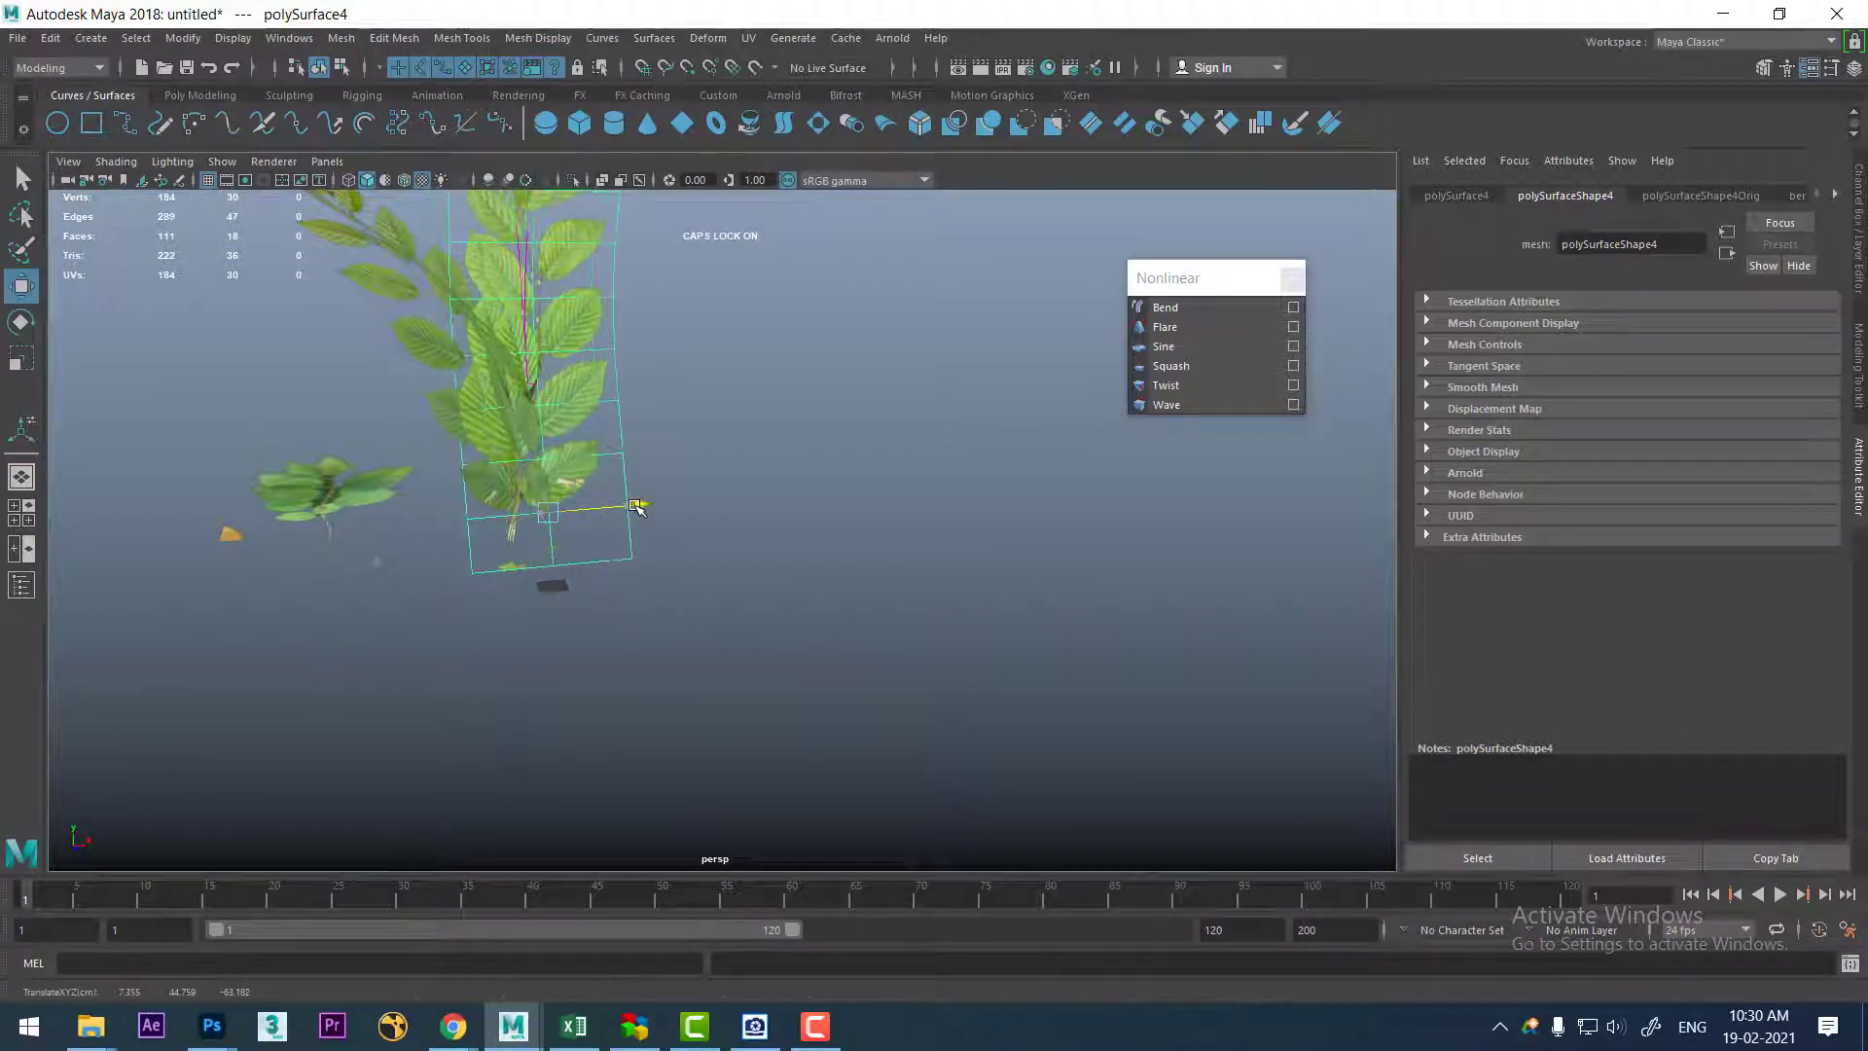
- Duplicate the leaf card as polySurface11, tilting and rotating it around the base
{"action": "key", "text": "ctrl+d"}
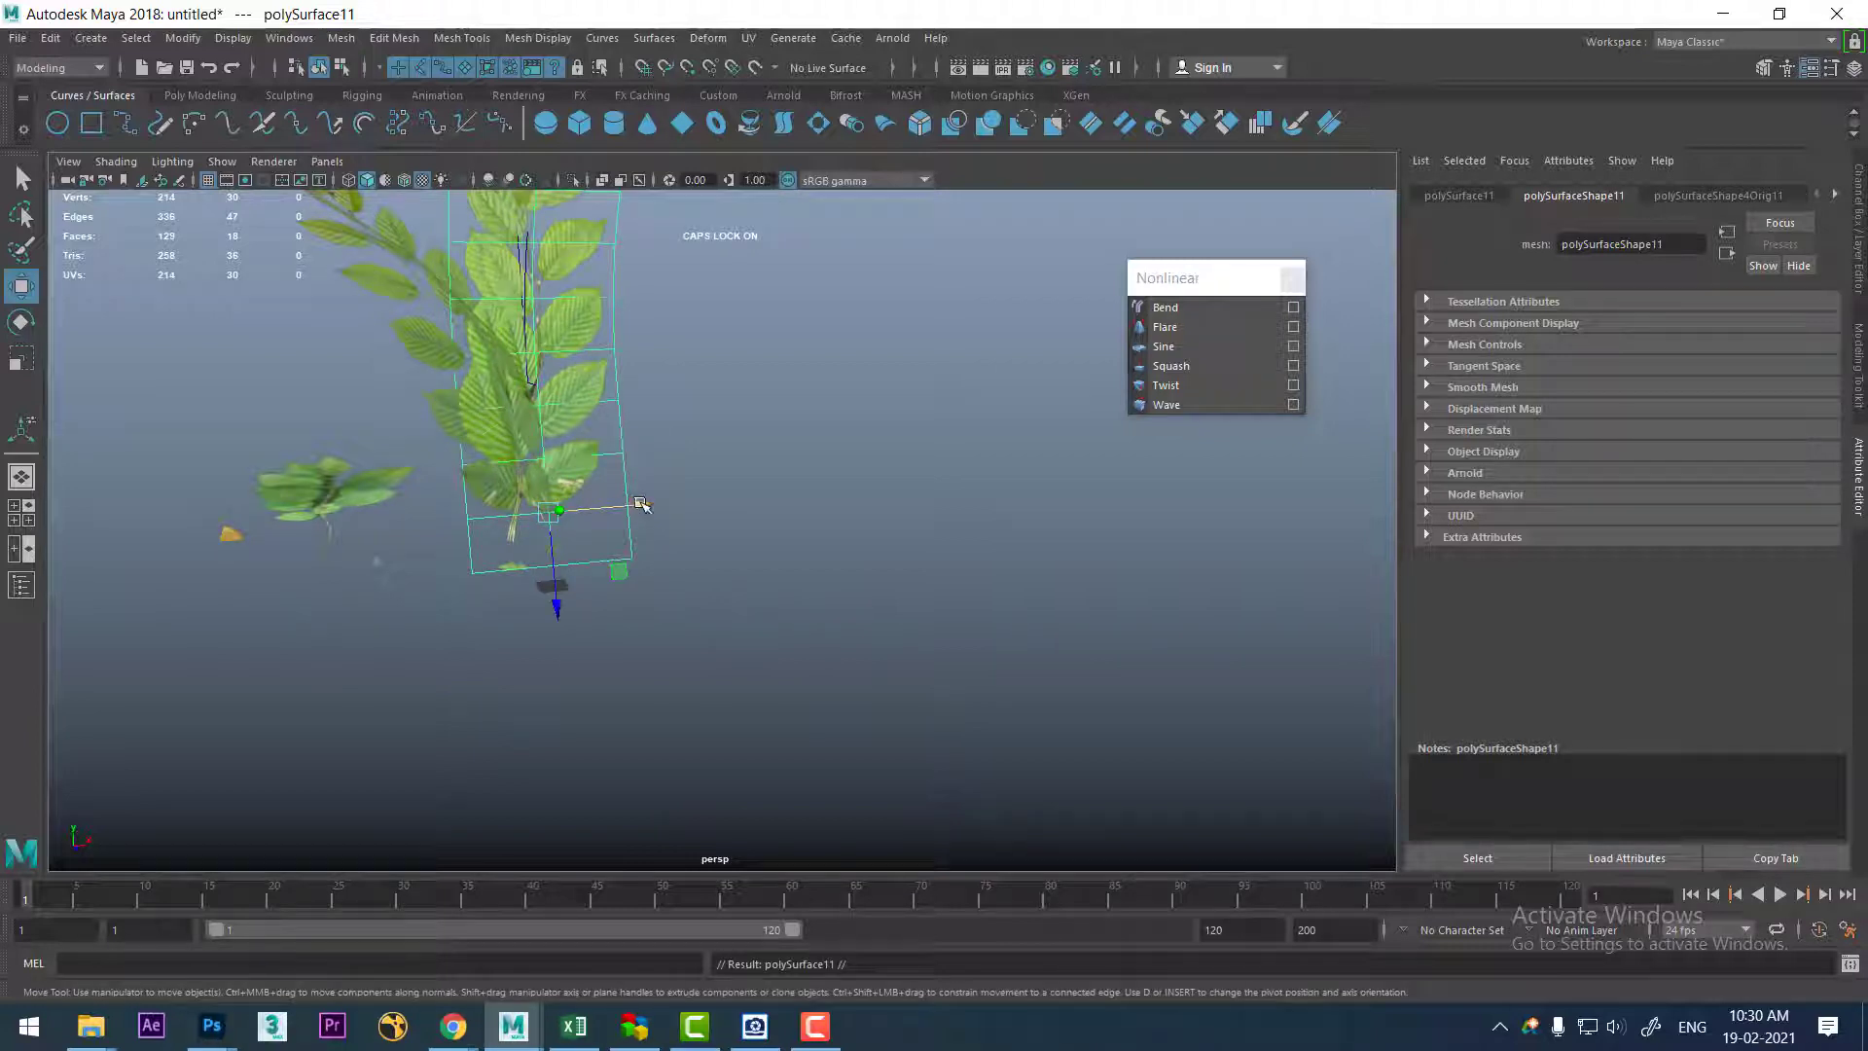
{"action": "key", "text": "e"}
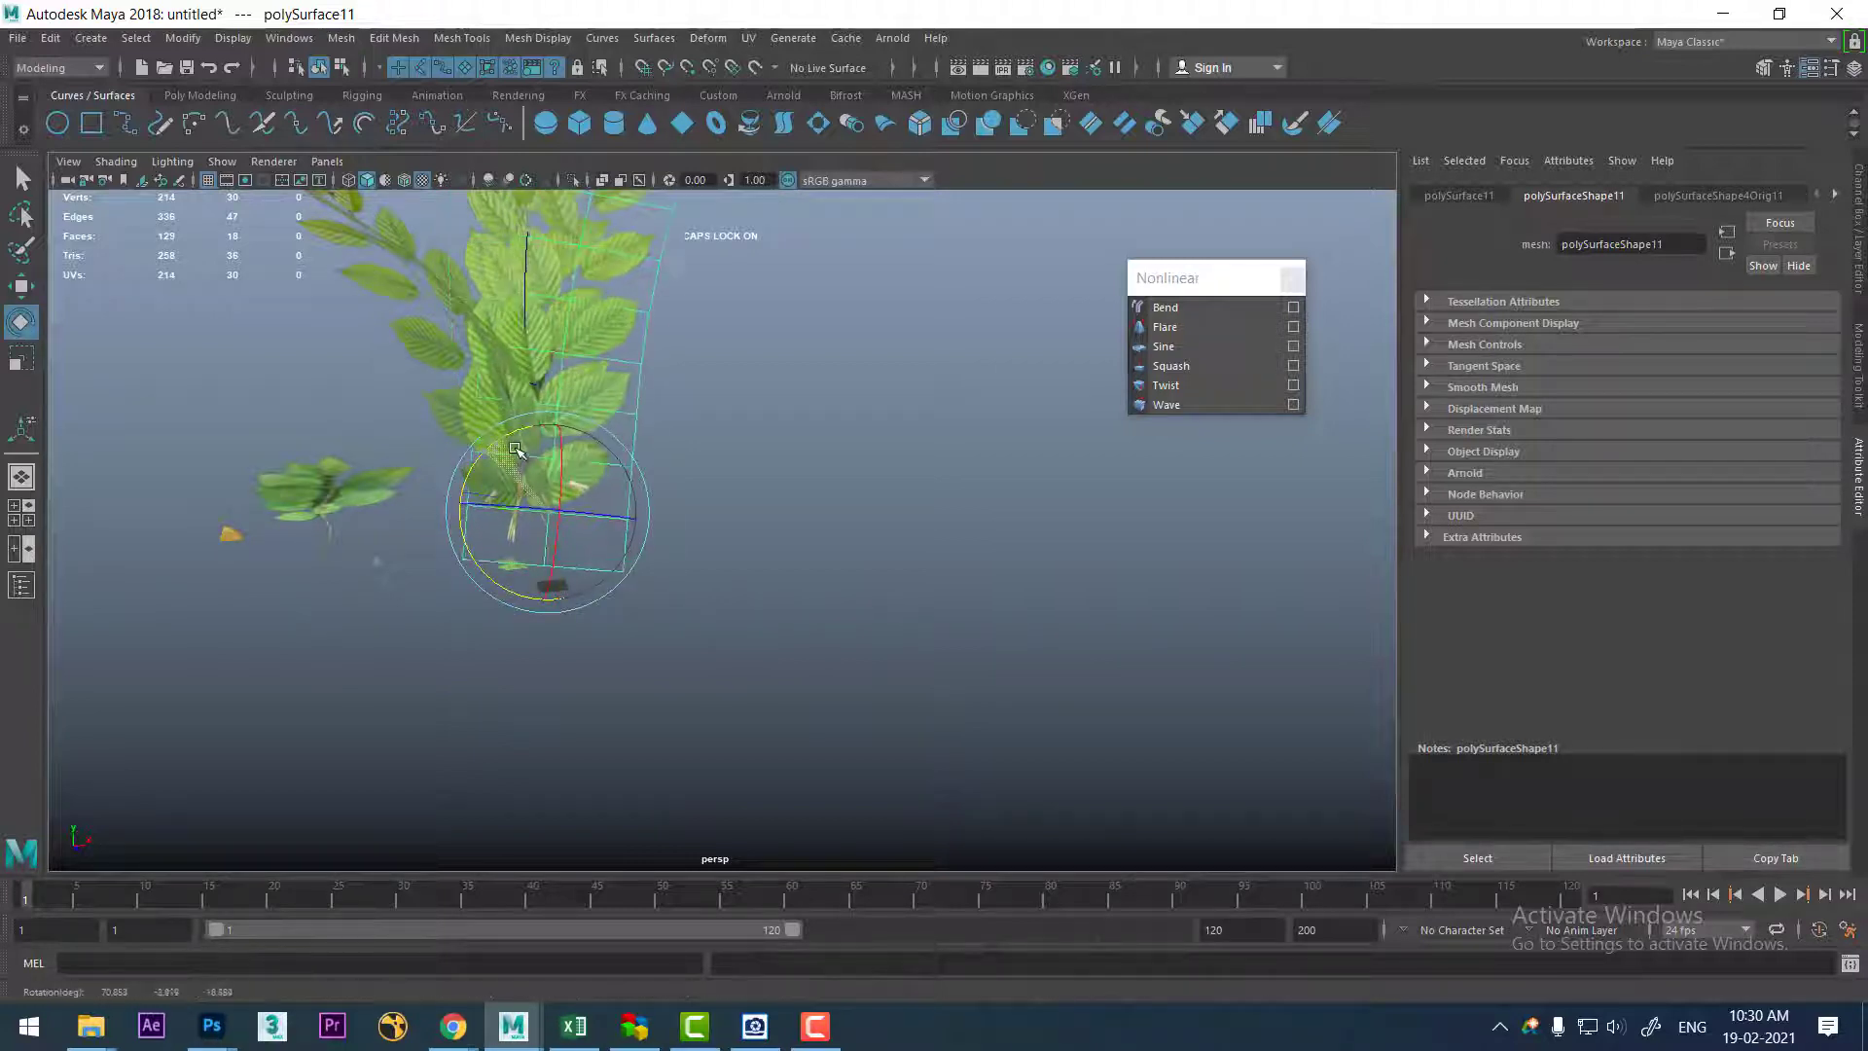
{"action": "mouse_move", "coordinate": [485, 450]}
{"action": "left_mouse_down"}
{"action": "mouse_move", "coordinate": [671, 545]}
{"action": "mouse_move", "coordinate": [618, 538]}
{"action": "left_mouse_up"}
{"action": "key", "text": "w"}
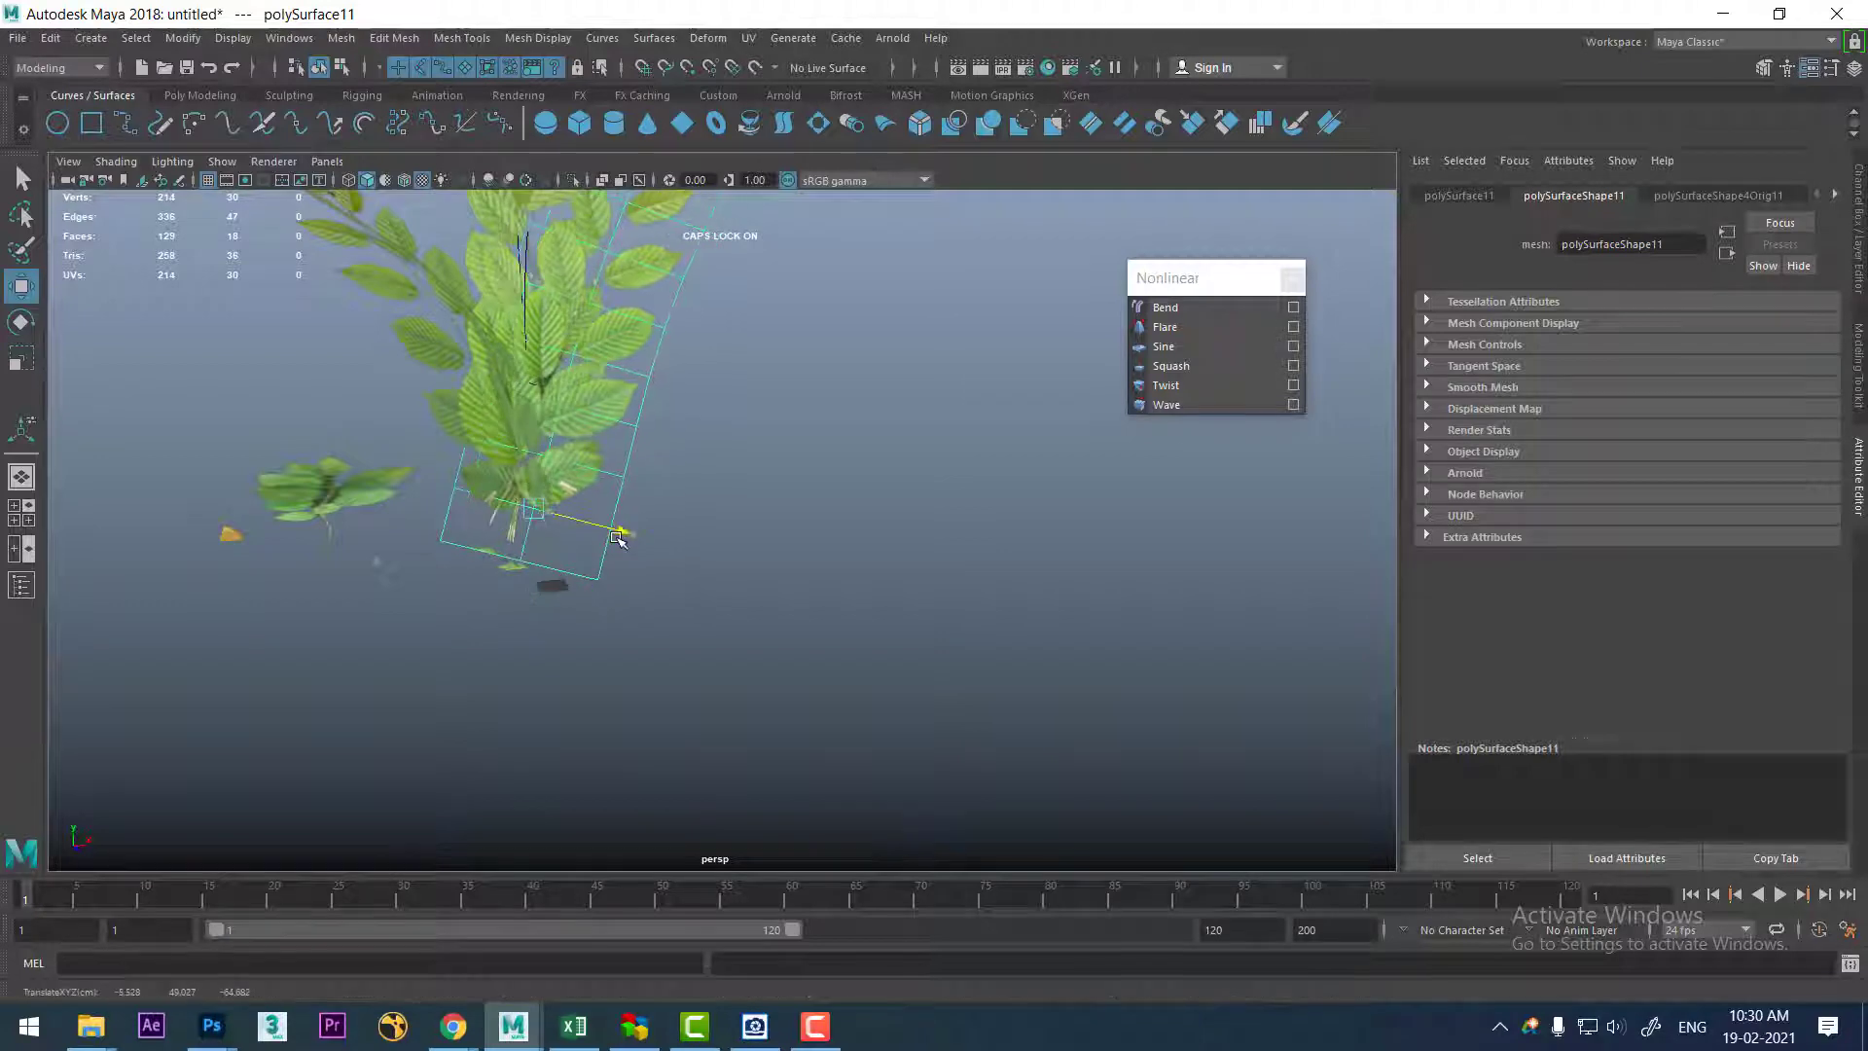
{"action": "mouse_move", "coordinate": [685, 480]}
{"action": "left_mouse_down", "text": "alt"}
{"action": "mouse_move", "coordinate": [597, 379]}
{"action": "mouse_move", "coordinate": [653, 441]}
{"action": "left_mouse_up", "text": "alt"}
{"action": "key", "text": "e"}
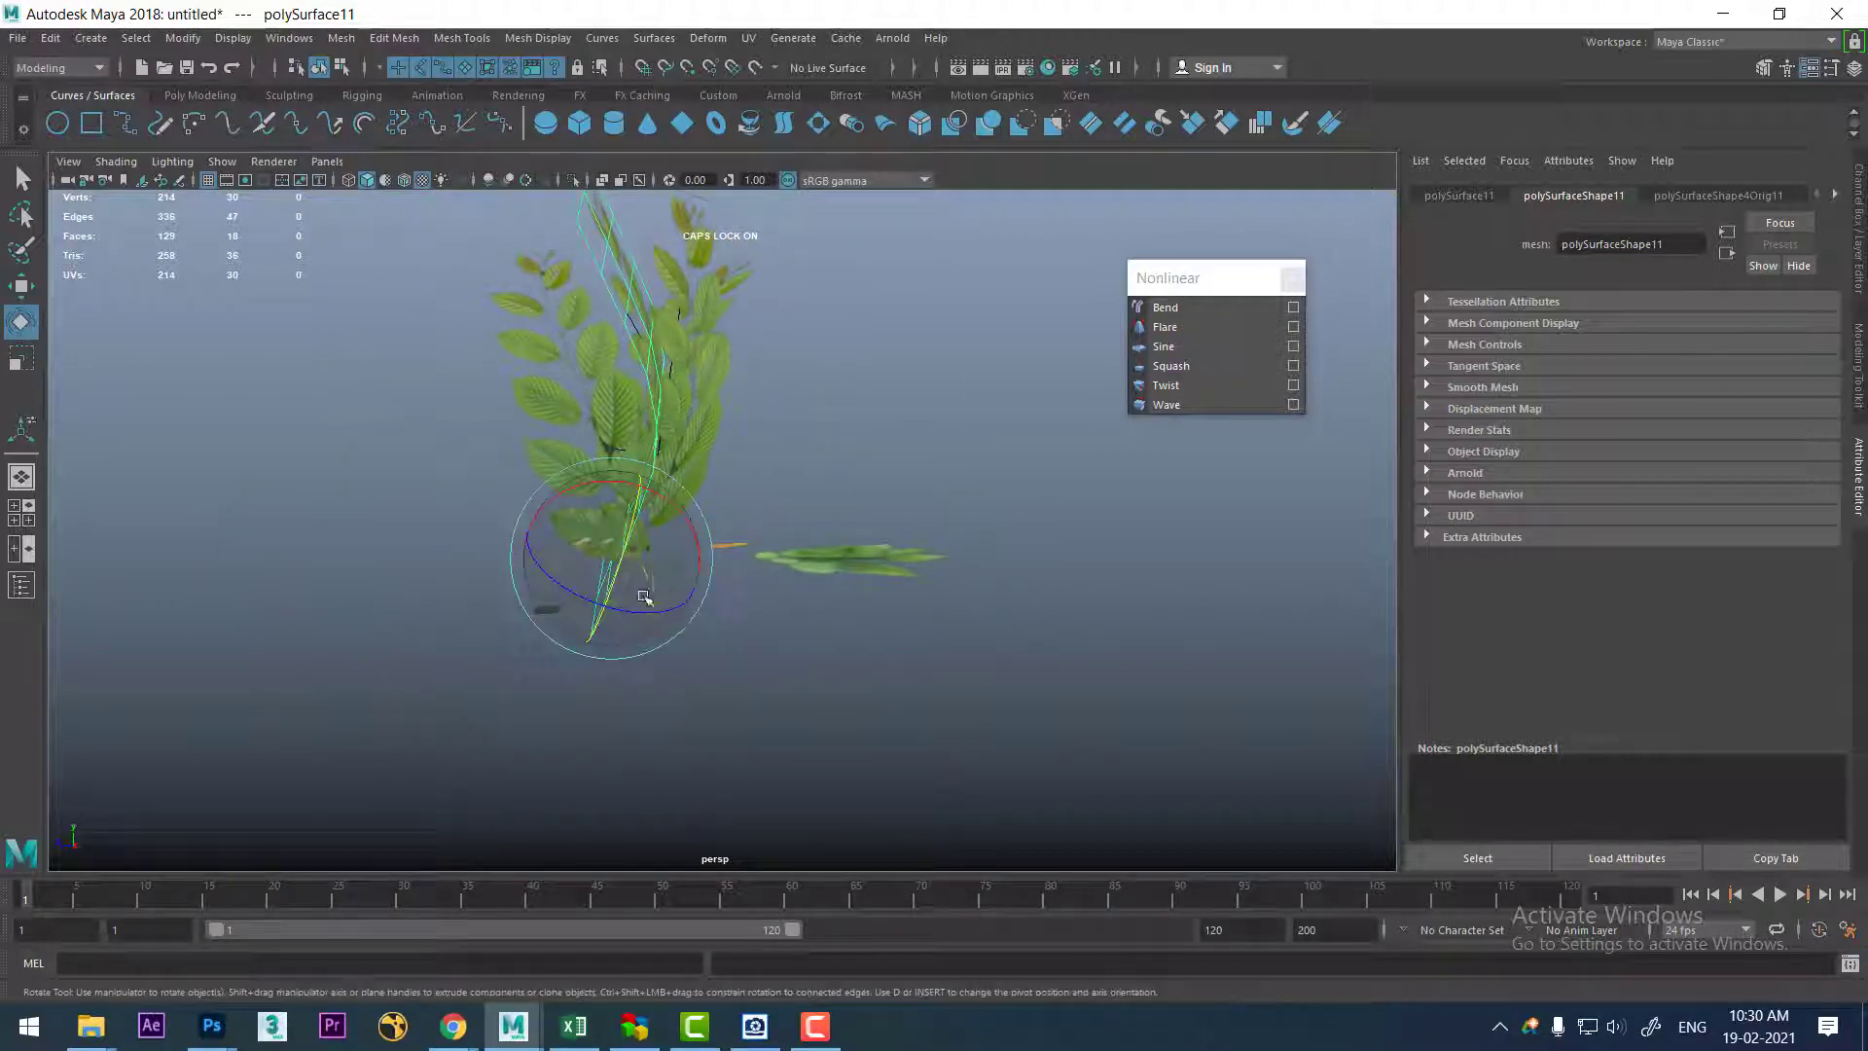
{"action": "mouse_move", "coordinate": [607, 613]}
{"action": "left_mouse_down"}
{"action": "mouse_move", "coordinate": [705, 603]}
{"action": "mouse_move", "coordinate": [651, 613]}
{"action": "left_mouse_up"}
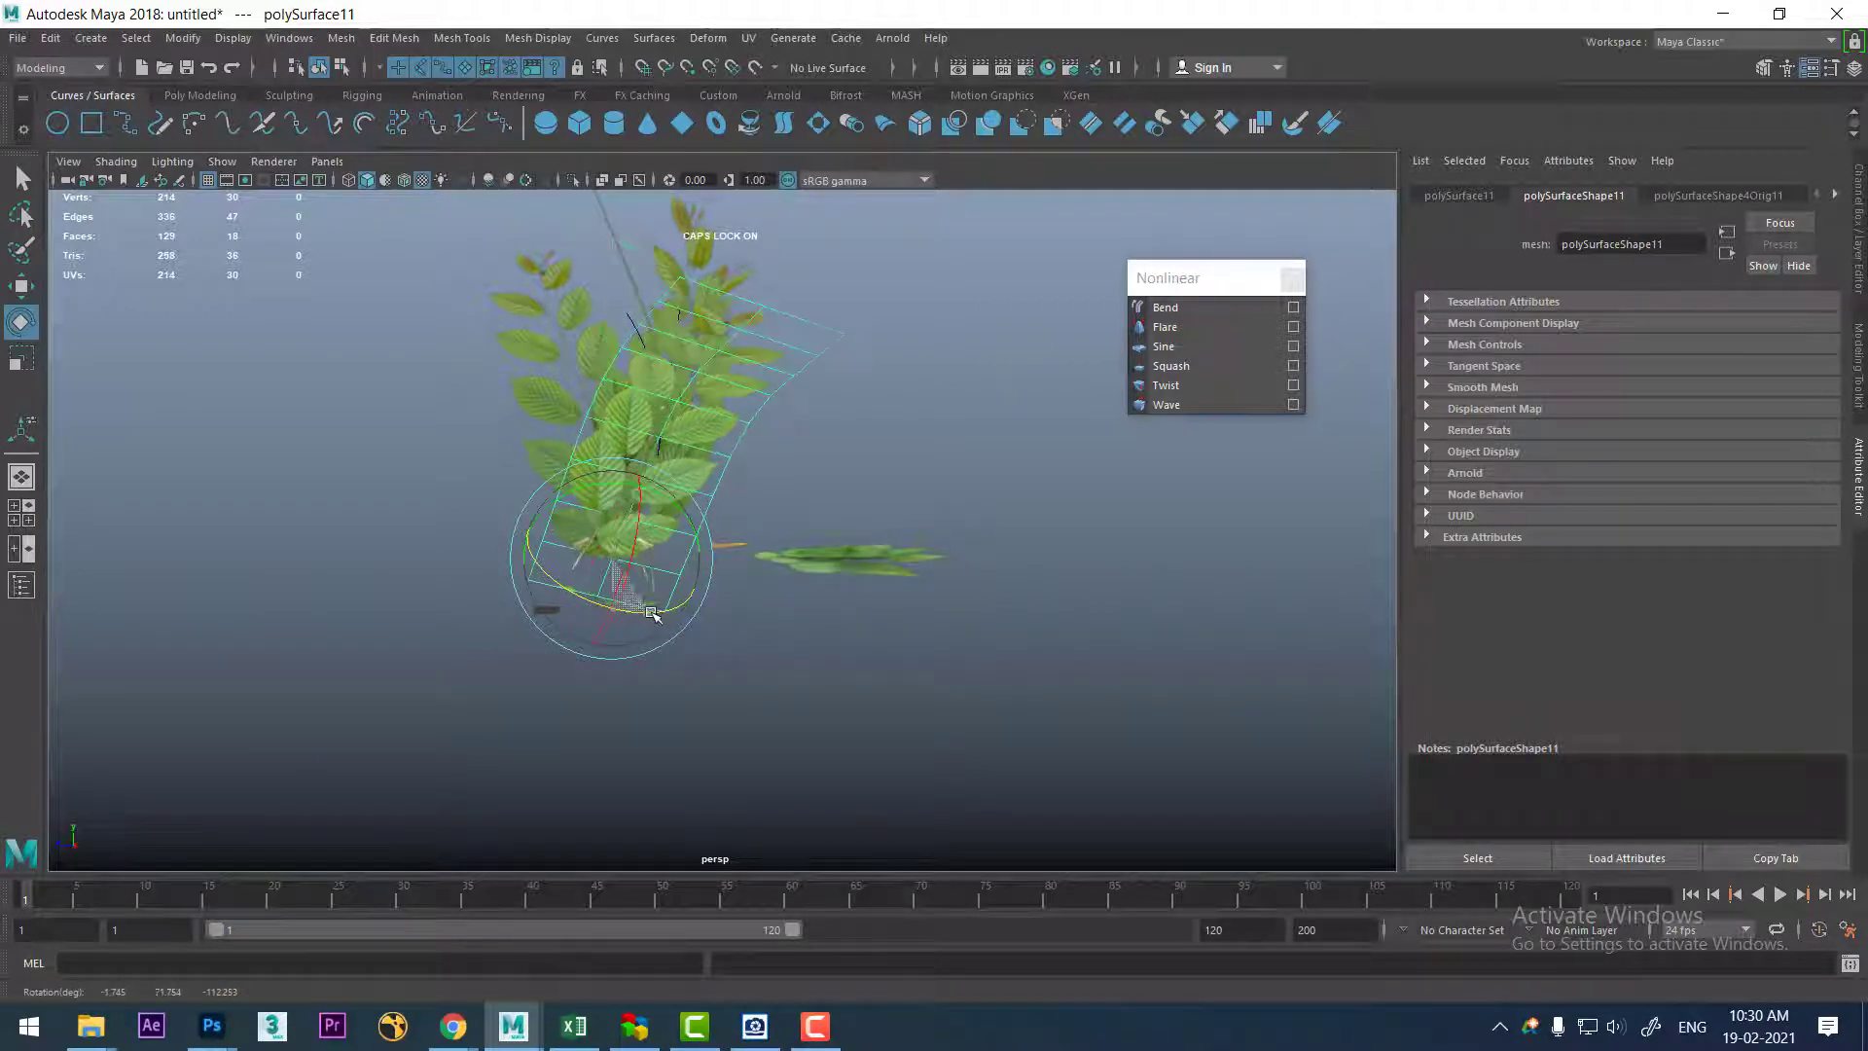
{"action": "left_click_drag", "start_coordinate": [635, 536], "coordinate": [635, 543]}
{"action": "left_click_drag", "start_coordinate": [581, 604], "coordinate": [775, 617]}
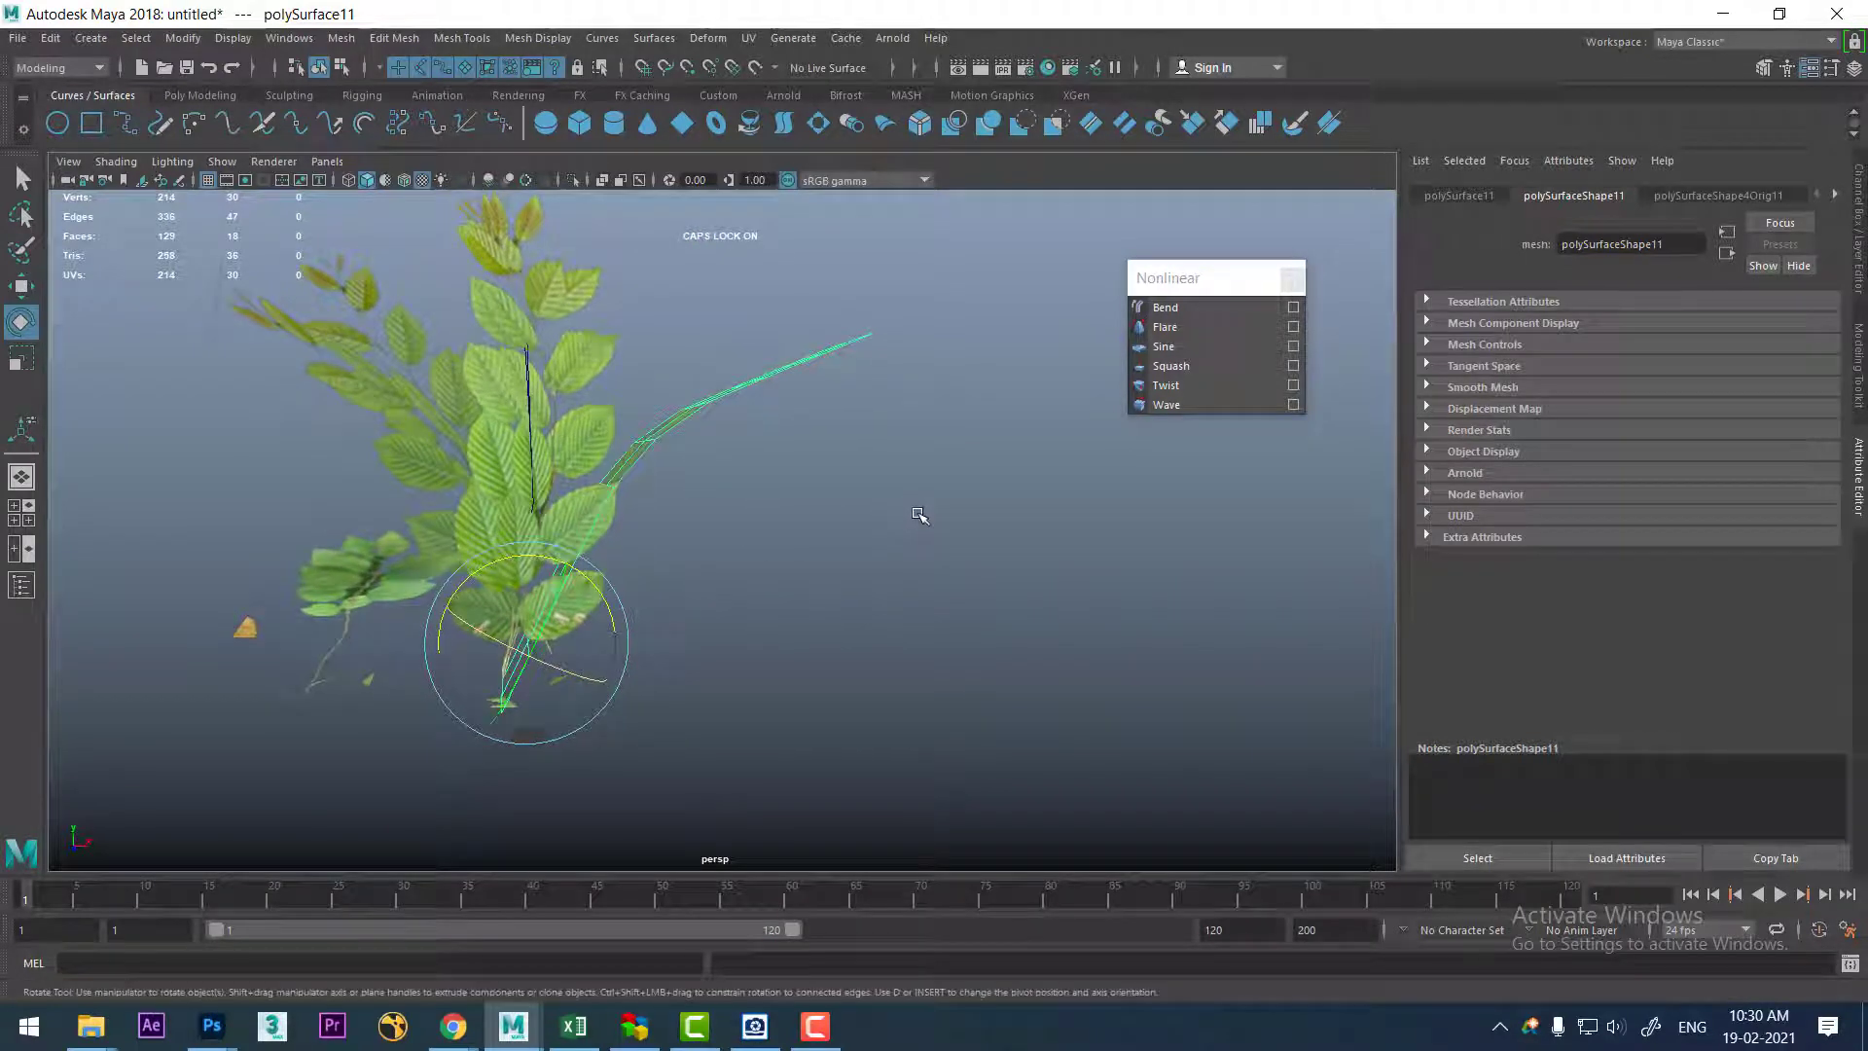
- Reselect polySurface4, orbit the view, then clear the selection to view the cluster
{"action": "left_click", "coordinate": [609, 366]}
{"action": "key", "text": "w"}
{"action": "mouse_move", "coordinate": [655, 434]}
{"action": "left_mouse_down", "text": "alt"}
{"action": "mouse_move", "coordinate": [630, 494]}
{"action": "mouse_move", "coordinate": [704, 580]}
{"action": "mouse_move", "coordinate": [817, 534]}
{"action": "mouse_move", "coordinate": [919, 432]}
{"action": "mouse_move", "coordinate": [1122, 472]}
{"action": "mouse_move", "coordinate": [743, 447]}
{"action": "mouse_move", "coordinate": [805, 530]}
{"action": "mouse_move", "coordinate": [788, 488]}
{"action": "left_mouse_up", "text": "alt"}
{"action": "left_click", "coordinate": [851, 531]}
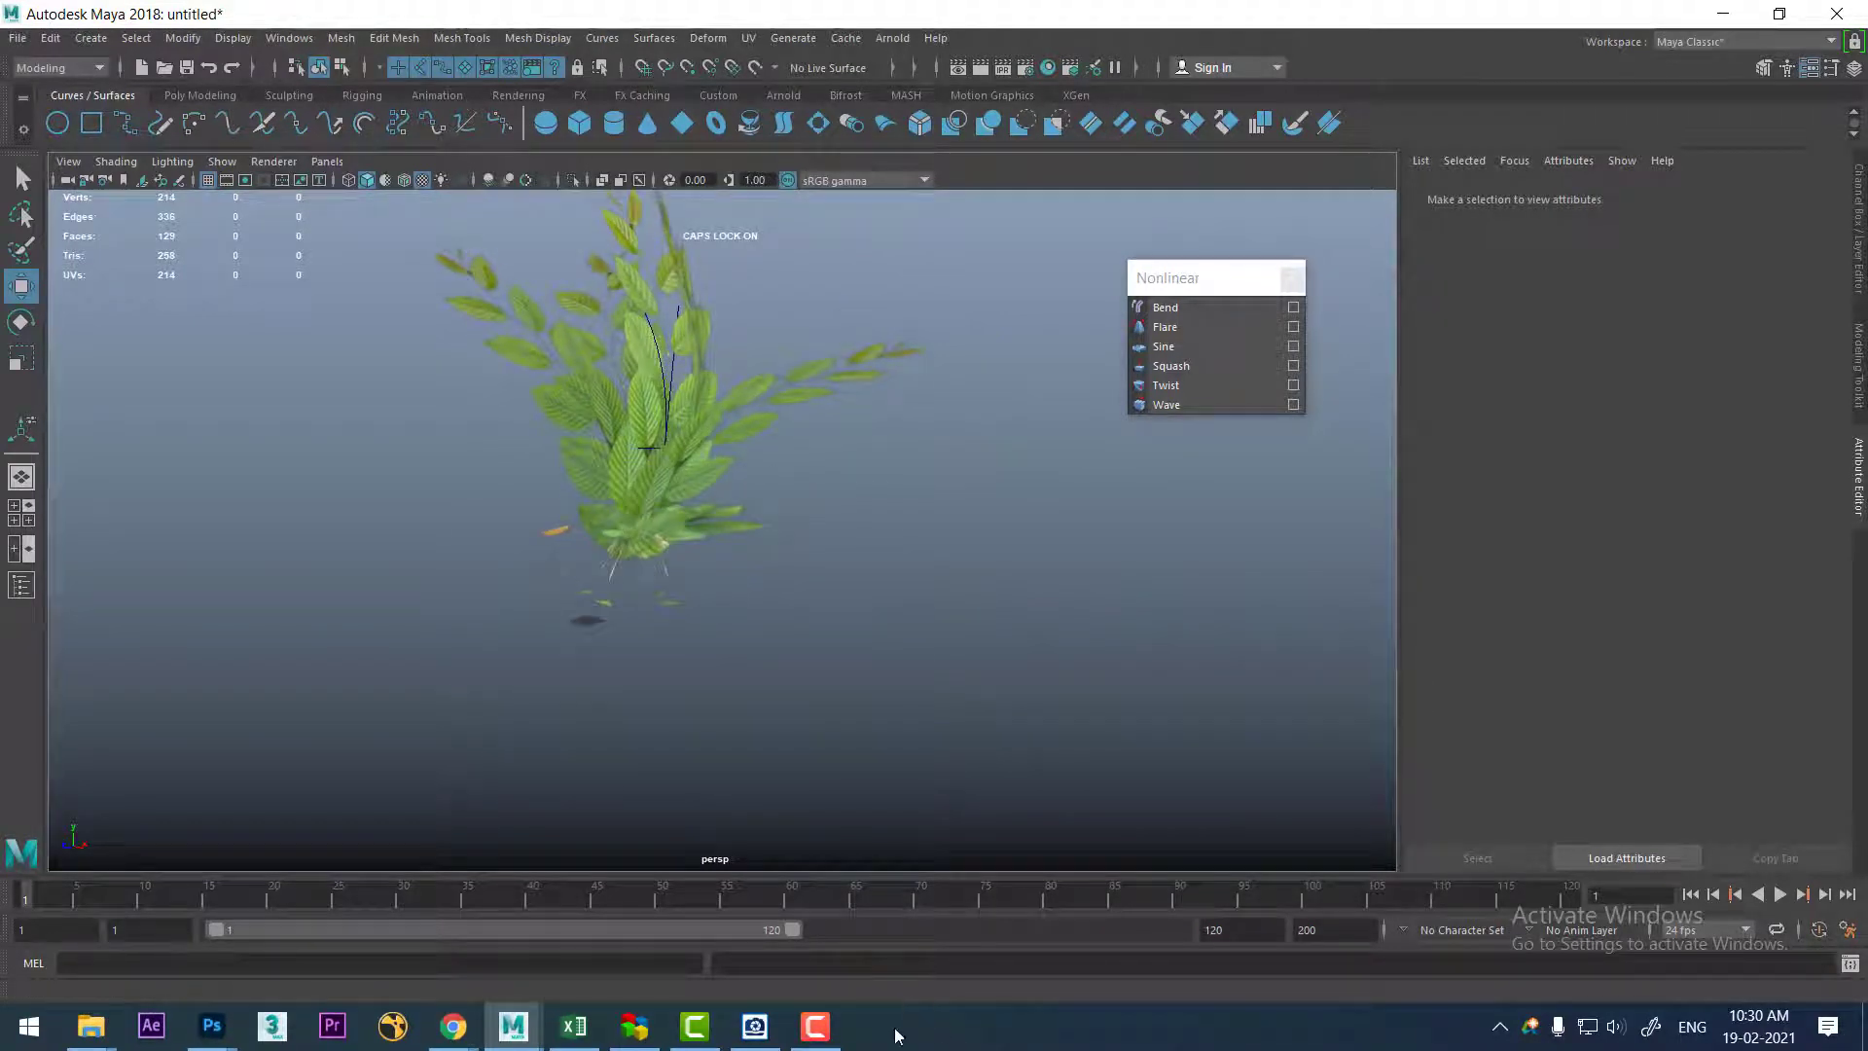